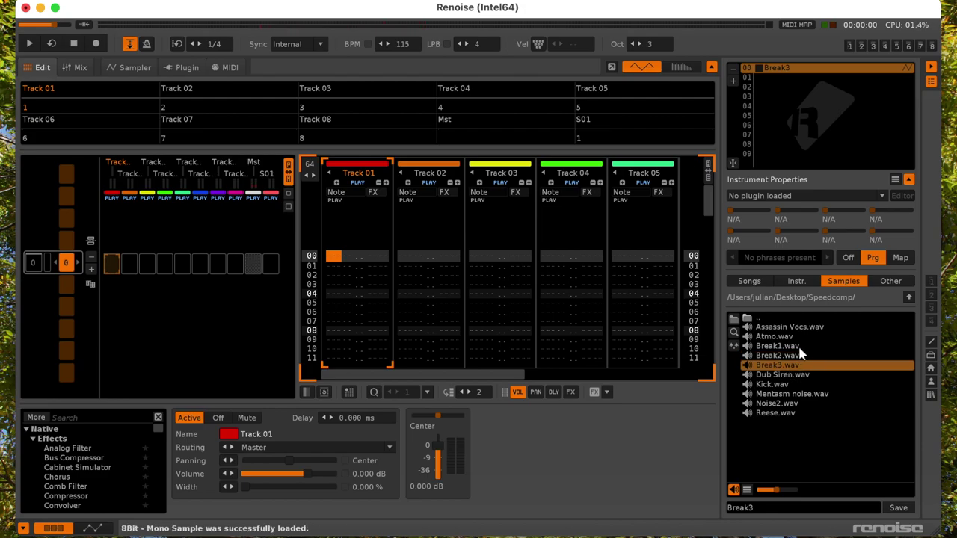
- Preview Break2.wav and Break3.wav, and load Break2.wav into instrument slot 01
key(alt+Down)
click(799, 355)
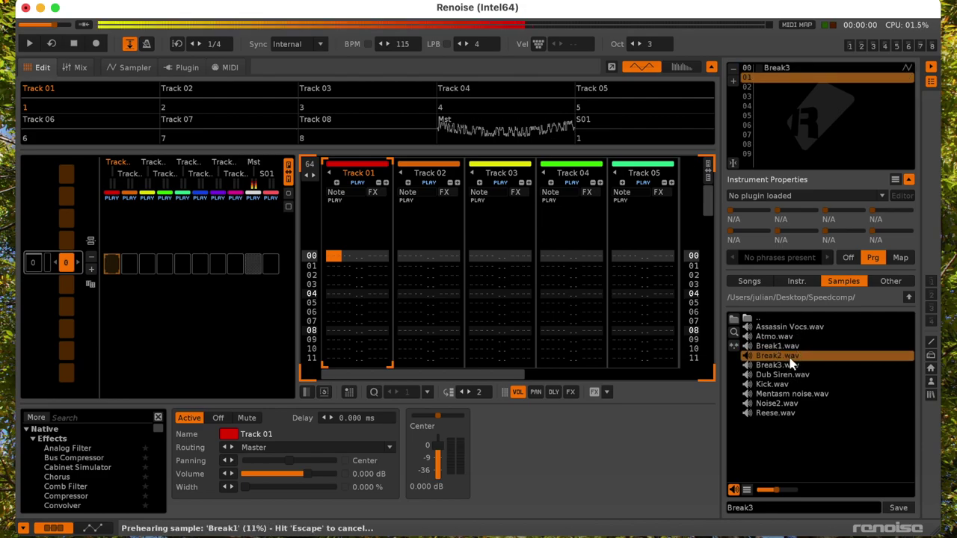
click(791, 366)
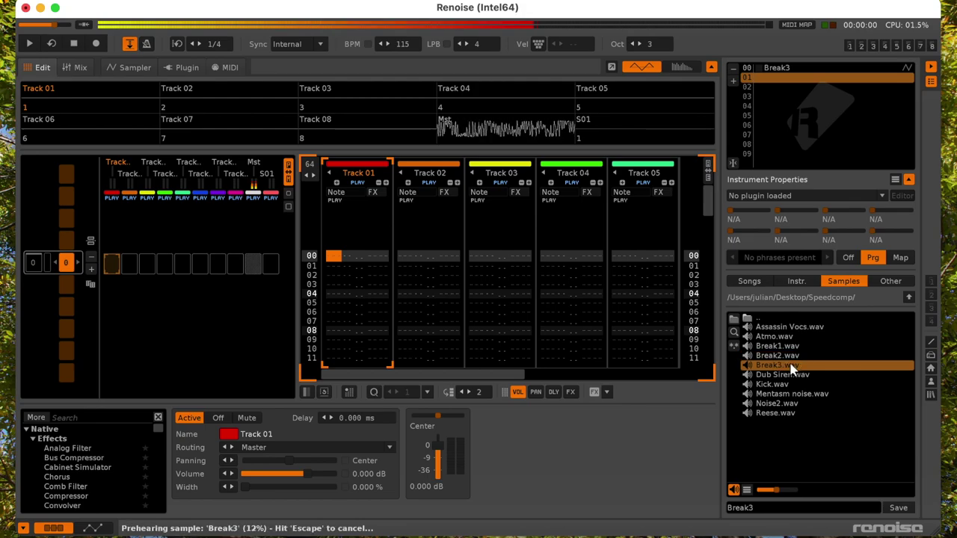
double_click(791, 356)
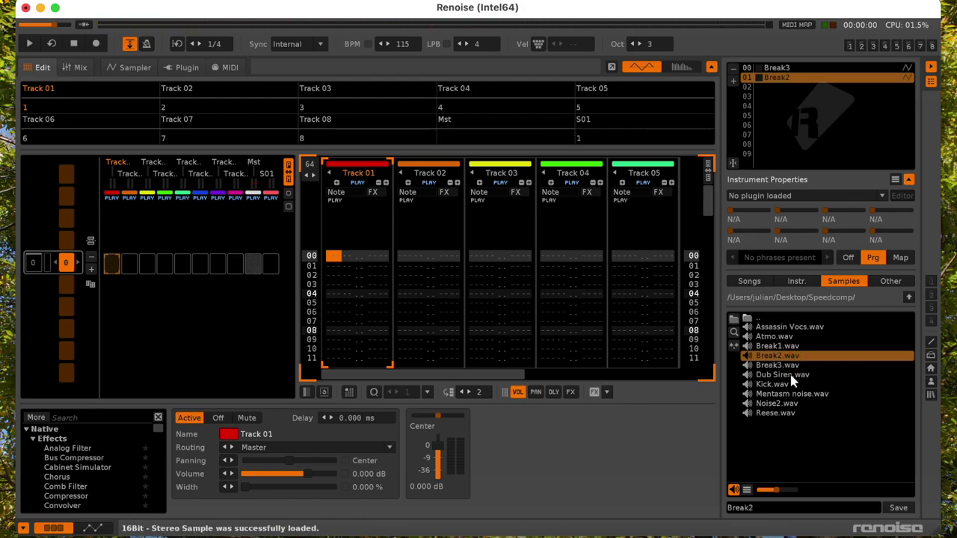
- Audition the Dub Siren and Kick samples, and load Kick.wav into instrument slot 02
click(790, 376)
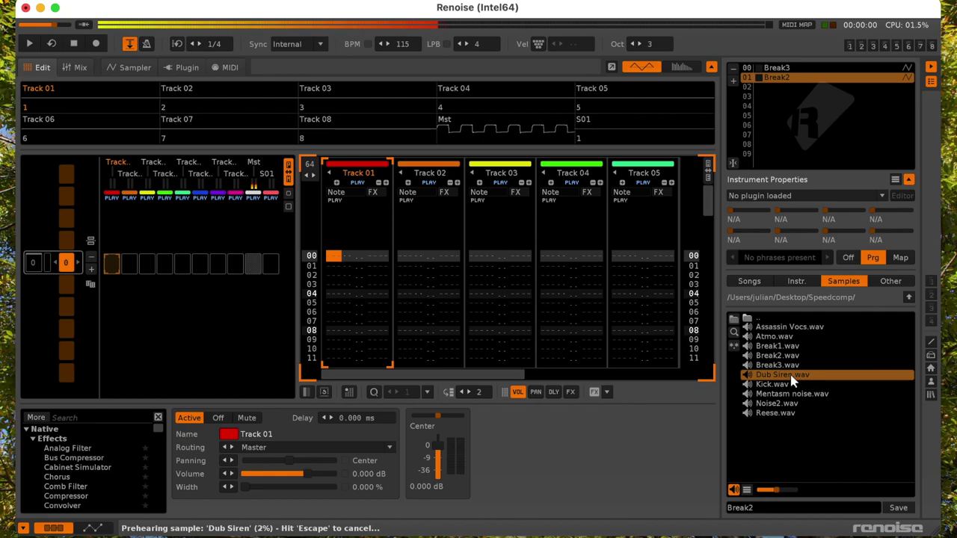
key(alt+Down)
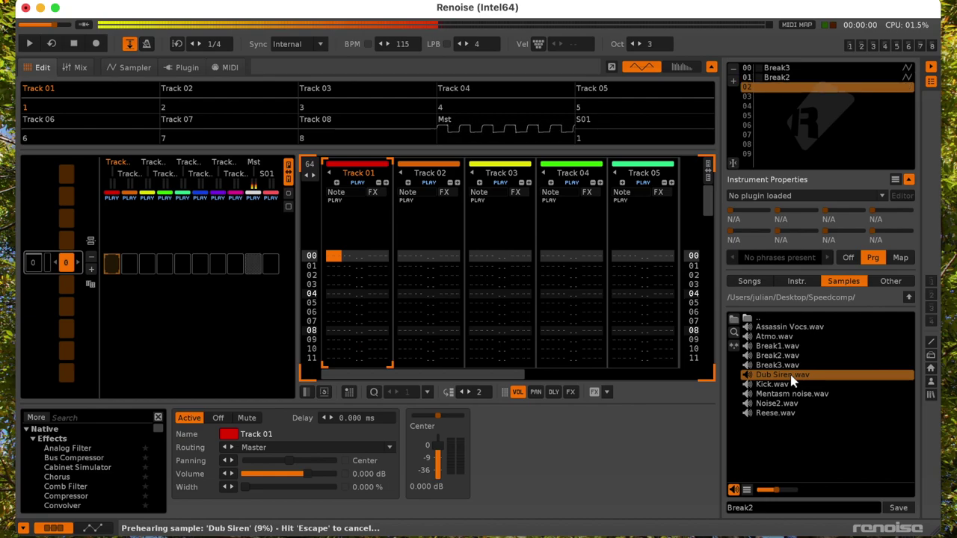
click(790, 384)
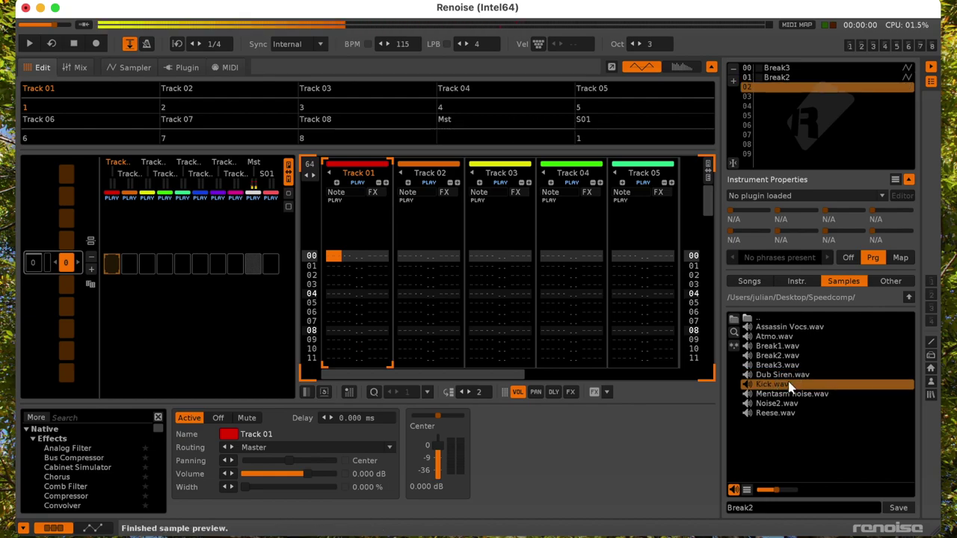
double_click(789, 385)
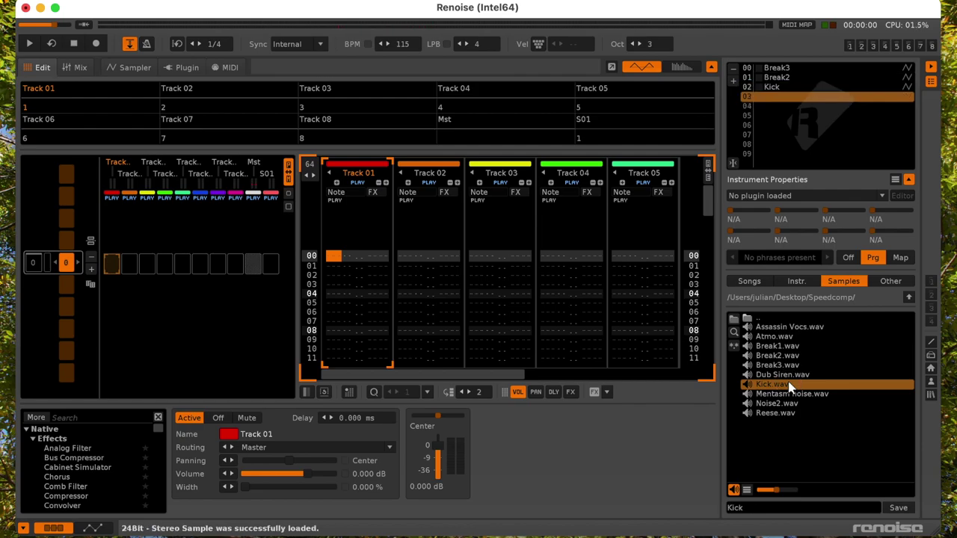
- Audition the Mentasm noise and Noise2 samples, and load Mentasm noise.wav into instrument slot 03
click(789, 393)
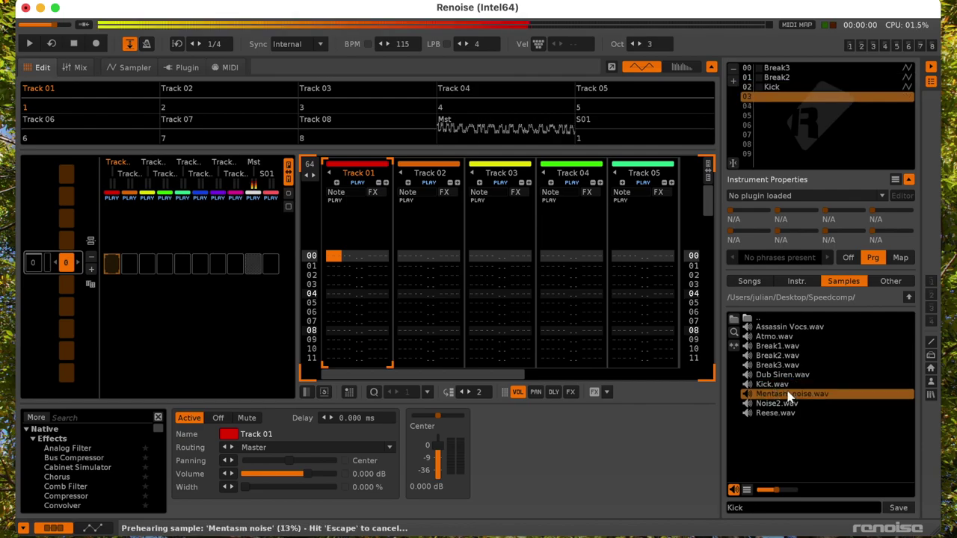
click(789, 403)
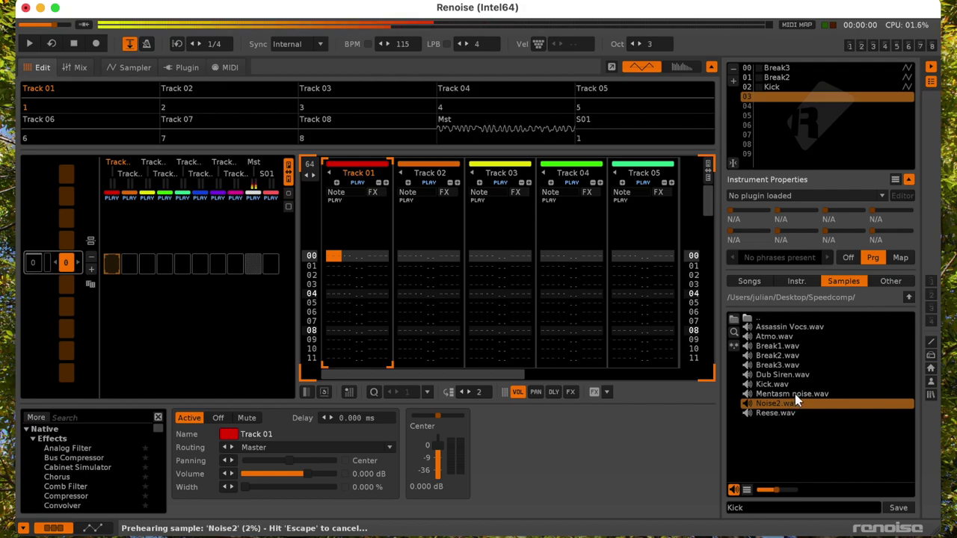
double_click(794, 394)
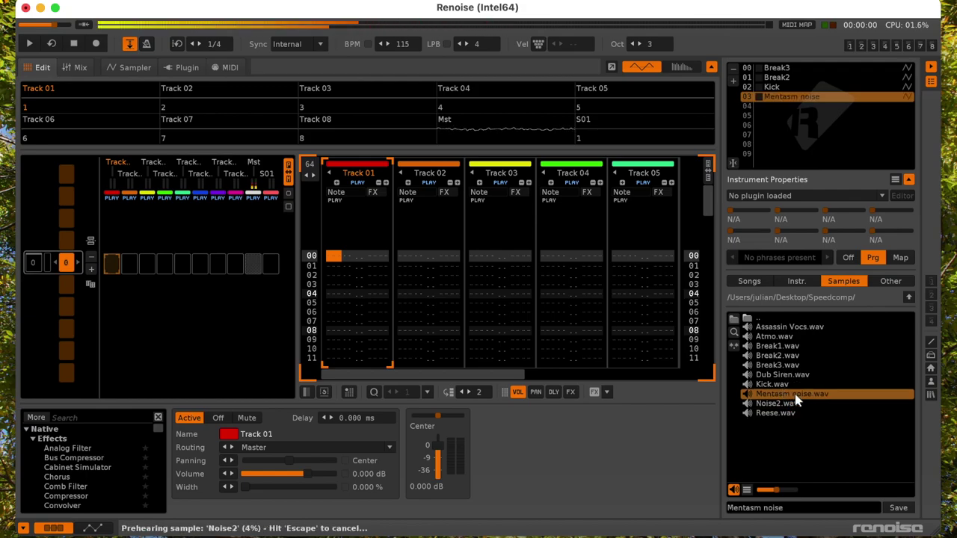
- Load Noise2.wav into instrument slot 04 and Reese.wav into slot 05
key(alt+Down)
double_click(795, 402)
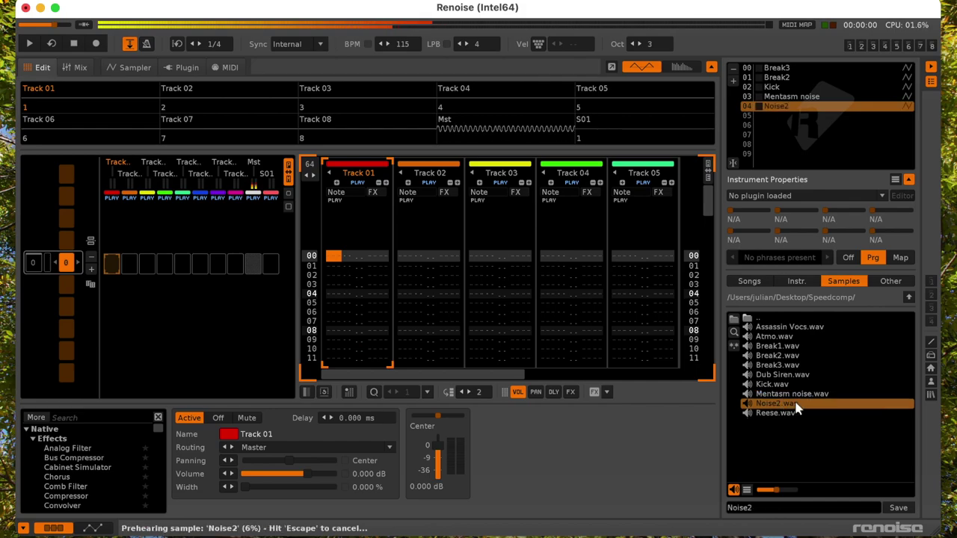
click(795, 413)
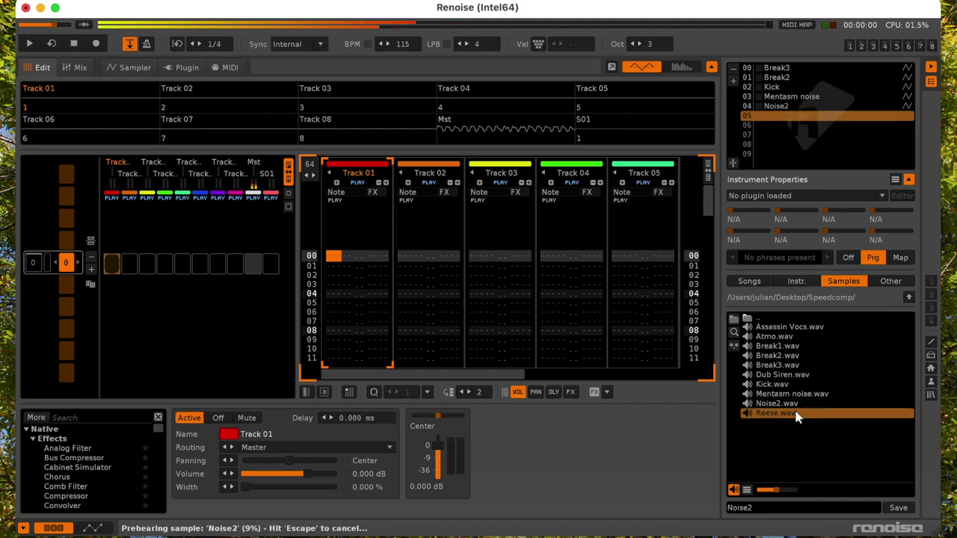
double_click(795, 413)
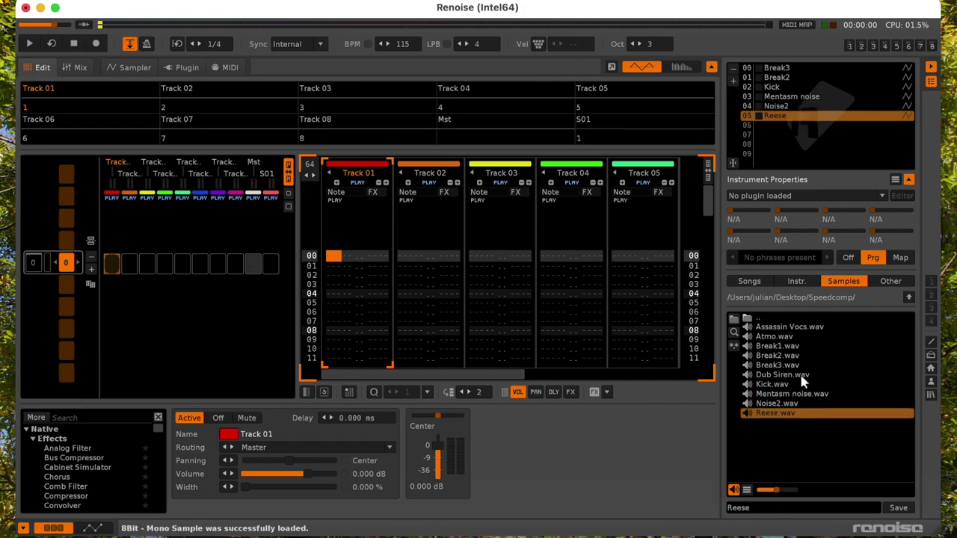
- Audition the Assassin Vocs sample and load Atmo.wav into instrument slot 06
click(797, 328)
key(alt+Down)
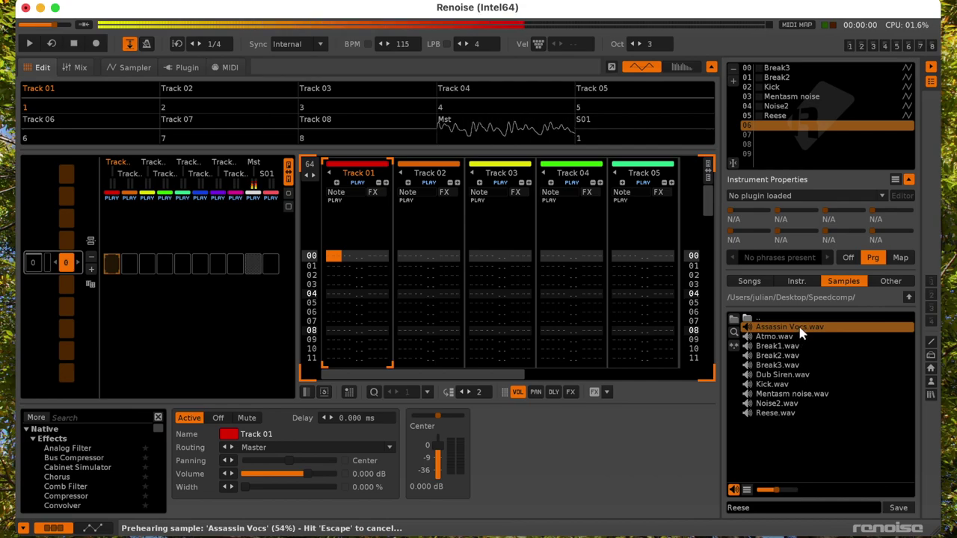
click(797, 336)
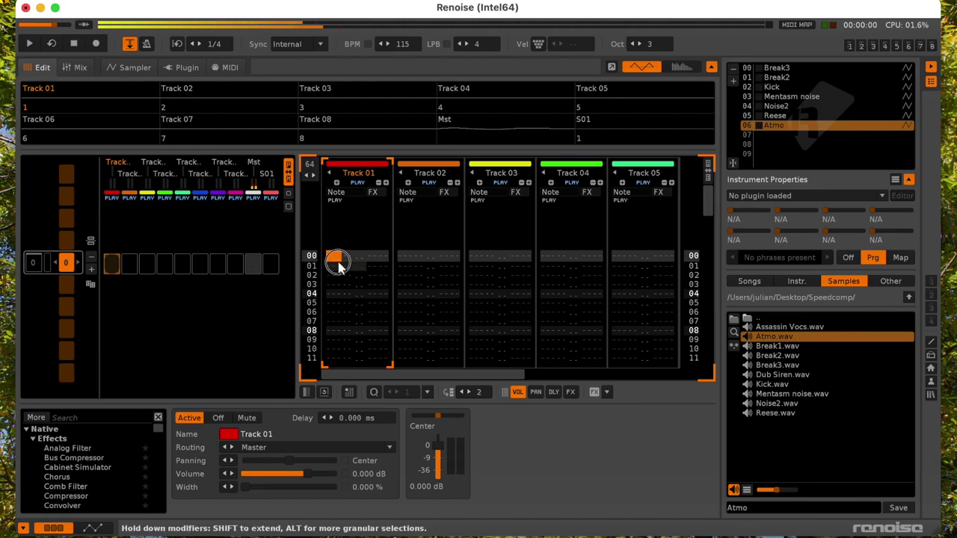
- Set the song tempo to 134 BPM
double_click(407, 44)
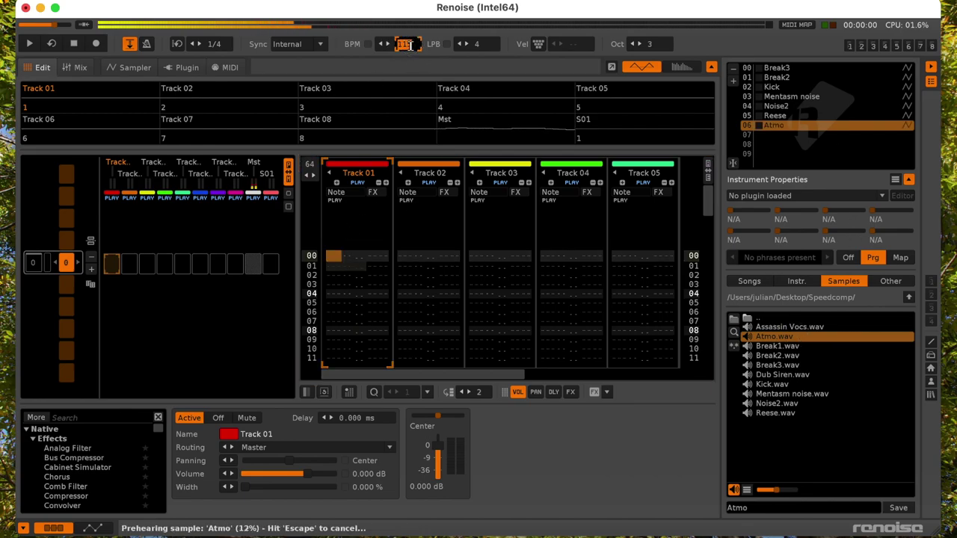
text(13)
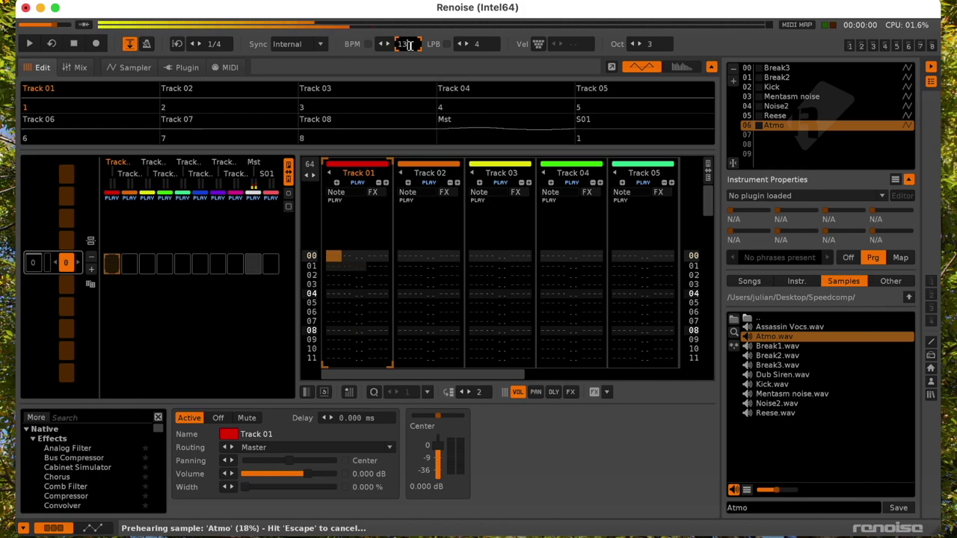
text(4)
key(Return)
- Select the Kick instrument in slot 02, play a test note and stop the running sample preview
key(alt+Up)
key(alt+Up)
key(alt+Up)
key(alt+Up)
key(q)
key(Escape)
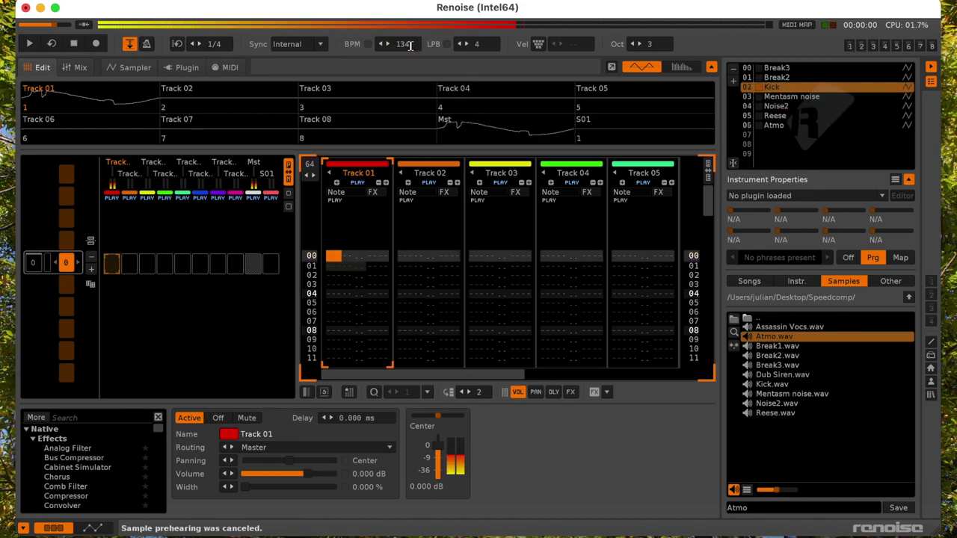
- Enable pattern edit mode, set the edit step to 4 and clear the trial kick notes from Track 01
key(q)
key(q)
key(Up)
key(Up)
key(super+4)
key(Delete)
key(q)
key(Up)
key(Up)
key(Up)
key(Up)
key(Delete)
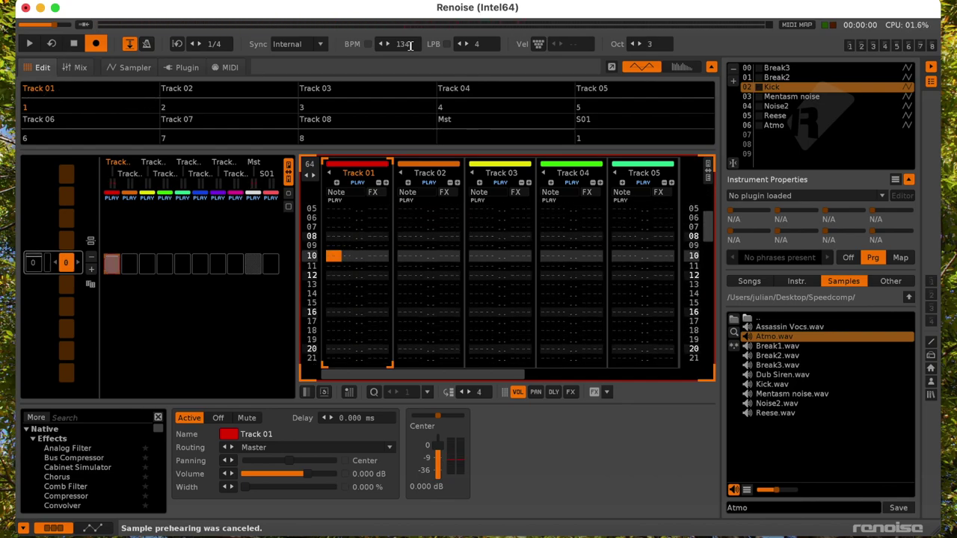
- Enter C-4 Kick notes on every fourth line of Track 01, from line 00 to the end of the 64-line pattern
key(Home)
key(q)
key(q)
key(q)
key(q)
key(q)
key(q)
key(q)
key(q)
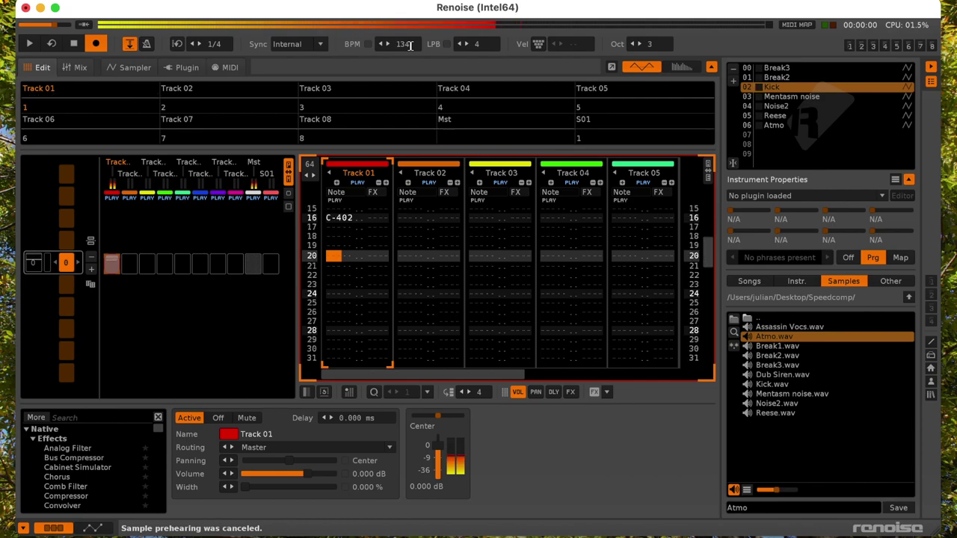
key(q)
key(q)
key(q)
key(q)
key(q)
key(q)
key(q)
key(q)
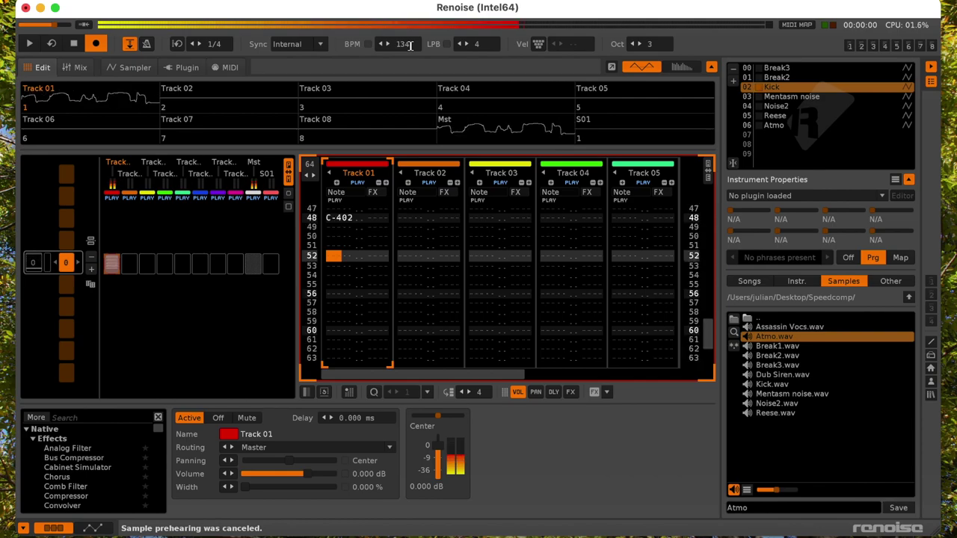
- Play the pattern with pattern following off, and show the Kick instrument's modulation settings in the Sampler
key(space)
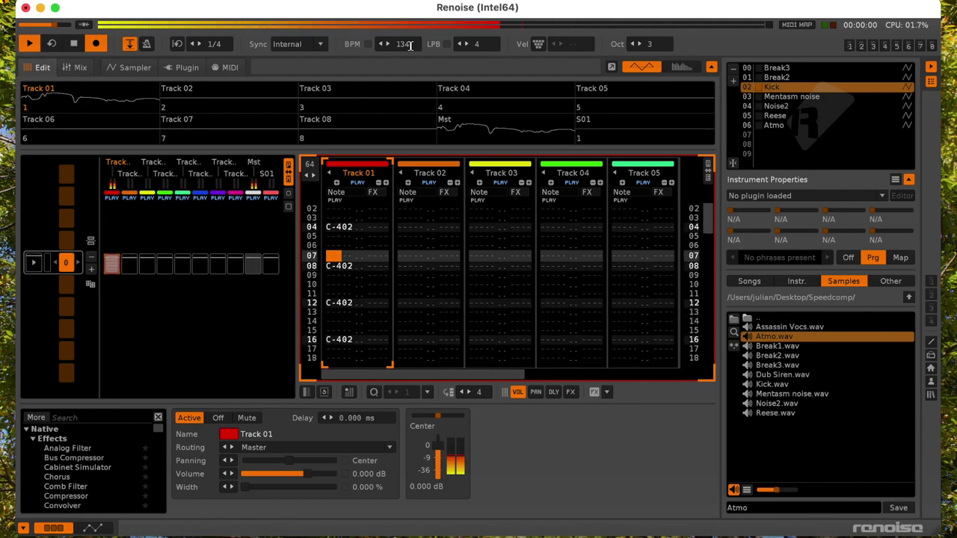
click(129, 43)
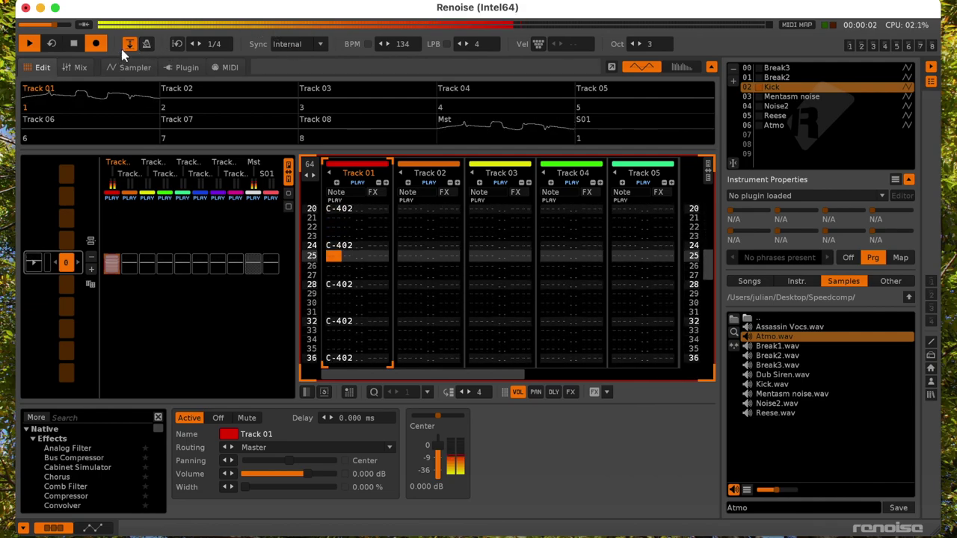
double_click(800, 90)
click(442, 186)
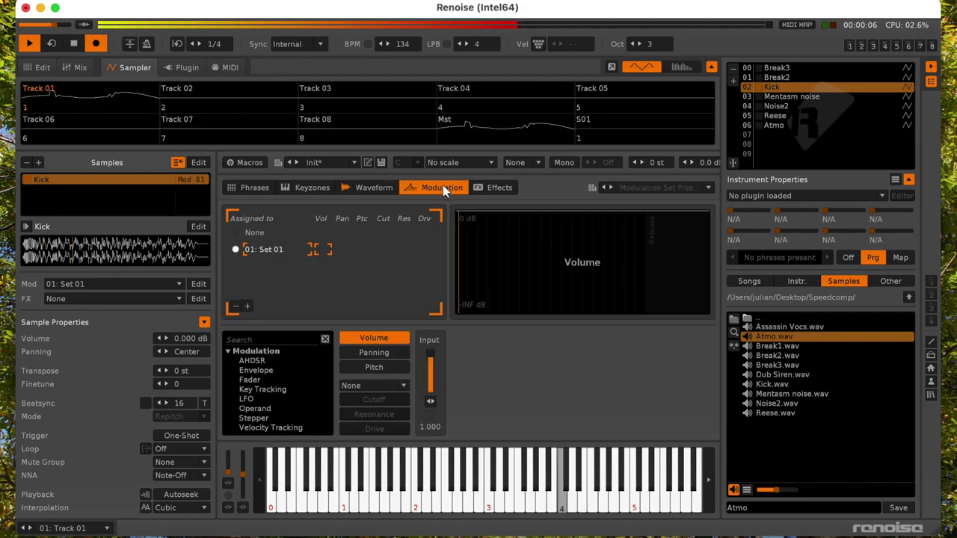
- Assign the LP Diode filter to the Kick's modulation set and lower the cutoff input to about 0.460
click(361, 384)
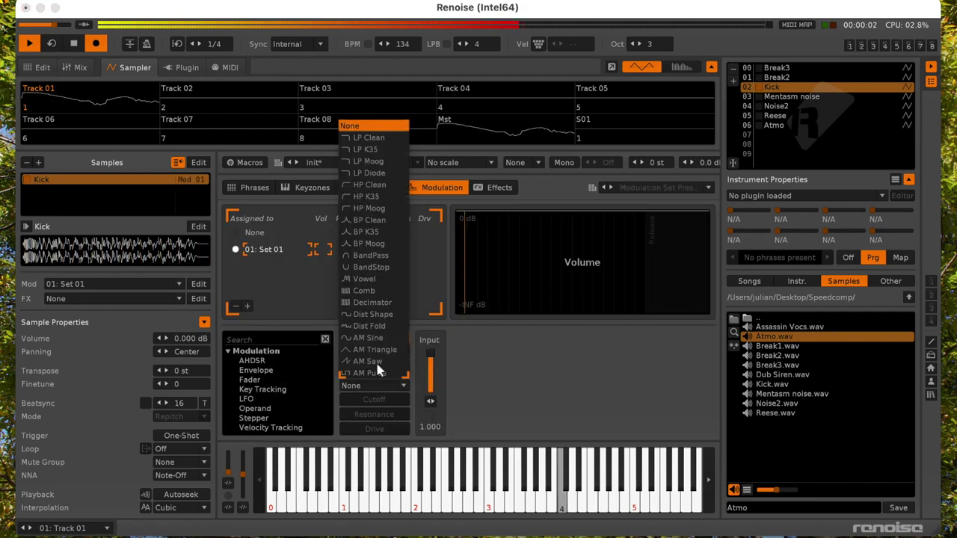
click(368, 172)
click(403, 404)
drag(433, 355, 429, 381)
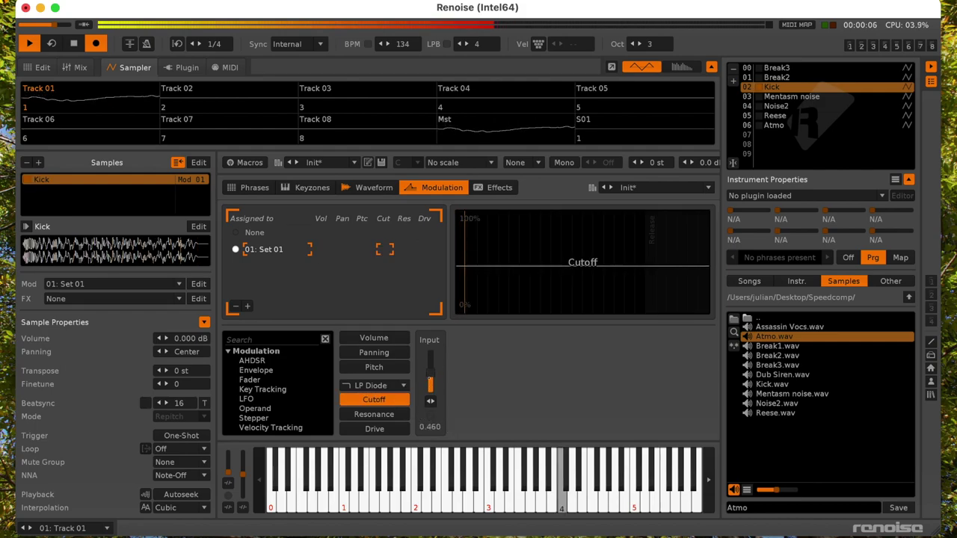
- Set the Kick filter's resonance input to about 0.780 and its cutoff input to about 0.228
click(373, 414)
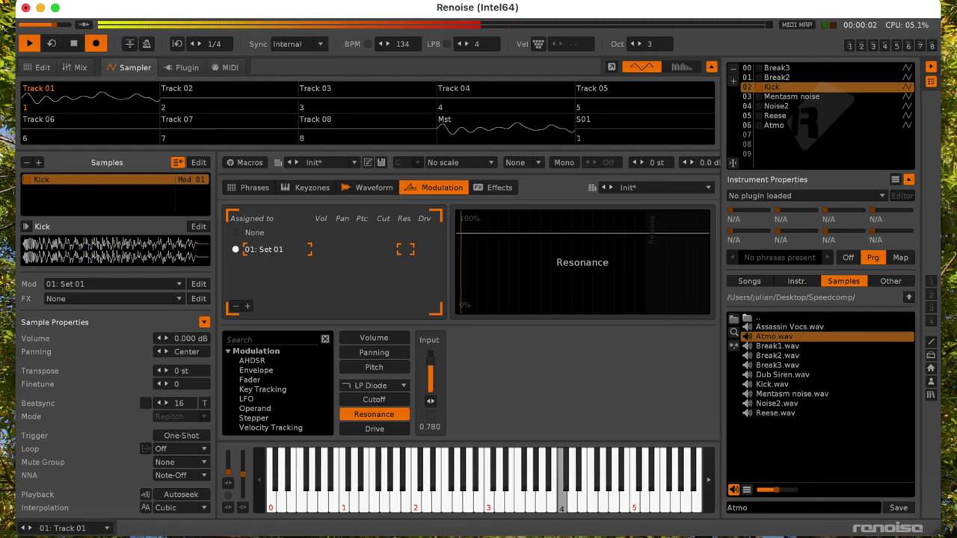
click(374, 399)
drag(433, 362, 431, 375)
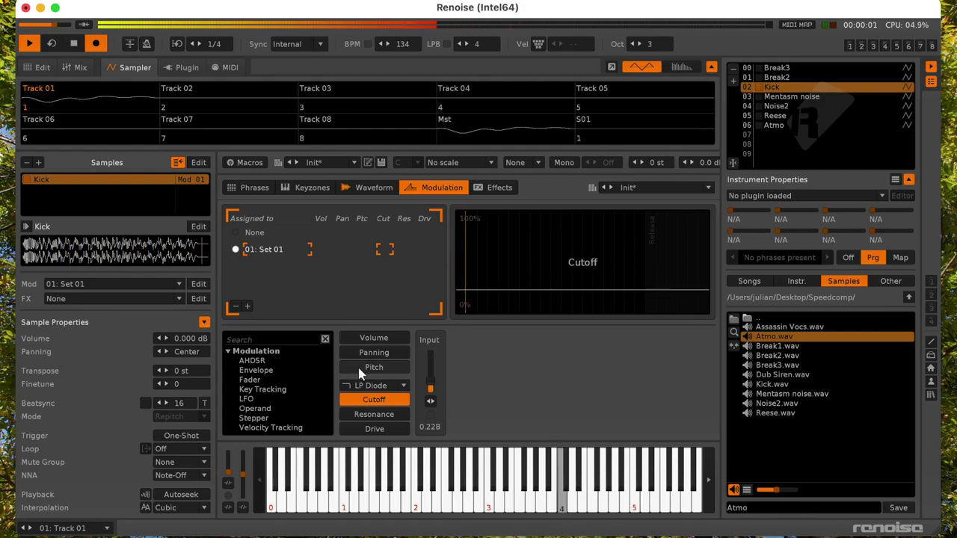
- Add a Fader to the Kick's cutoff modulation, raise its To value slightly and choose the second curved scaling
drag(255, 381, 460, 384)
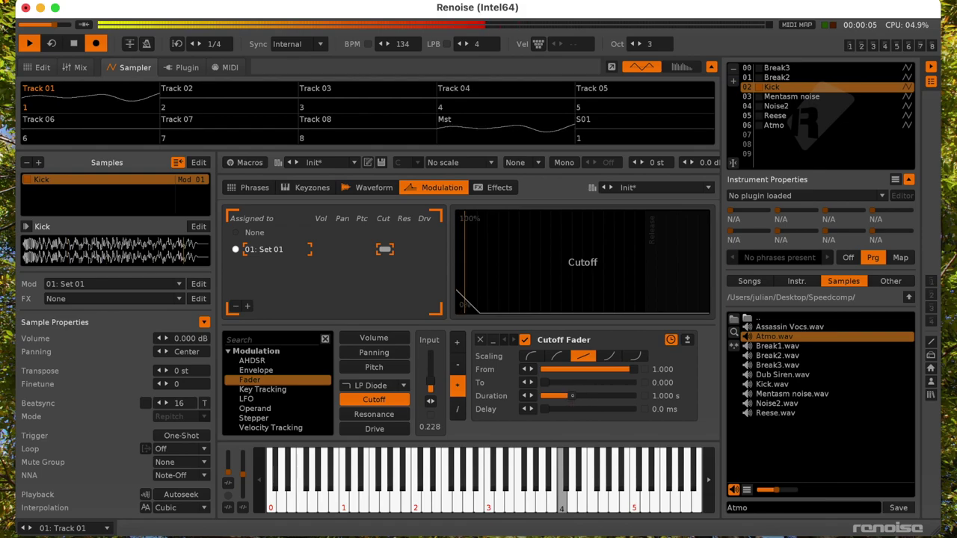
mouse_move(543, 386)
mouse_down()
mouse_move(564, 382)
mouse_move(582, 396)
mouse_move(559, 384)
mouse_up()
click(554, 357)
- Raise the Kick filter's drive input to about 0.232
click(378, 427)
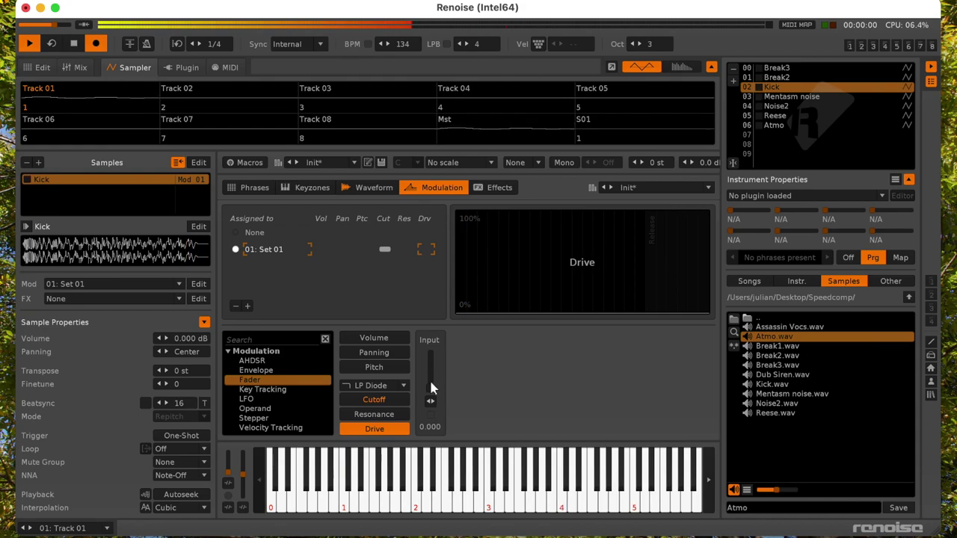
drag(430, 385, 433, 381)
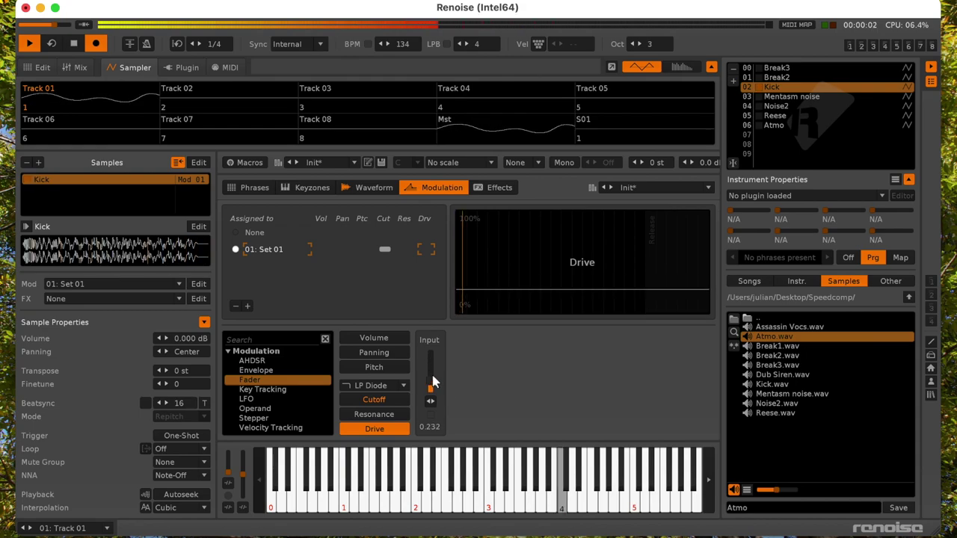
- Create a sample FX chain for the Kick instrument
click(390, 191)
click(499, 188)
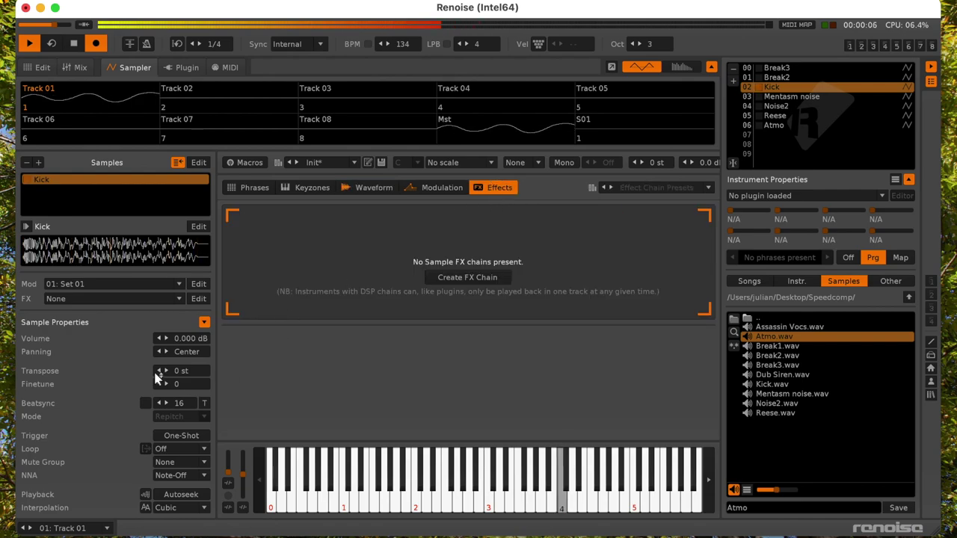
click(502, 275)
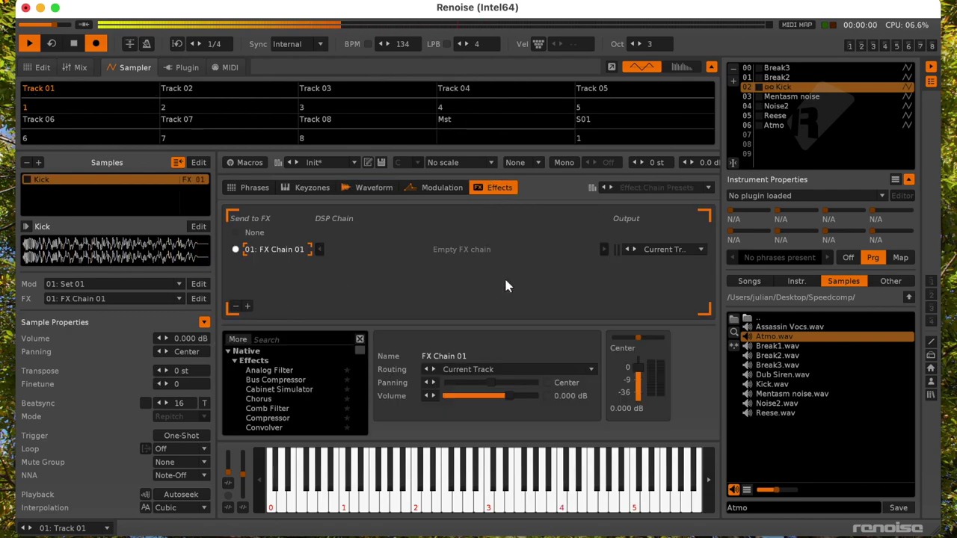
- Try a Cabinet Simulator in the Kick's FX chain and remove it again
double_click(286, 387)
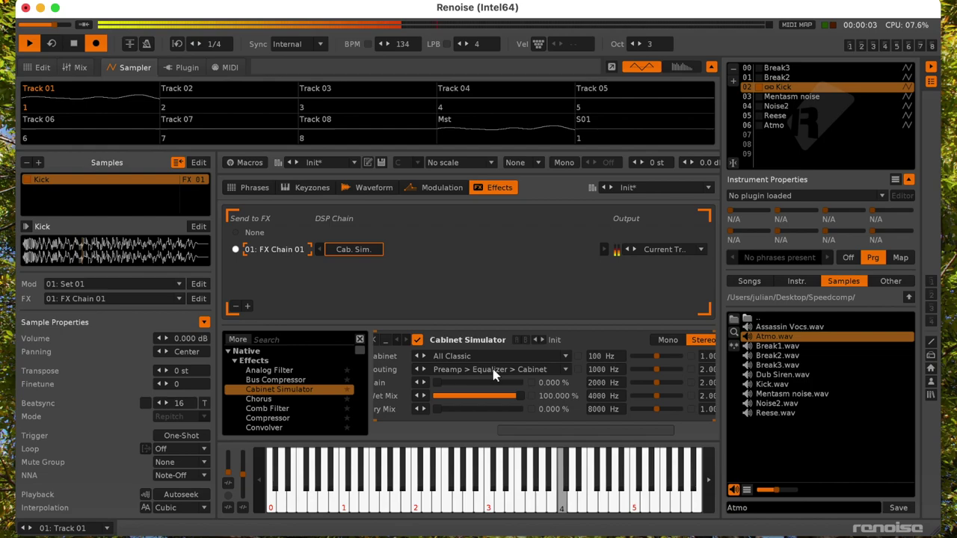
click(377, 340)
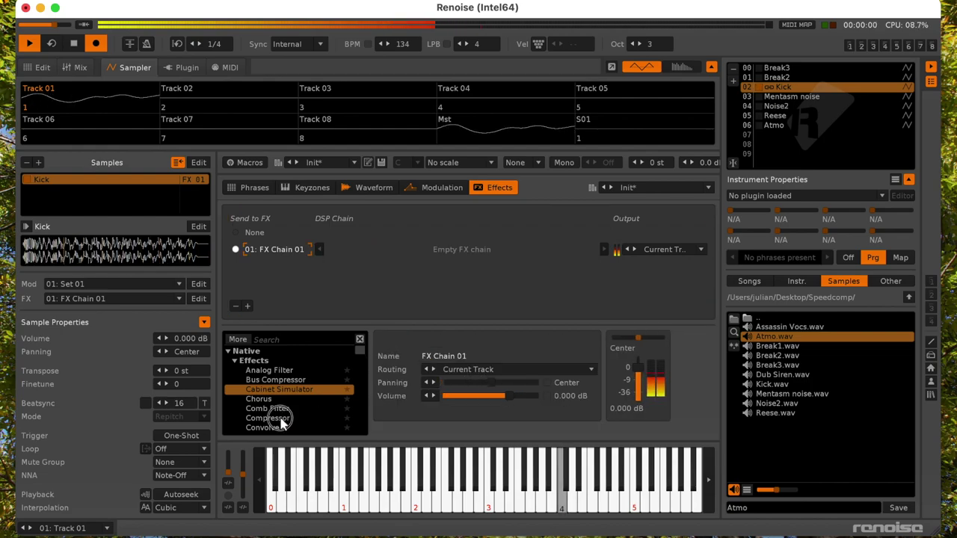
- Add a Compressor to the Kick's FX chain with threshold -7.72 dB, ratio 2.9:1, attack 2.66 ms, release 39.6 ms and makeup about 3.29 dB
double_click(282, 420)
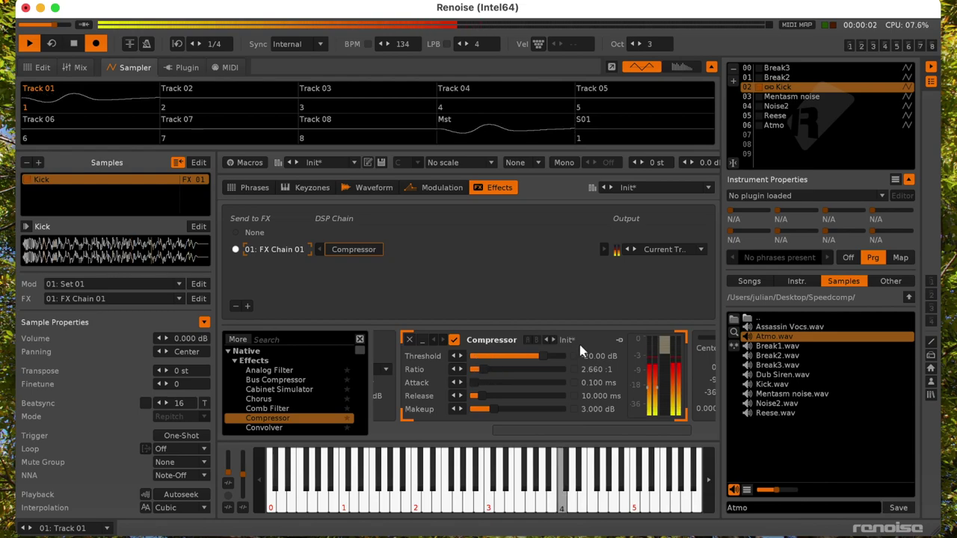
drag(547, 355, 556, 356)
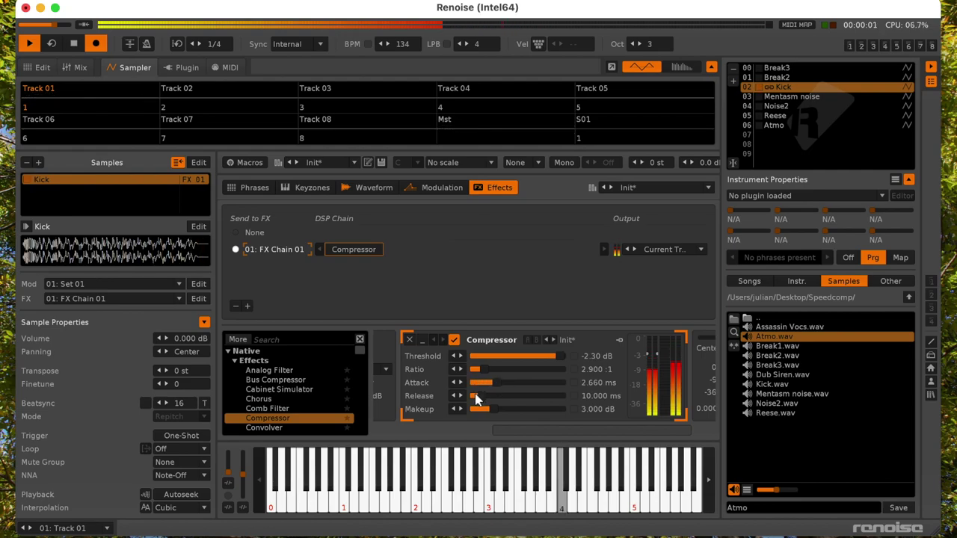
drag(500, 409, 483, 409)
drag(559, 355, 553, 355)
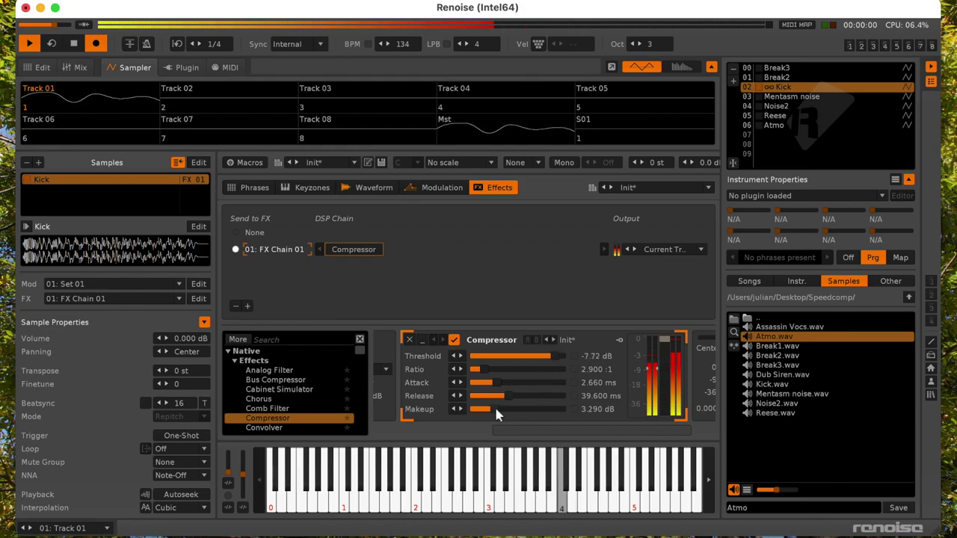
scroll(288, 402, down, 3)
scroll(287, 402, up, 3)
- Add a Fader to the Kick's volume modulation and set its duration to about 725 ms
click(441, 189)
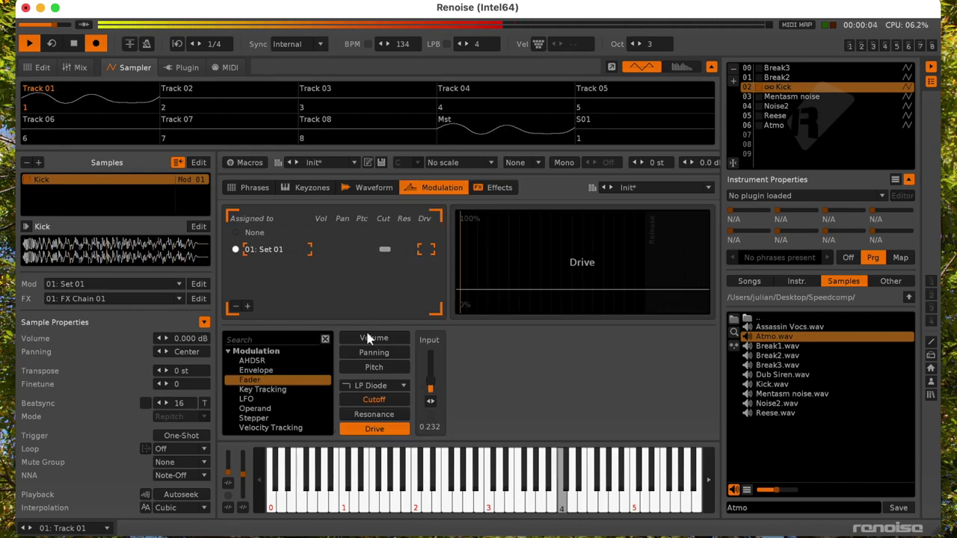
click(369, 338)
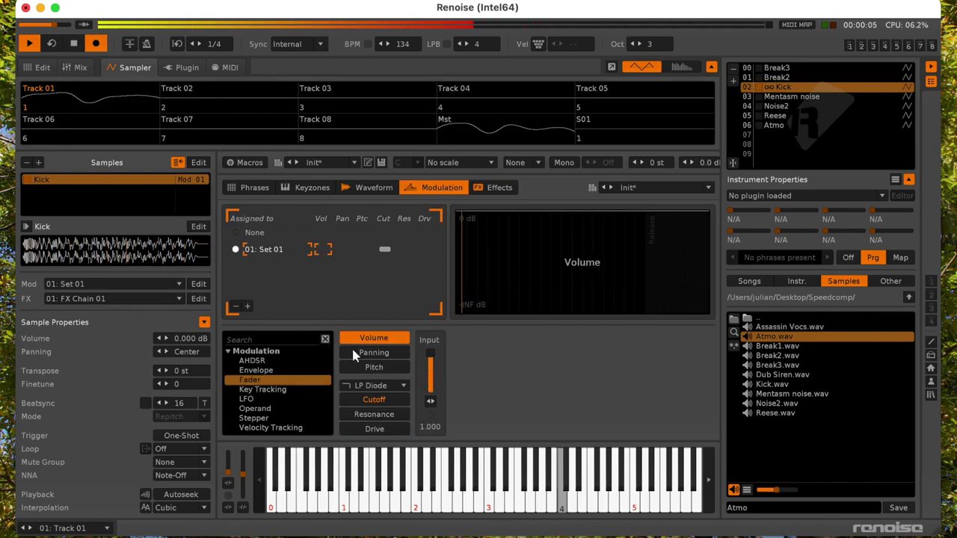
double_click(257, 384)
drag(570, 396, 562, 397)
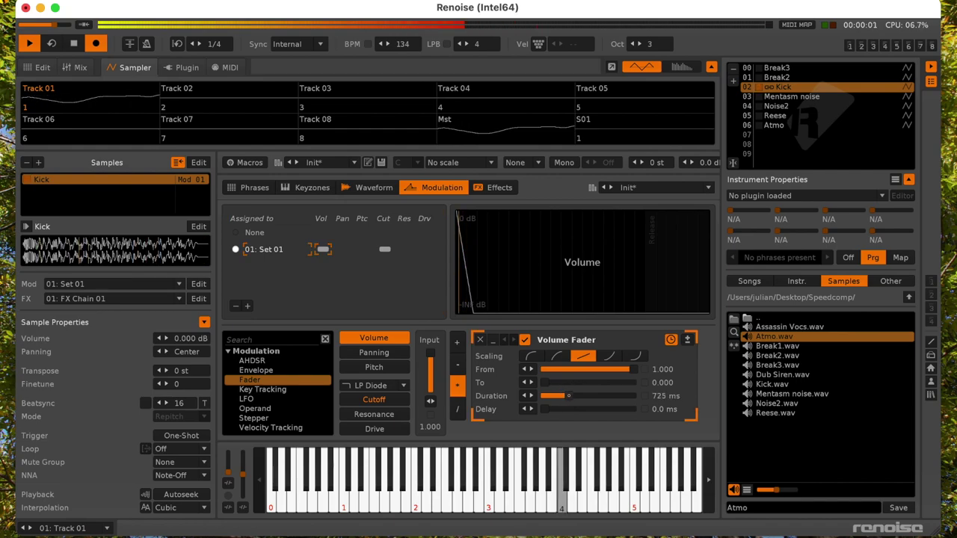
- Add a Reverb to Track 01 in the pattern editor, with room size about 21.8 % and damp about 28.9 %
click(31, 68)
click(109, 418)
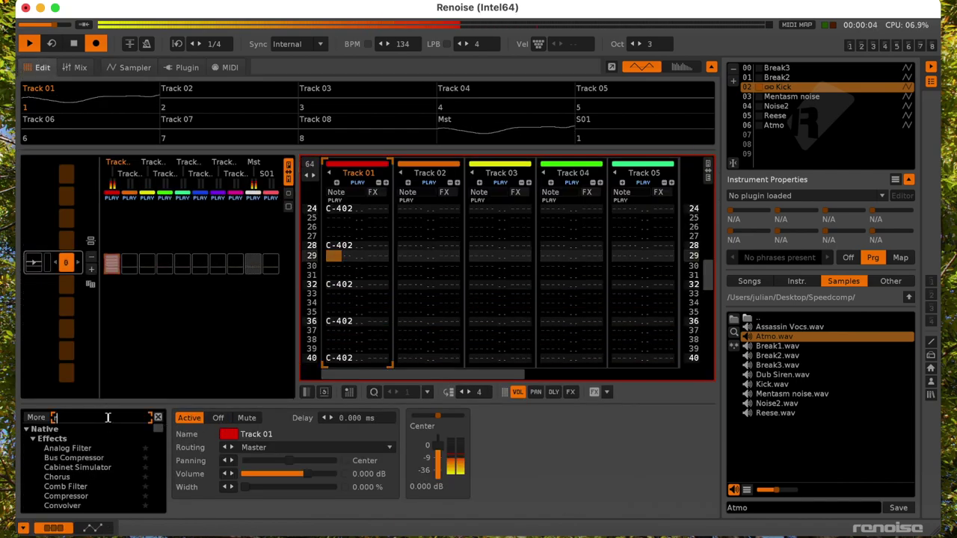
text(rev)
click(85, 457)
double_click(88, 463)
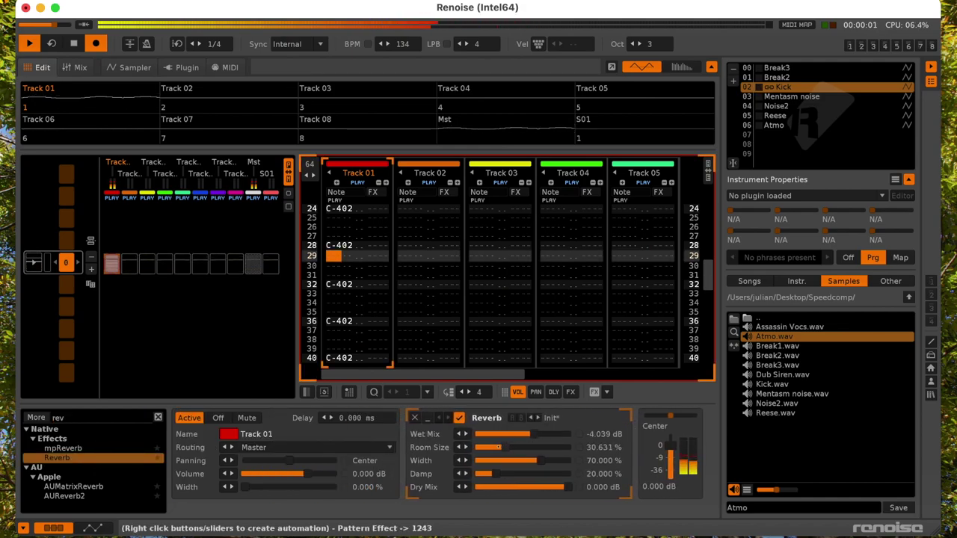
drag(508, 450, 498, 448)
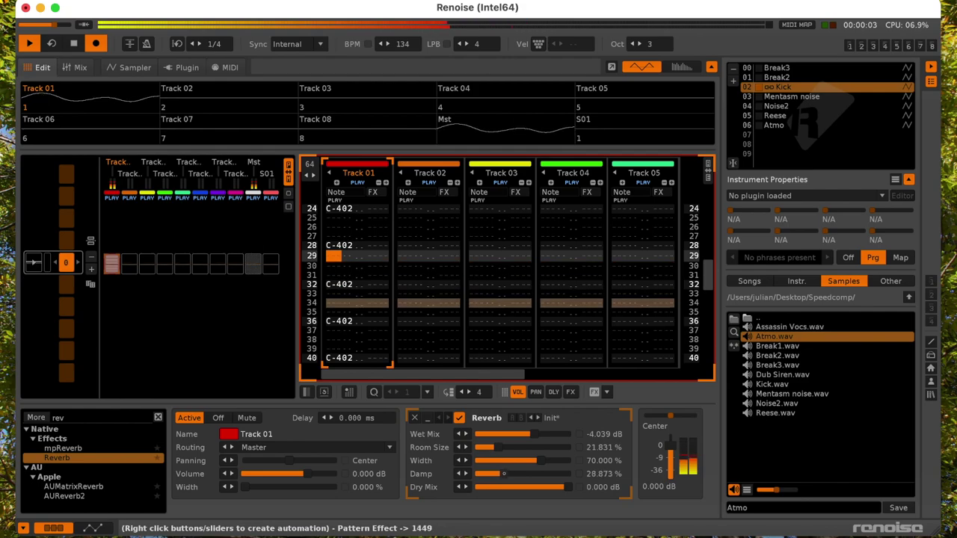
- Stop playback, enter a C-4 note of Break2 at line 02 of Track 02 and audition it
click(426, 292)
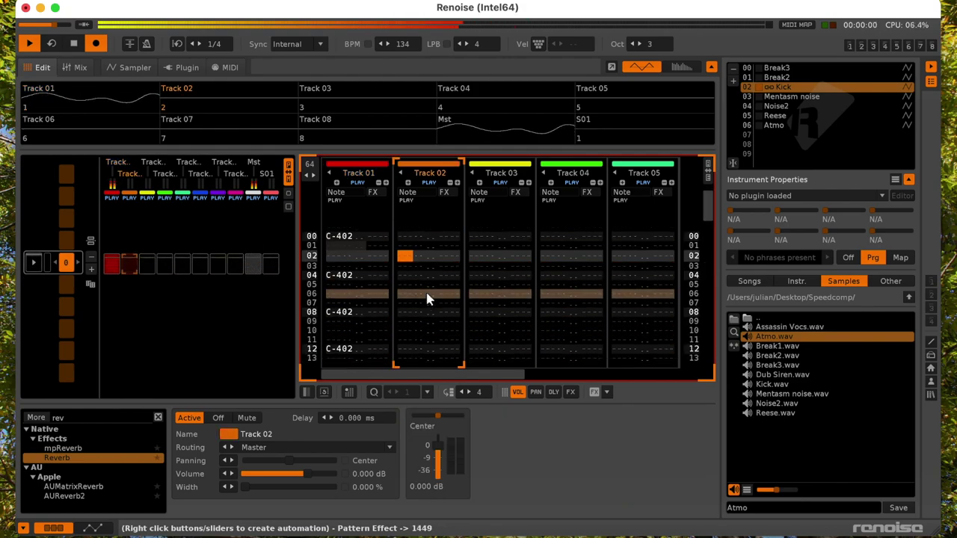
key(space)
key(alt+Up)
key(q)
key(Up)
key(Up)
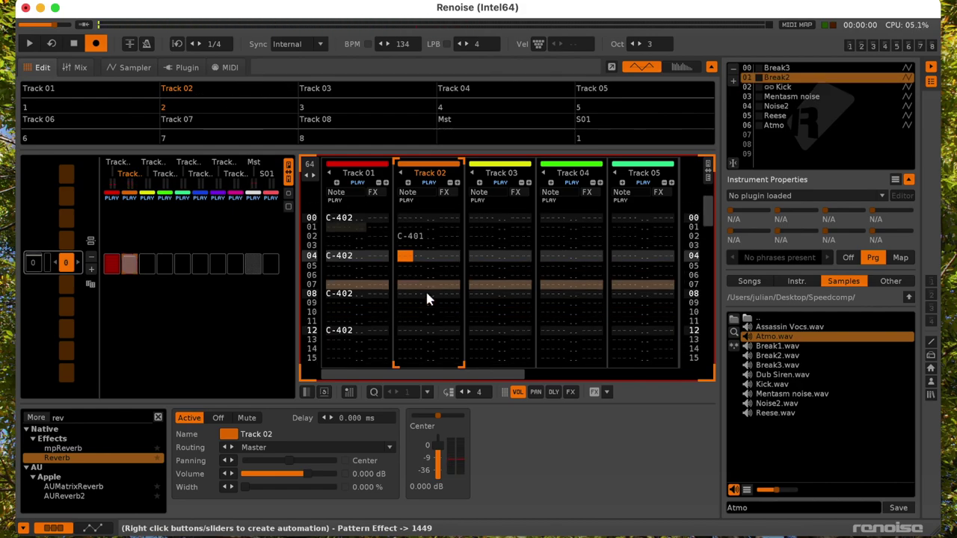
key(space)
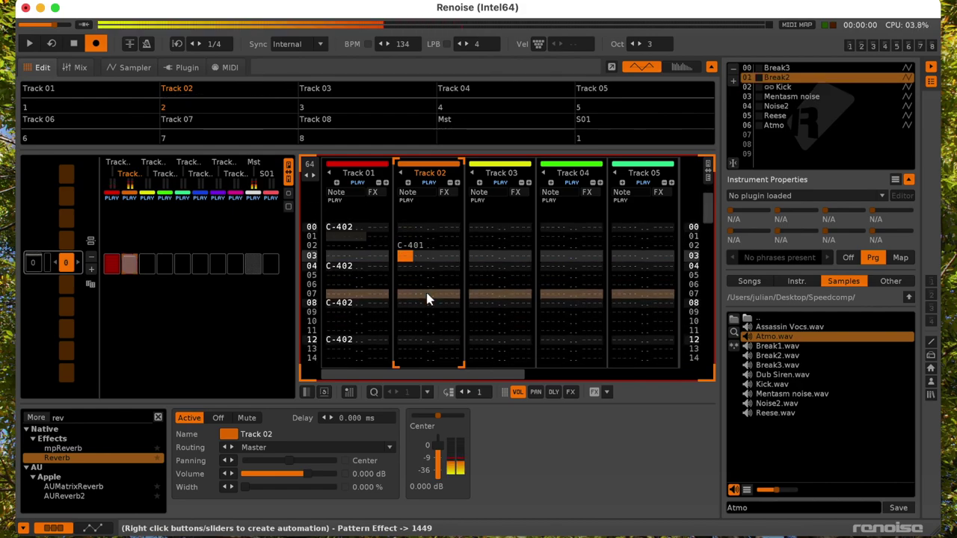
key(space)
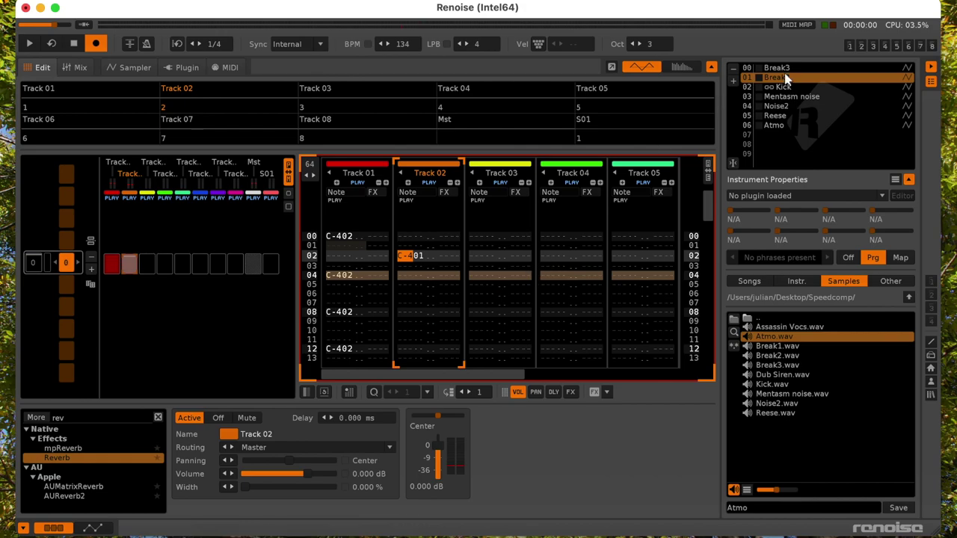
- Copy the second half of the first loud hit in Break2's waveform into a new instrument and select that instrument
double_click(785, 78)
click(372, 188)
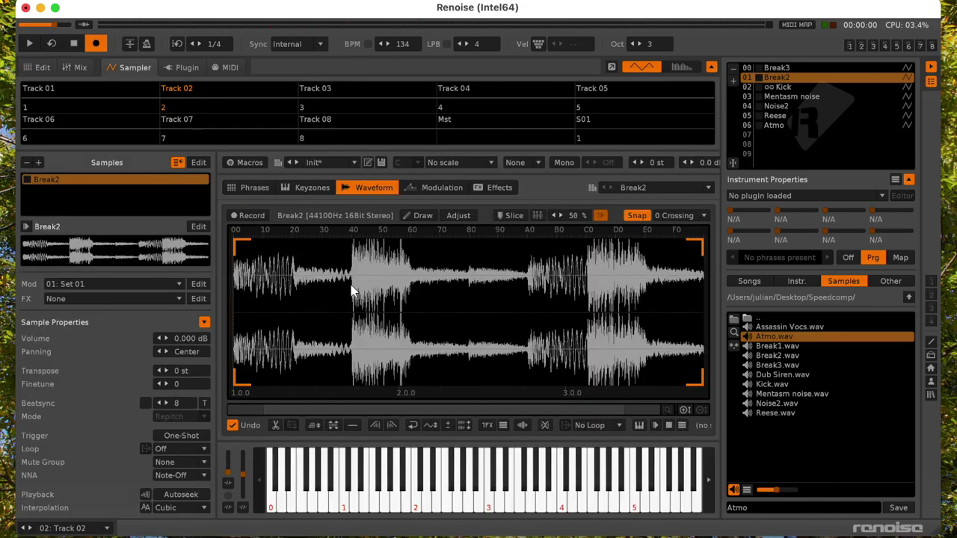
key(q)
key(q)
drag(384, 289, 410, 290)
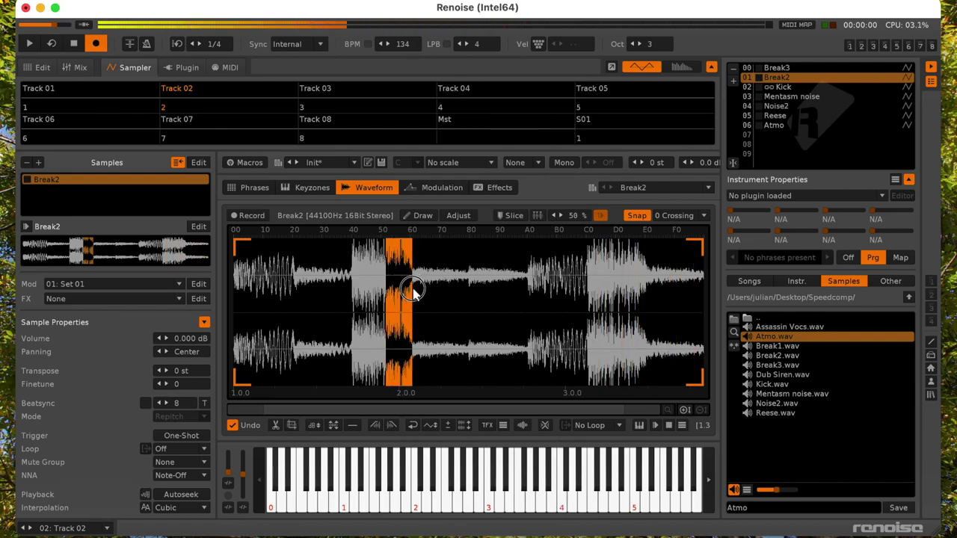
right_click(406, 299)
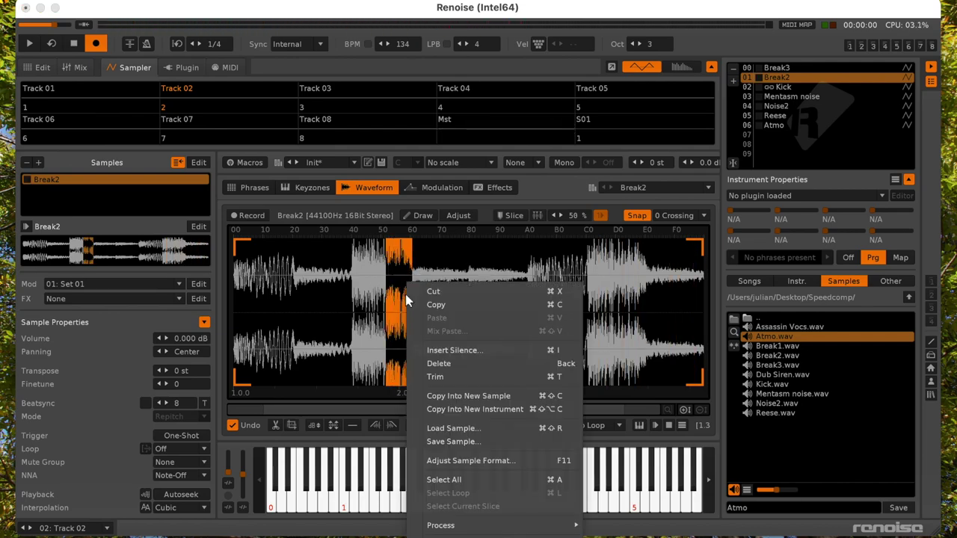
click(478, 410)
click(821, 135)
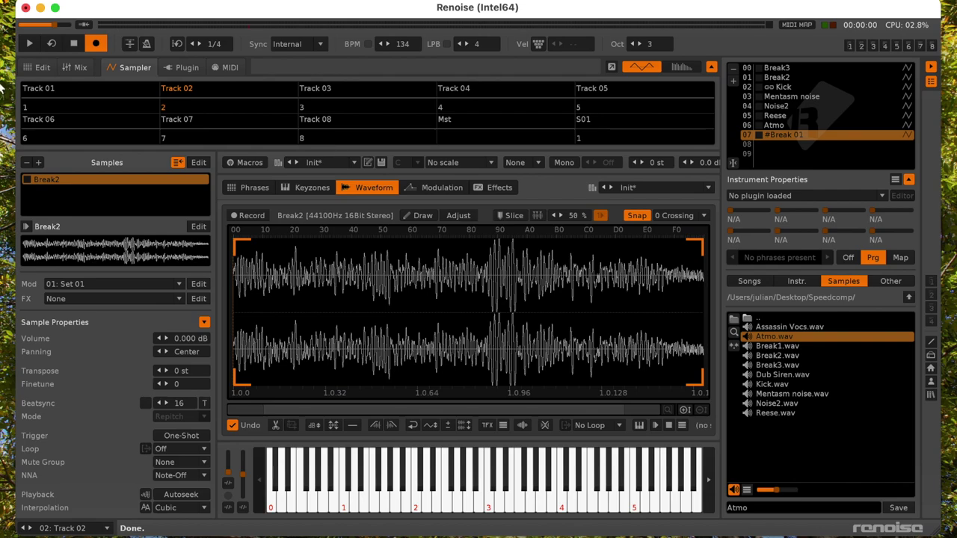
- Enter C-4 notes of the new break instrument every four lines in Track 02 from line 02, and start playback
click(39, 68)
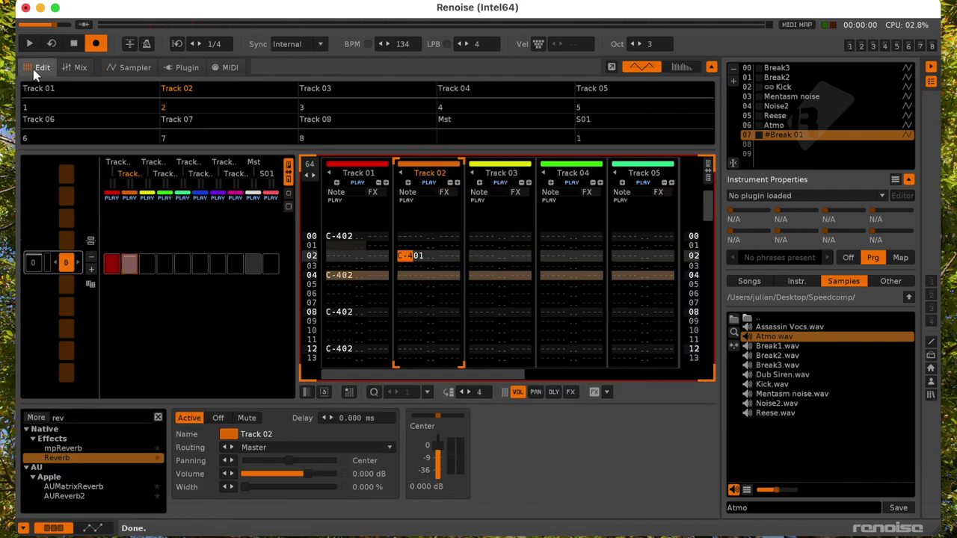
key(q)
key(q)
key(q)
key(q)
key(q)
key(q)
key(q)
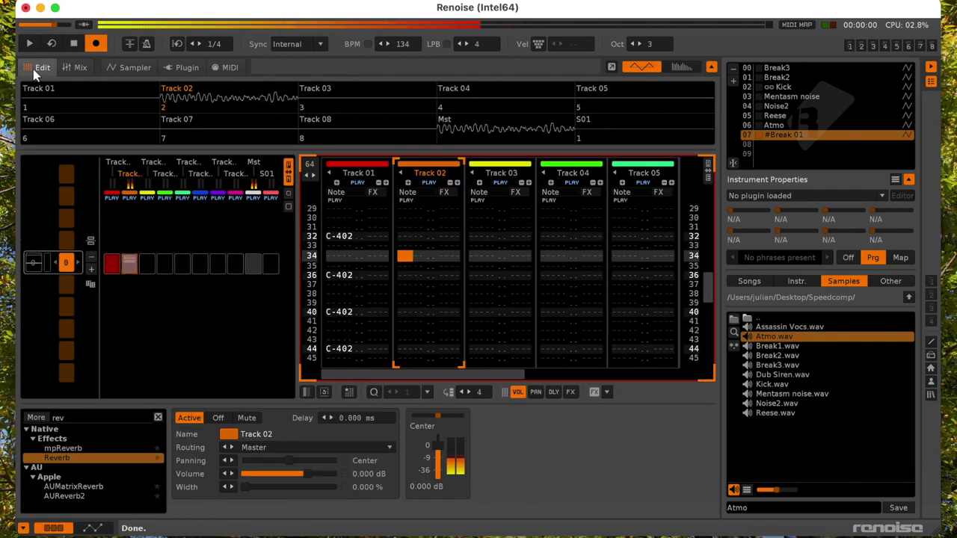
key(space)
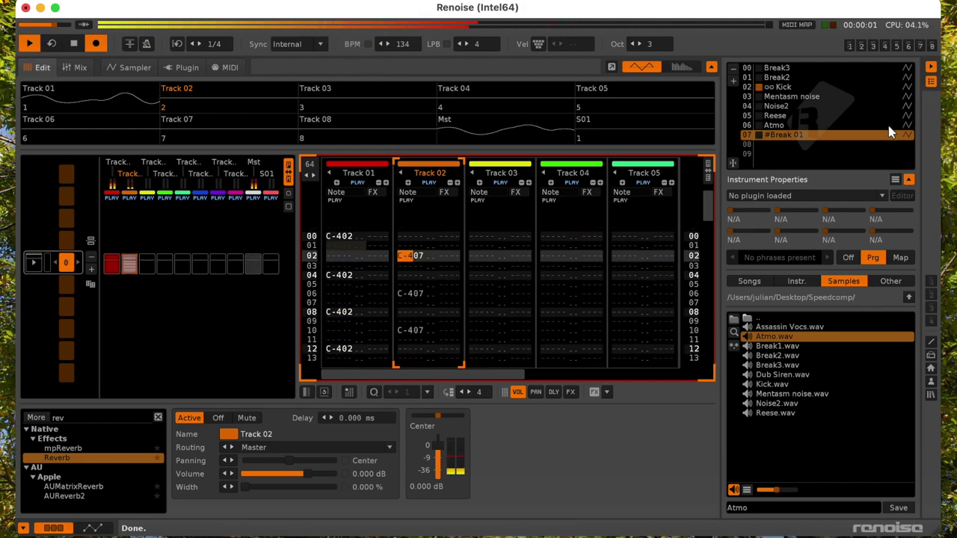
- Set the new break instrument's modulation filter to AM Sine and its Note input to about 0.496
double_click(854, 139)
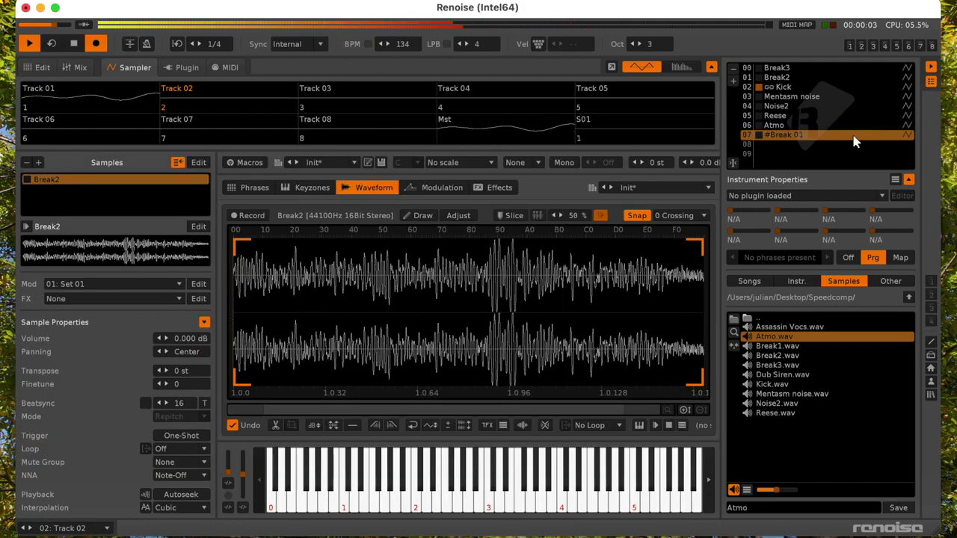
click(435, 187)
click(361, 385)
click(370, 335)
click(371, 400)
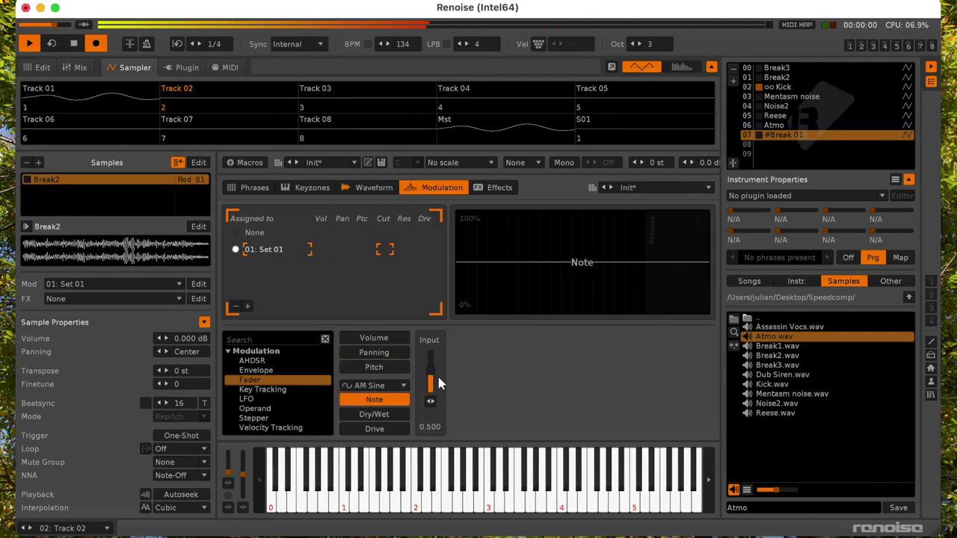
drag(432, 374, 432, 374)
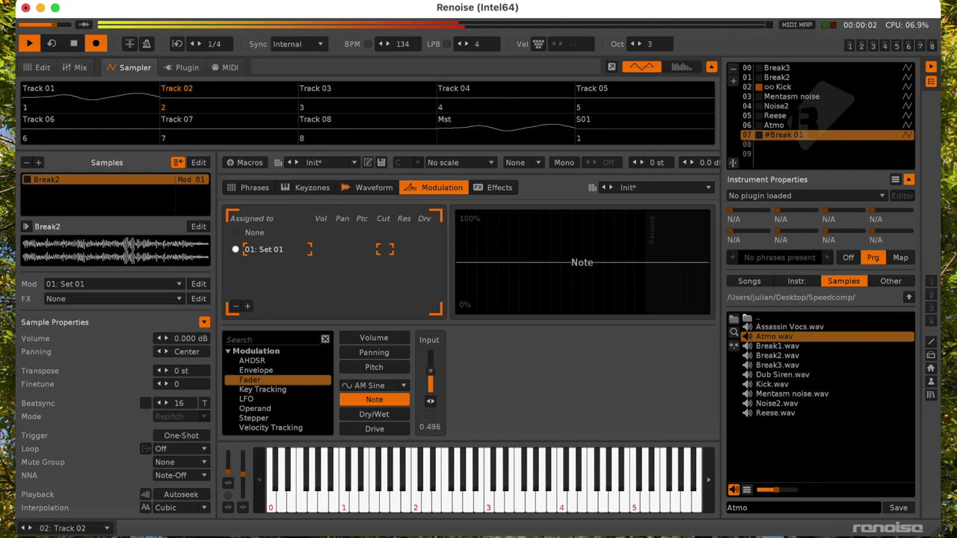
- Add an LFO to the Note modulation in random mode, with frequency 0.00195 Hz and amplitude about 0.024
double_click(261, 400)
click(633, 356)
mouse_move(557, 371)
mouse_down()
mouse_move(544, 370)
mouse_move(546, 382)
mouse_up()
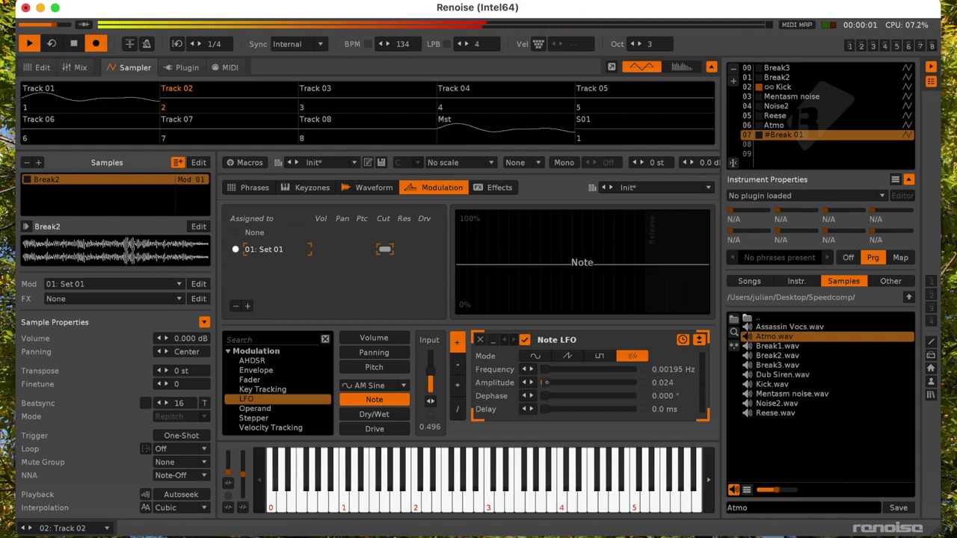
- Set the AM Sine filter's Dry/Wet input to about 0.416 and its Drive input to about 0.244
click(401, 413)
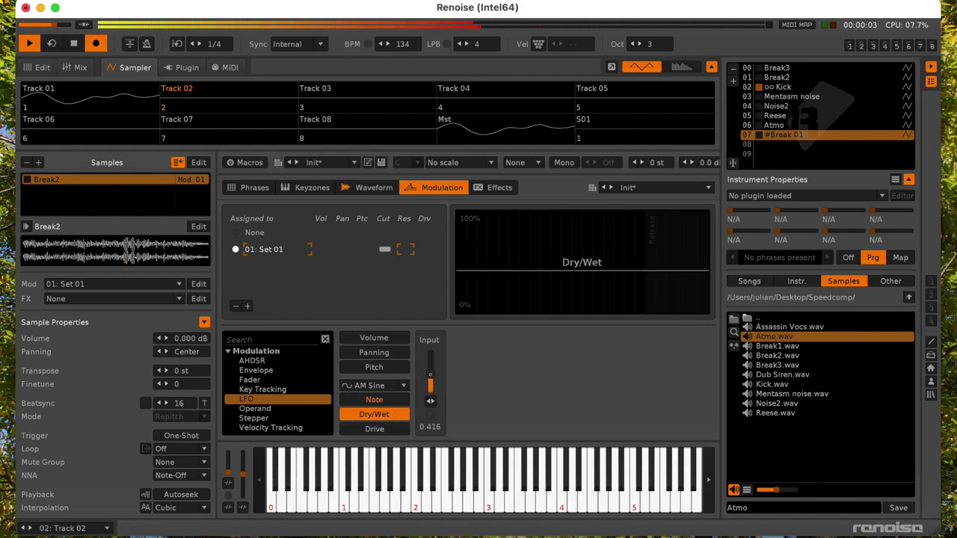
click(375, 429)
drag(430, 385, 431, 379)
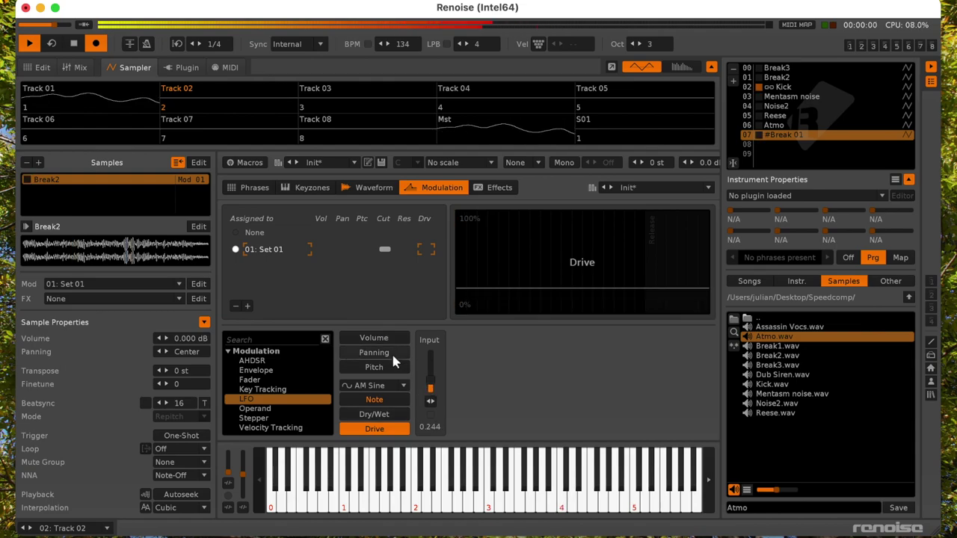
click(495, 187)
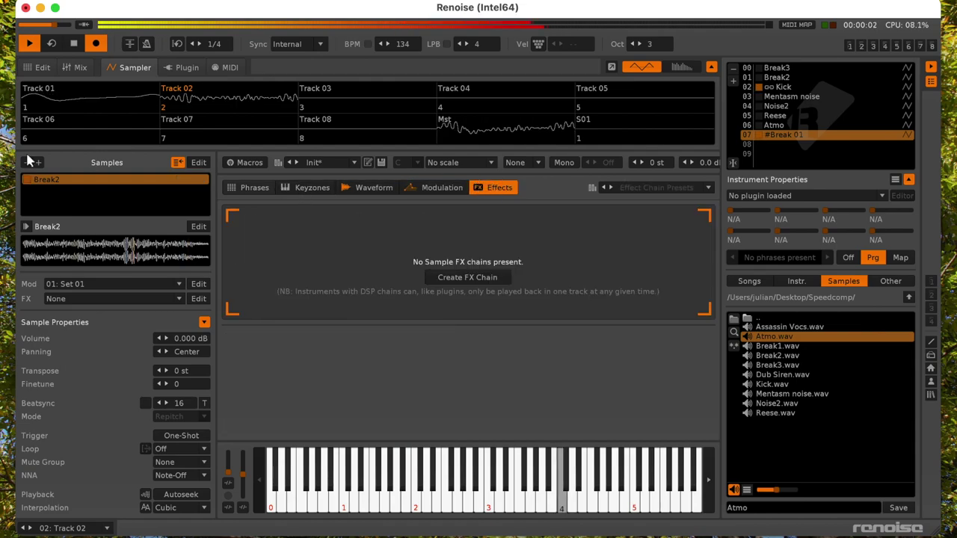
- Return to the pattern editor and copy the Reverb device from Track 01
click(39, 68)
click(380, 273)
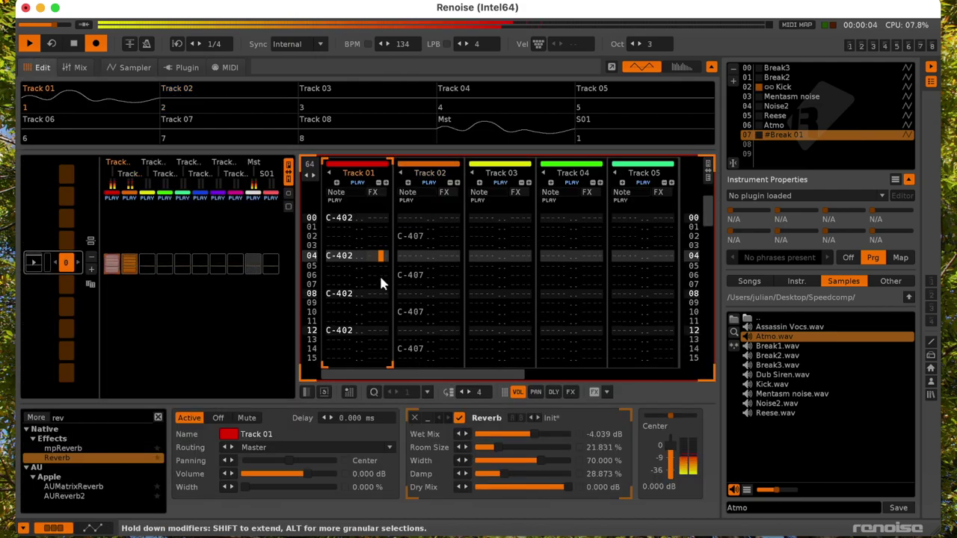
right_click(489, 419)
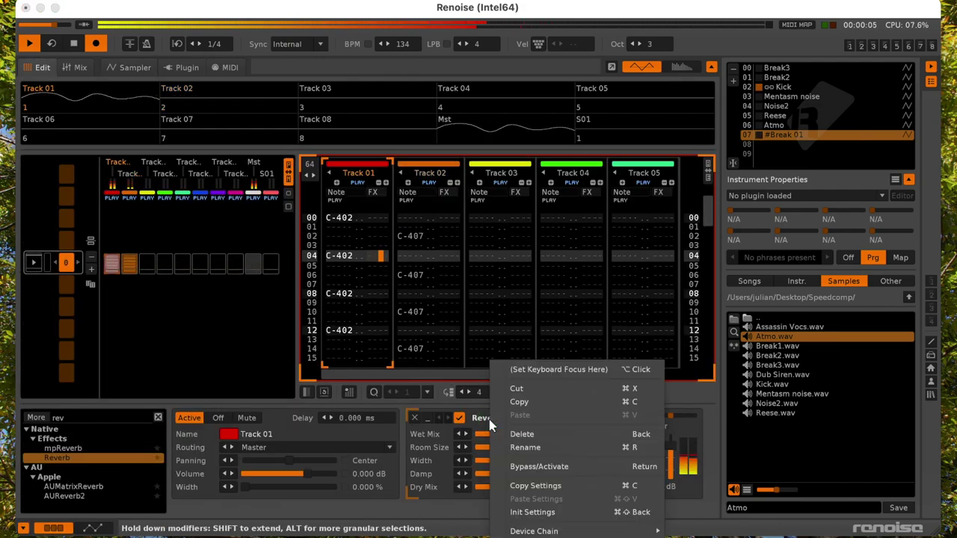
click(539, 405)
- Create a group around the break notes' track and move the kick track into it
click(453, 266)
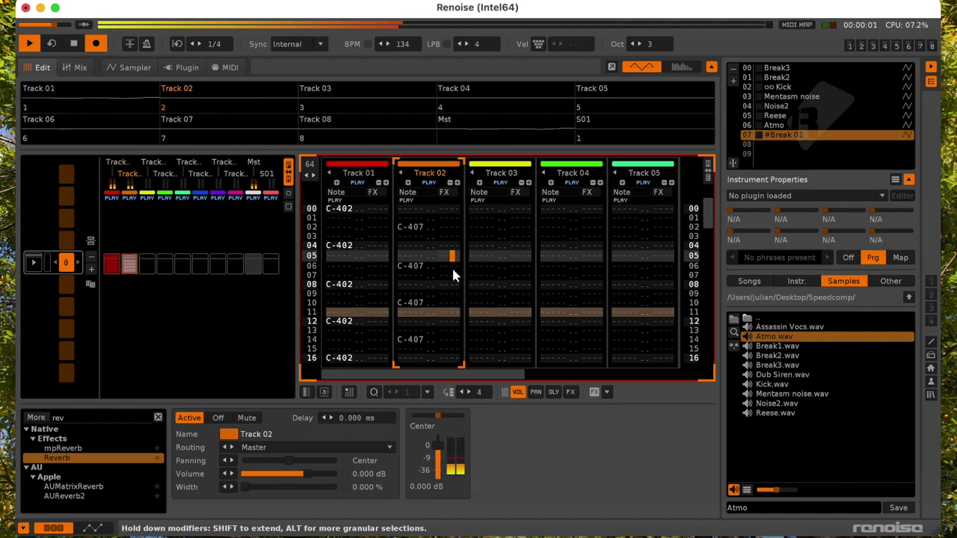
key(super+g)
drag(424, 215, 453, 243)
- Paste the copied Reverb into the effect chain of Group 03
right_click(501, 253)
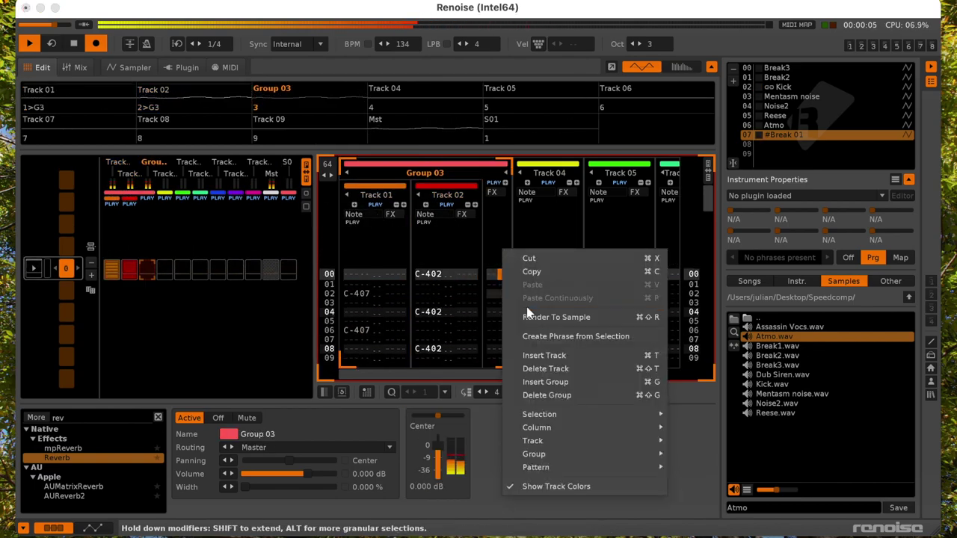
click(485, 448)
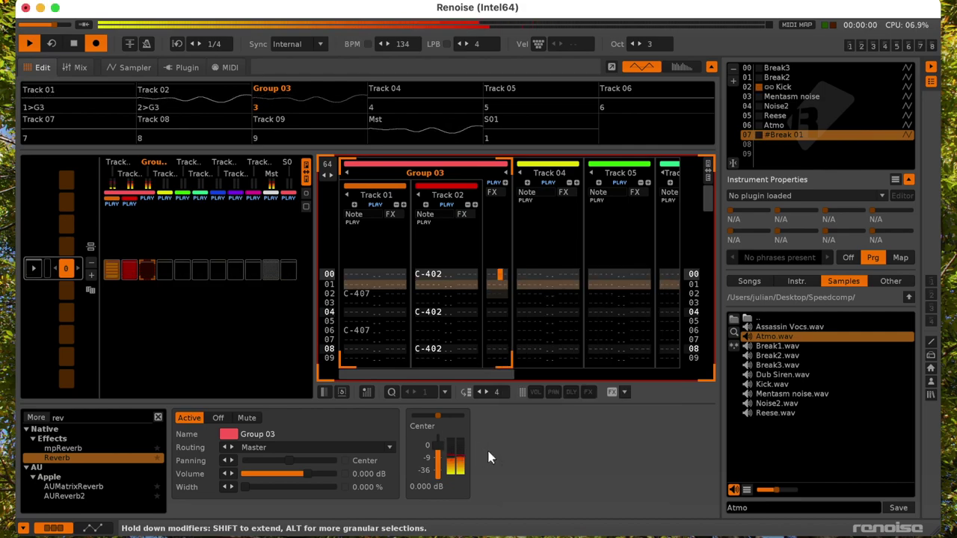
right_click(485, 447)
click(521, 502)
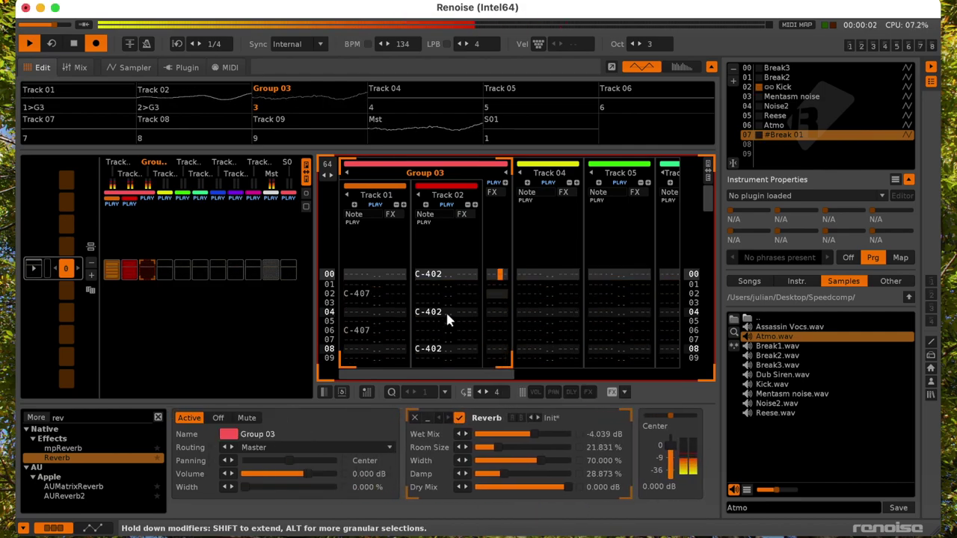
- Reorder the tracks inside Group 03 so the kick track comes before the break track
click(430, 290)
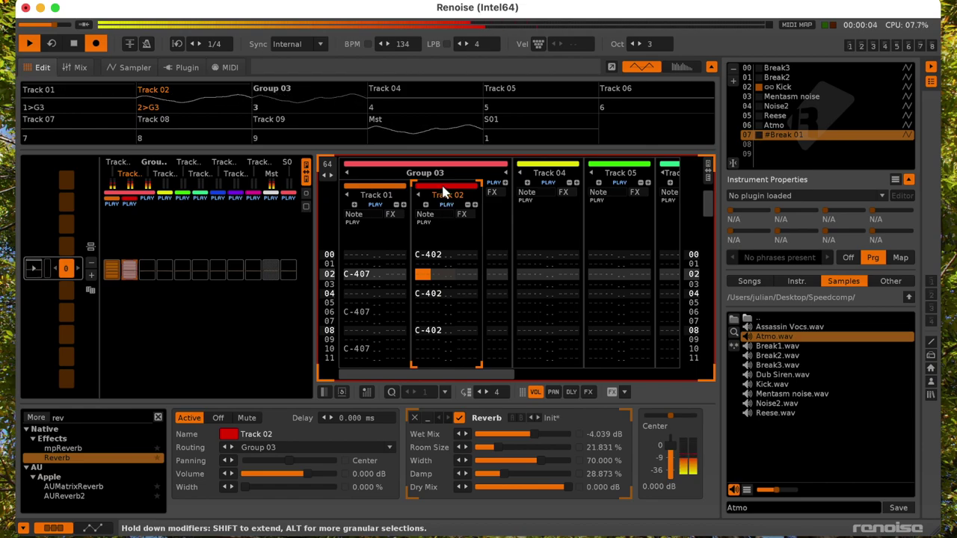
drag(432, 196, 351, 213)
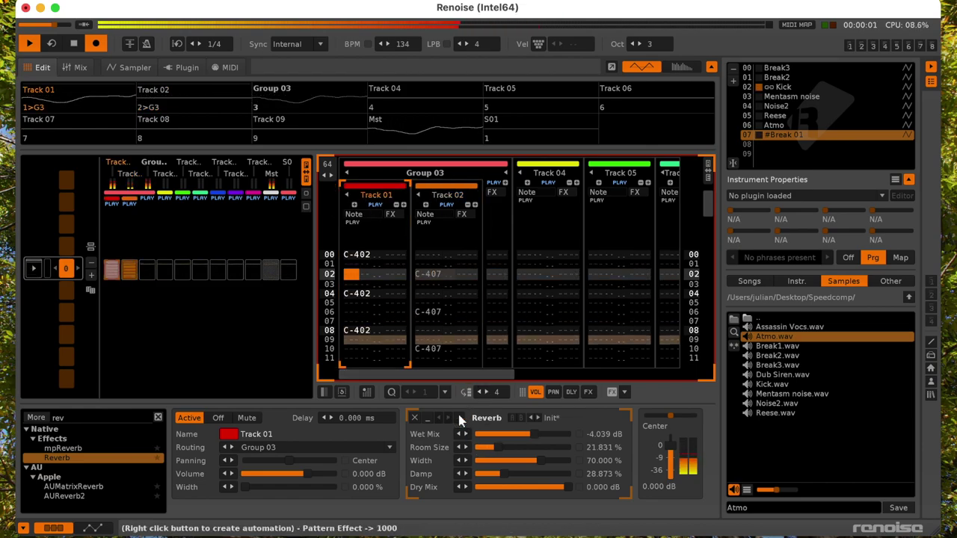
- Adjust the wet mix of Group 03's Reverb to about -9.16 dB
click(491, 277)
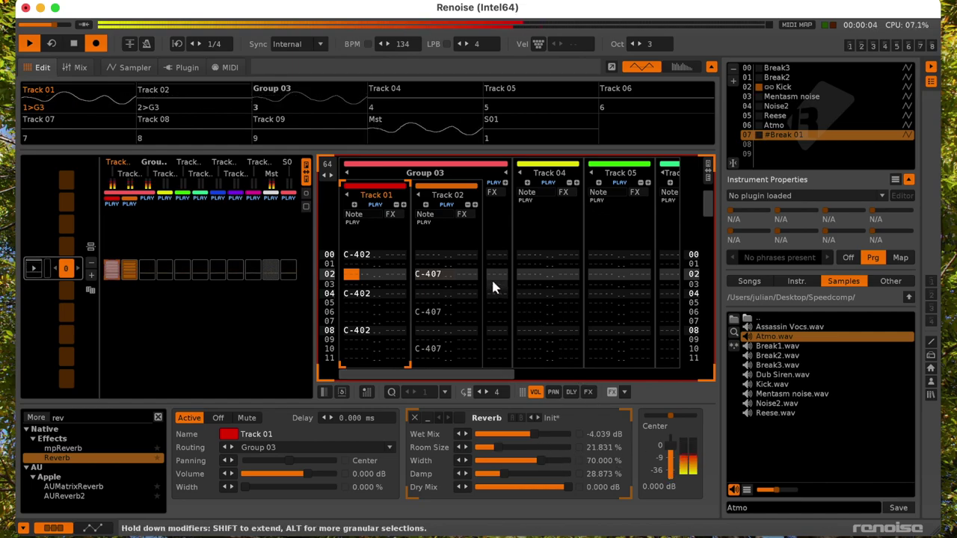
click(451, 289)
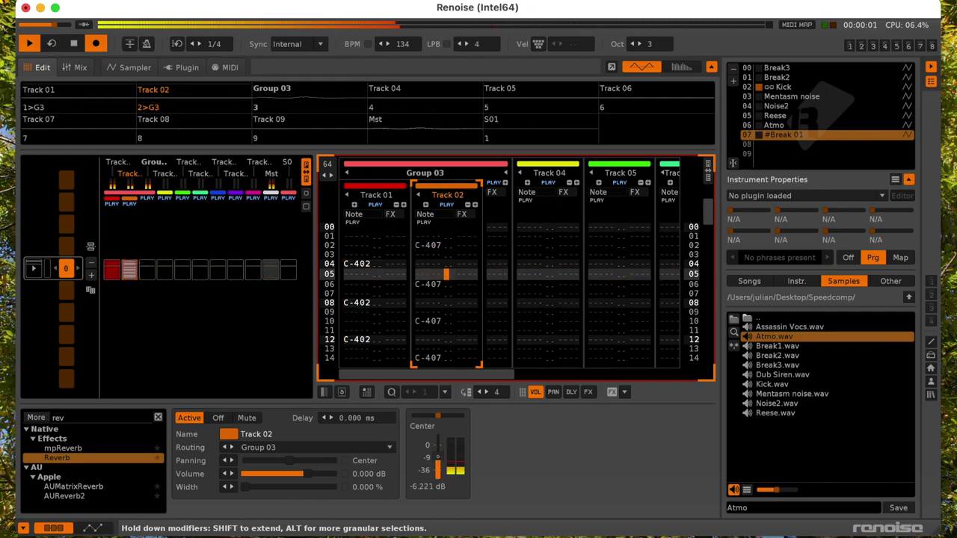
click(498, 281)
click(503, 434)
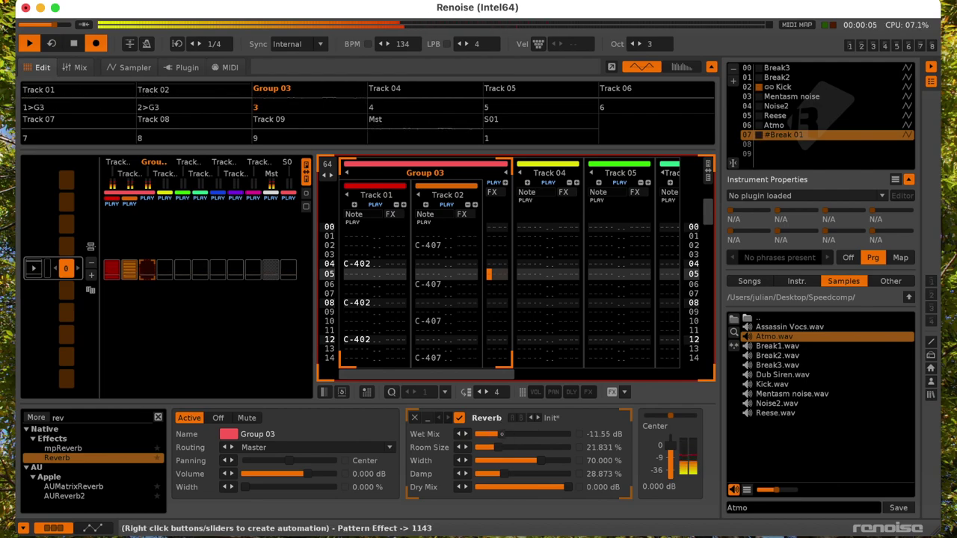
drag(535, 434, 509, 435)
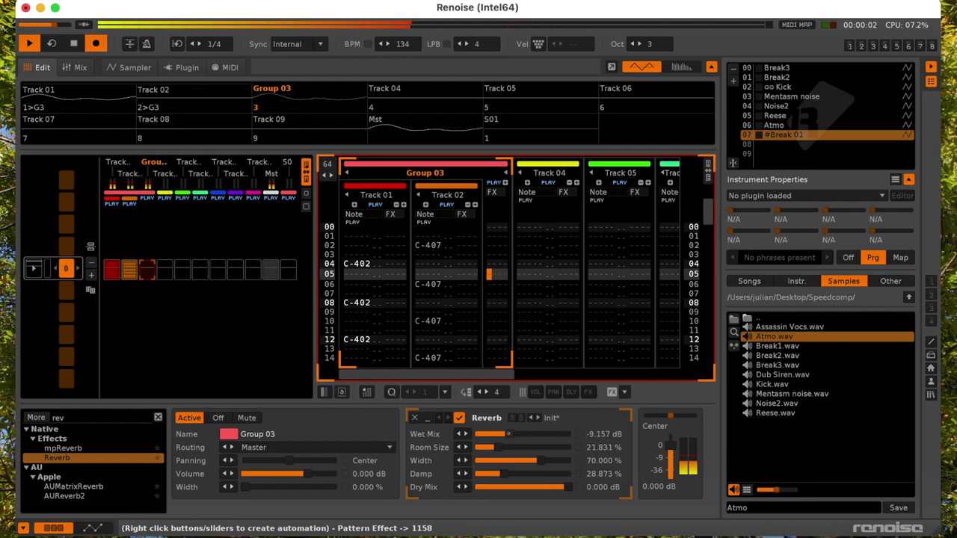
- Enable Track 01's Reverb with a wet mix of -4.095 dB and set Group 03's Reverb wet mix to -11.82 dB
click(382, 253)
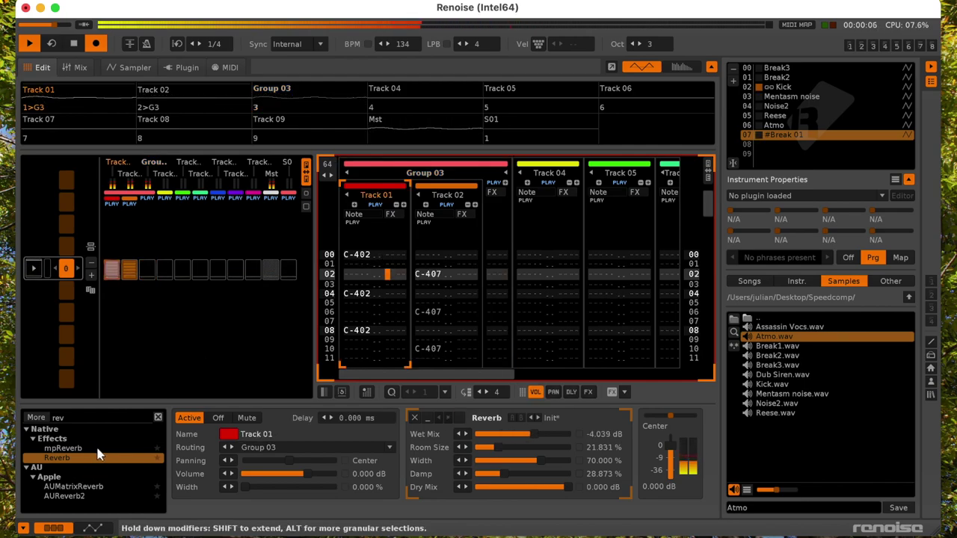
click(459, 418)
drag(533, 434, 532, 434)
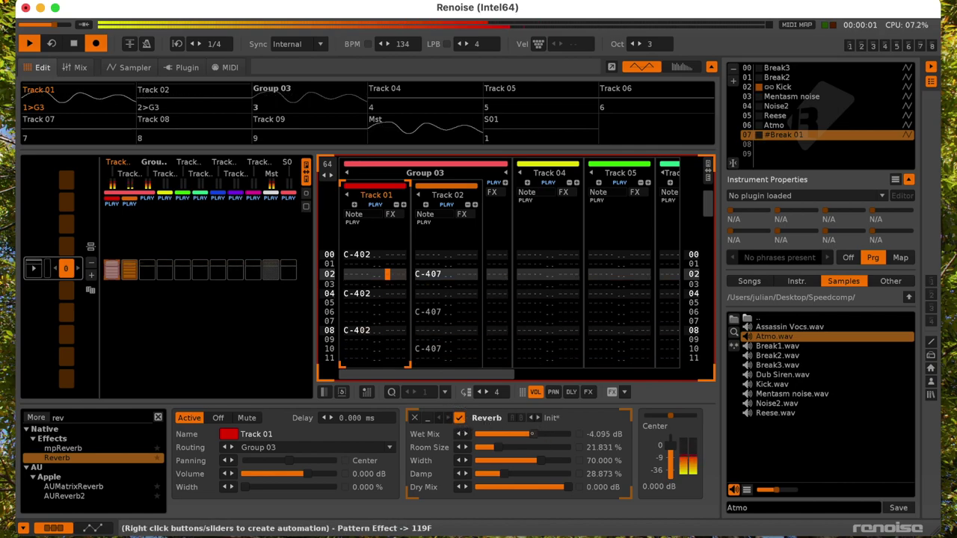
click(490, 300)
drag(500, 441, 499, 441)
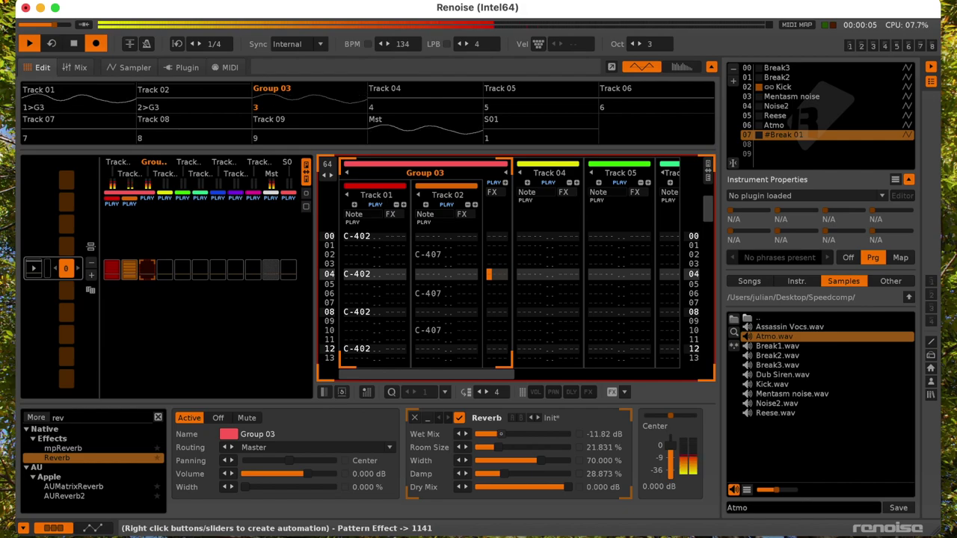
- Add a Bus Compressor to Group 03 with threshold -9.05 dB, ratio 1.273:1, attack 1.70 ms, release 81.41 ms and makeup 7.61 dB
click(86, 420)
text(comp)
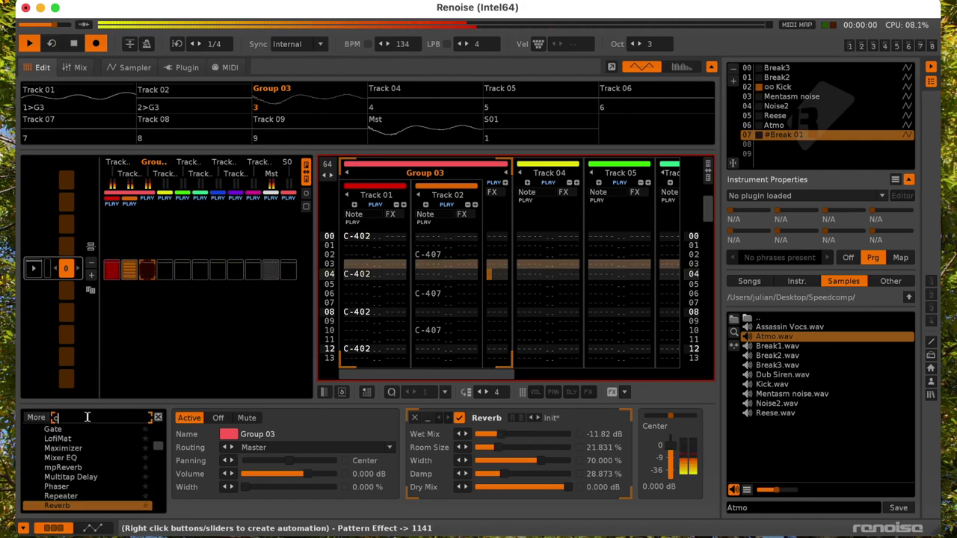
scroll(83, 444, up, 3)
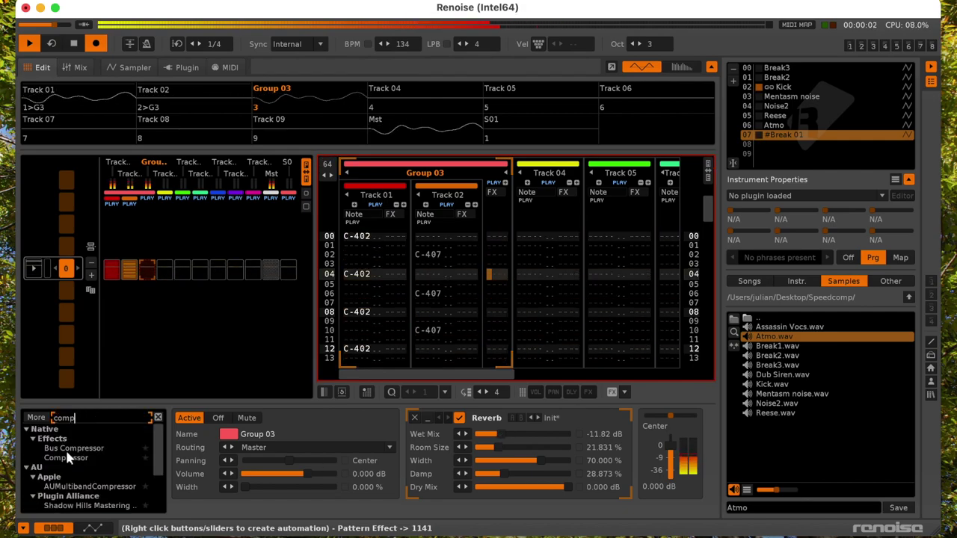
double_click(72, 448)
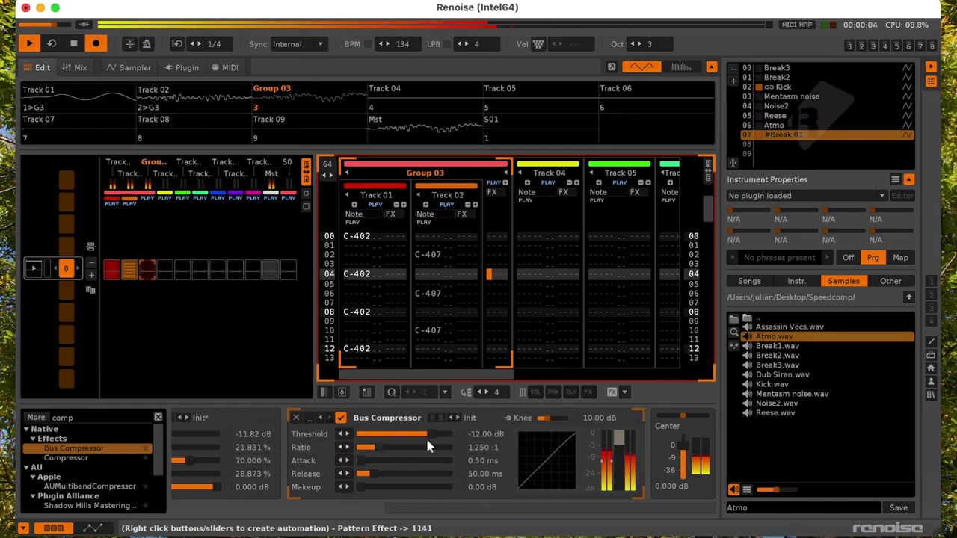
drag(375, 448, 384, 487)
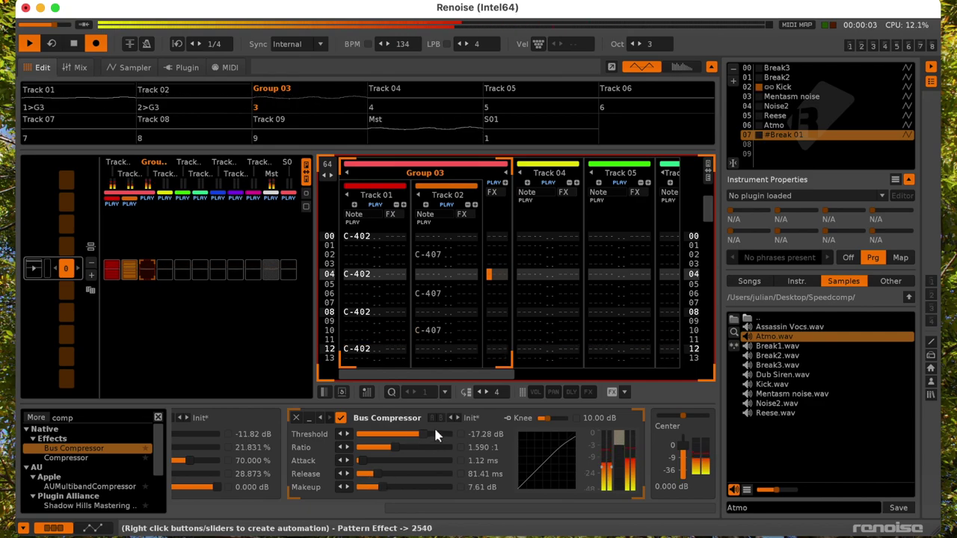
drag(437, 435, 435, 433)
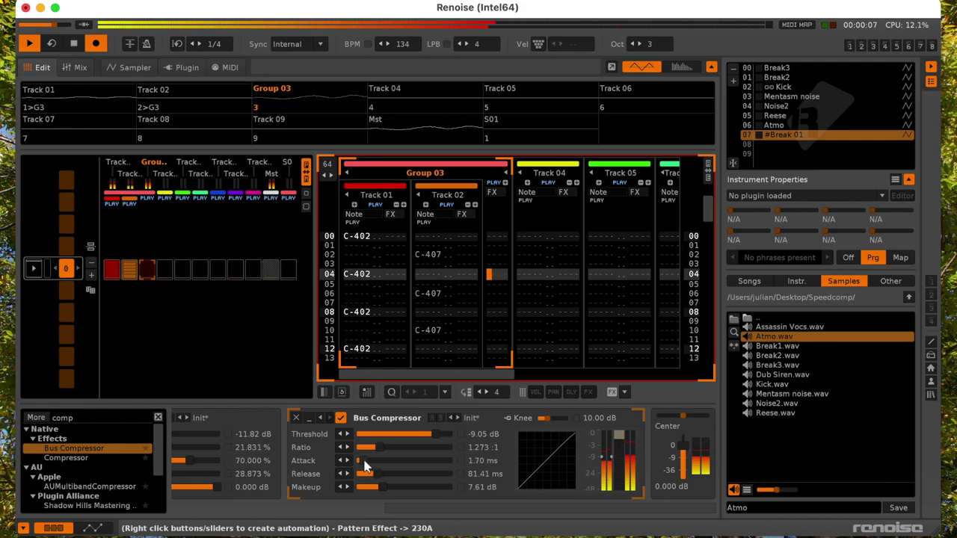
- Enter a C-4 note of the Reese instrument on row 20 of Track 04
click(459, 275)
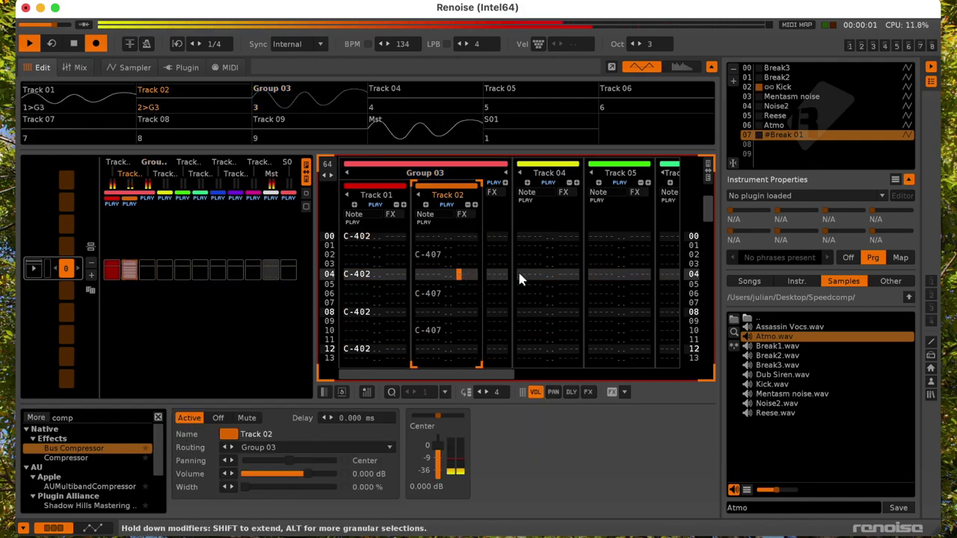
click(521, 247)
click(788, 117)
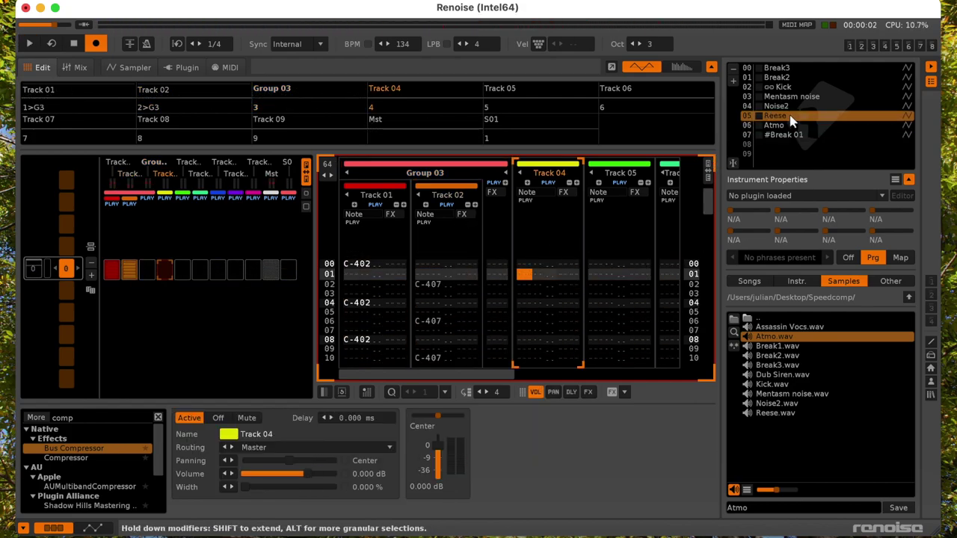
key(space)
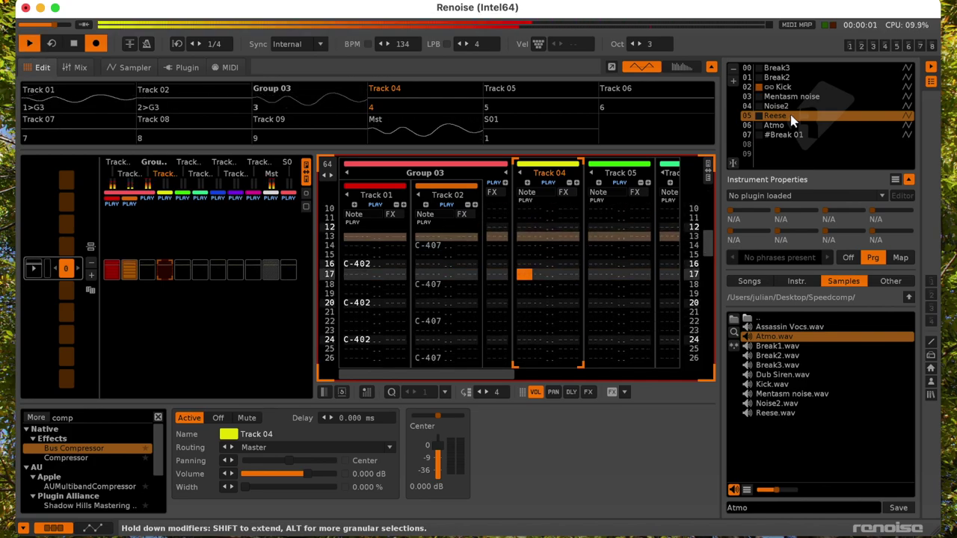
key(space)
key(Down)
key(Down)
key(Down)
key(q)
- Try other pitches for the Reese note on row 20 of Track 04, settle on G-2 and play the pattern
key(Up)
key(Up)
key(Up)
key(Up)
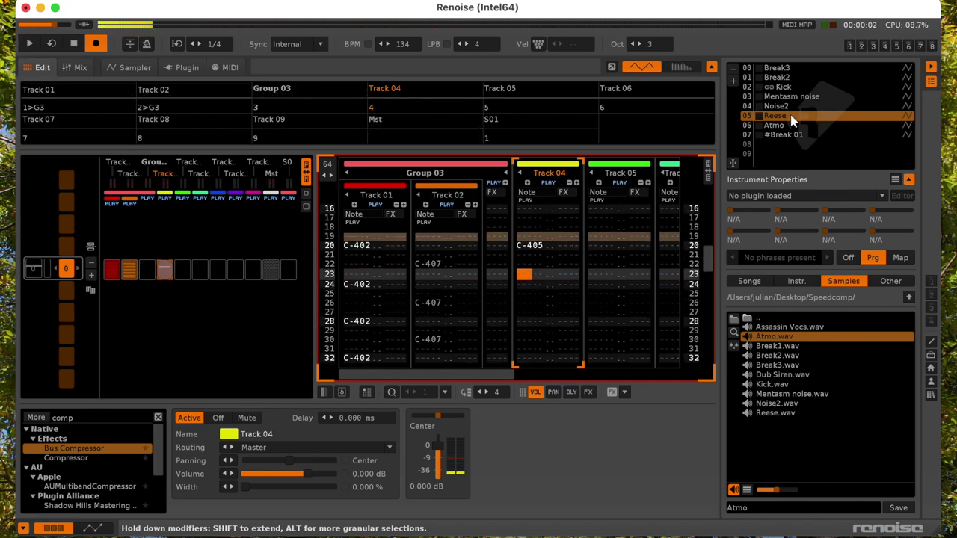
key(b)
key(Up)
key(e)
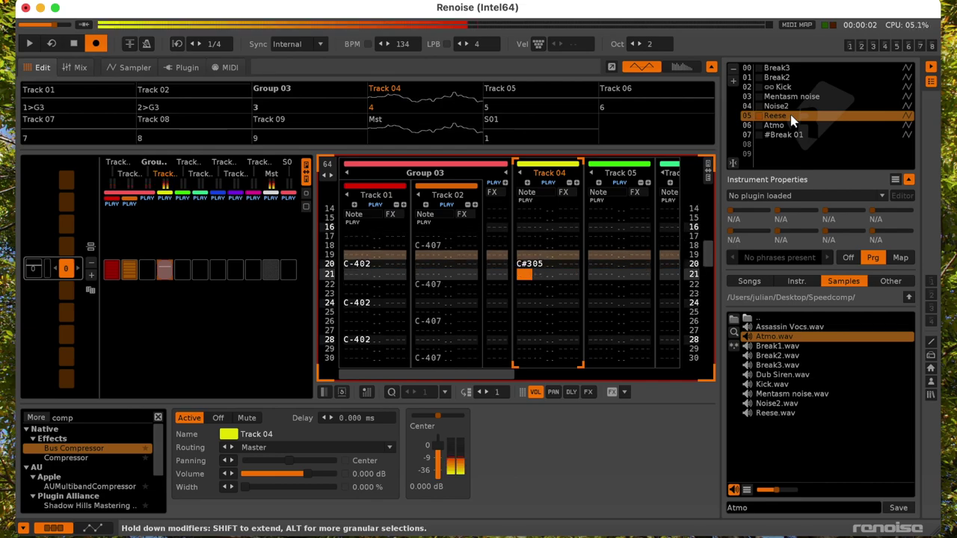
key(Up)
key(t)
key(Up)
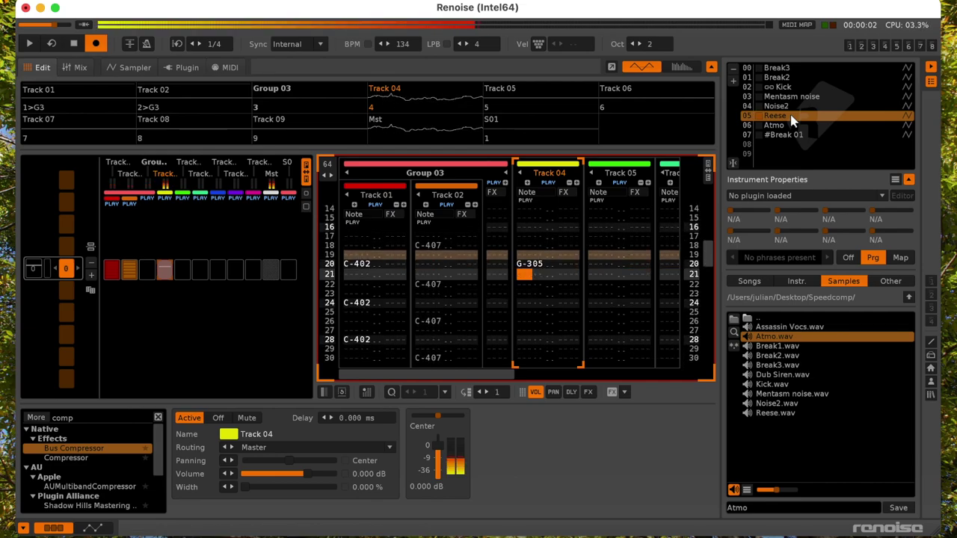
key(space)
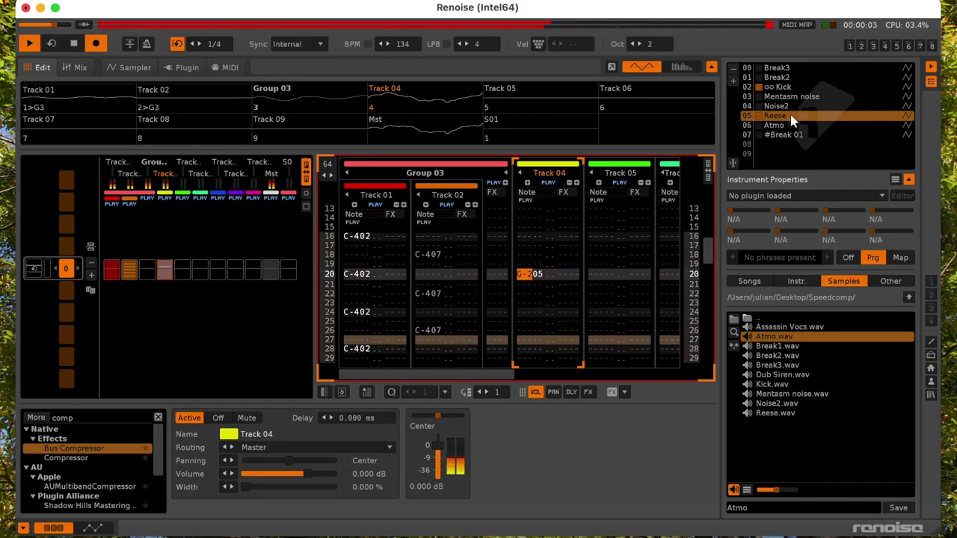
- Insert a note-off on row 30 of Track 04 to end the Reese note
key(Down)
key(Down)
key(Down)
key(Down)
key(Down)
key(Down)
key(Down)
key(Down)
key(Down)
key(Down)
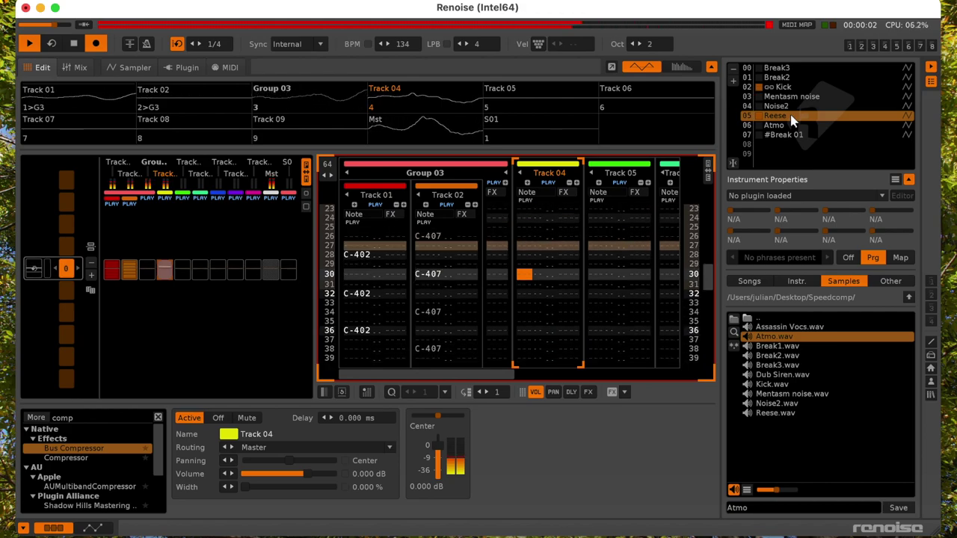
key(a)
- Repeat the first 32 rows of Track 04 from row 32 and stop playback
key(F9)
key(shift+F11)
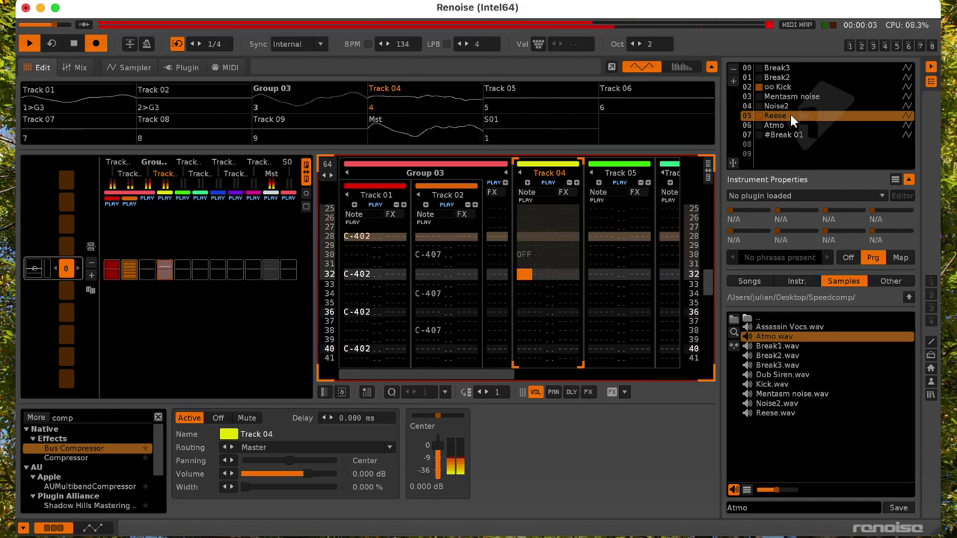
key(F9)
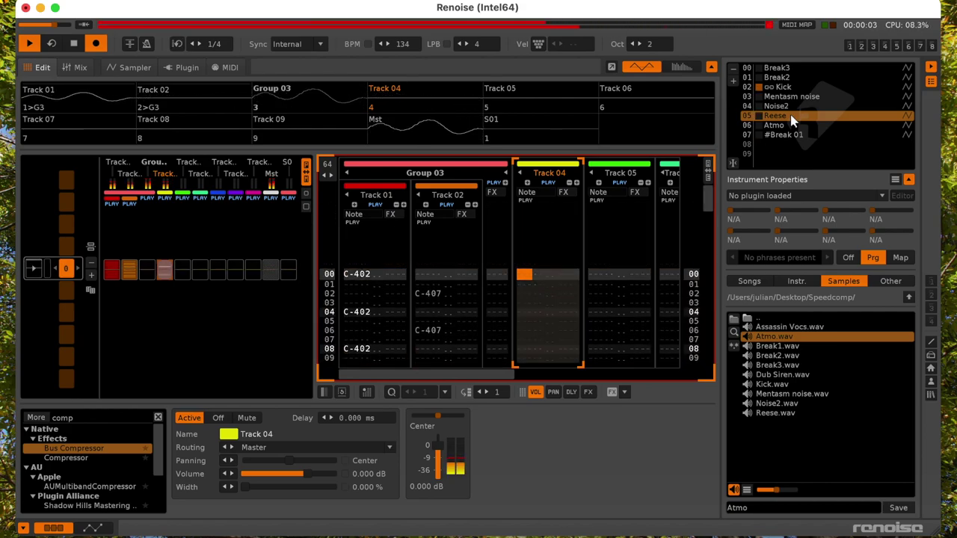
key(space)
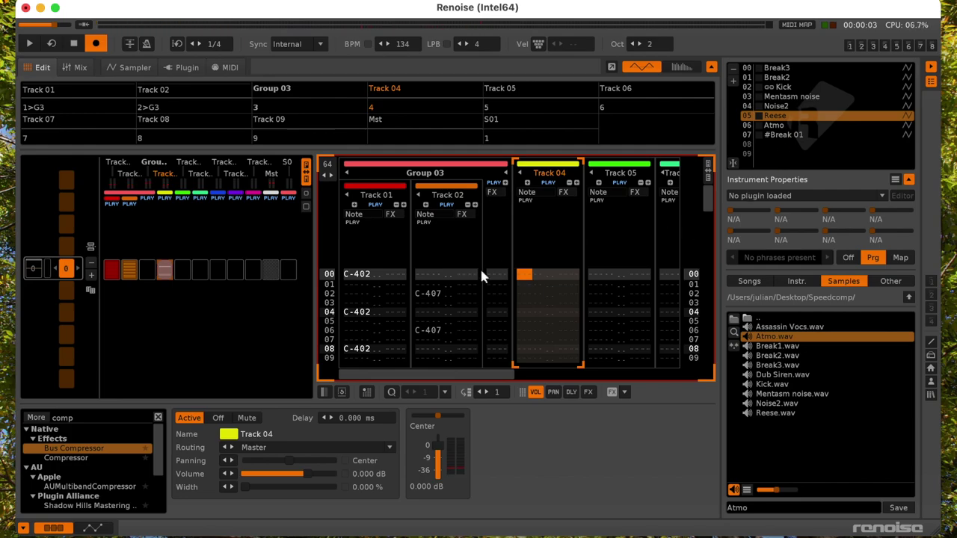
- Lower the wet mix of Group 03's Reverb to -18.42 dB during playback
click(499, 302)
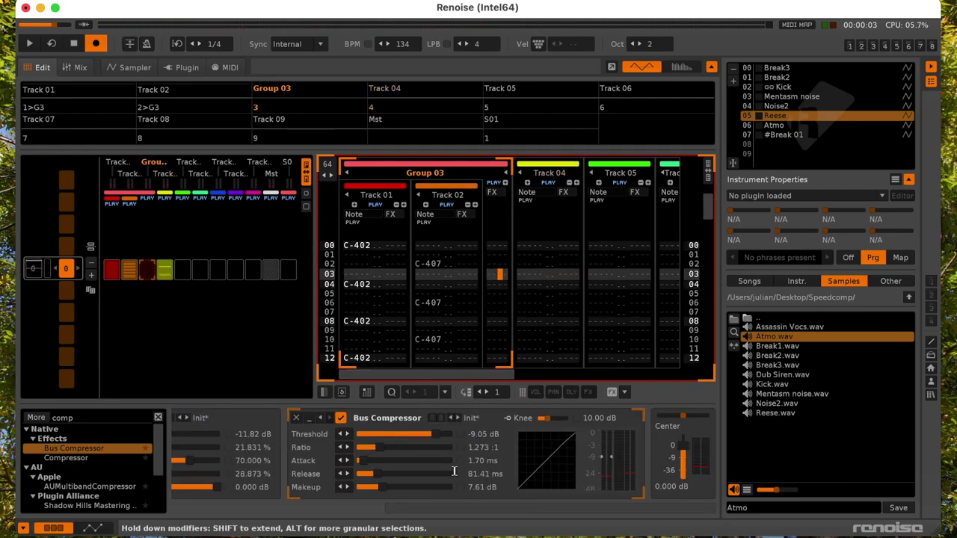
key(space)
drag(418, 509, 316, 512)
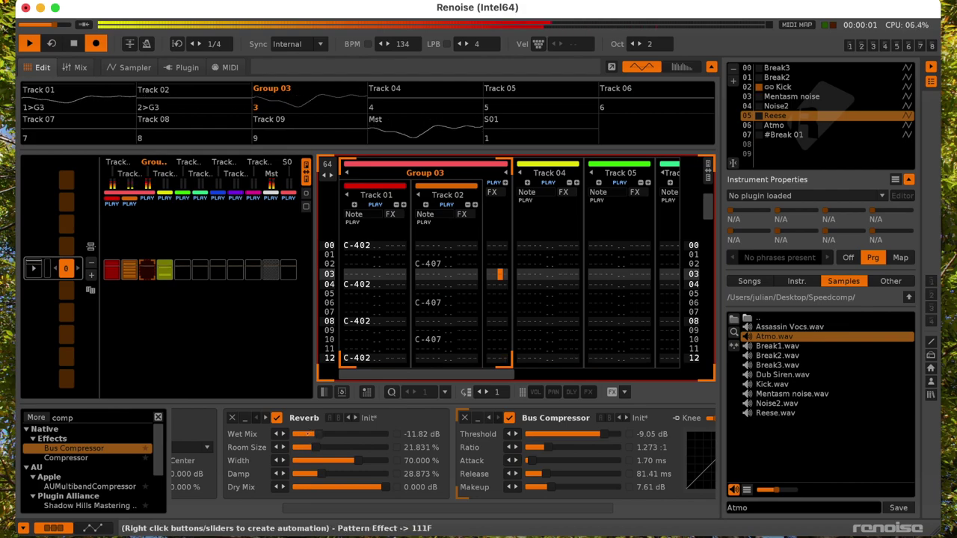
drag(308, 433, 305, 433)
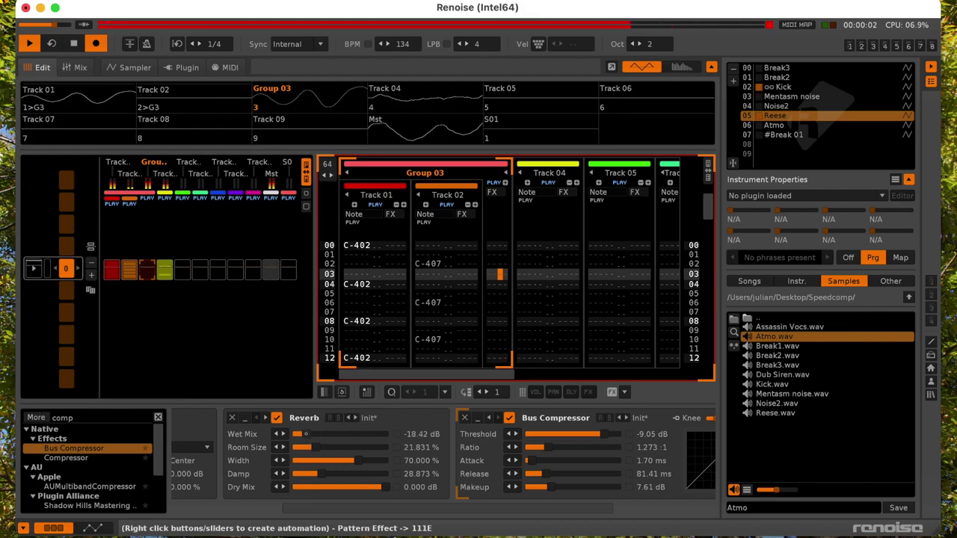
- Enter a C-4 note of the Atmo instrument on row 00 of Track 05
click(529, 240)
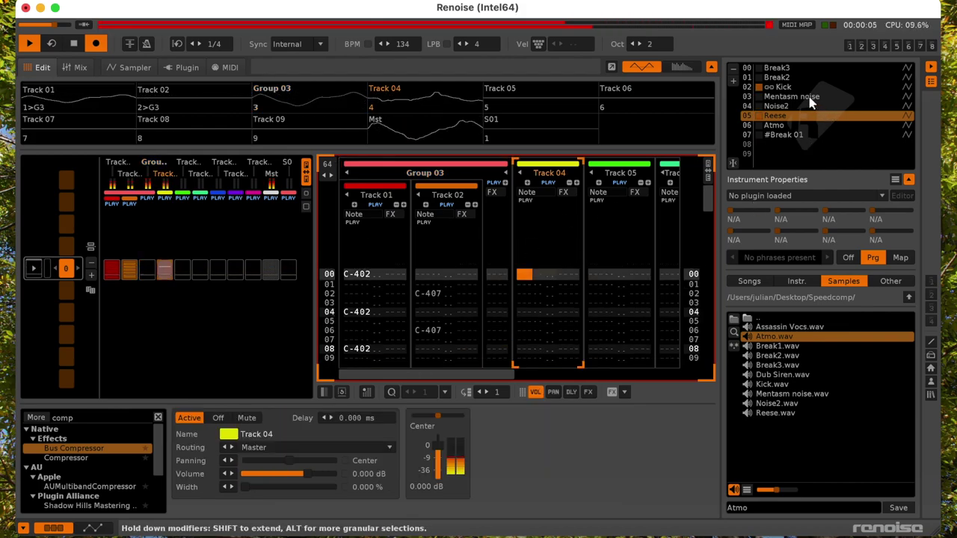
scroll(808, 98, up, 1)
scroll(805, 95, down, 2)
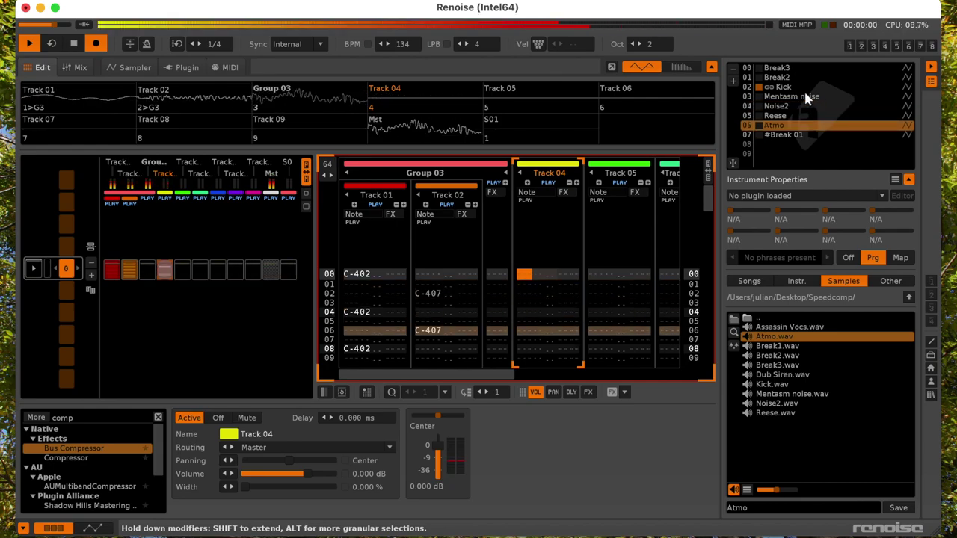
key(space)
key(Tab)
key(q)
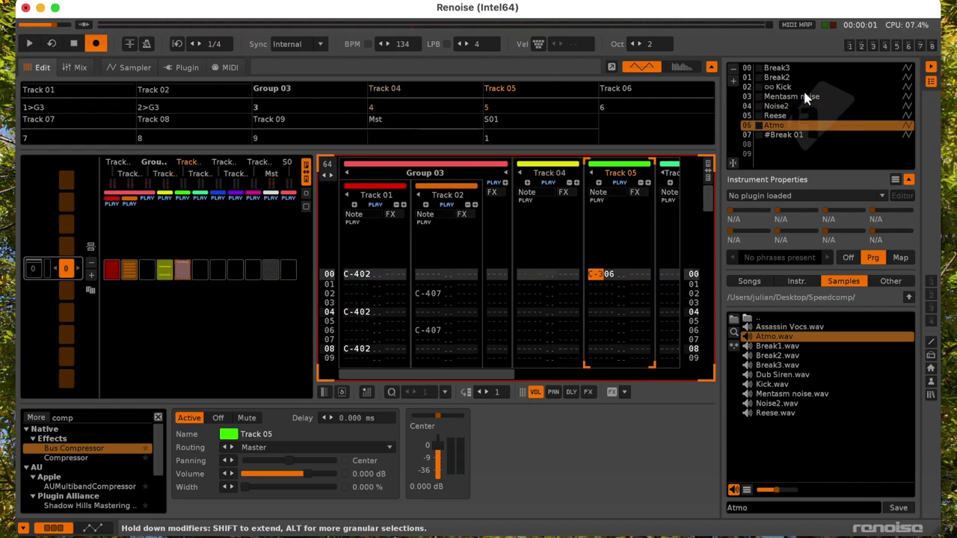
key(KP_Multiply)
key(q)
key(Up)
- Add the sample offset effect S50 to the Atmo note on row 00 of Track 05
key(Tab)
key(Left)
key(Left)
key(Left)
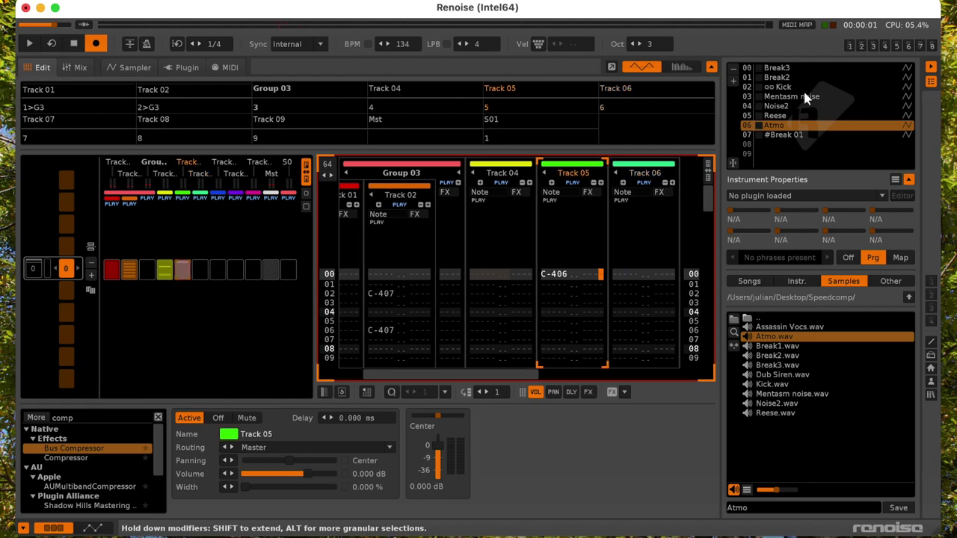
key(s)
key(space)
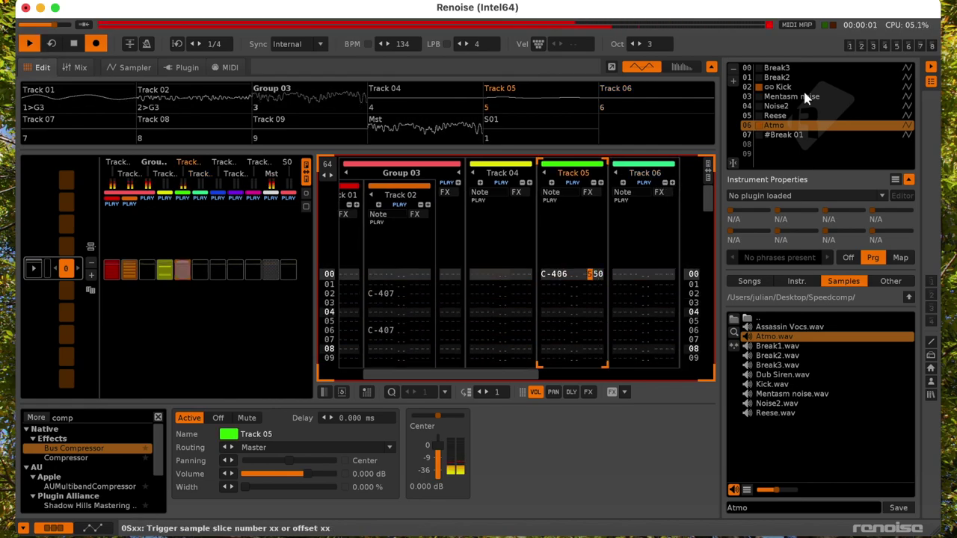
text(5)
- Change the Atmo note on row 00 of Track 05 to E-6 and play the pattern
key(Left)
key(Left)
key(Left)
key(Left)
key(Left)
key(KP_Multiply)
key(KP_Multiply)
key(e)
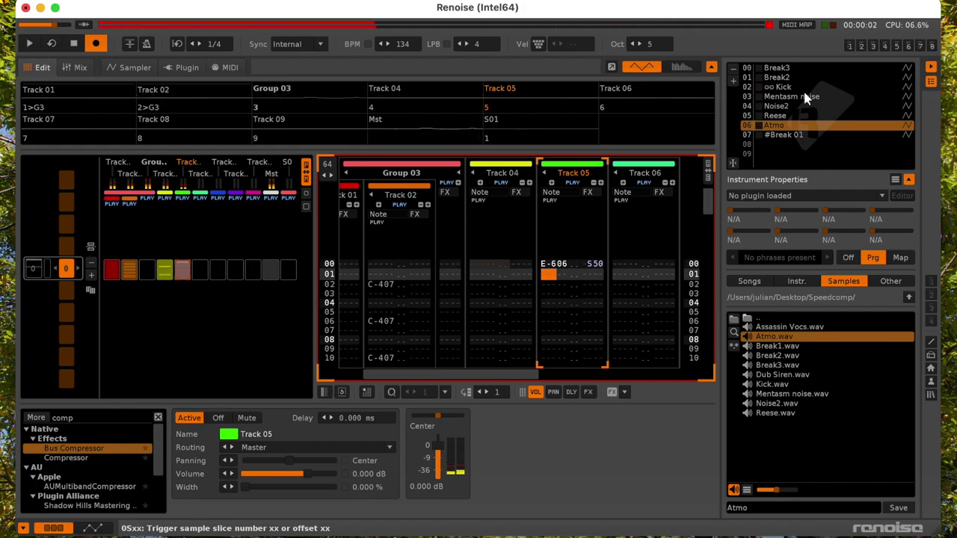
key(Up)
key(space)
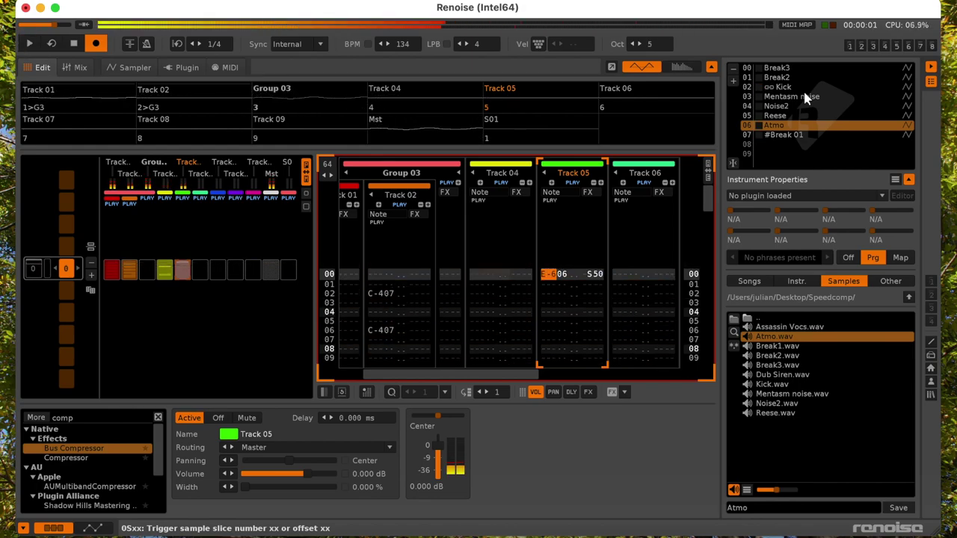
key(shift+Page_Down)
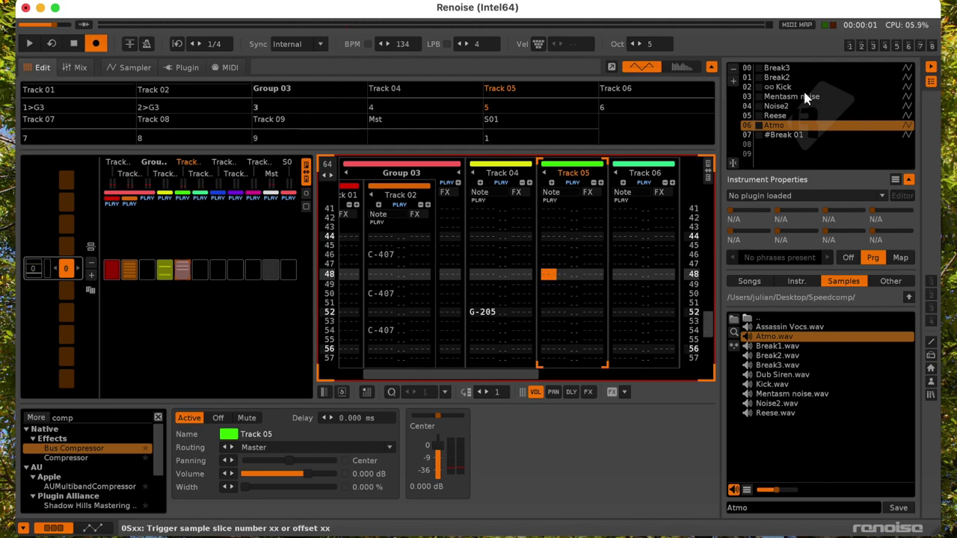
key(space)
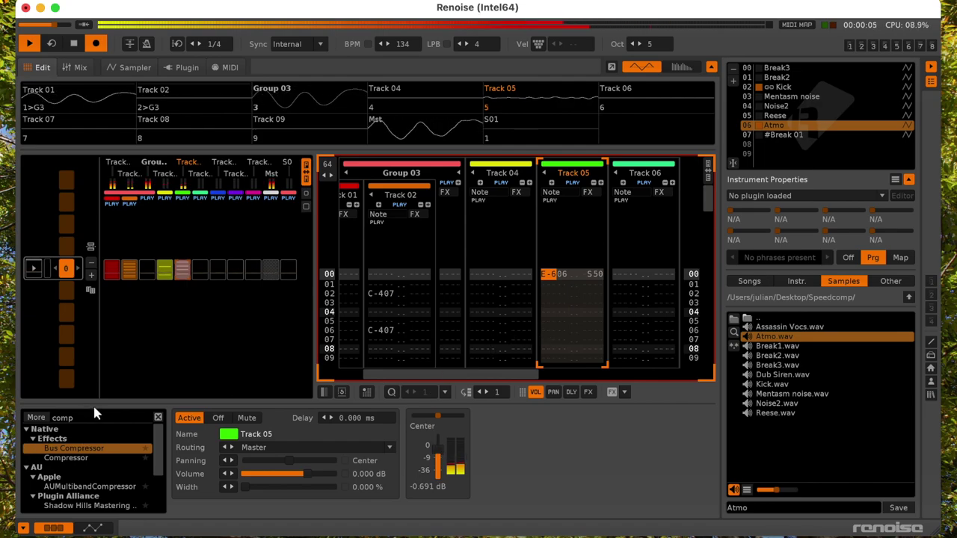
- Add a Compressor to Track 05 and place a #Sidechain device before the Reverb on Track 01
double_click(65, 458)
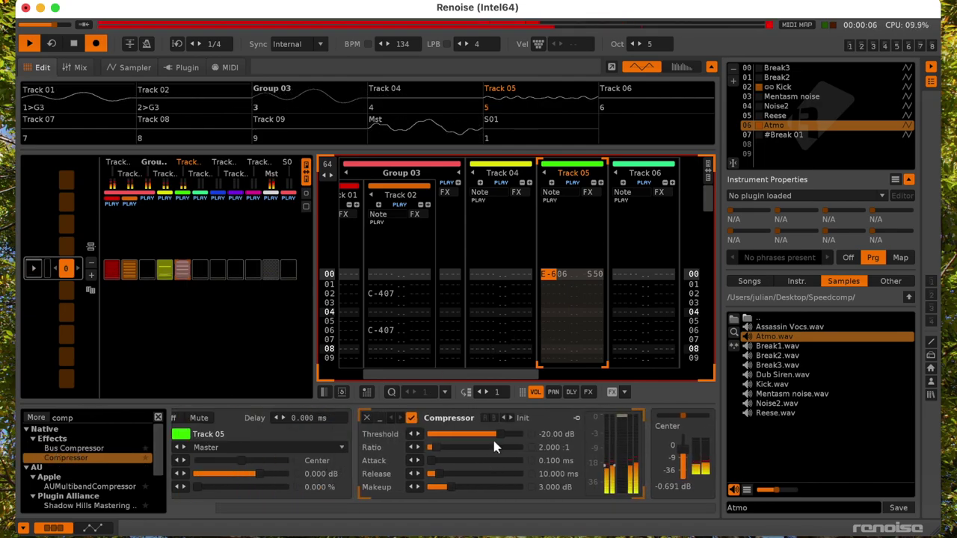
click(378, 296)
key(shift+Tab)
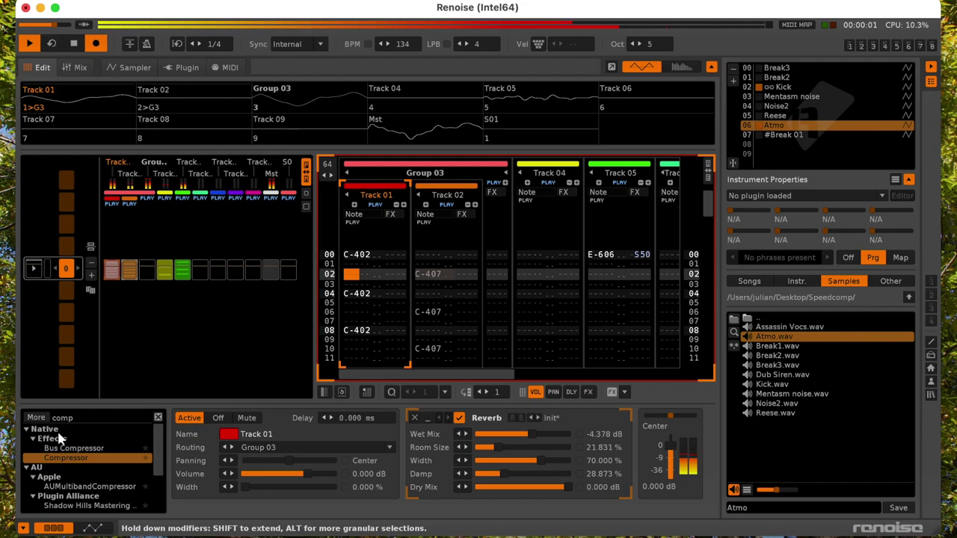
click(79, 417)
text(side)
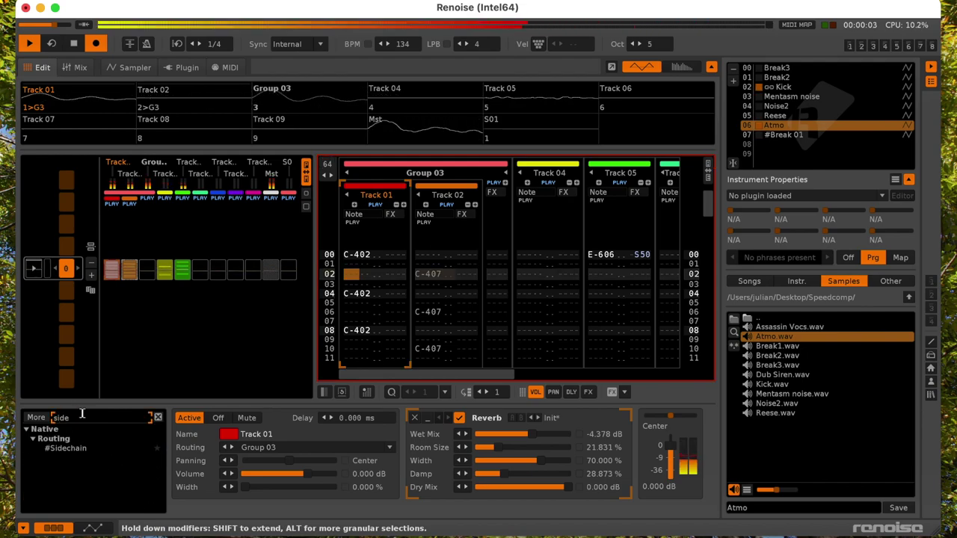
drag(75, 448, 399, 472)
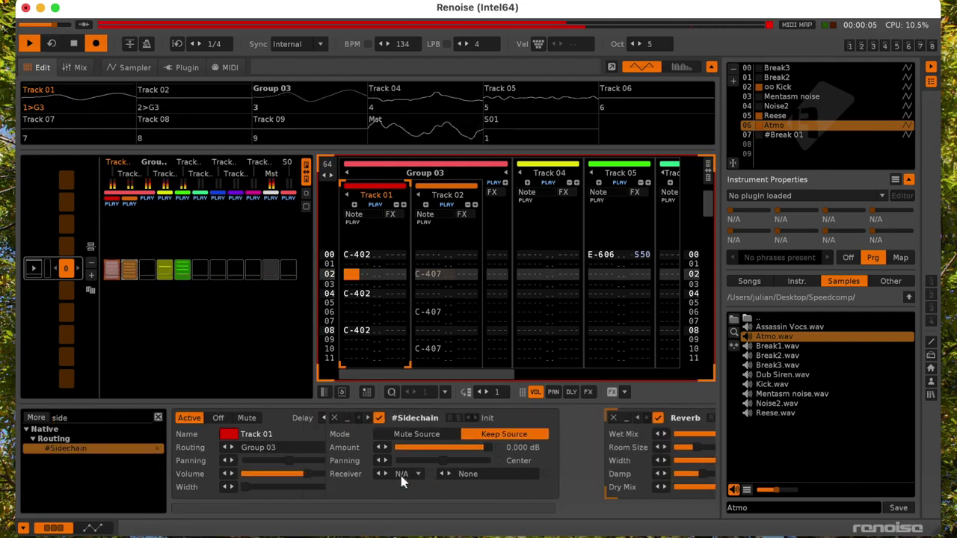
- Set Track 01's #Sidechain receiver to the Compressor on Track 05
click(484, 476)
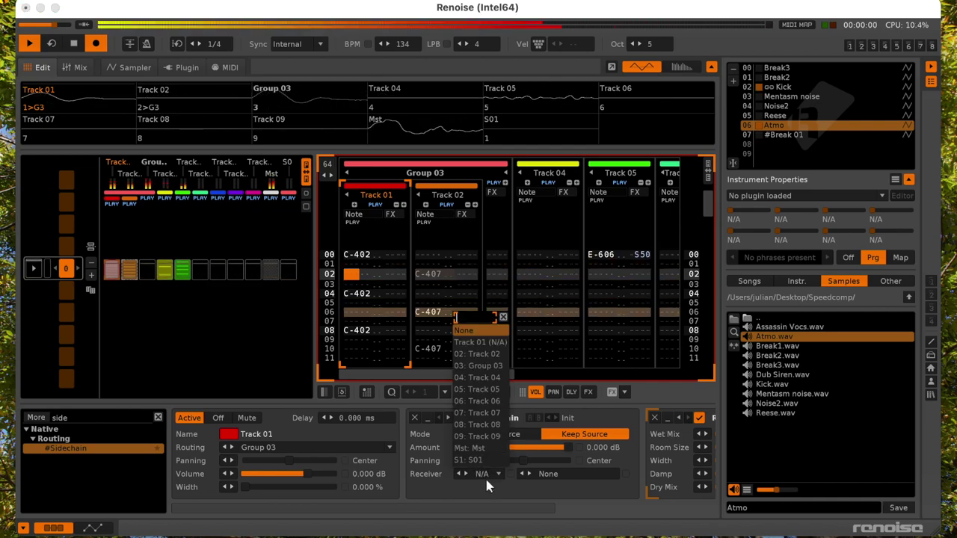
click(482, 389)
click(553, 476)
click(553, 464)
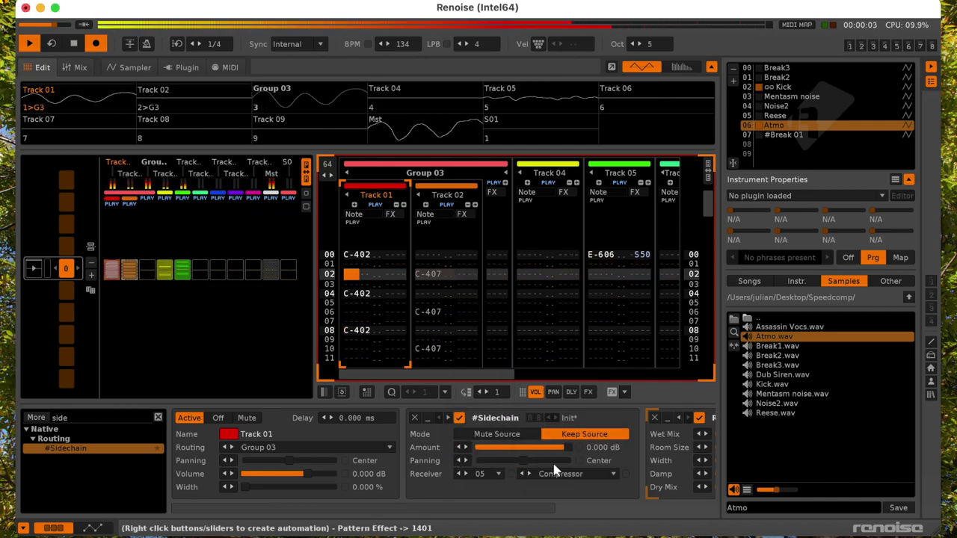
- Set Track 05's Compressor to threshold -14.22 dB, ratio 11.026:1, attack 0.340 ms, release 16.000 ms and makeup 3.290 dB
click(600, 276)
mouse_move(495, 433)
mouse_down()
mouse_move(472, 447)
mouse_move(498, 438)
mouse_up()
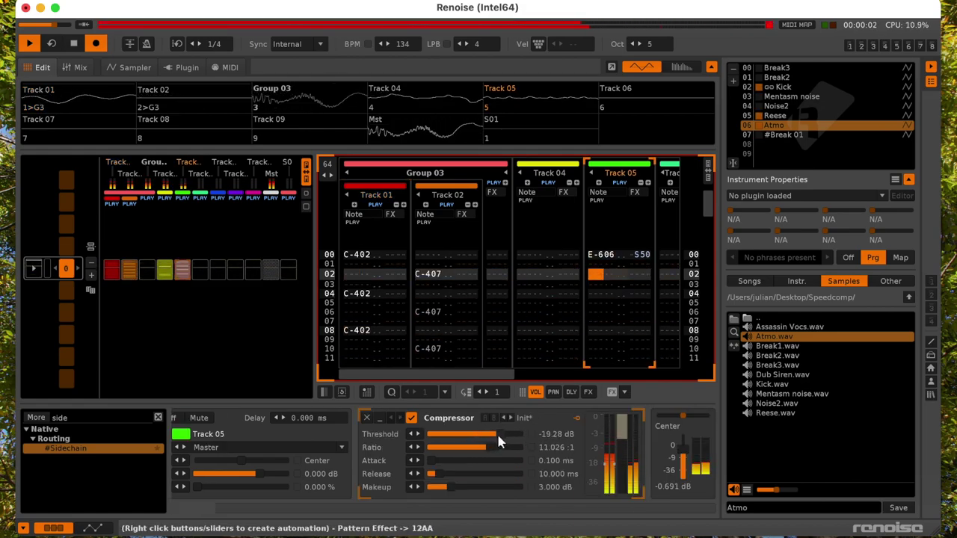
click(439, 461)
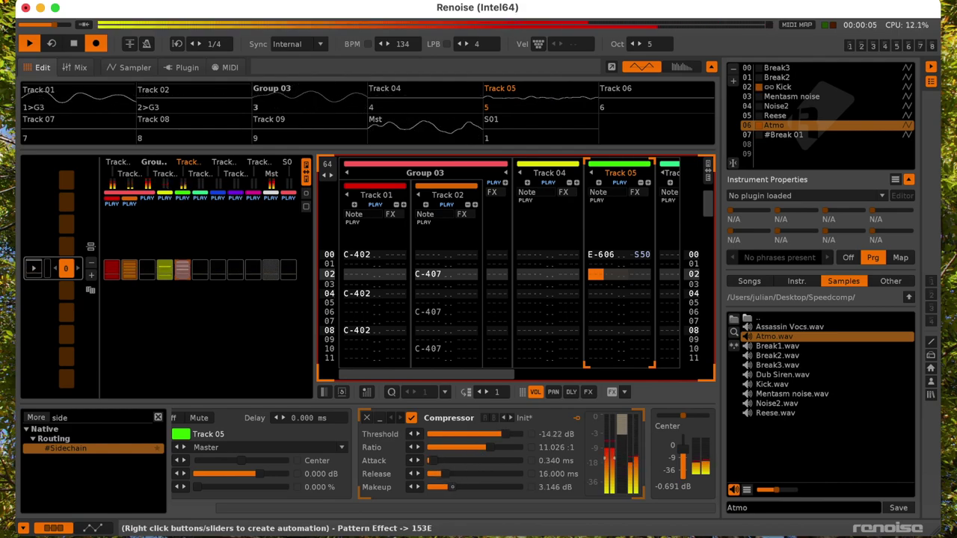
drag(451, 486, 454, 487)
- Change the sample offset of the Atmo note on row 00 of Track 05 to S10 and play the pattern
click(642, 255)
text(3)
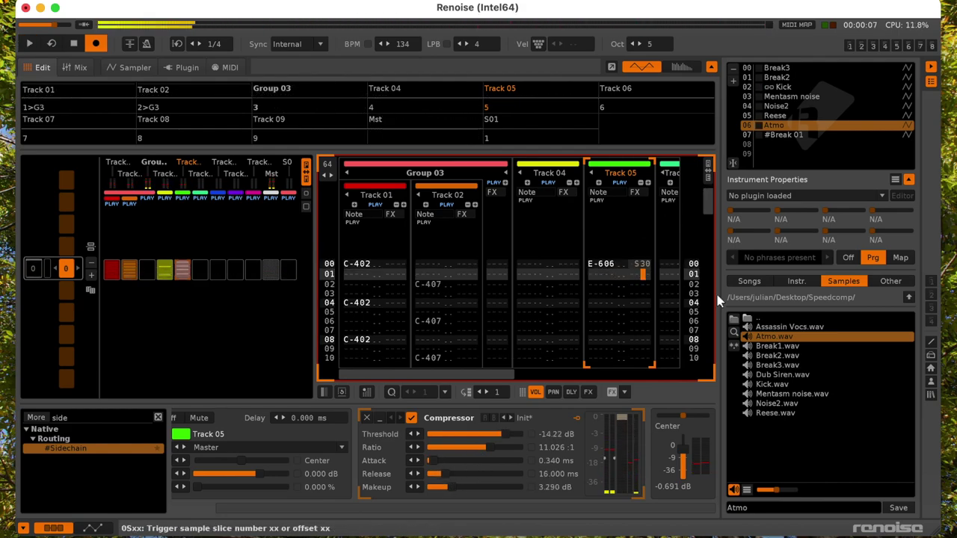
key(space)
key(Up)
text(1)
key(space)
- Change the Atmo note on row 00 of Track 05 to G-5 and audition it
key(Left)
key(Left)
key(Left)
key(Left)
key(Left)
key(Left)
key(Left)
key(space)
key(Up)
key(b)
key(space)
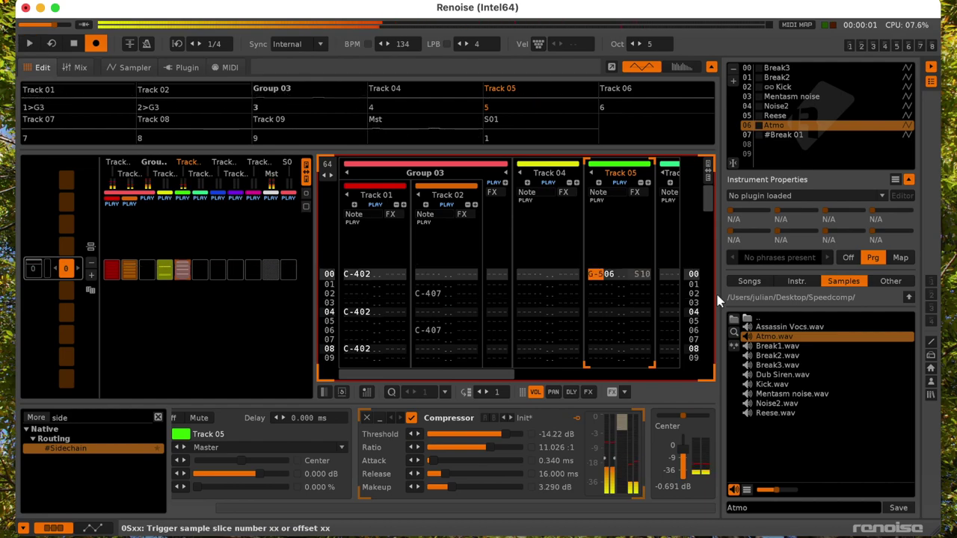
- Set the Atmo note on row 16 of Track 05 to G-5 with sample offset SE0 and play it
key(space)
key(space)
key(Right)
key(Right)
key(Right)
key(Right)
key(Right)
key(Right)
key(Right)
text(e)
key(Left)
key(Left)
key(Left)
key(Left)
key(Left)
key(Left)
key(Left)
key(space)
key(space)
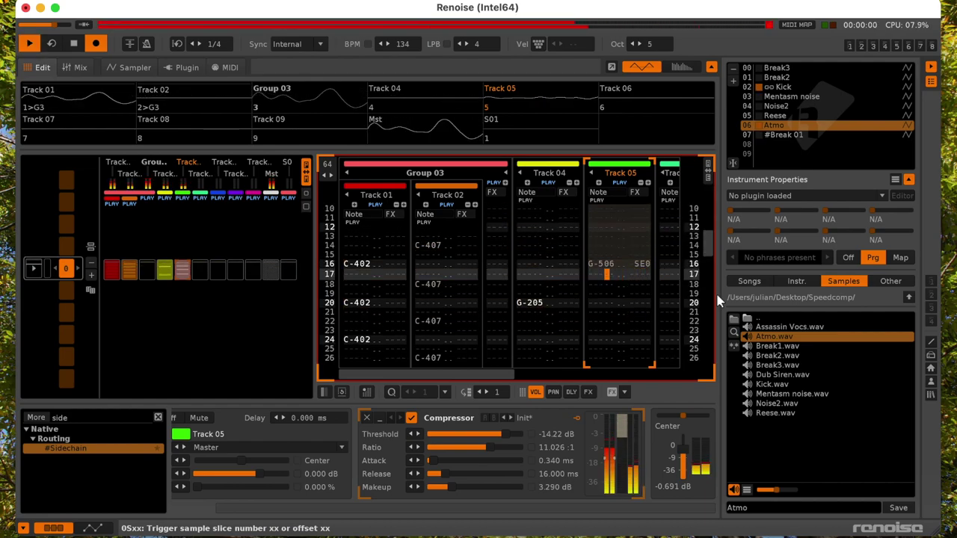
- Change the Atmo note on row 16 of Track 05 to C#6
key(Up)
key(2)
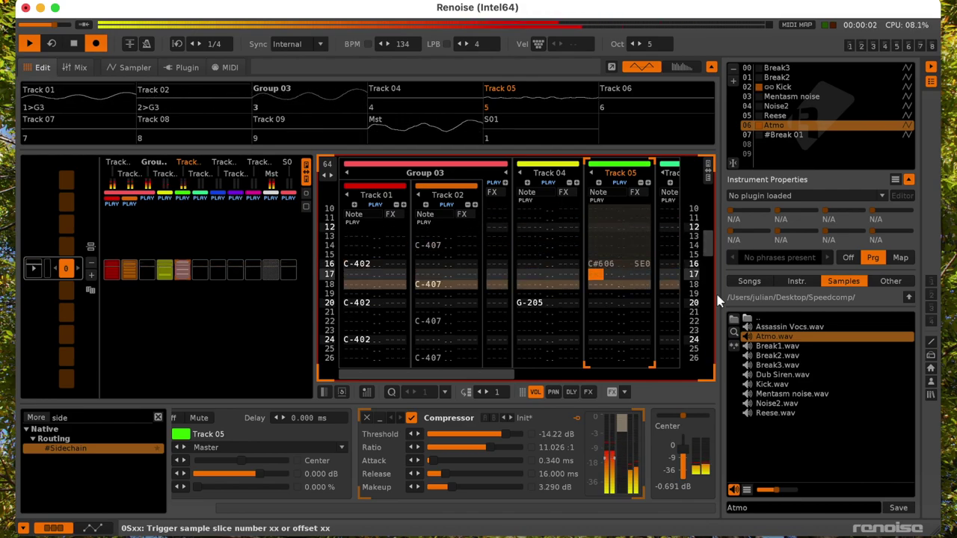
key(Up)
key(space)
- Play the pattern and set the sample offset of the row 16 Atmo note on Track 05 to S20
key(Page_Up)
key(Page_Down)
key(Page_Down)
key(Page_Up)
key(Page_Up)
key(Page_Down)
key(Page_Down)
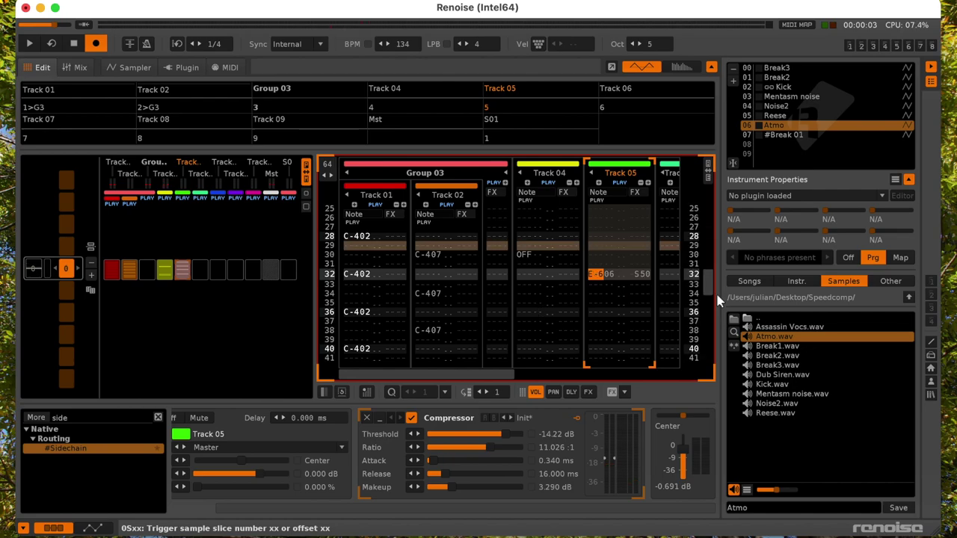
key(space)
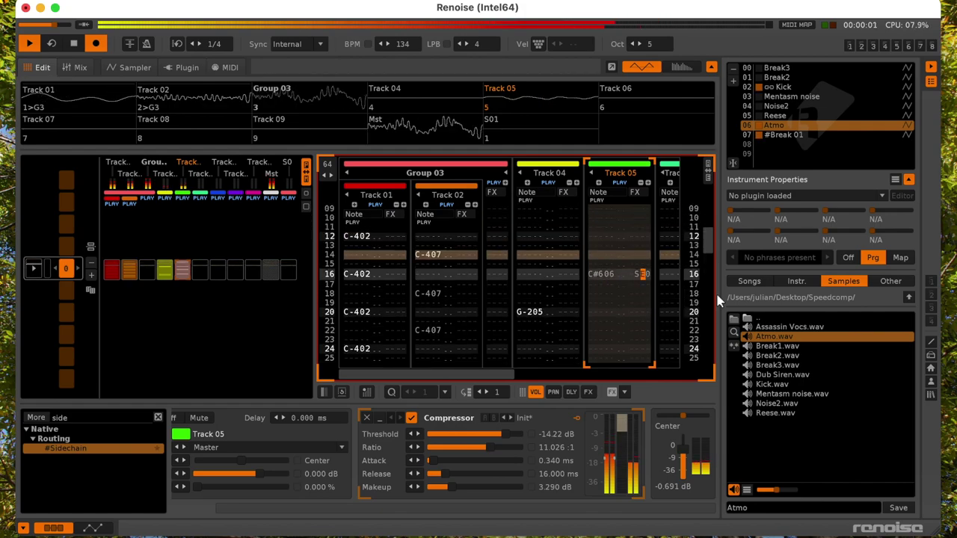
text(2)
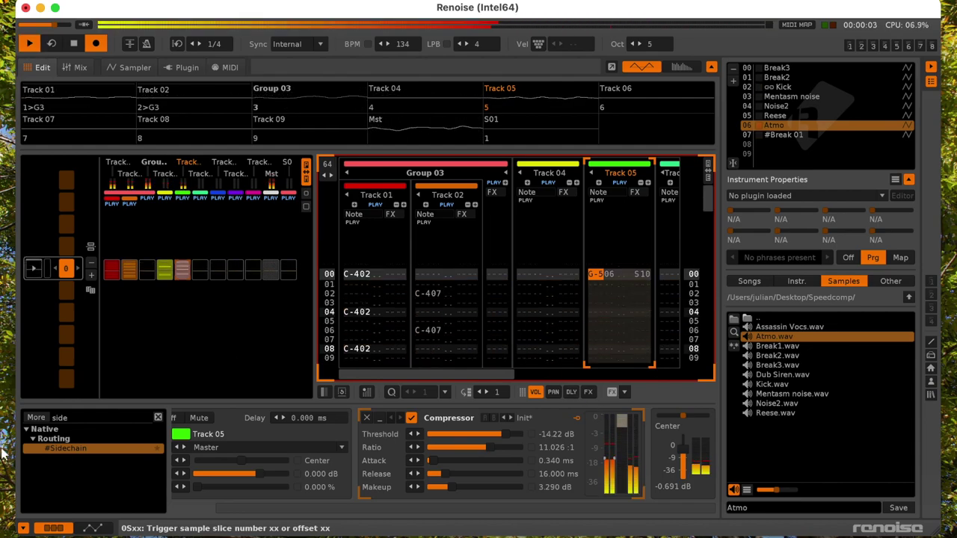
- Search the effect devices for "rev" and add mpReverb to Track 05
click(77, 420)
key(BackSpace)
key(BackSpace)
key(BackSpace)
key(BackSpace)
text(rev)
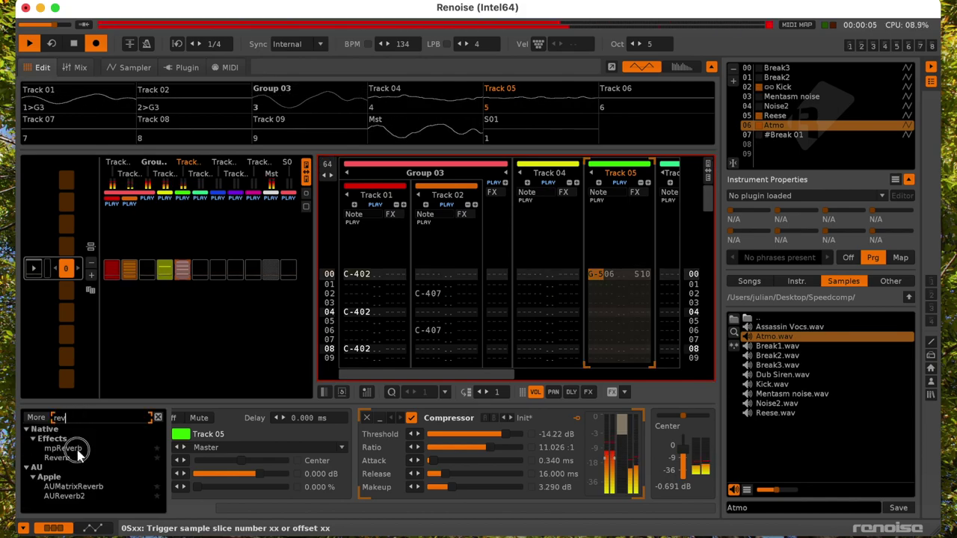
double_click(74, 447)
- Place Track 05's mpReverb before the Compressor, lengthen its duration, and set wet mix to 38.790 % and width to 31.200
click(531, 461)
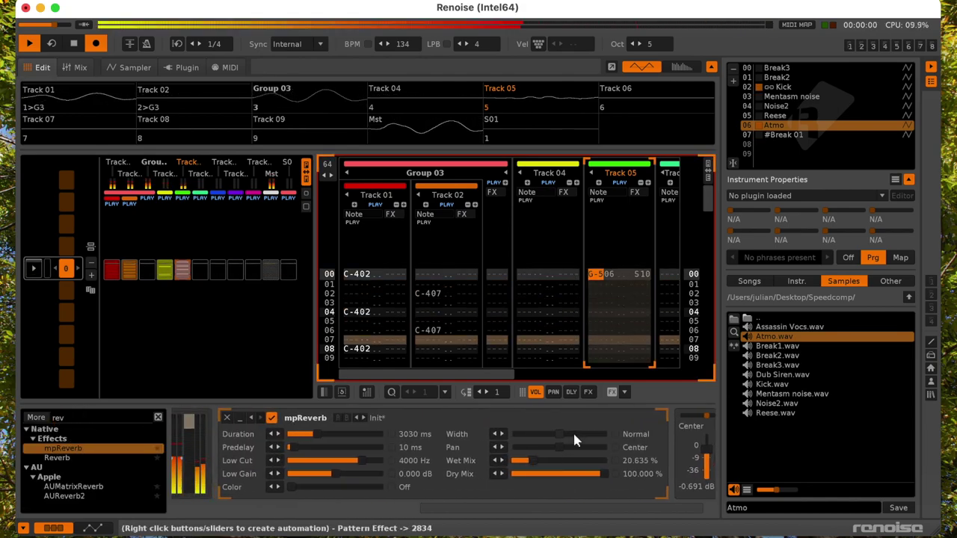
click(322, 434)
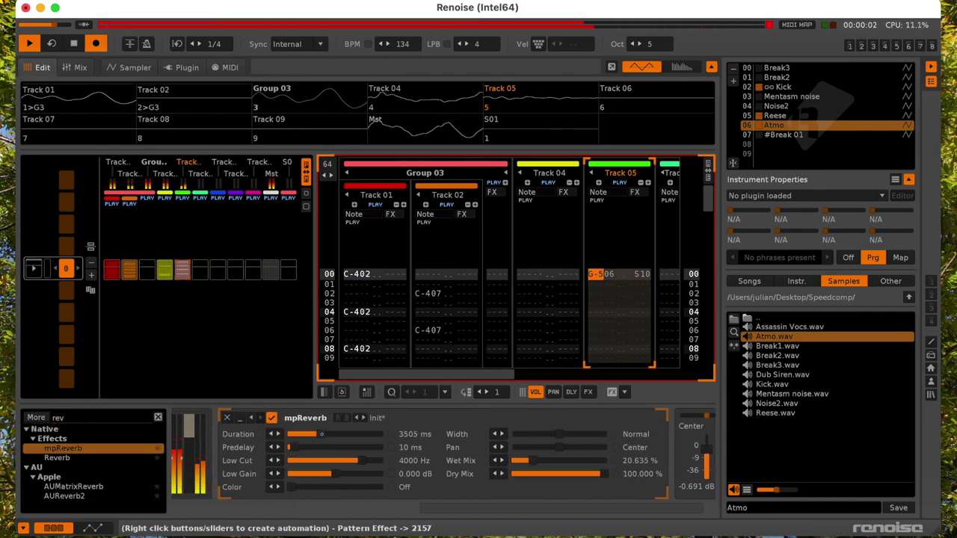
click(250, 417)
drag(263, 461, 281, 433)
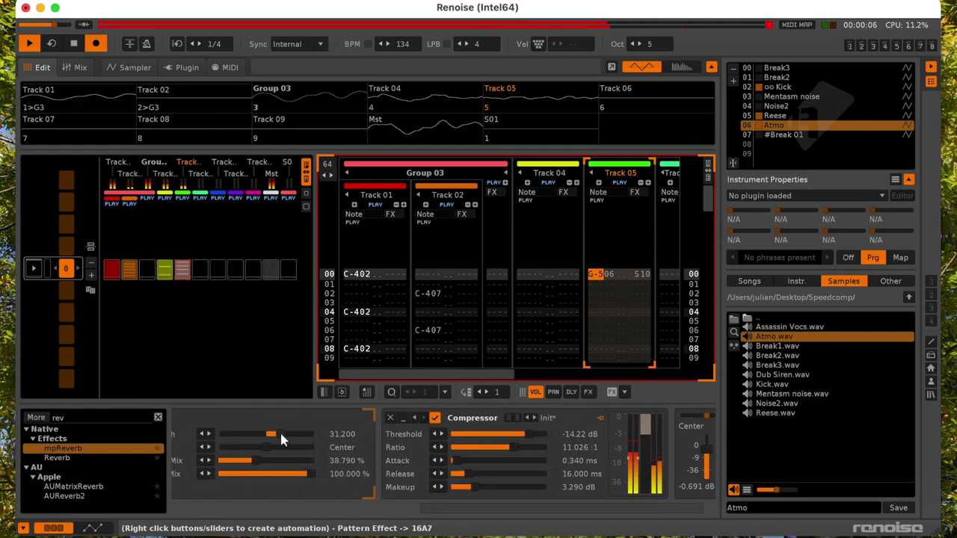
- Open the Reese instrument's modulation set in the Sampler and set its filter type to Dist Shape
click(542, 271)
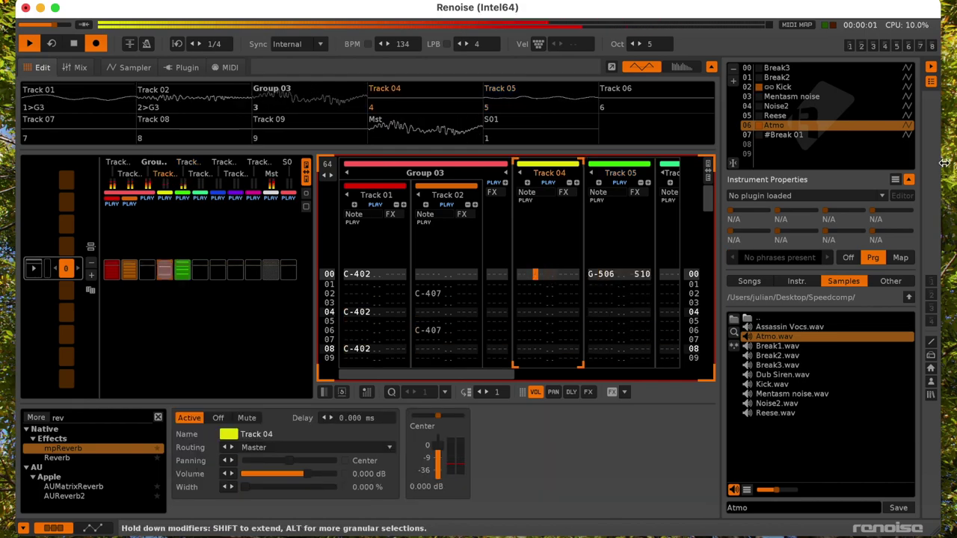
scroll(532, 295, down, 4)
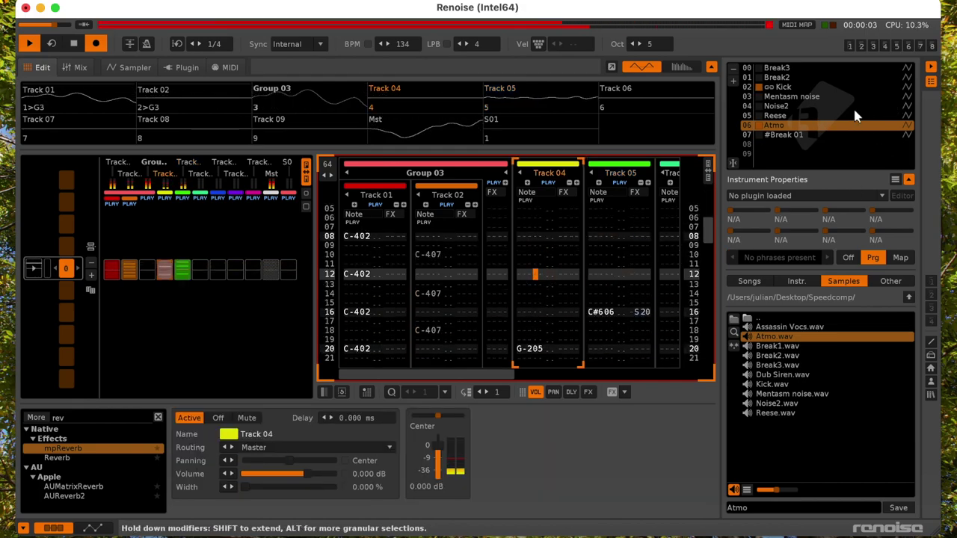
double_click(792, 118)
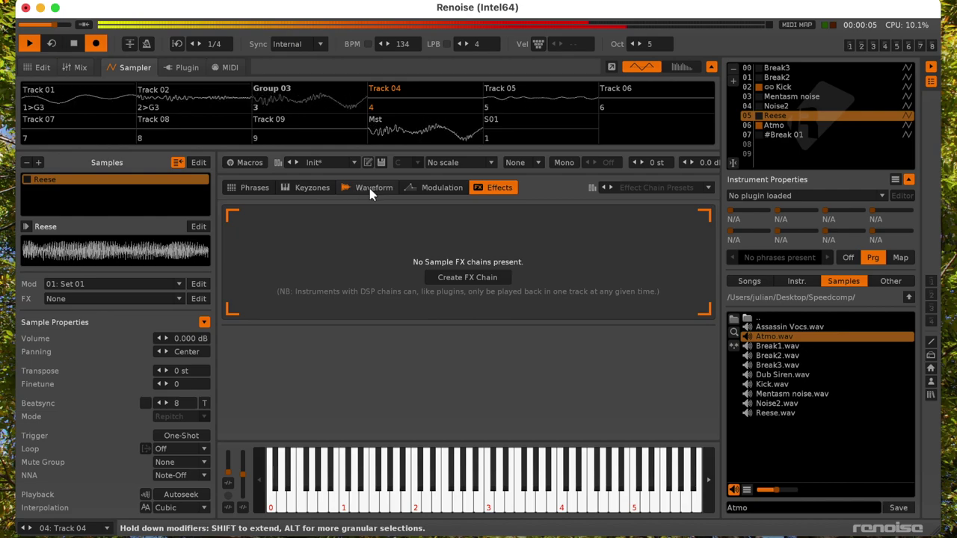
click(377, 188)
key(space)
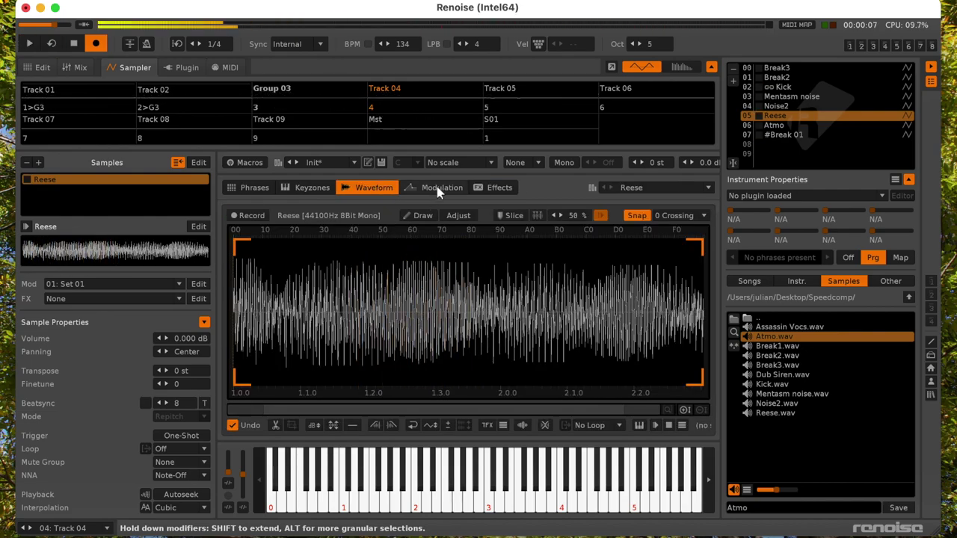
click(445, 187)
key(space)
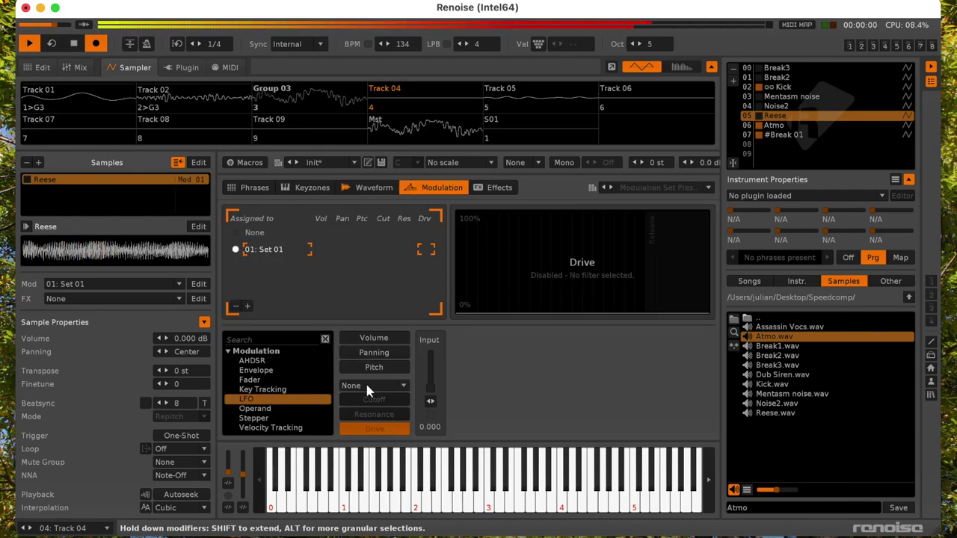
click(370, 385)
click(371, 320)
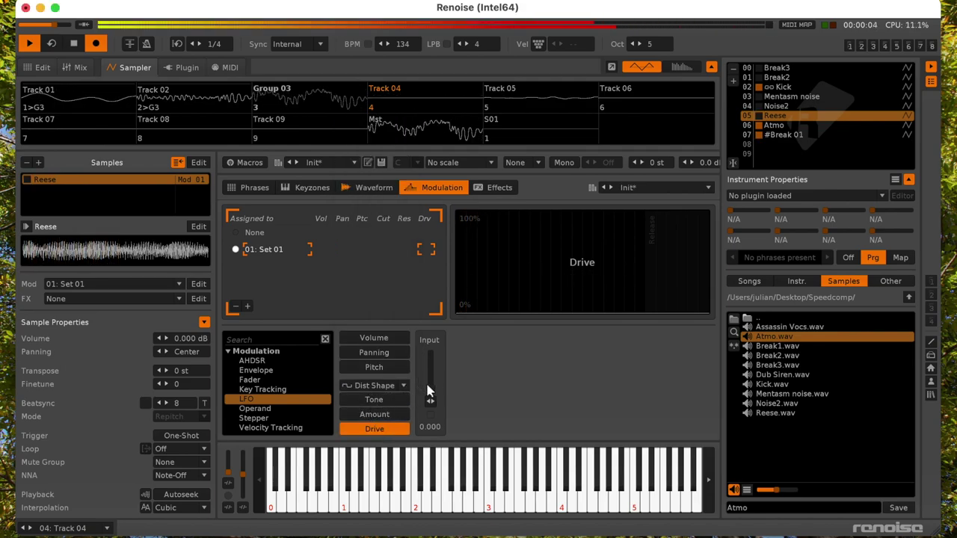
- Raise the Reese distortion's Tone input to 0.680 and increase its Amount input
click(374, 399)
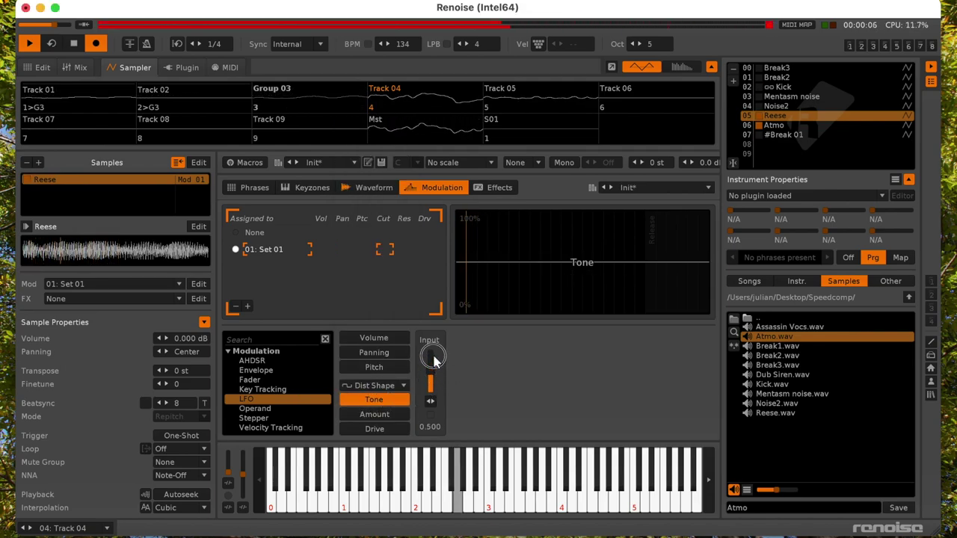
drag(429, 373, 430, 361)
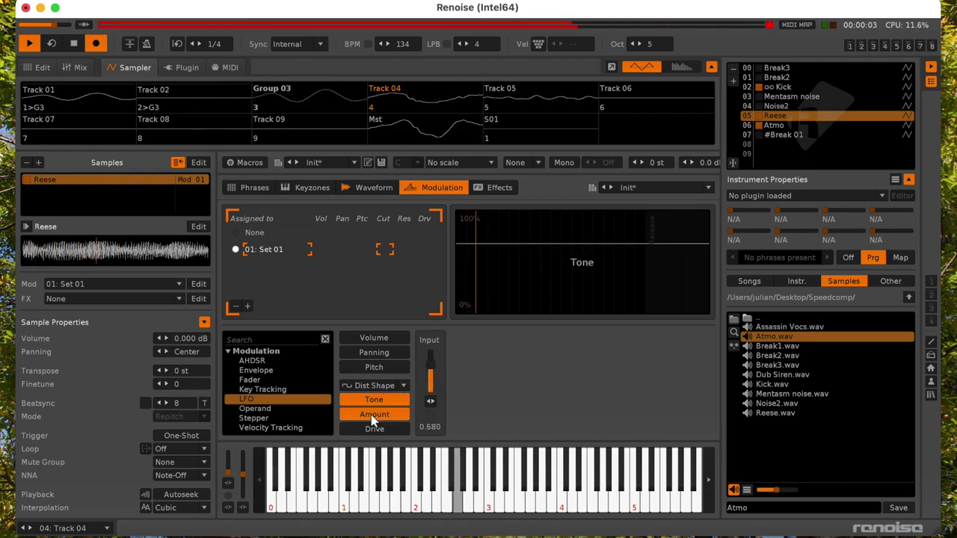
click(373, 415)
drag(429, 387, 427, 363)
- Set the Reese Tone input to 0.748 and add a Tone Fader from 1.000 to 0.156 with a duration of 1.156 s
click(384, 402)
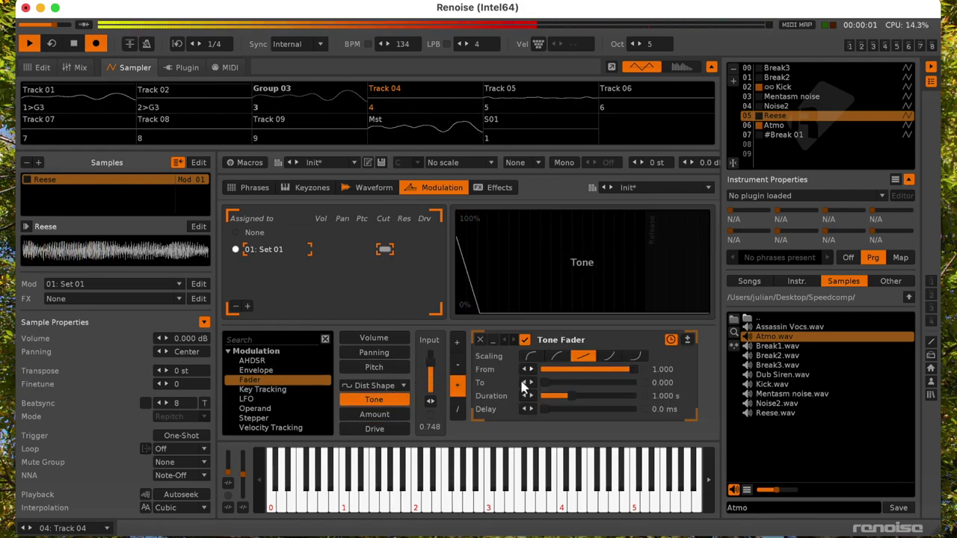
mouse_move(570, 399)
mouse_down()
mouse_move(545, 382)
mouse_move(586, 395)
mouse_up()
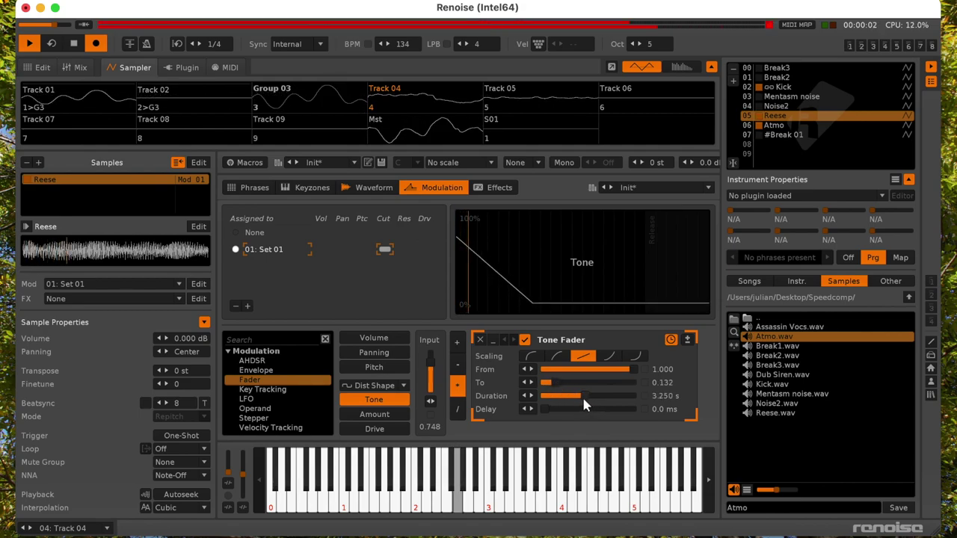
drag(582, 396, 579, 396)
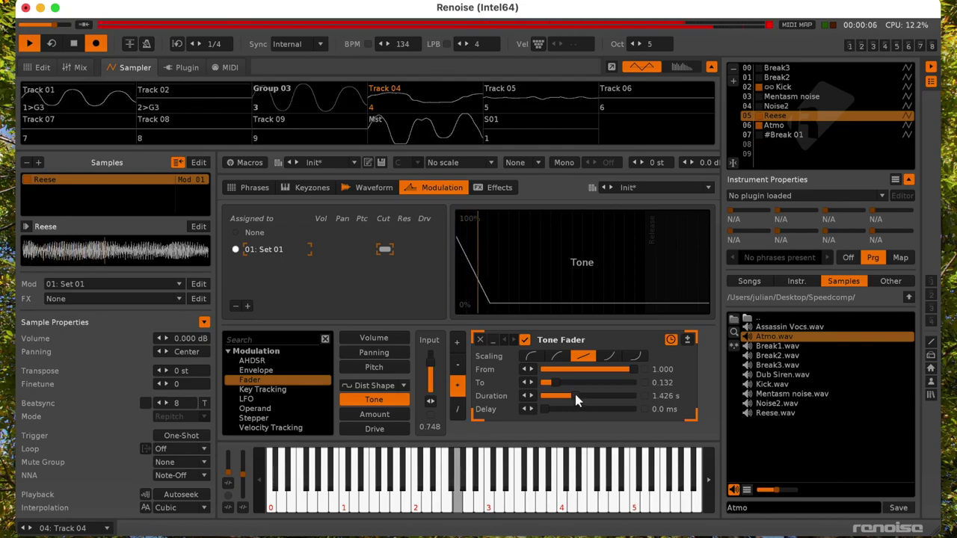
drag(575, 395, 565, 390)
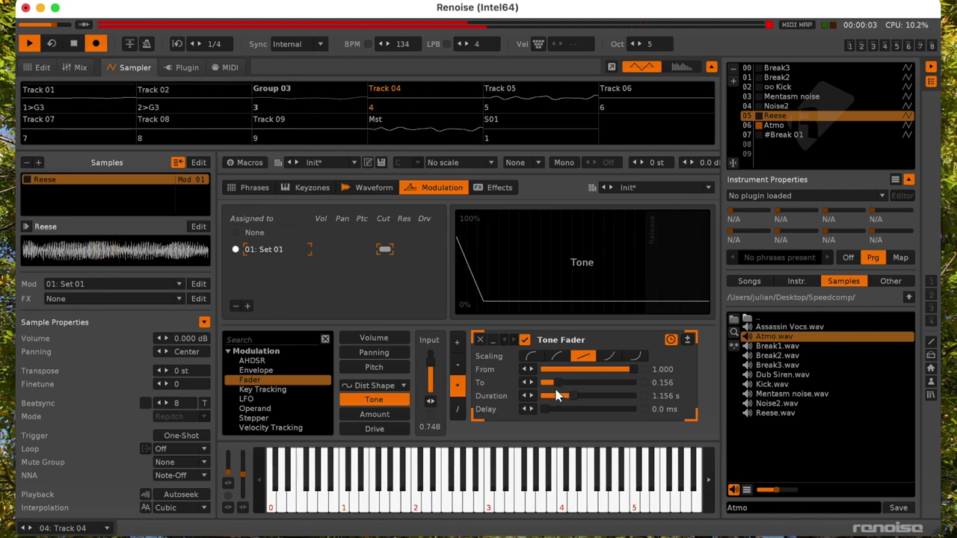
- Add a Reverb to Track 04 with wet mix -2.380 dB, room size 23.488 %, width 84.000 % and damp 30.000 %
click(39, 68)
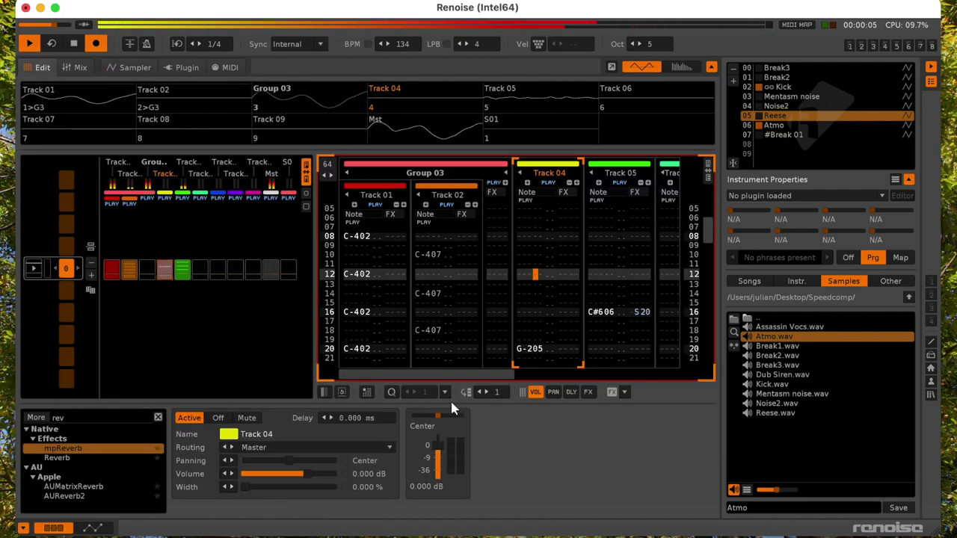
double_click(74, 455)
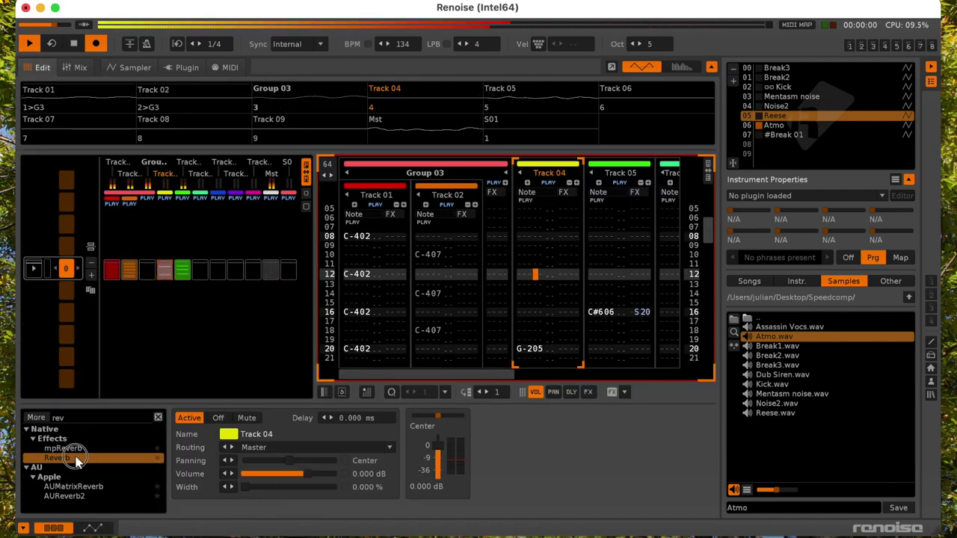
drag(524, 446, 539, 442)
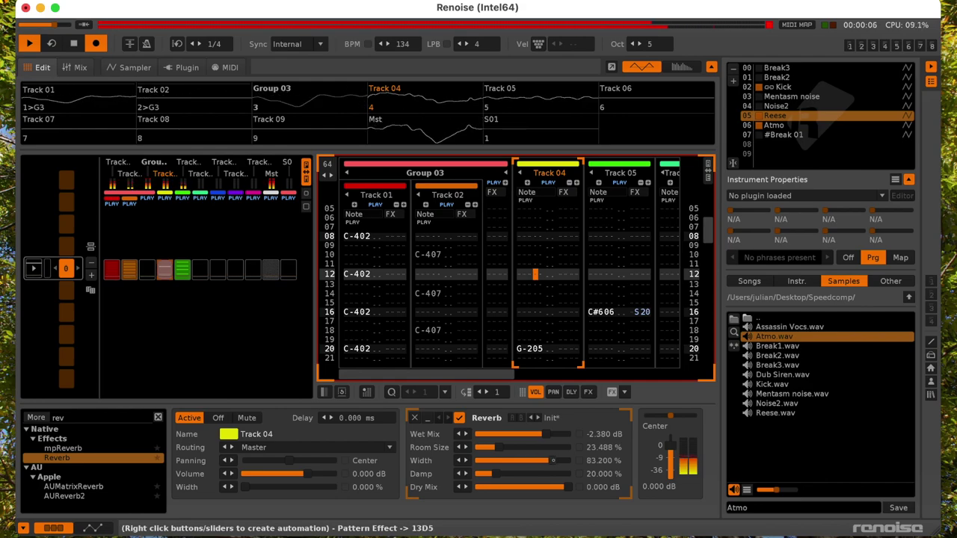
drag(524, 473, 532, 473)
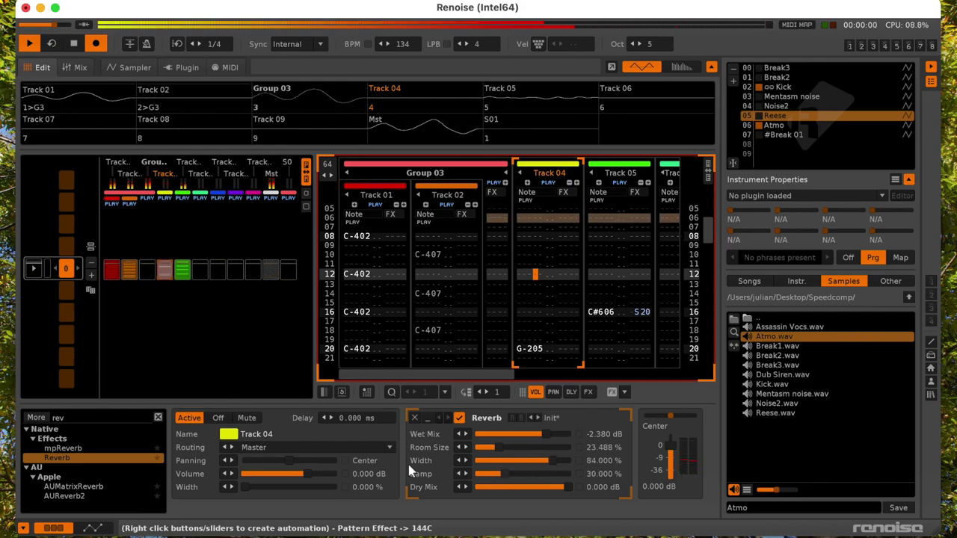
- Add an Analog Filter to Track 04 with cutoff 7.39 kHz, resonance 27.669 % and drive 28.740 %
click(92, 417)
text(filt)
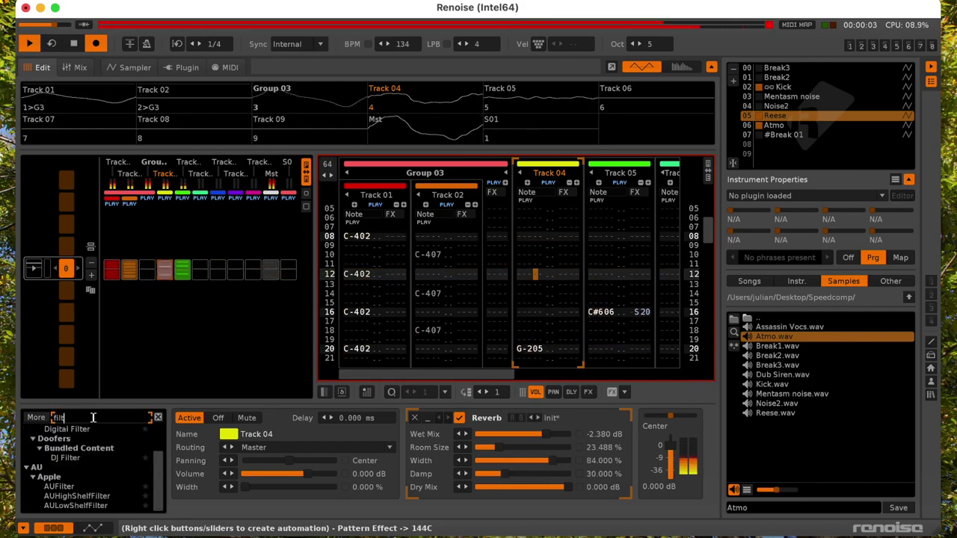
scroll(68, 456, up, 2)
drag(71, 448, 406, 420)
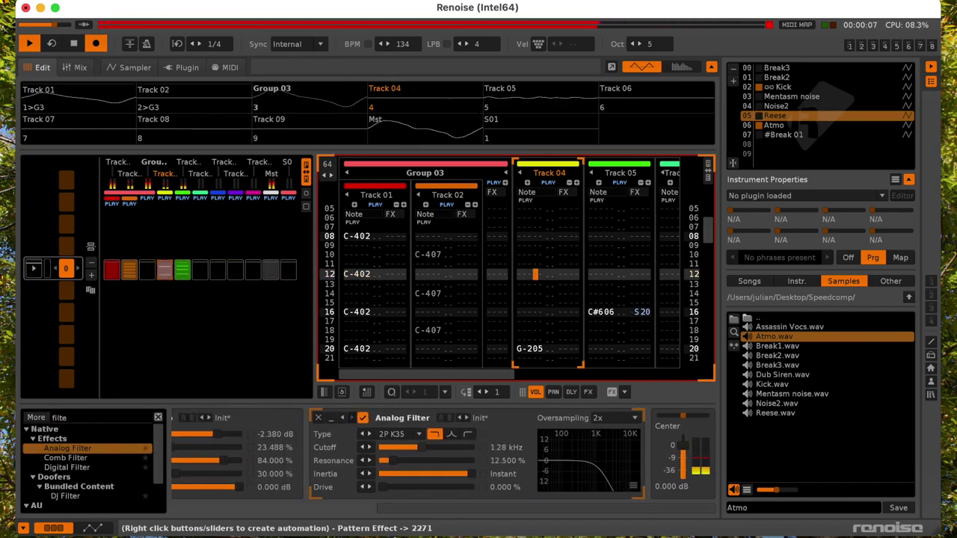
key(space)
drag(430, 447, 464, 447)
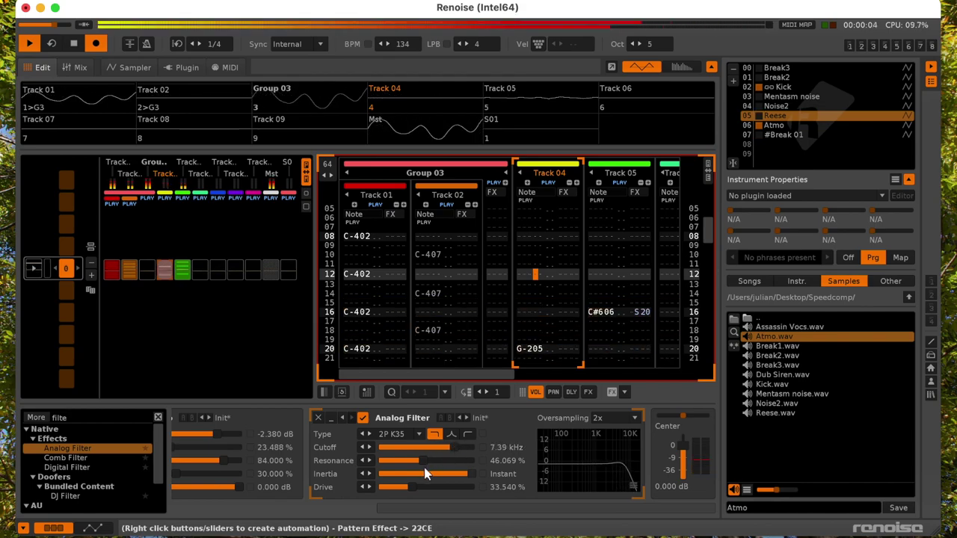
drag(411, 486, 408, 490)
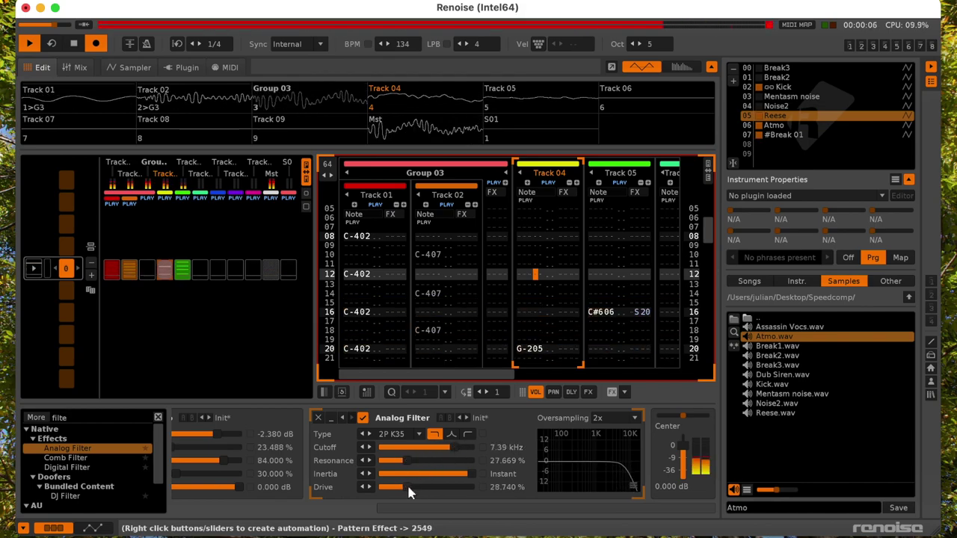
key(space)
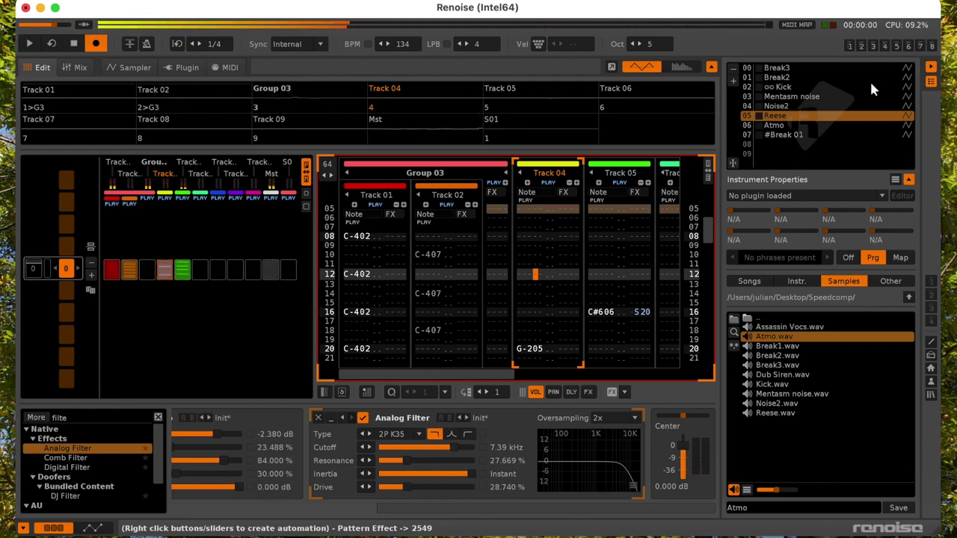
- Enter a C-4 note with the Noise2 instrument at row 00 of Track 06
key(alt+Up)
key(Tab)
key(Tab)
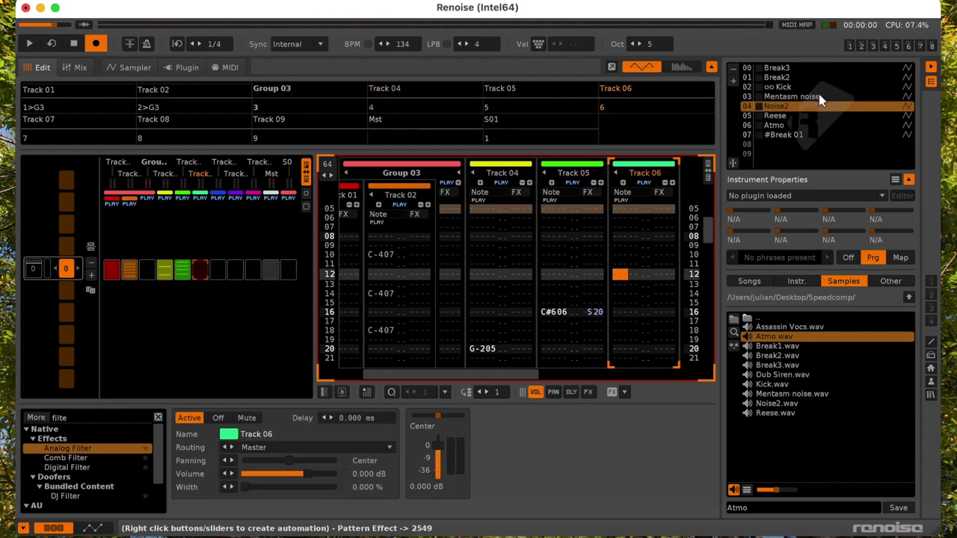
key(Home)
key(q)
key(Up)
key(KP_Divide)
key(KP_Divide)
key(q)
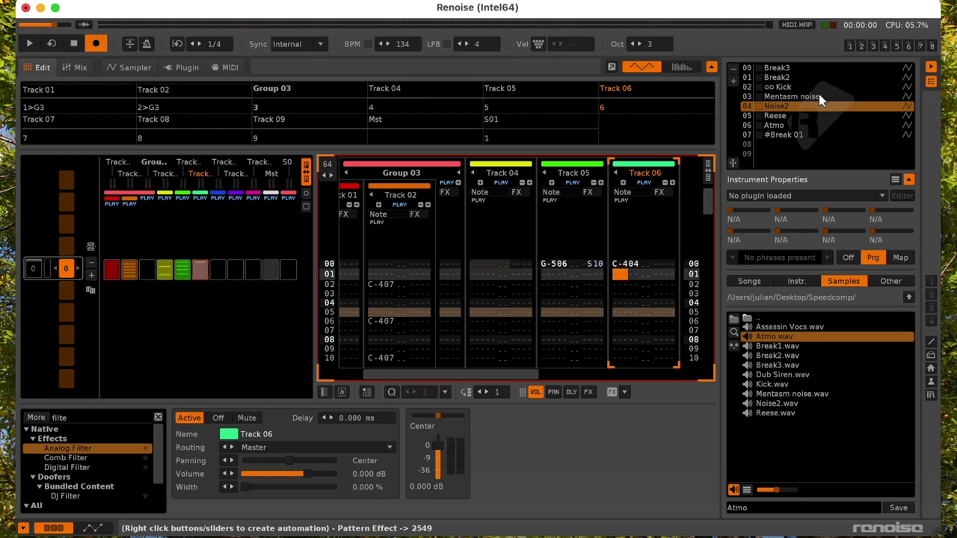
key(Up)
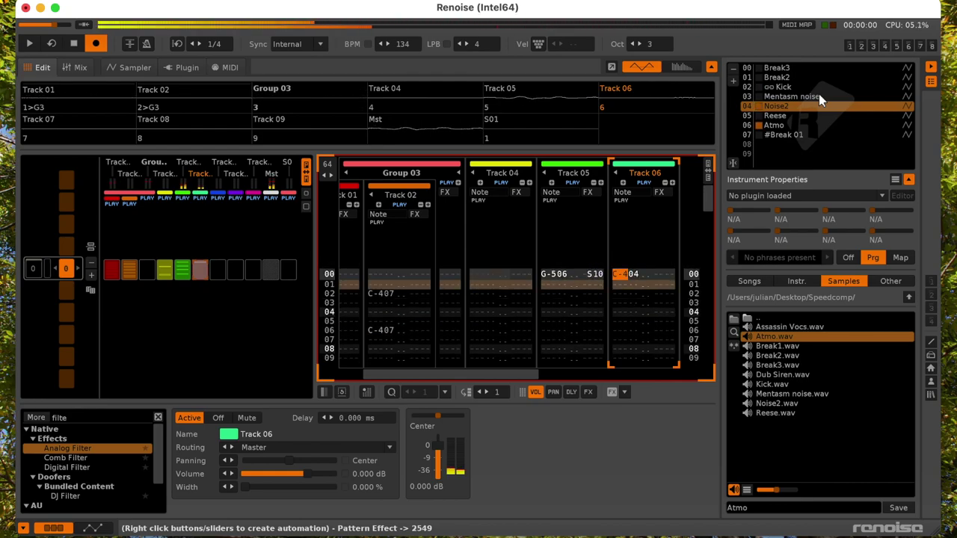
- Add the sample offset command S30 to the Noise2 note at row 00 of Track 06
key(Right)
key(Right)
key(Right)
key(Right)
key(Right)
key(s)
key(Left)
key(Left)
key(Left)
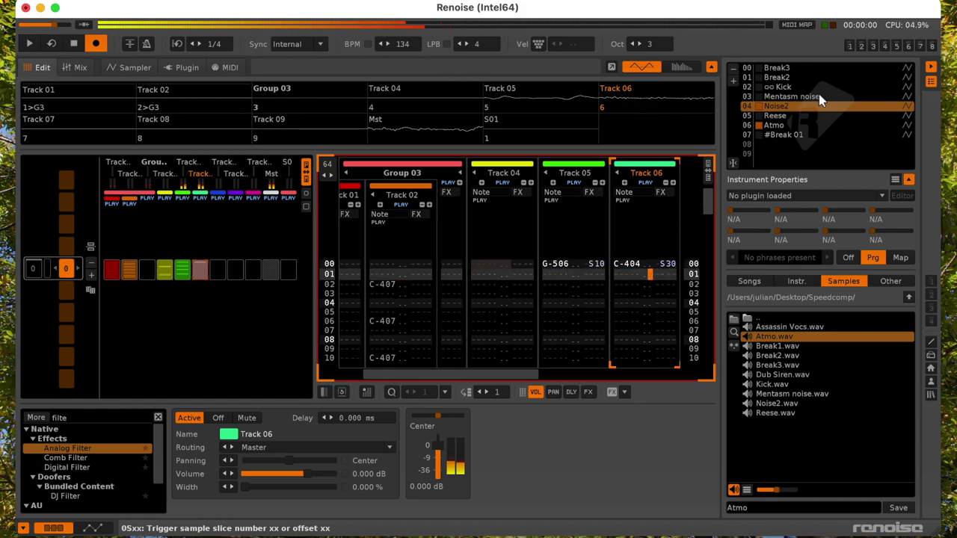
key(Tab)
key(shift+Tab)
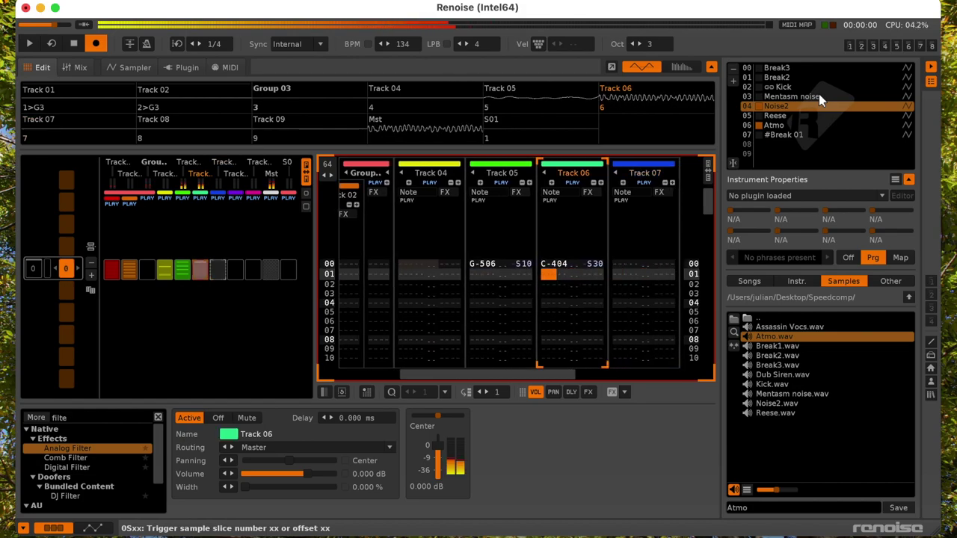
- Try sample offsets S40, SA0 and S20 on the Track 06 note during playback, and restore S30
key(space)
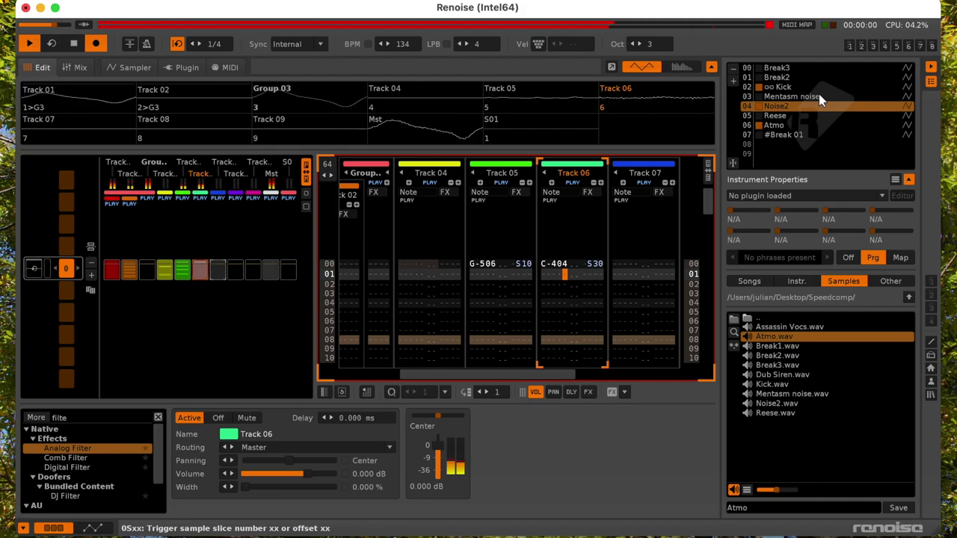
key(Right)
key(Up)
key(Right)
text(4)
key(Up)
text(a)
key(Up)
text(2)
key(Up)
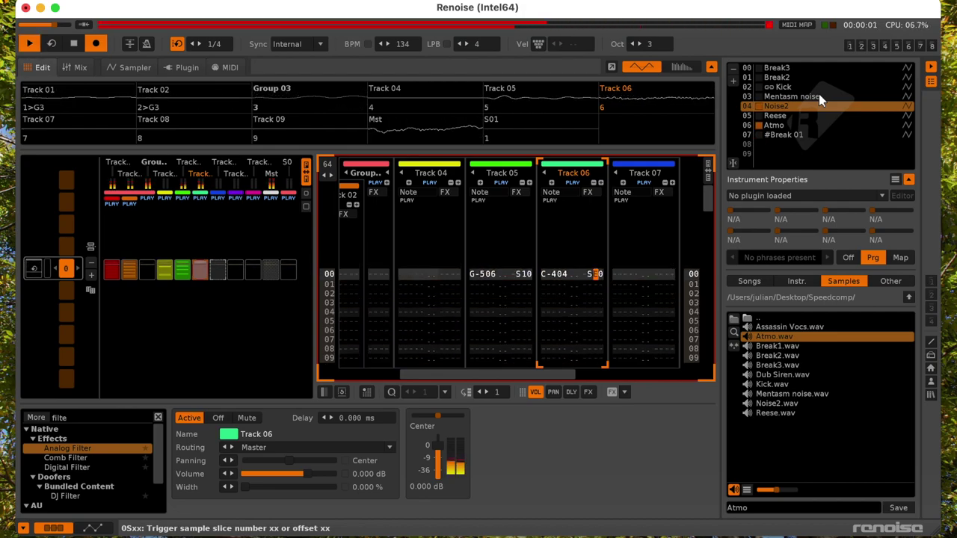
text(3)
- Add the reverse playback command B0 to the Noise2 note at row 00 of Track 06
key(Left)
key(Left)
key(Left)
text(b0)
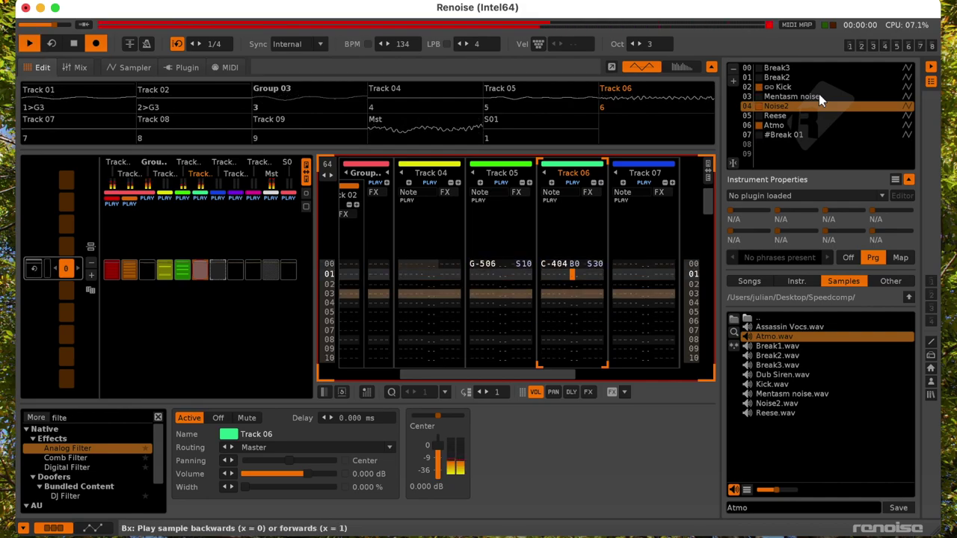
key(space)
- Change the Track 06 note at row 00 to E-1 and repeat it with its commands at row 32
key(Up)
key(Left)
key(Left)
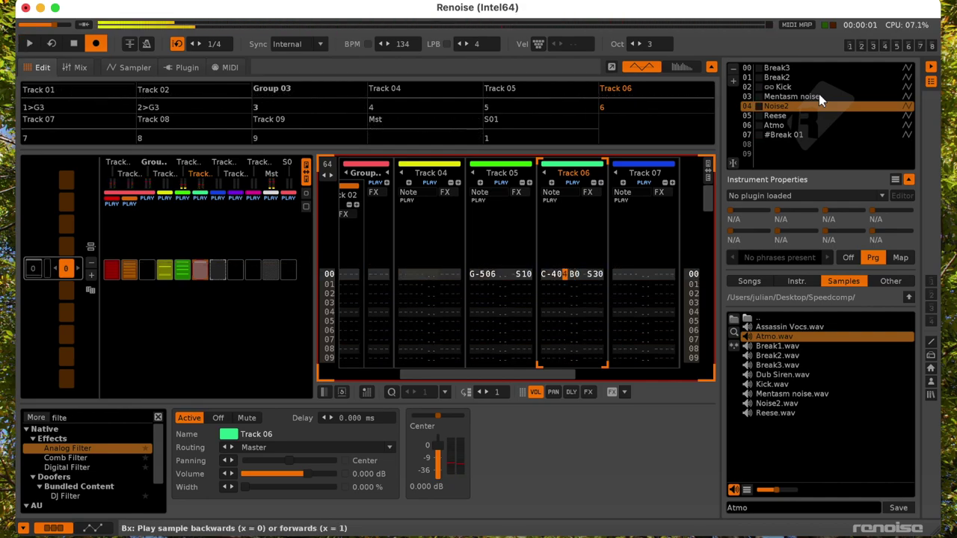
key(super+bracketleft)
key(c)
key(space)
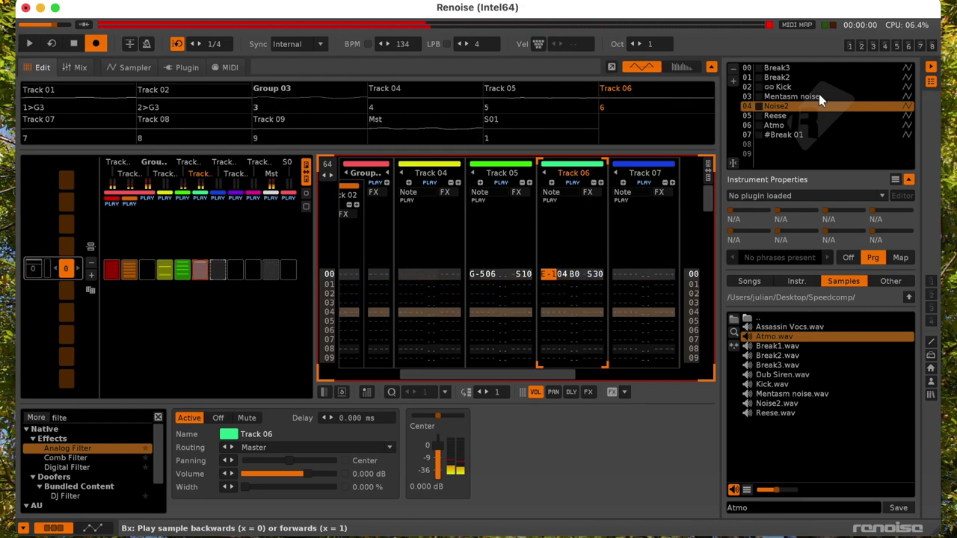
key(space)
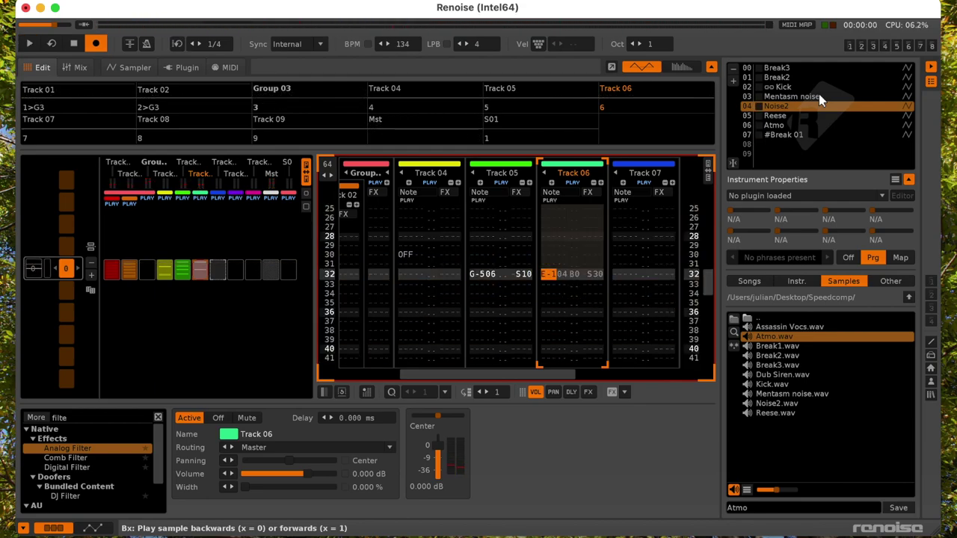
- Lower Track 06's output to -6.750 dB and add a Multitap Delay with the Dub Simple preset and amount -9.834 dB
key(space)
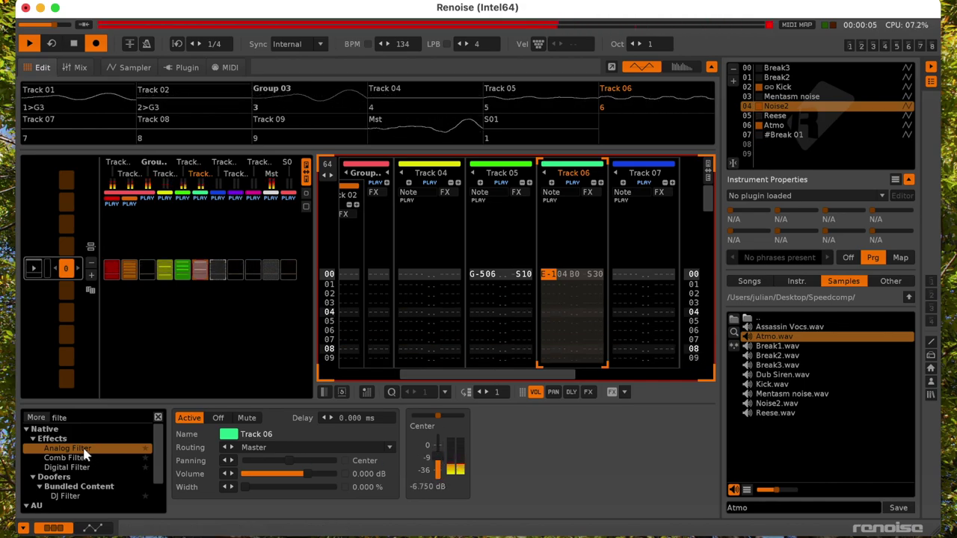
click(85, 417)
text(de)
drag(71, 457, 438, 487)
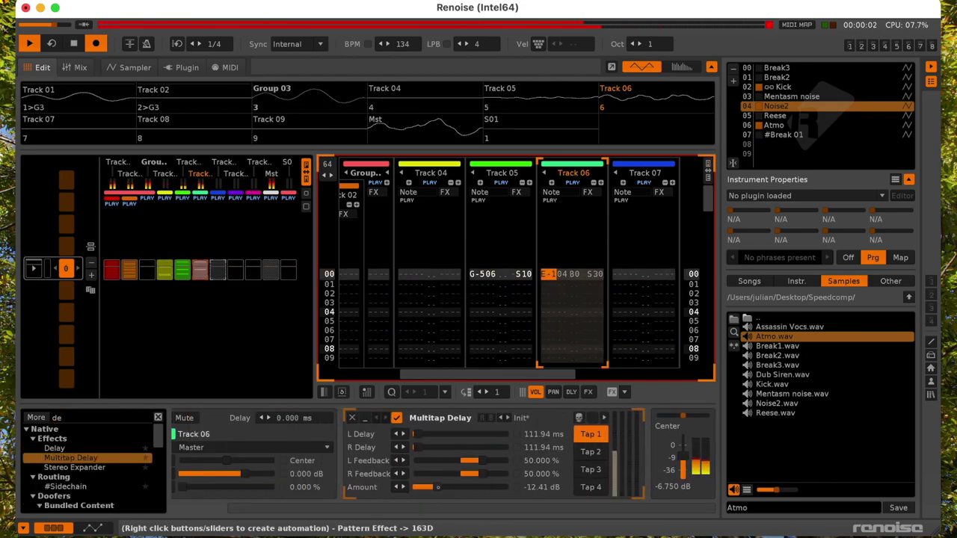
click(508, 418)
click(508, 418)
drag(447, 488, 444, 488)
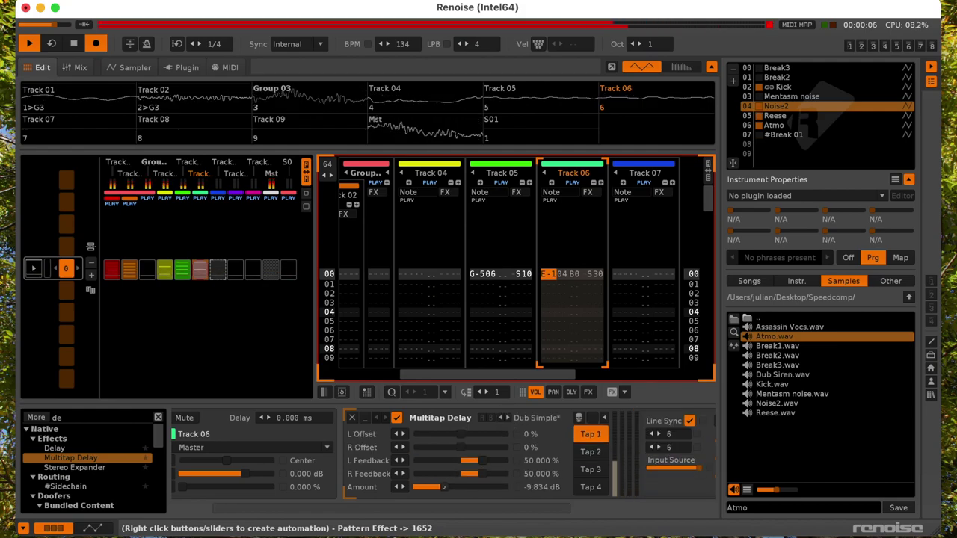
- Add a square-wave LFO to Noise2's volume modulation in the Sampler, with a beat-synced frequency of 0.500
double_click(787, 109)
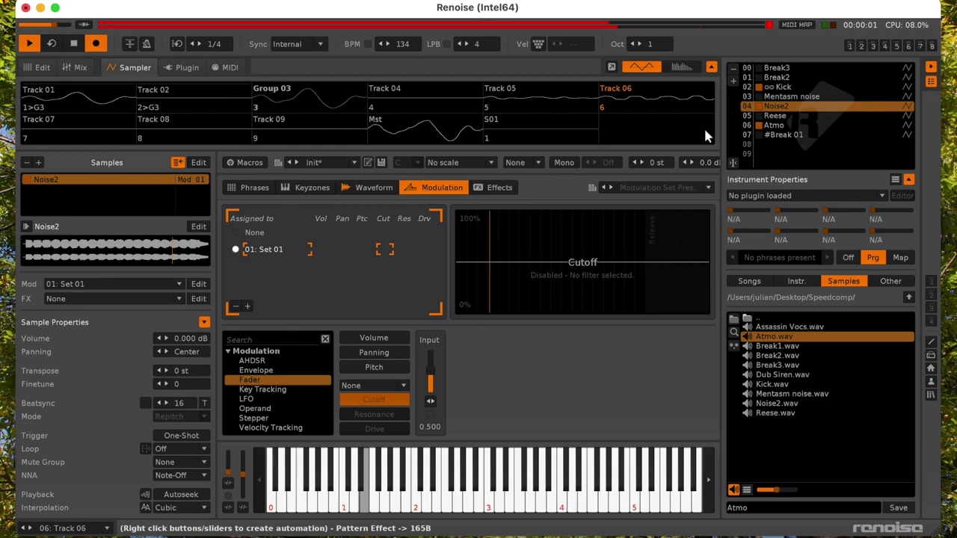
click(373, 338)
key(space)
double_click(260, 401)
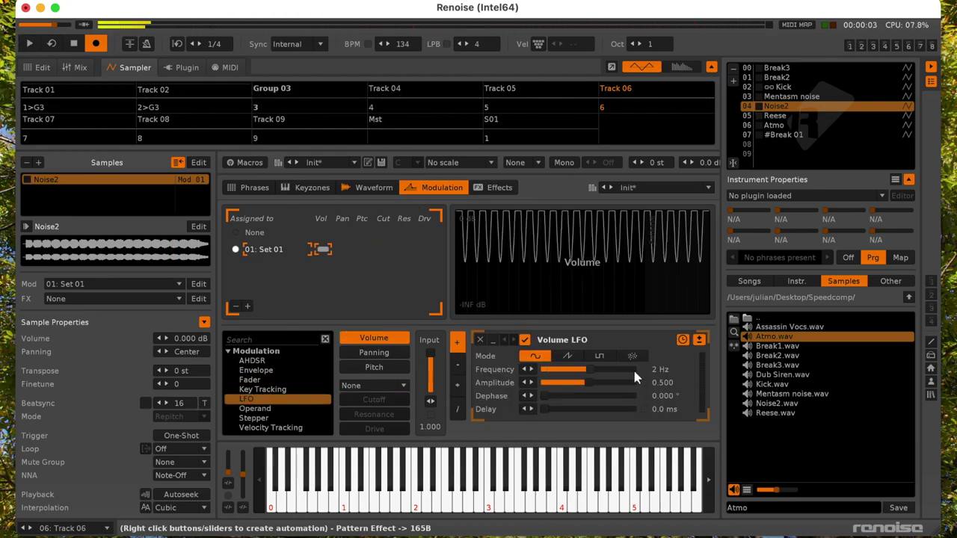
click(600, 358)
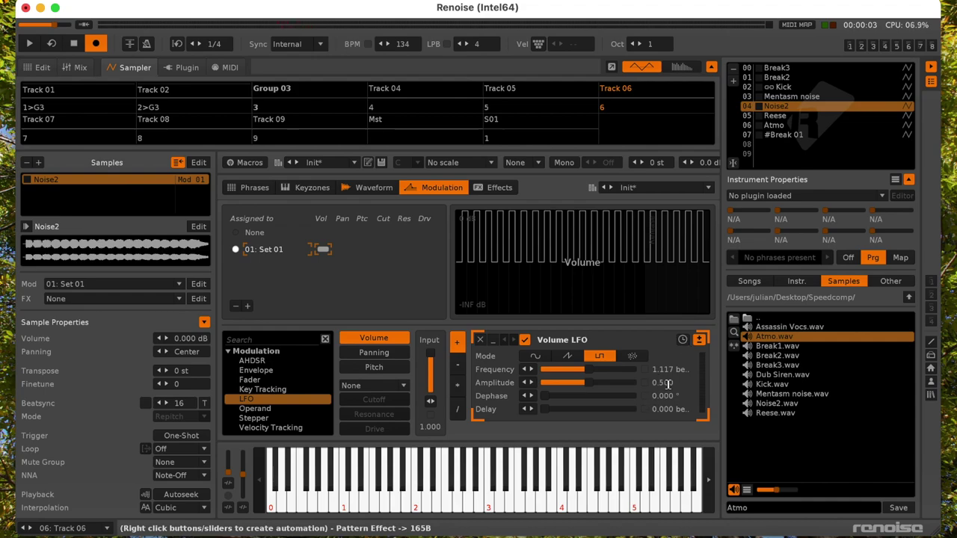
text(.5)
key(Return)
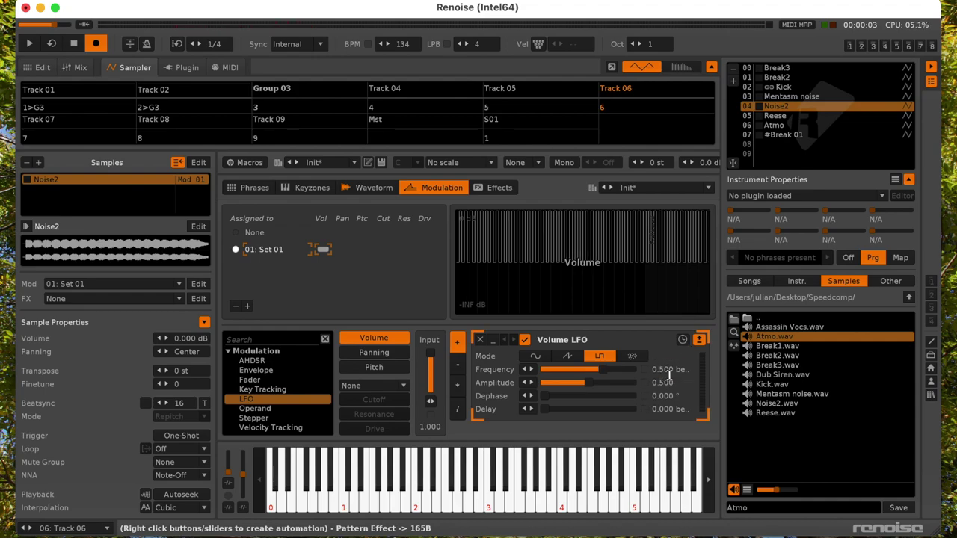
- Set the Noise2 volume LFO's amplitude to 0.889 and its dephase to 180°
key(space)
drag(605, 383, 623, 383)
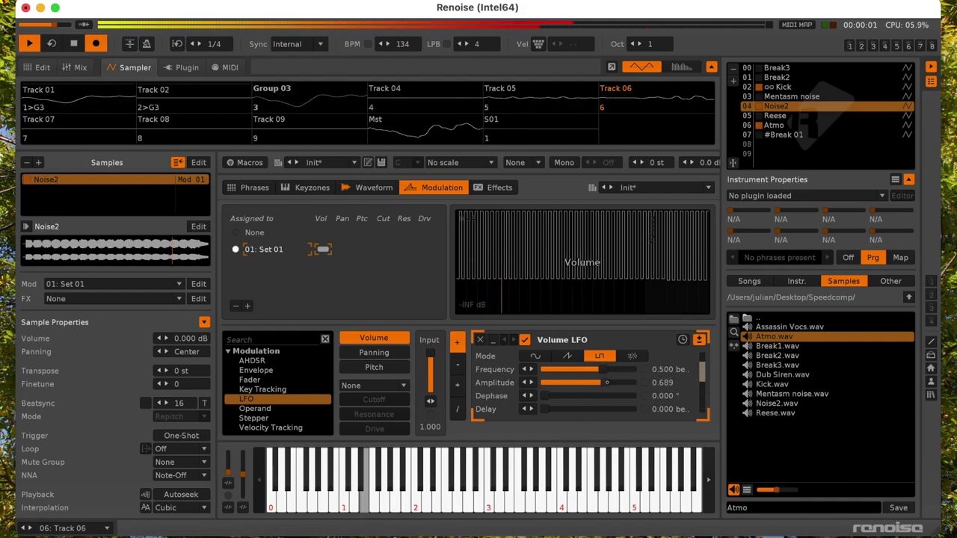
click(669, 396)
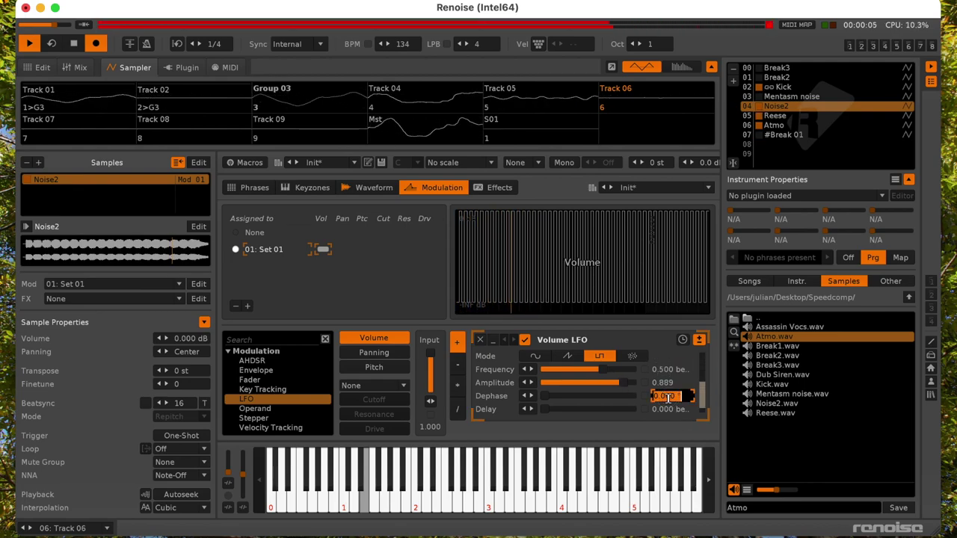
key(Return)
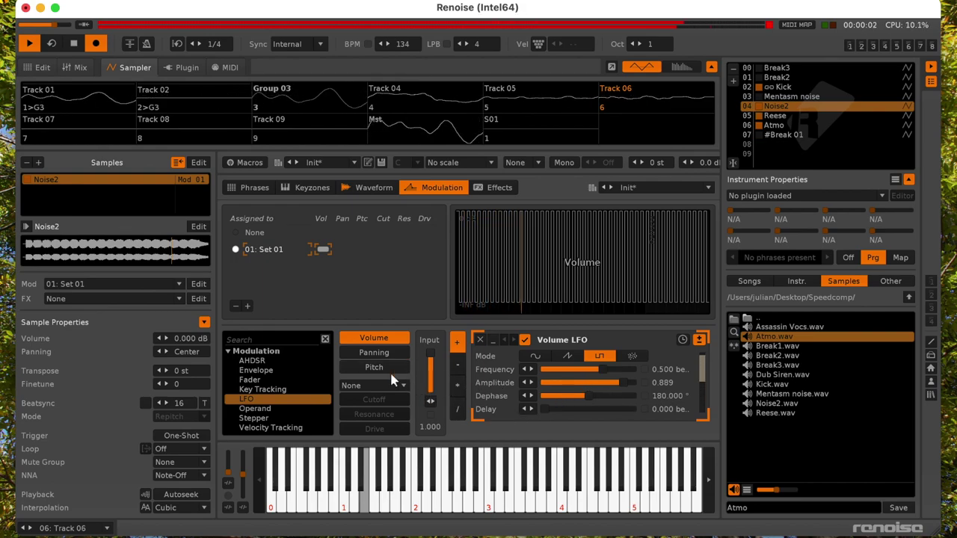
- Add a Volume Fader after the LFO, from 1.000 to 0.000 over 2.885 s, and set the volume input to 0.876
drag(251, 379, 523, 385)
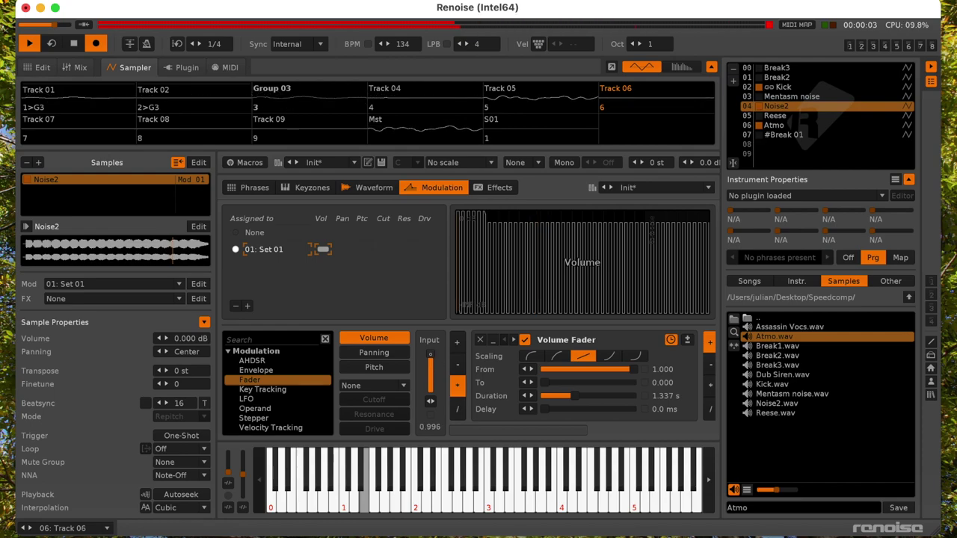
drag(430, 355, 432, 363)
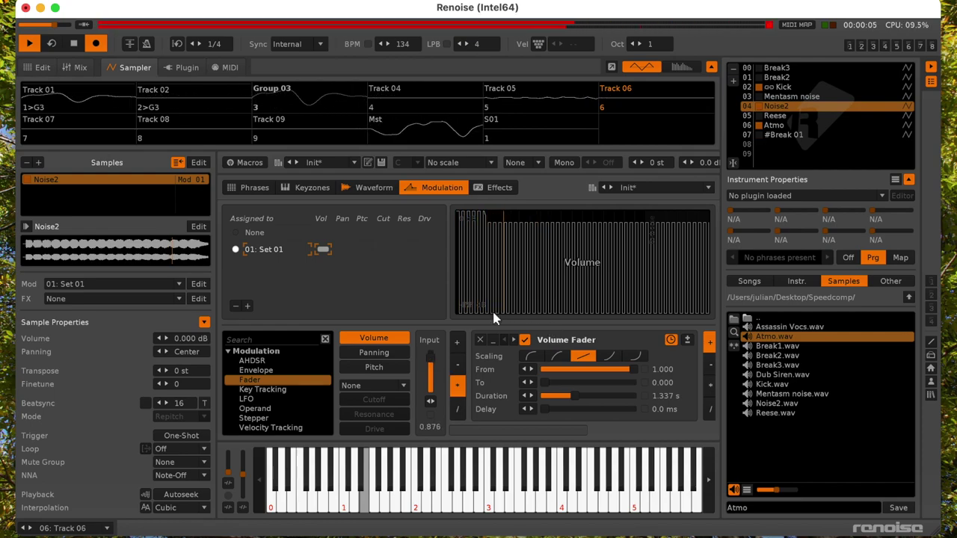
click(513, 340)
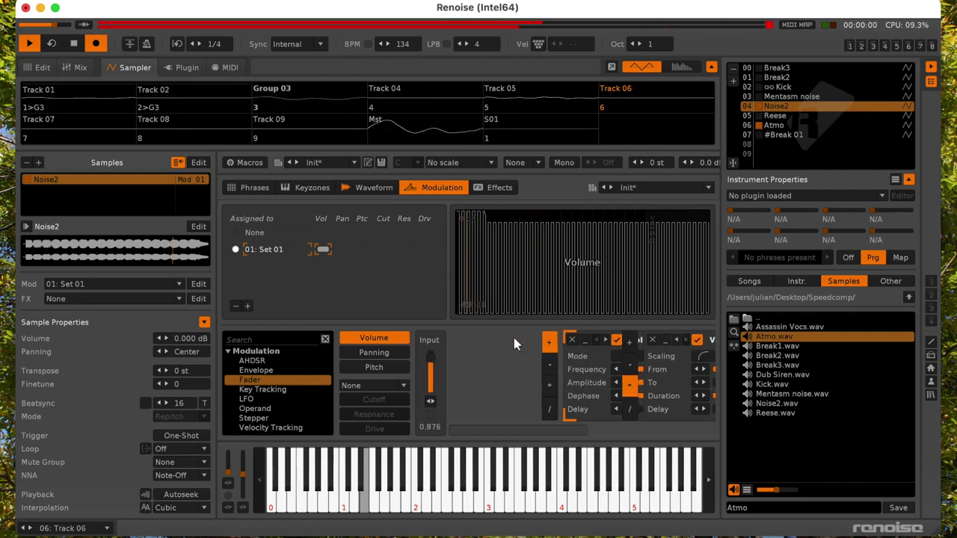
drag(553, 432, 651, 434)
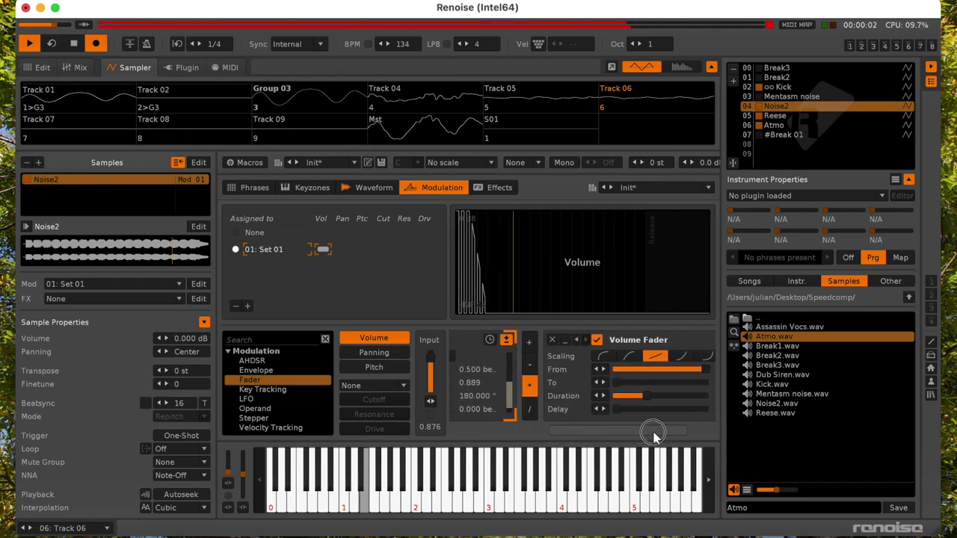
drag(636, 394, 612, 395)
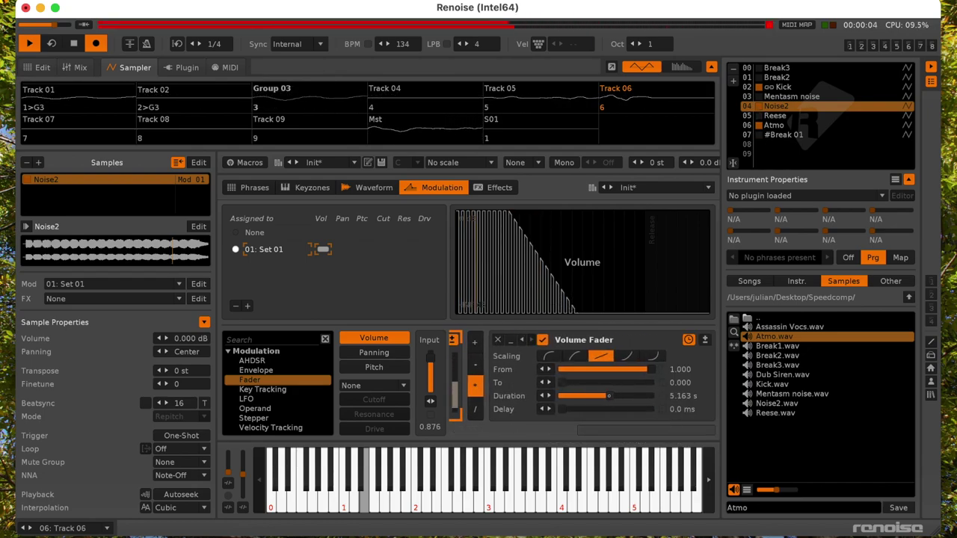
drag(608, 392, 602, 396)
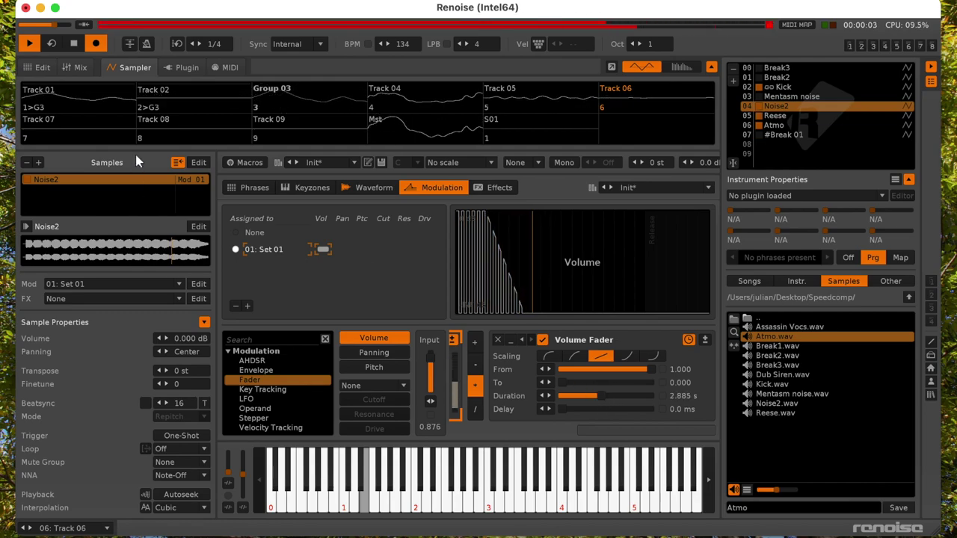
- Add a second note column to Track 05 in the pattern editor and place the cursor at its line 01
click(37, 66)
click(501, 309)
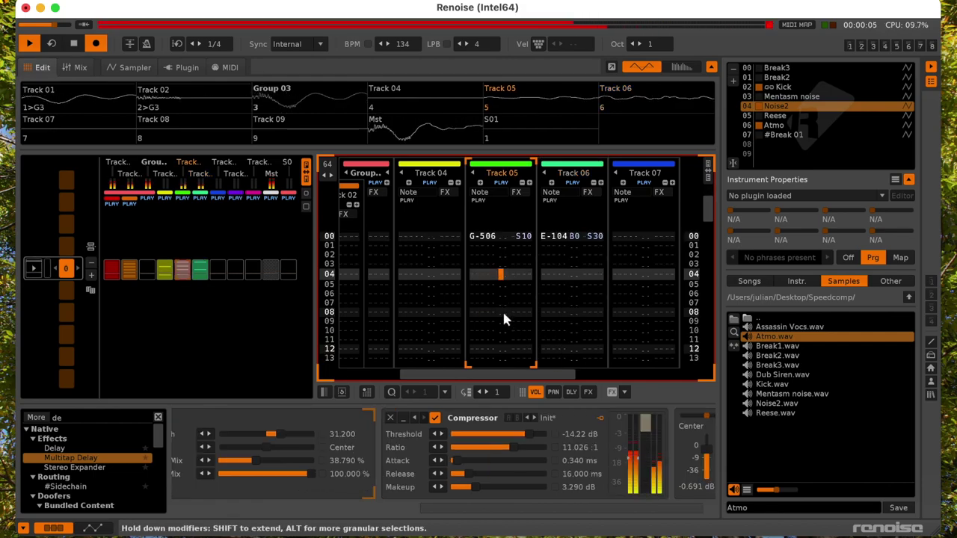
click(476, 245)
key(space)
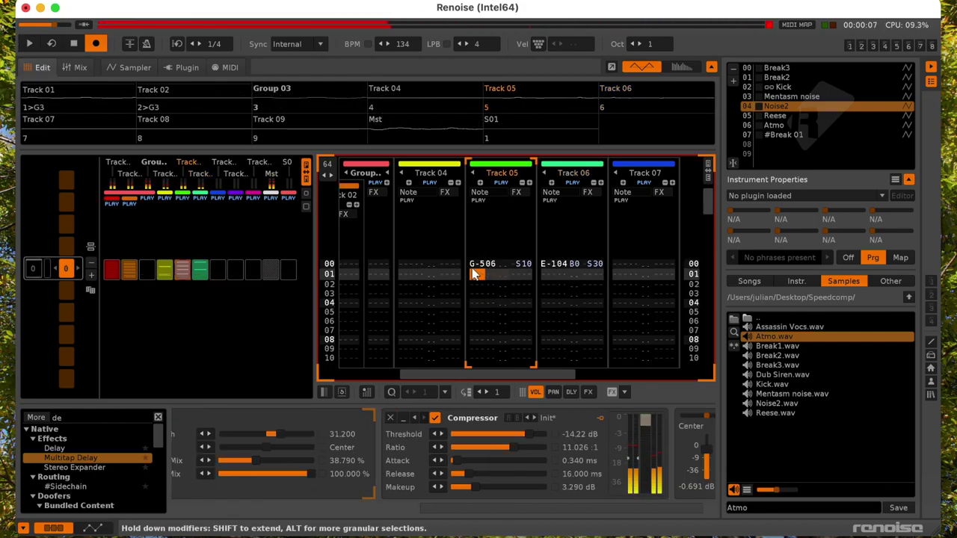
click(474, 265)
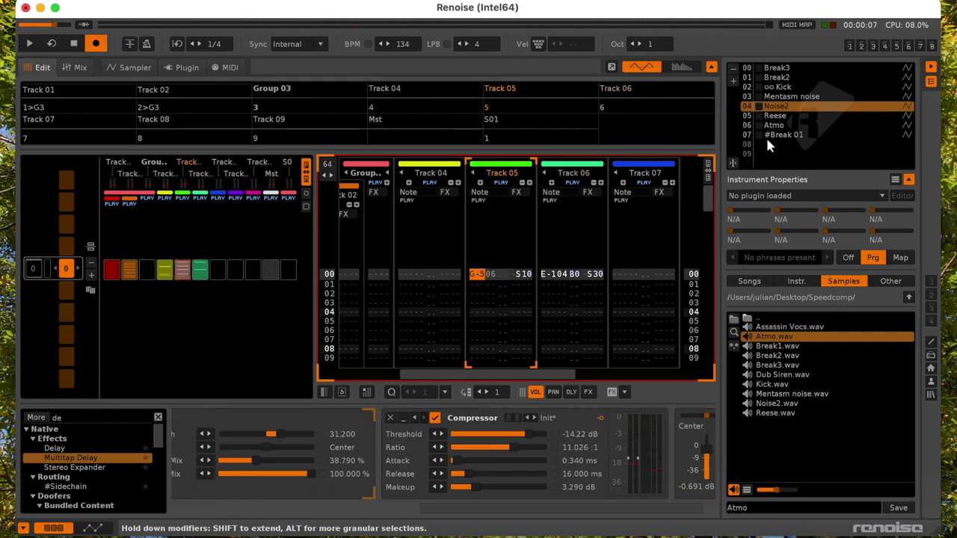
key(alt+super+Right)
key(Tab)
key(Down)
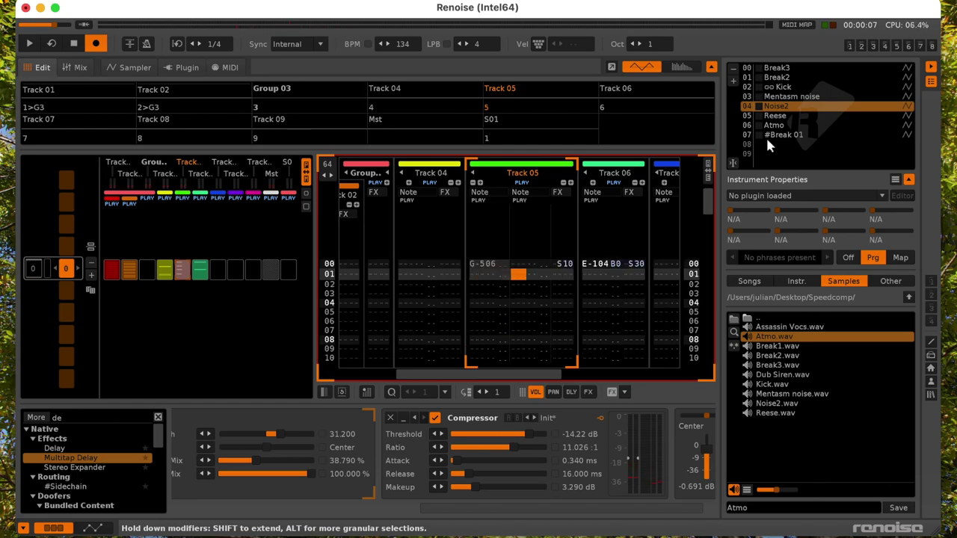
- Enter an E-2 note with the Atmo instrument at line 01 of Track 05's second note column and play the pattern
key(alt+Up)
key(alt+Down)
key(alt+Down)
key(alt+Down)
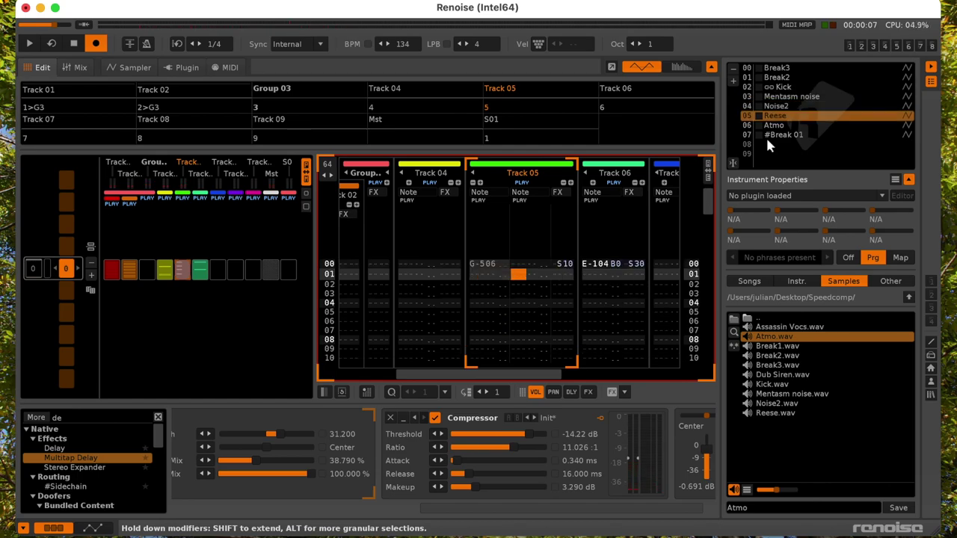
key(e)
key(space)
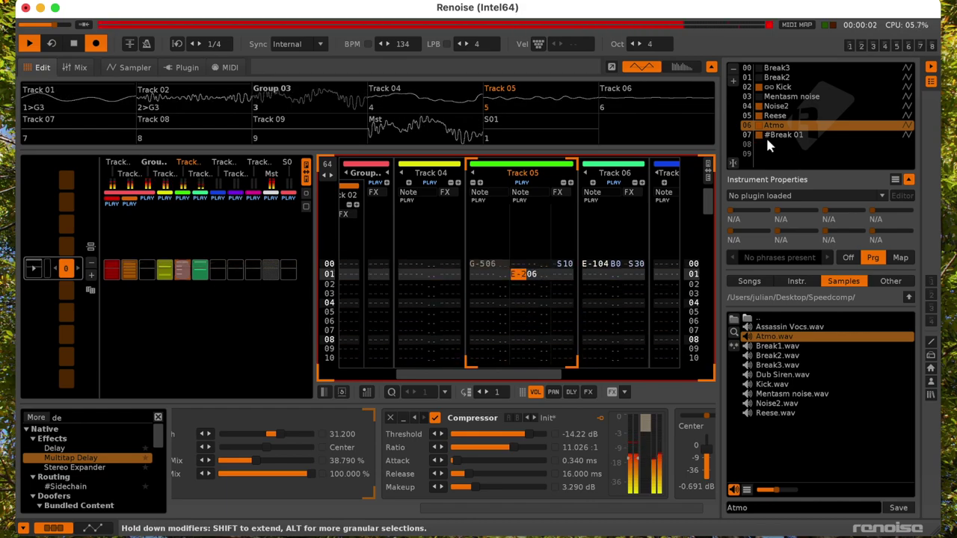
- Raise the octave to 6, enter D#7 with Atmo at line 01 of Track 05's second note column, and restart playback
key(KP_Multiply)
key(KP_Multiply)
key(KP_Multiply)
key(3)
key(KP_Multiply)
key(KP_Multiply)
key(3)
key(space)
key(space)
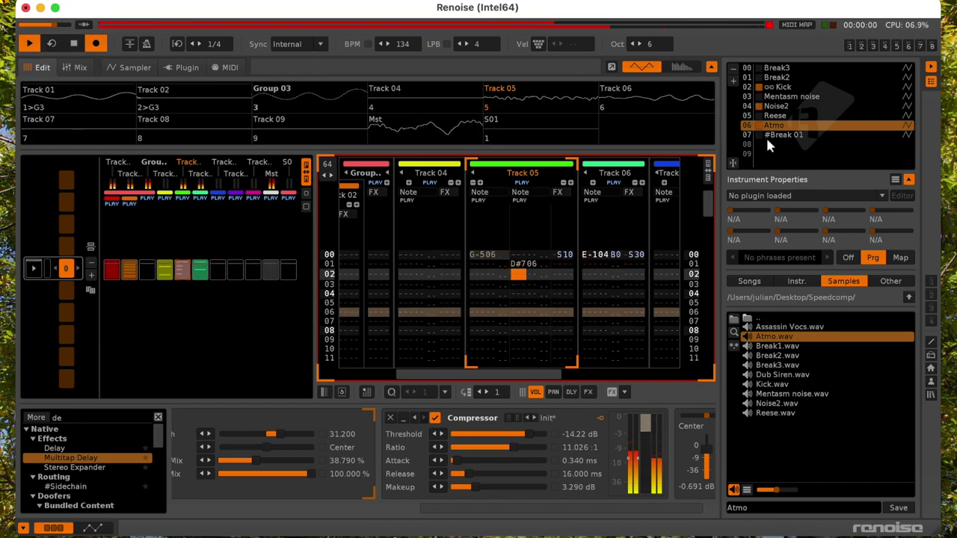
- Set the volume of the line 01 note in Track 05's second column to 20 and return to its note field
key(Right)
key(Right)
key(Right)
key(2)
key(0)
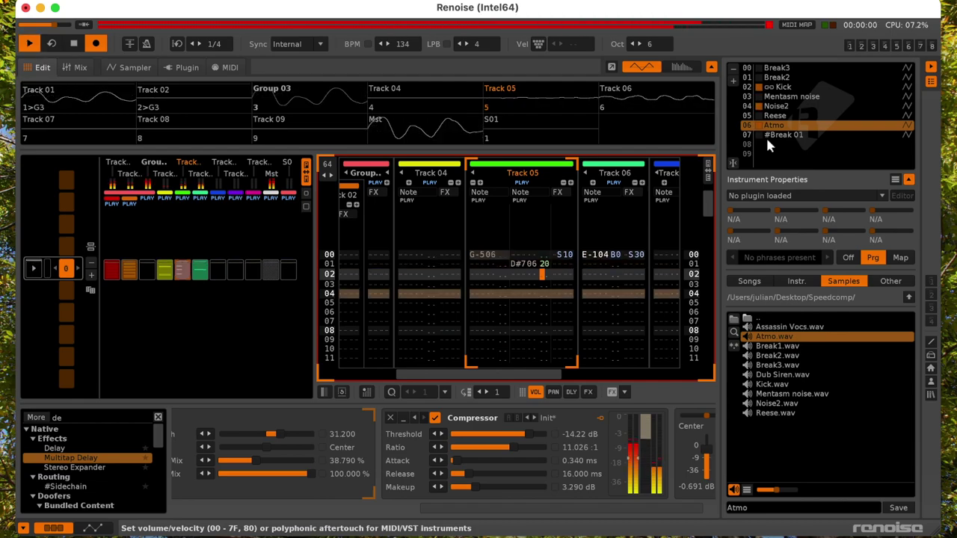
key(Left)
key(Left)
key(Left)
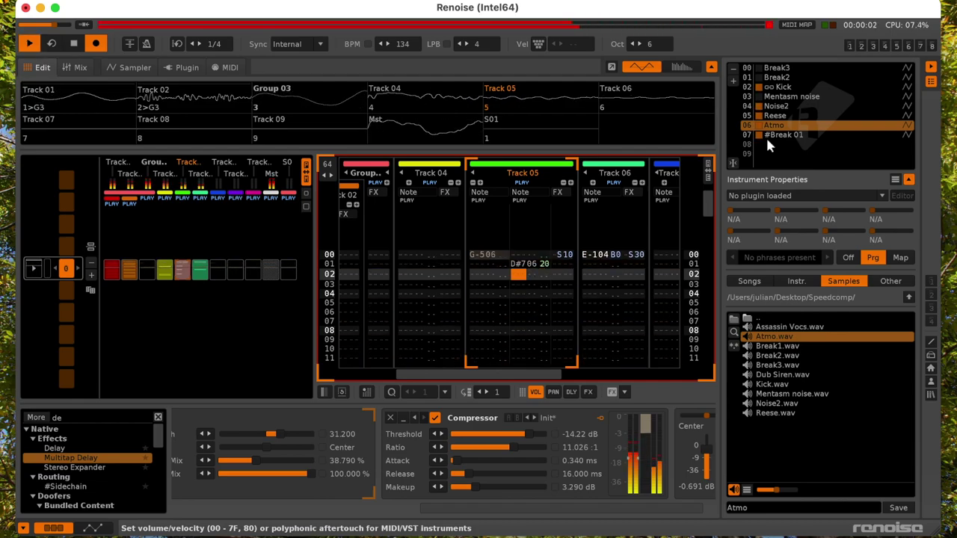
key(Up)
- Duplicate the Atmo instrument and use the copy to replace the line 01 note in Track 05's second column with G-7
right_click(777, 126)
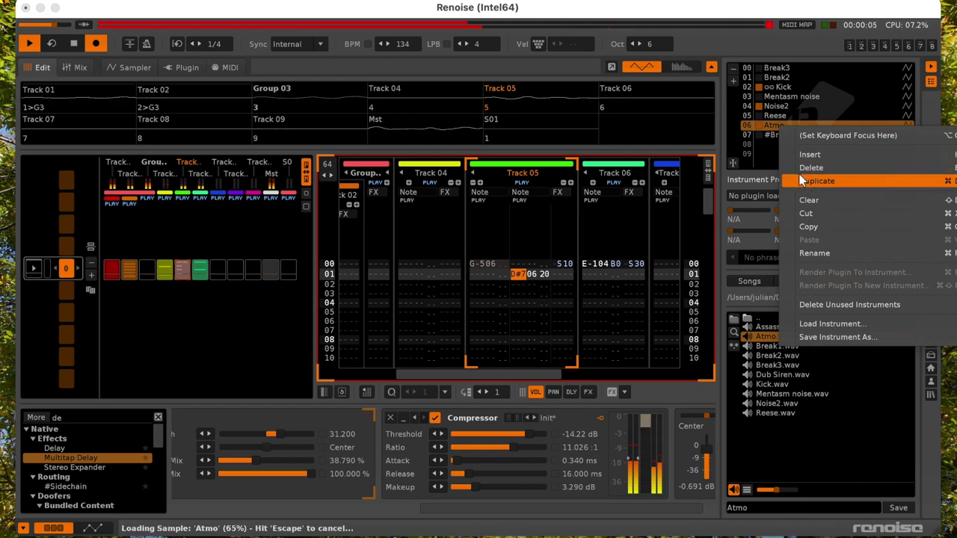
click(801, 181)
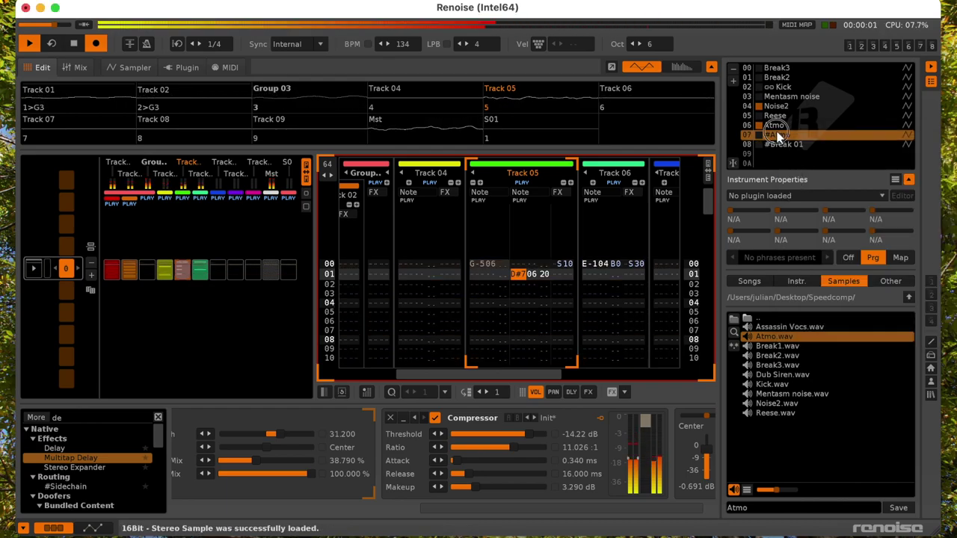
double_click(777, 135)
key(space)
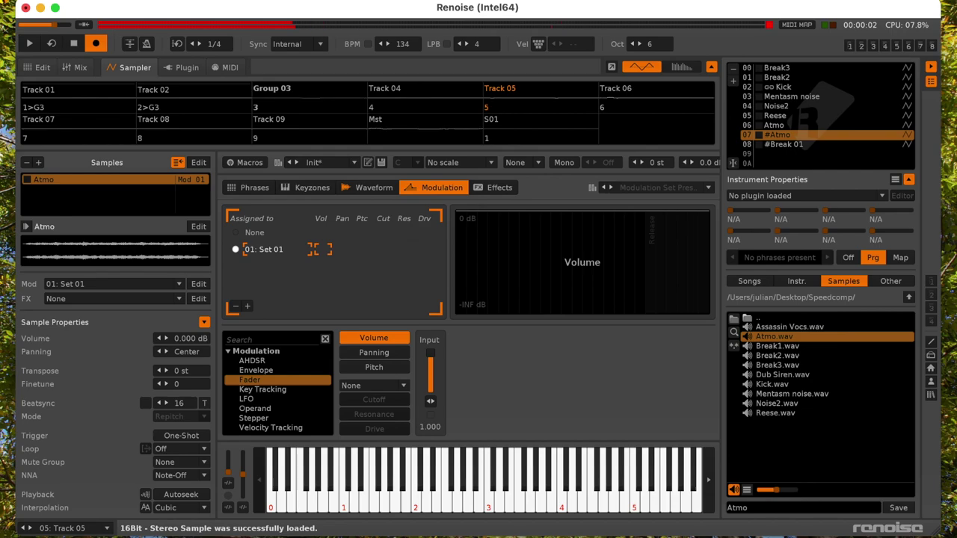
click(43, 67)
key(t)
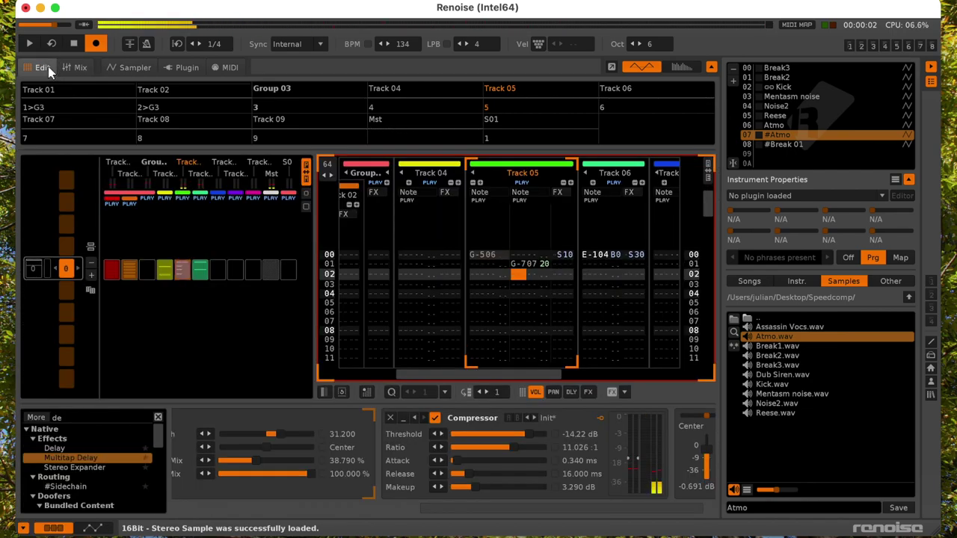
key(space)
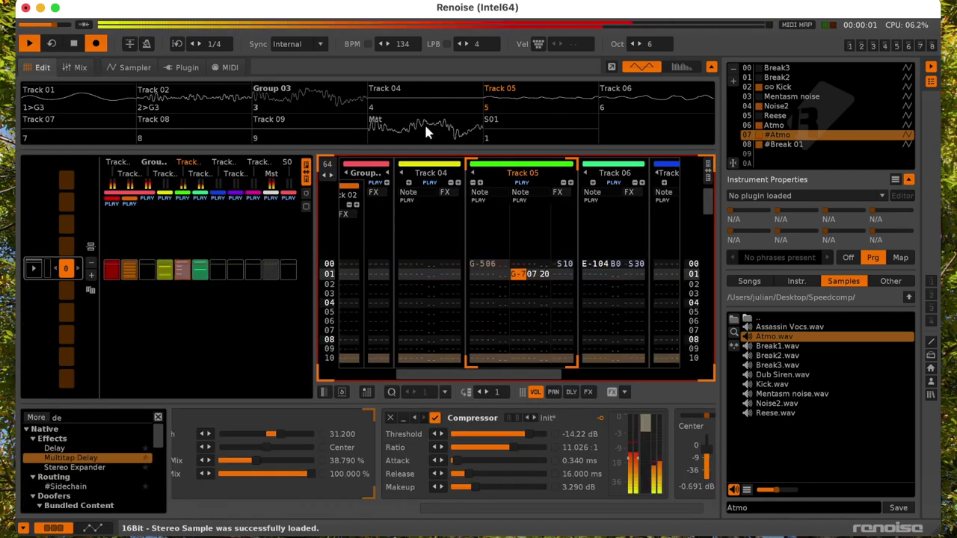
- Add a Vowel filter to the duplicated Atmo's modulation in the Sampler and set its volume input to 0.460
key(space)
double_click(825, 136)
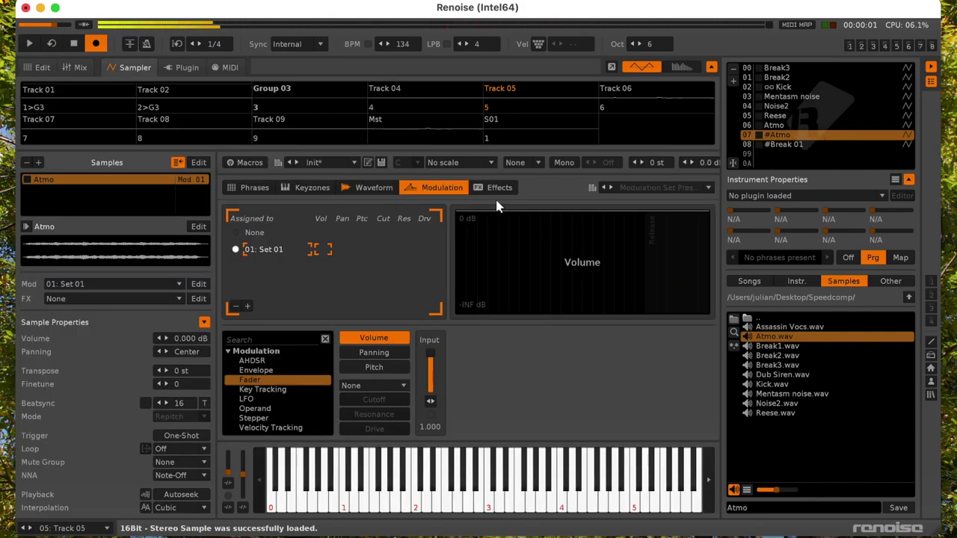
click(355, 386)
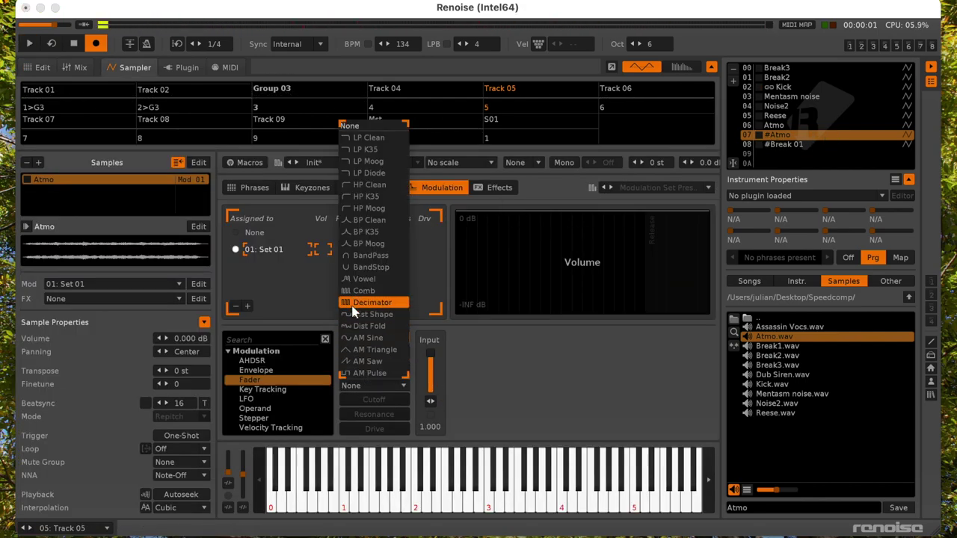
click(358, 286)
key(space)
click(374, 403)
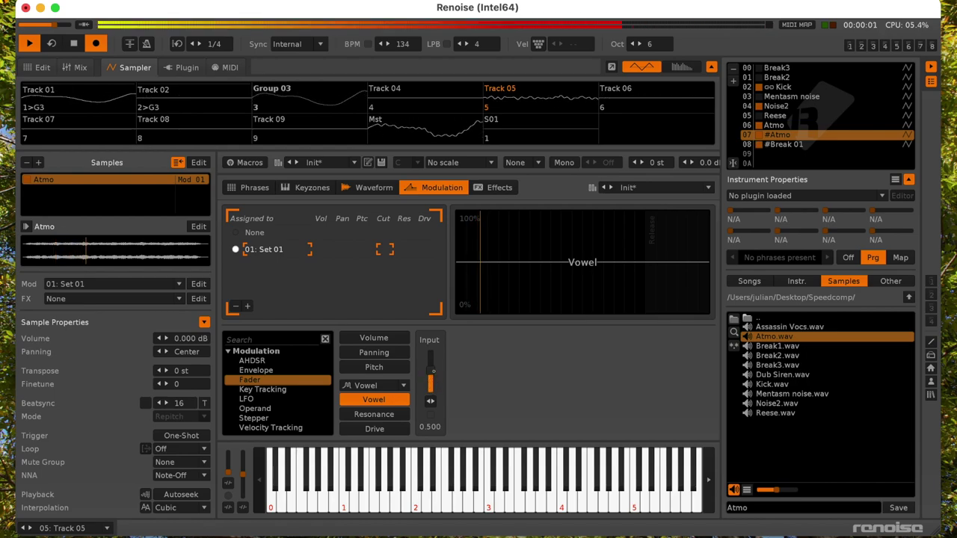
click(352, 339)
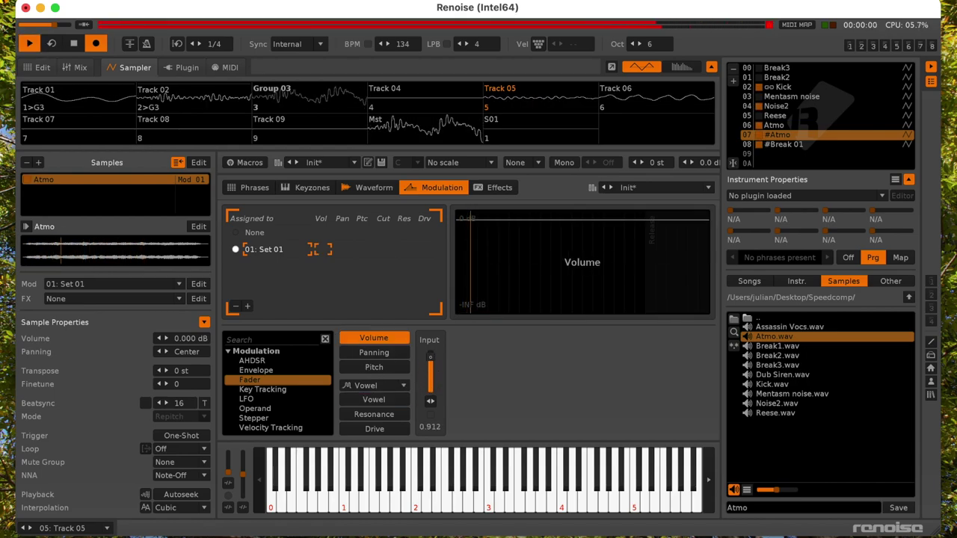
drag(430, 372, 431, 375)
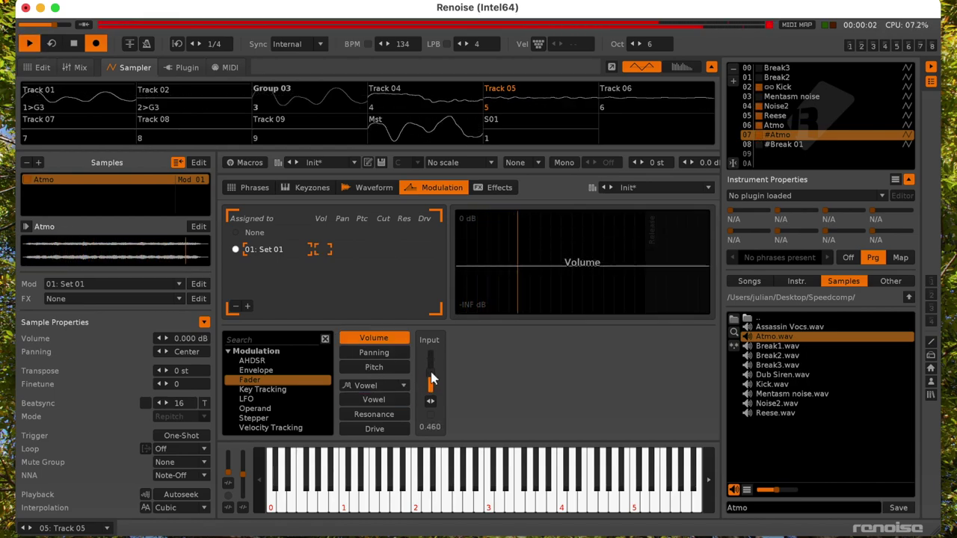
- Enter a G-7 note of instrument 07 with volume 20 at line 33 of Track 05's second column, then play the pattern from its start
click(27, 68)
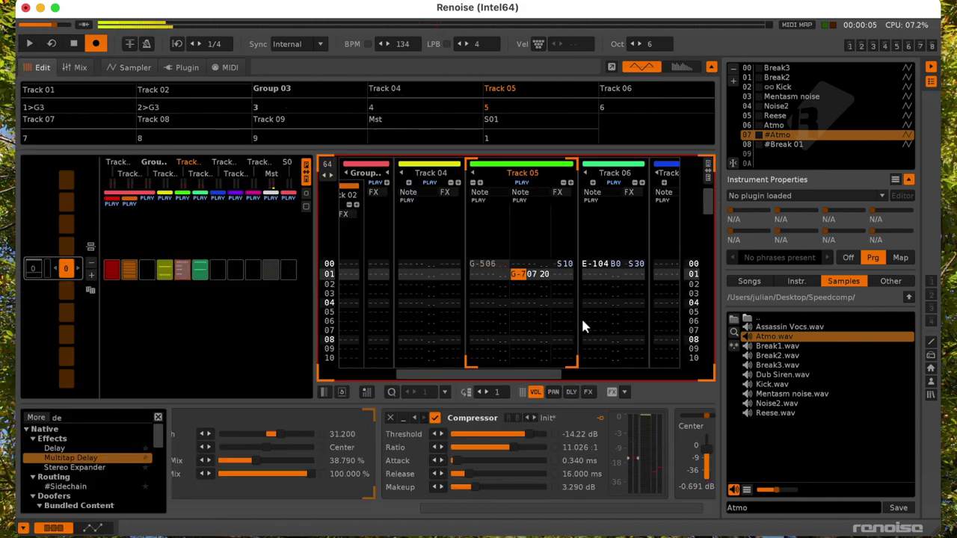
key(Down)
key(End)
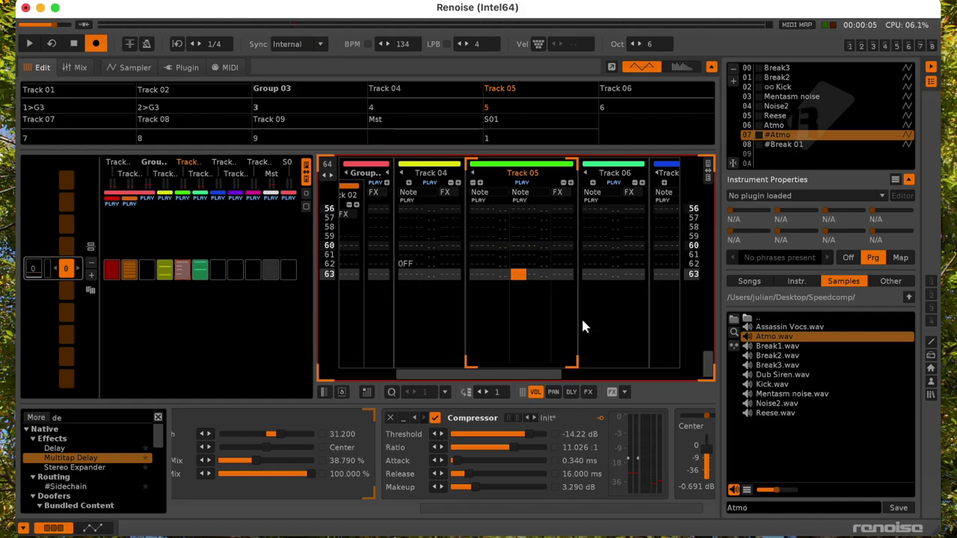
key(Page_Up)
key(Page_Up)
key(Down)
key(Down)
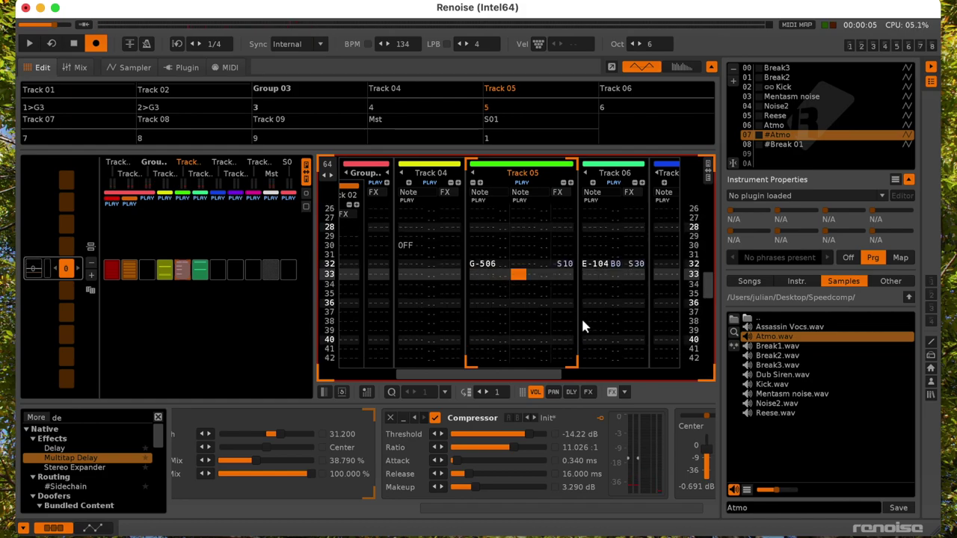
key(Left)
key(shift+Tab)
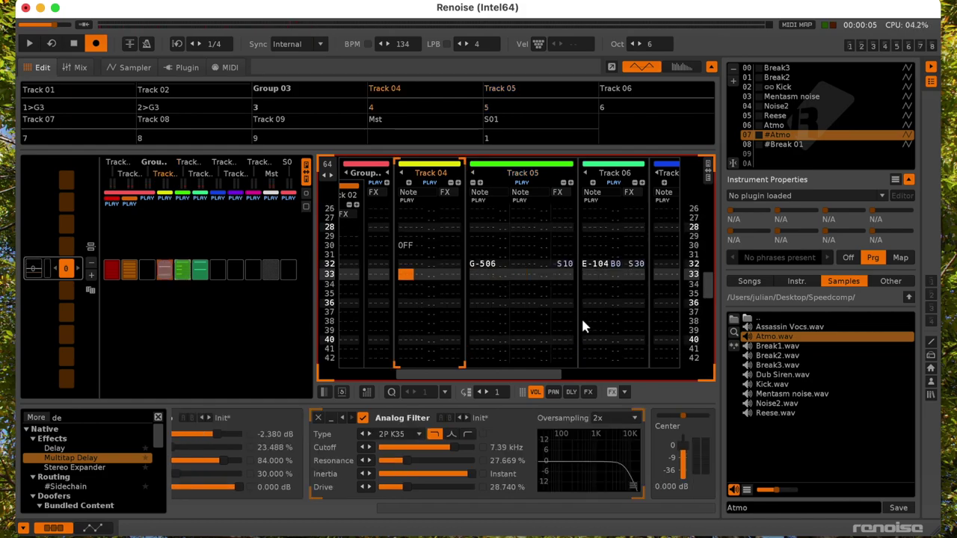
key(Tab)
text(G-70720)
key(space)
key(KP_Enter)
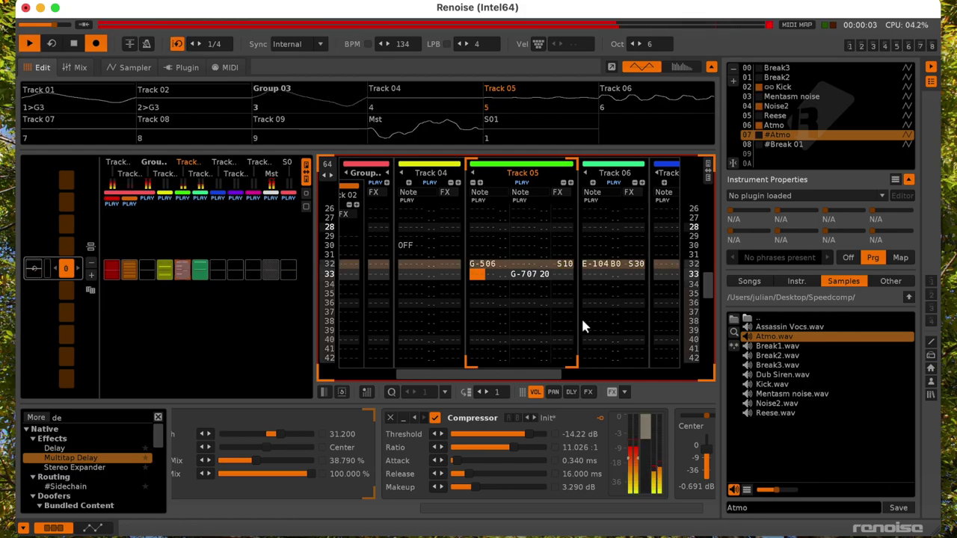
key(KP_Enter)
key(F9)
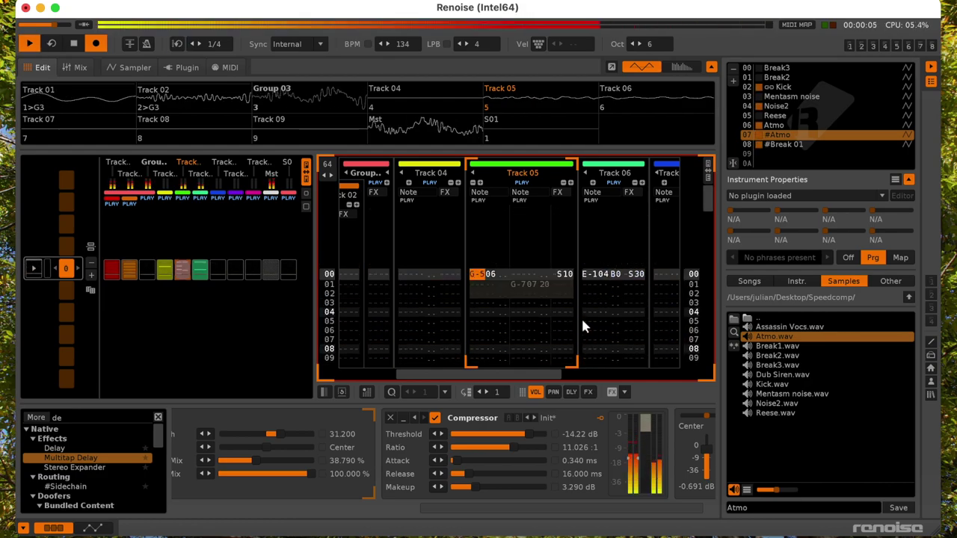
- Add a Bus Compressor to Track 04 with threshold about -8.40 dB and release about 98.25 ms, and adjust its ratio and makeup
key(Left)
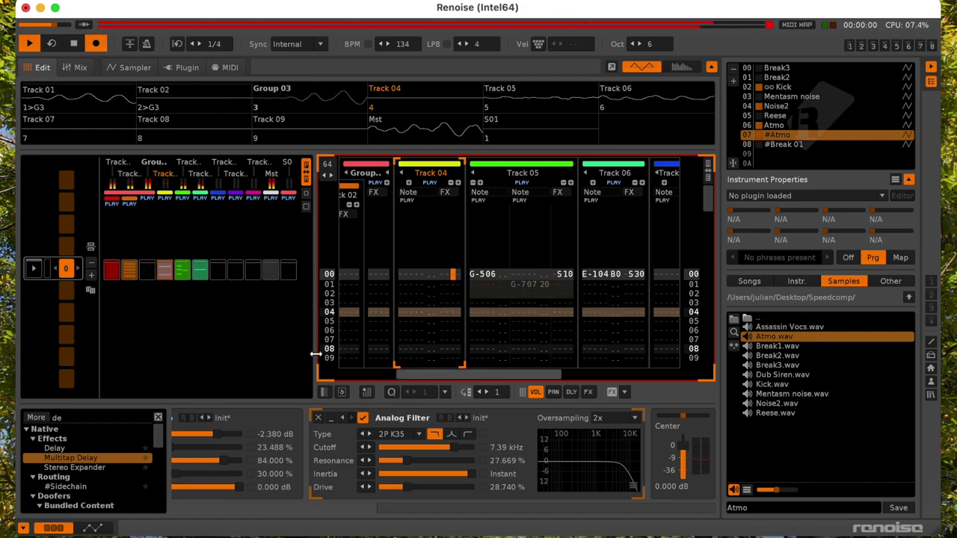
click(64, 417)
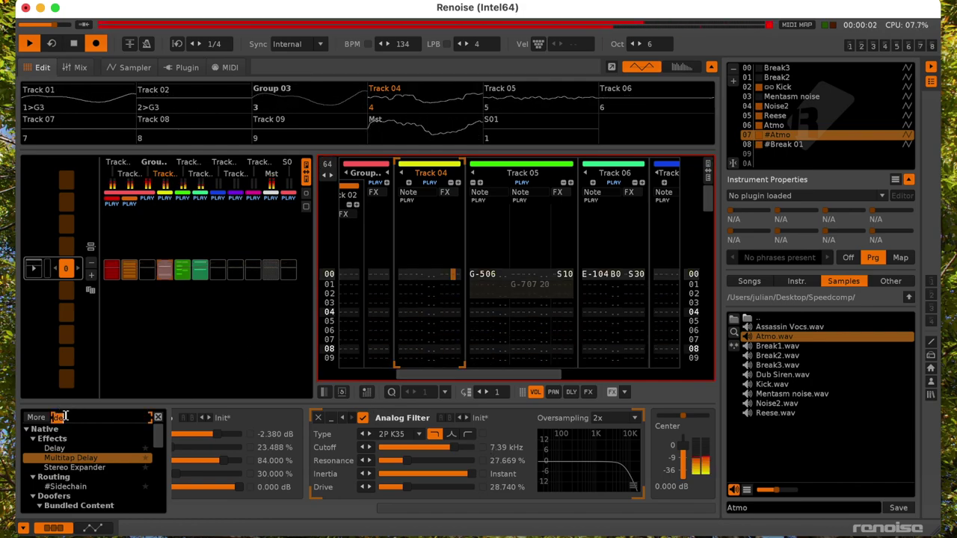
text(comp)
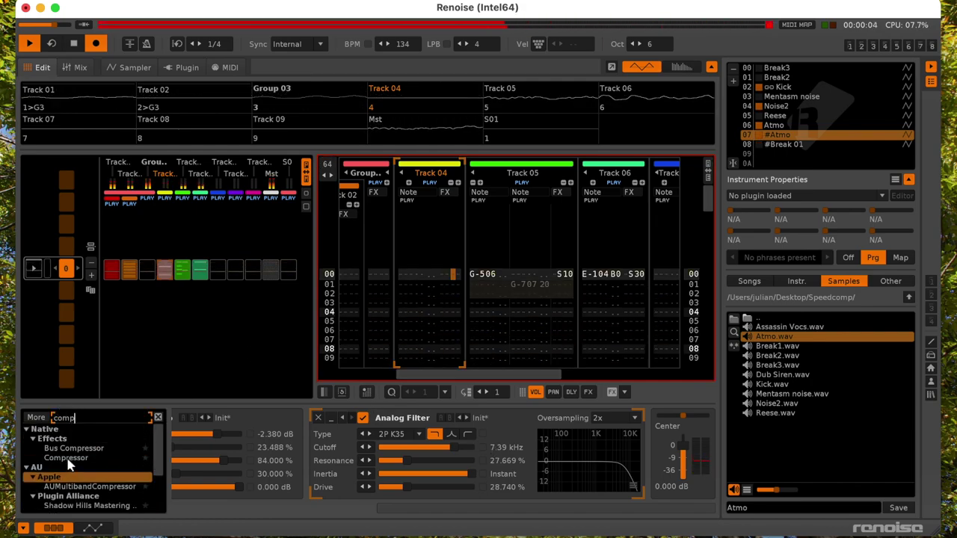
double_click(71, 448)
drag(407, 447, 412, 447)
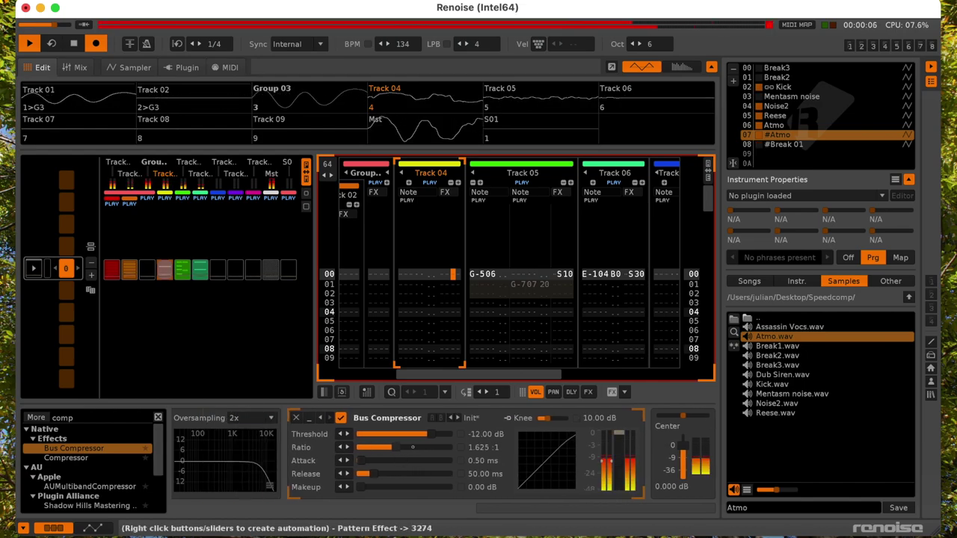
drag(373, 475, 388, 487)
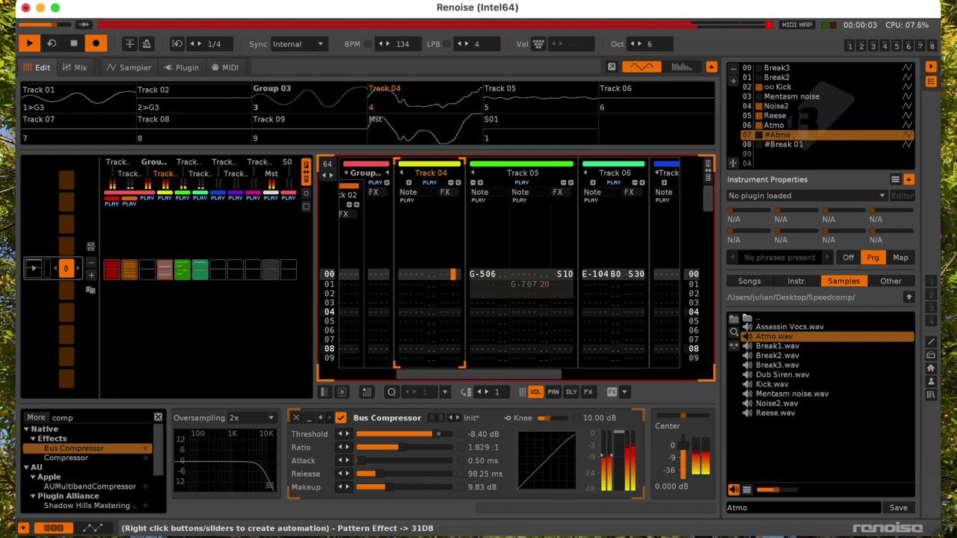
drag(396, 447, 382, 486)
- Add a Bus Compressor to the Master with threshold -12.24 dB, ratio 1.517:1, attack 3.24 ms, release 91.32 ms and makeup 2.04 dB
click(661, 281)
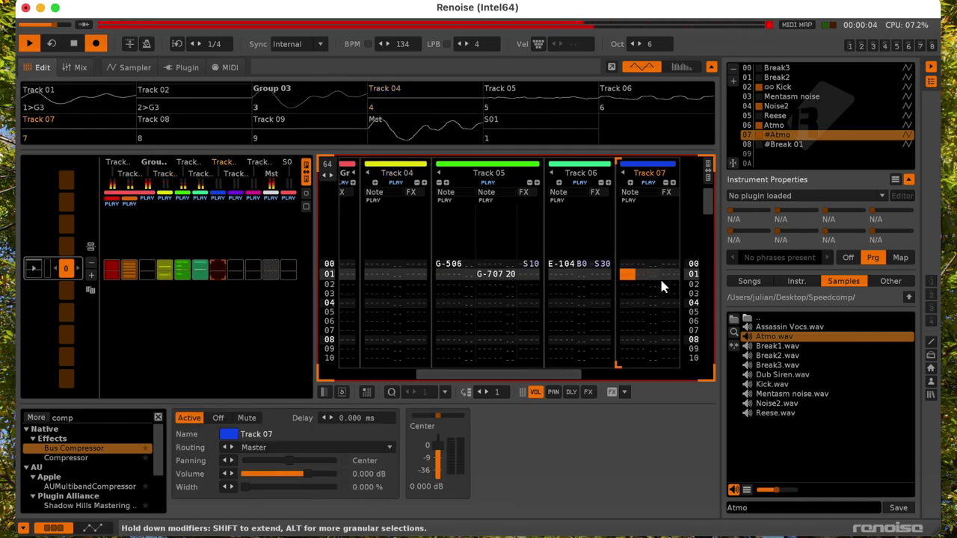
key(Tab)
key(Tab)
key(Tab)
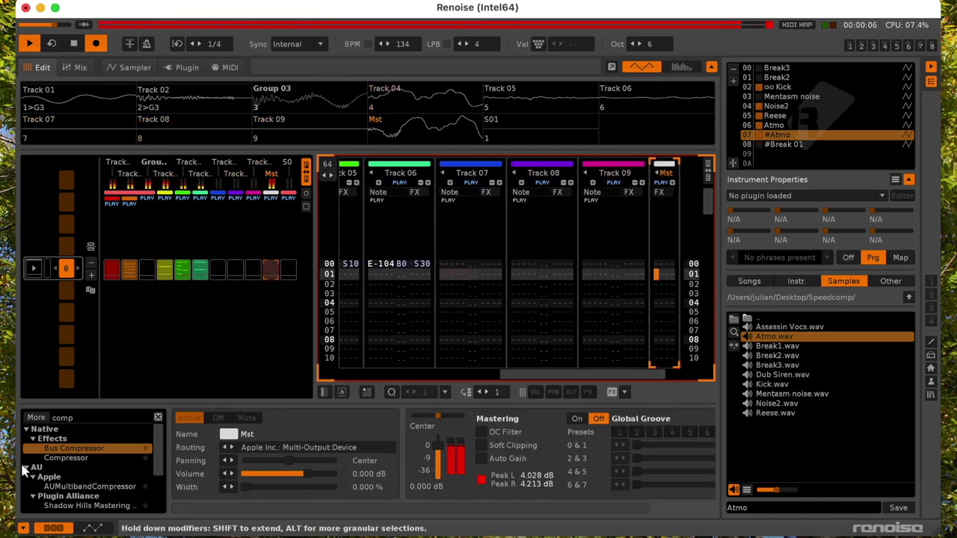
double_click(95, 448)
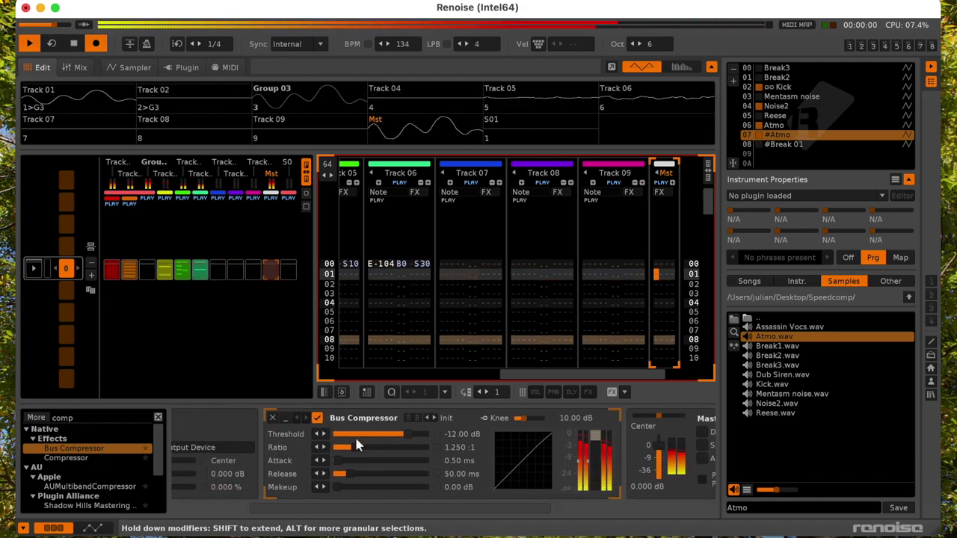
drag(402, 435, 370, 447)
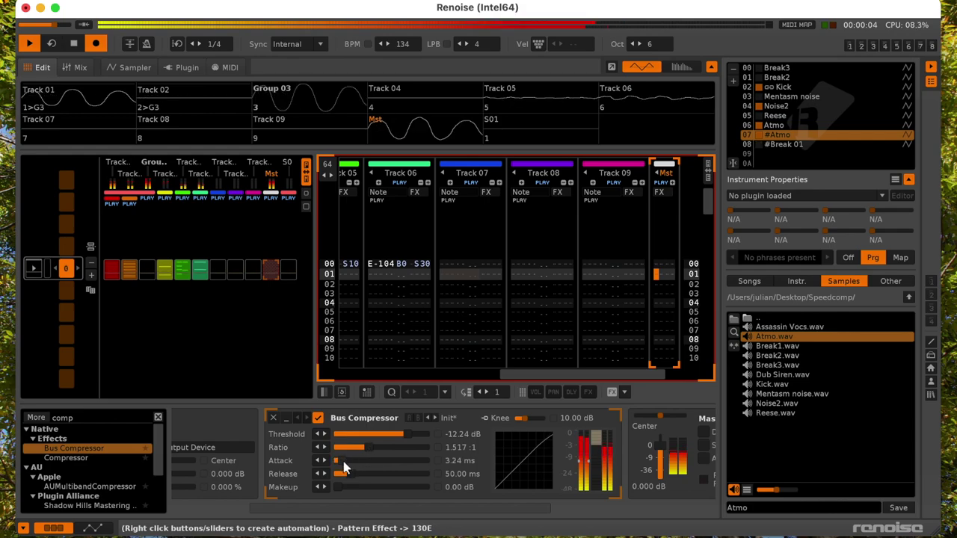
drag(356, 474, 347, 487)
- Add a Maximizer to the Master after the Bus Compressor with its boost at about 1.29 dB
click(116, 417)
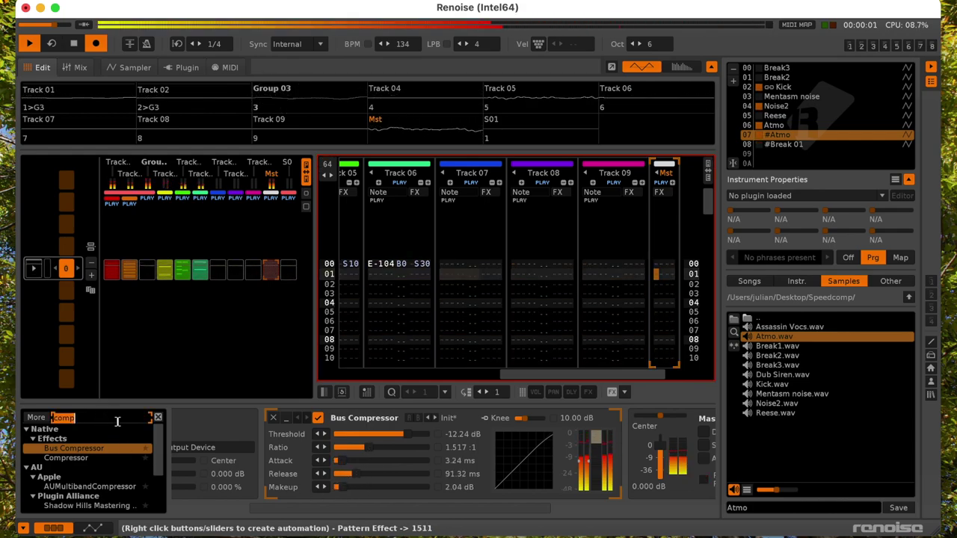
text(max)
double_click(112, 452)
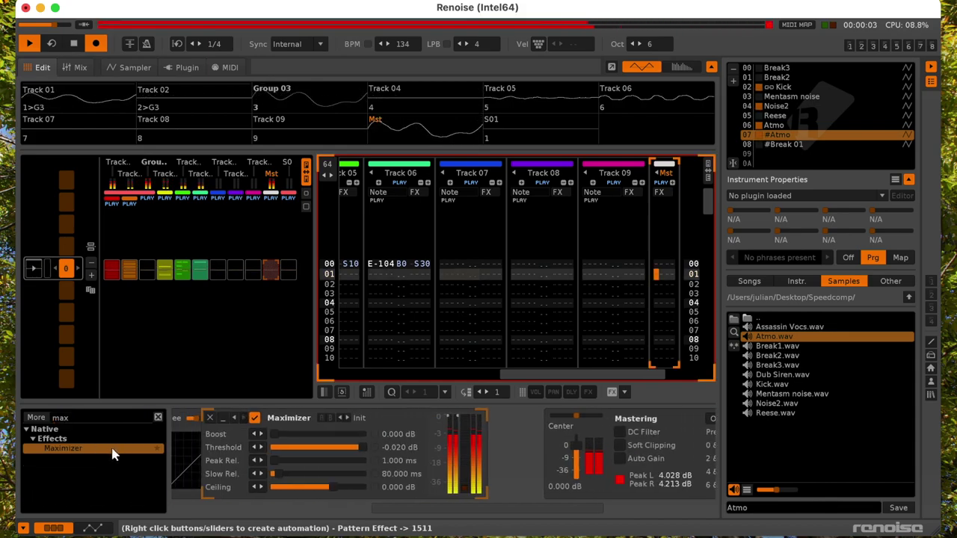
drag(372, 440, 376, 439)
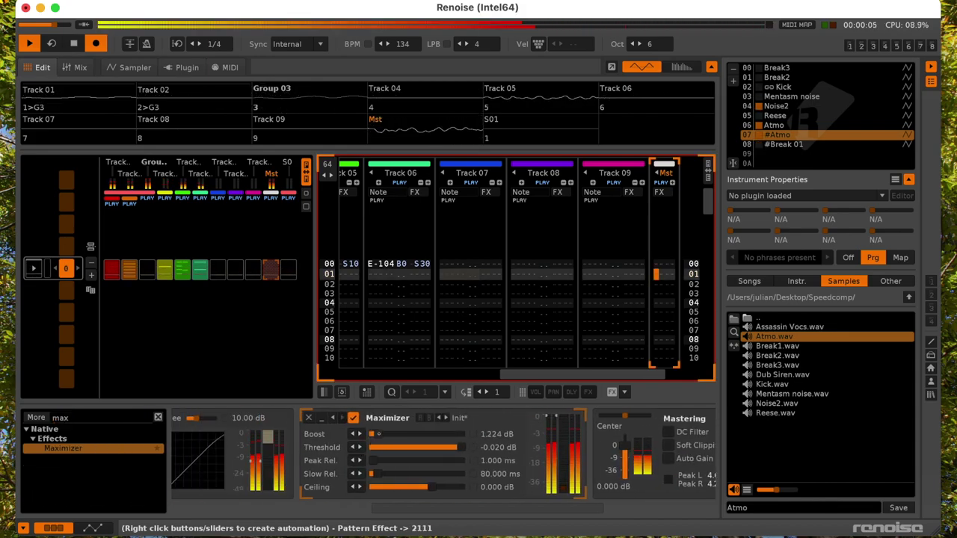
- Set the Master Bus Compressor's threshold to -10.56 dB and its knee to 15.28 dB
drag(457, 508, 364, 507)
key(space)
drag(298, 434, 288, 434)
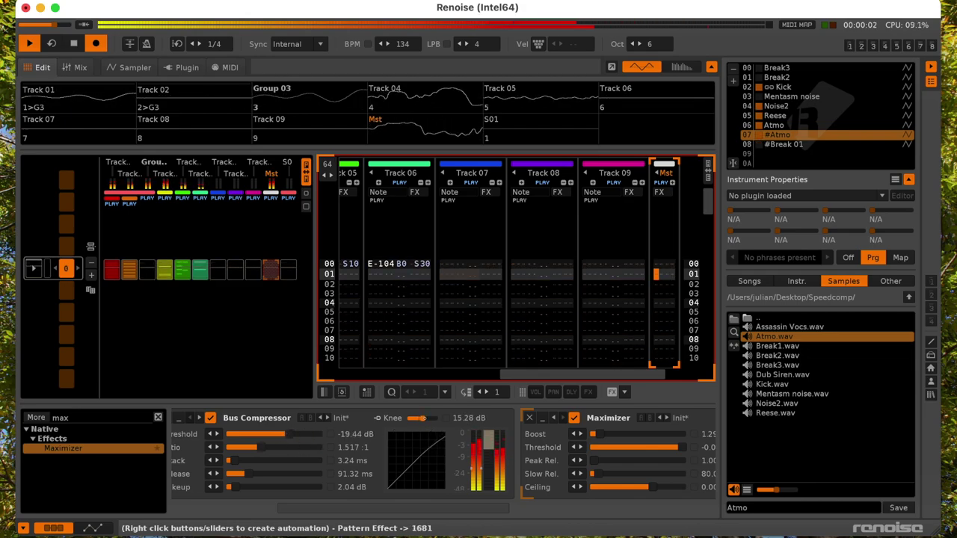
drag(288, 436, 305, 435)
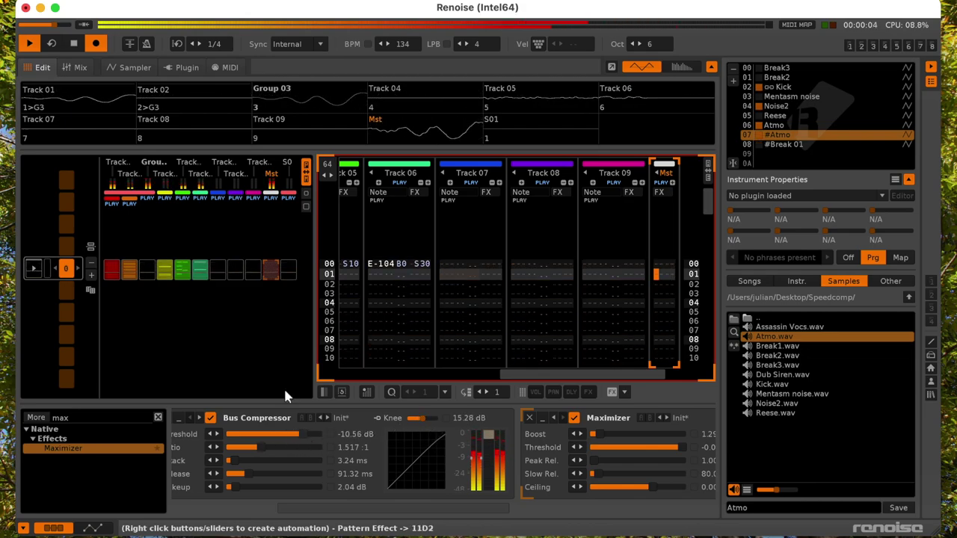
- Lower Track 02's output level to -3.763 dB and stop playback
click(413, 305)
key(shift+Tab)
key(shift+Tab)
key(shift+Tab)
key(shift+Tab)
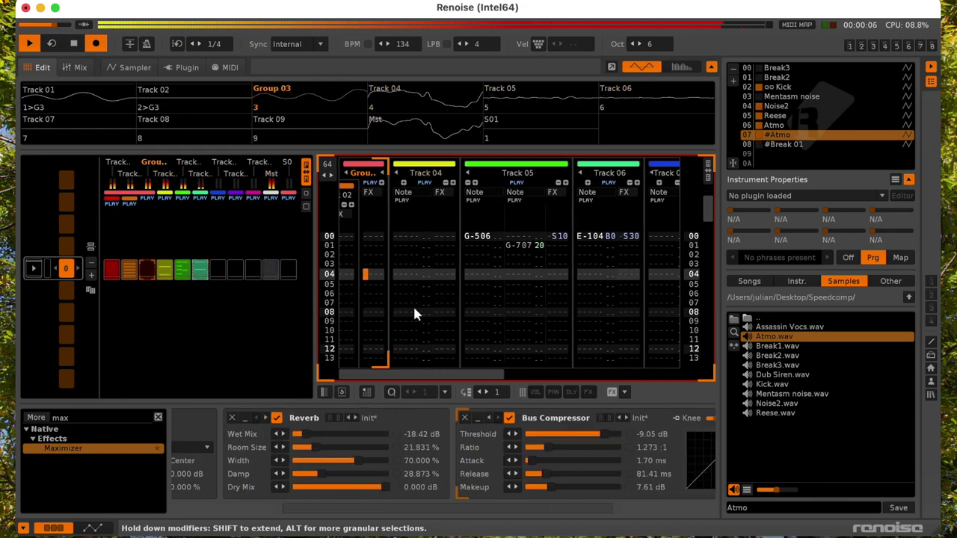
key(shift+Tab)
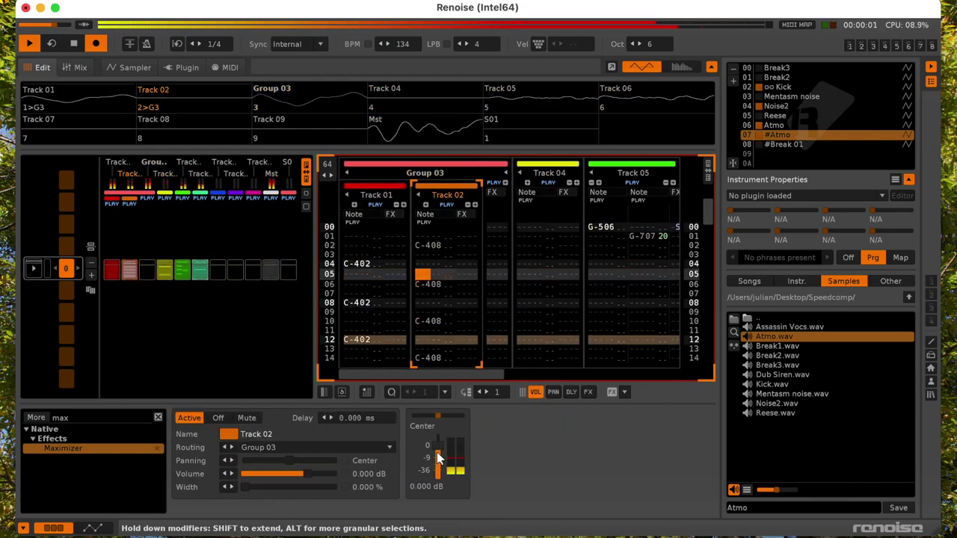
mouse_move(438, 458)
mouse_down()
mouse_move(438, 468)
mouse_move(438, 453)
mouse_up()
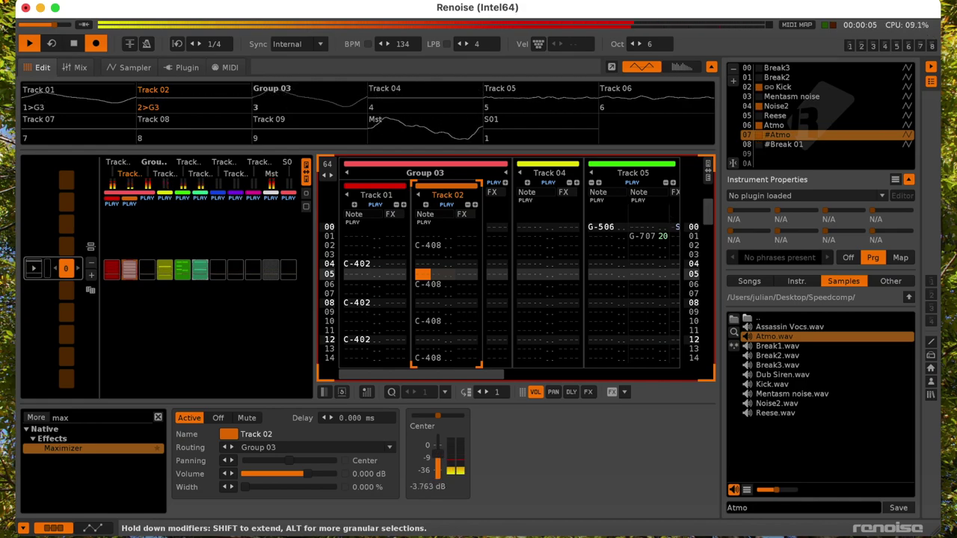
key(space)
- Place the edit cursor at line 00 of Track 07 and audition the Break3 sample in the Sampler's waveform view
click(794, 69)
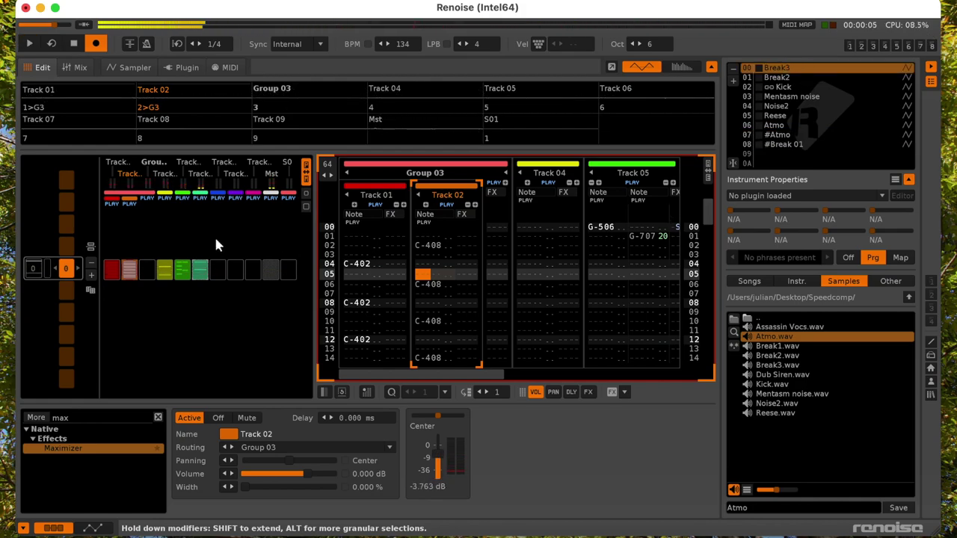
key(Tab)
key(Tab)
key(Tab)
key(Tab)
key(Tab)
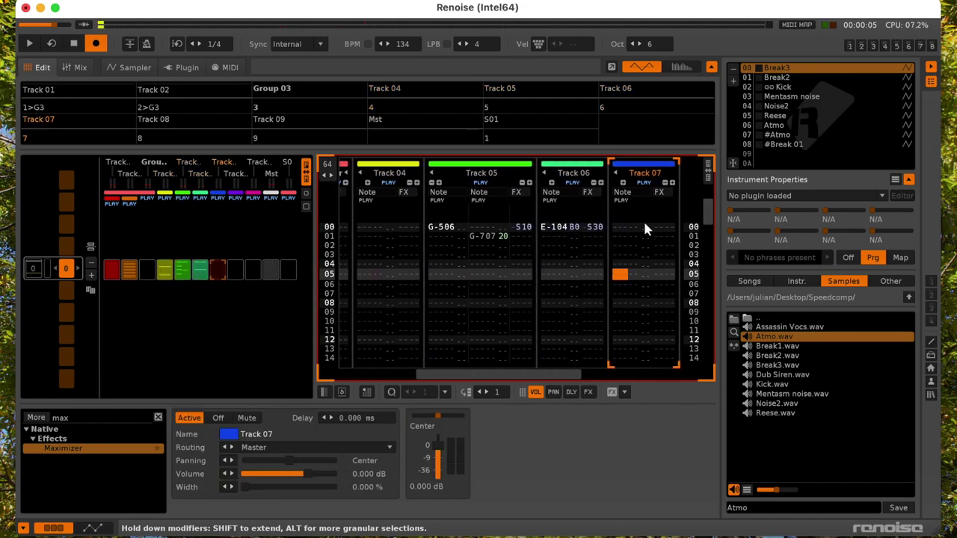
key(Home)
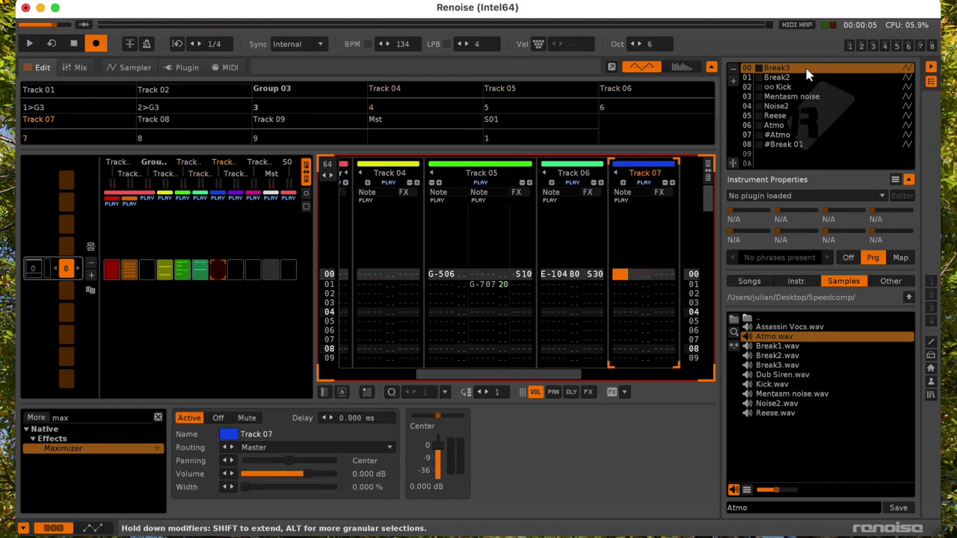
key(F3)
click(371, 190)
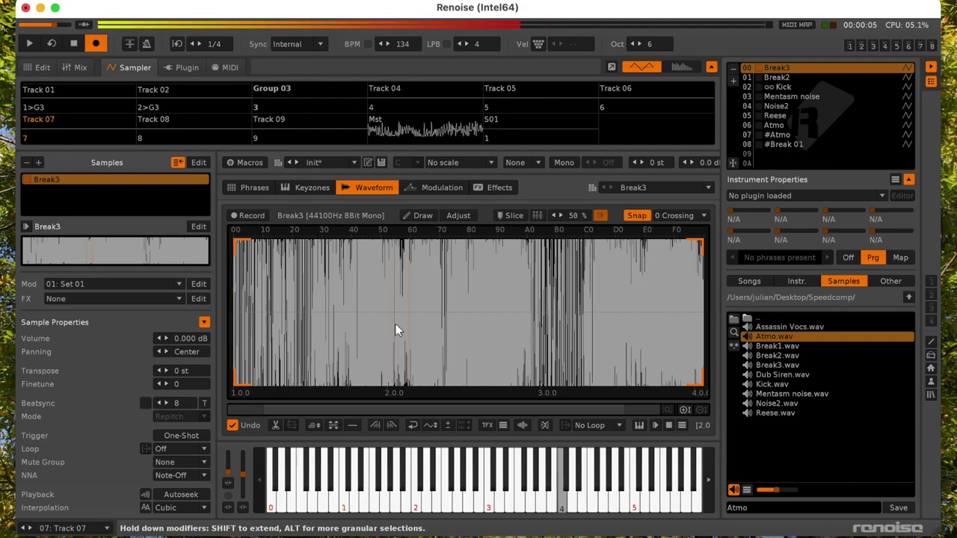
- Audition Break2 sections and copy the quiet section between beat 2 and the second kick into a new instrument
click(833, 78)
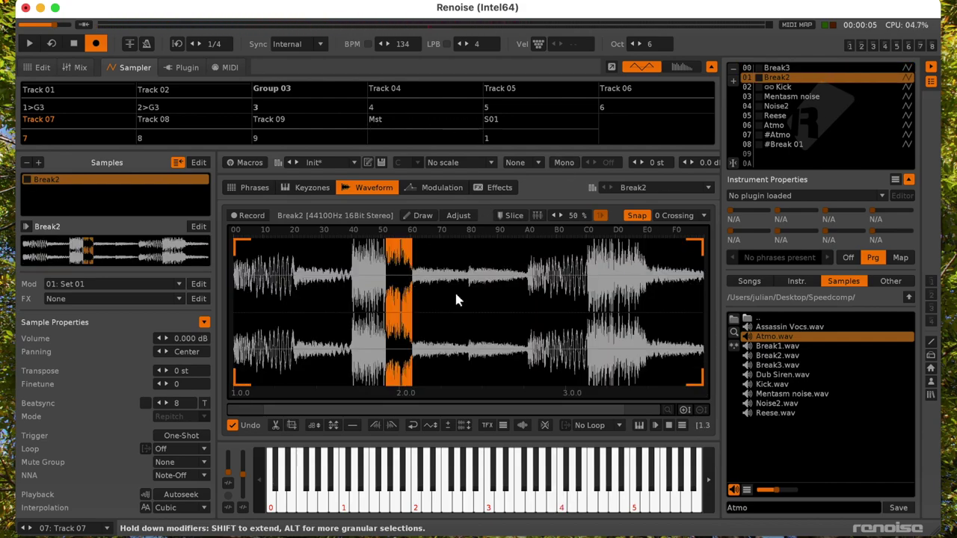
click(488, 294)
drag(524, 285, 585, 292)
key(Return)
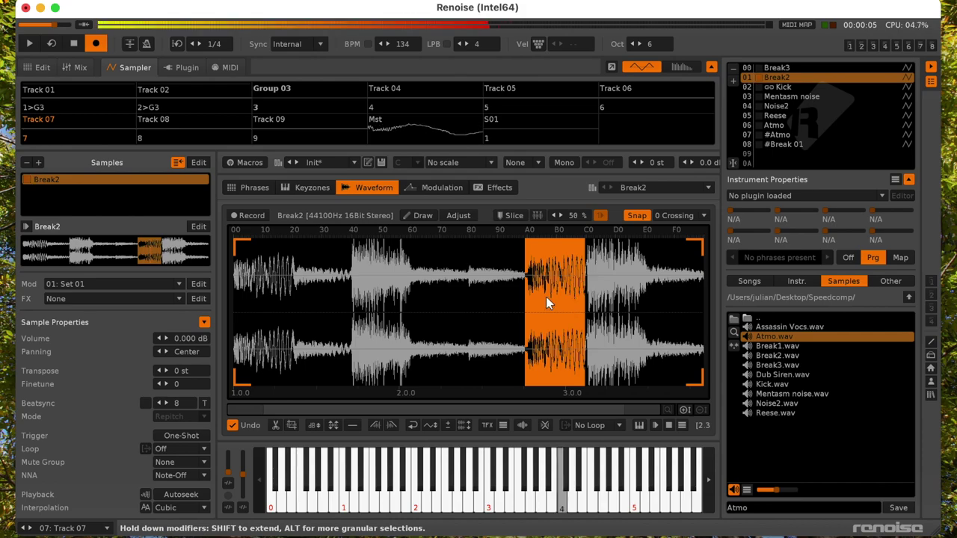
drag(467, 282, 527, 296)
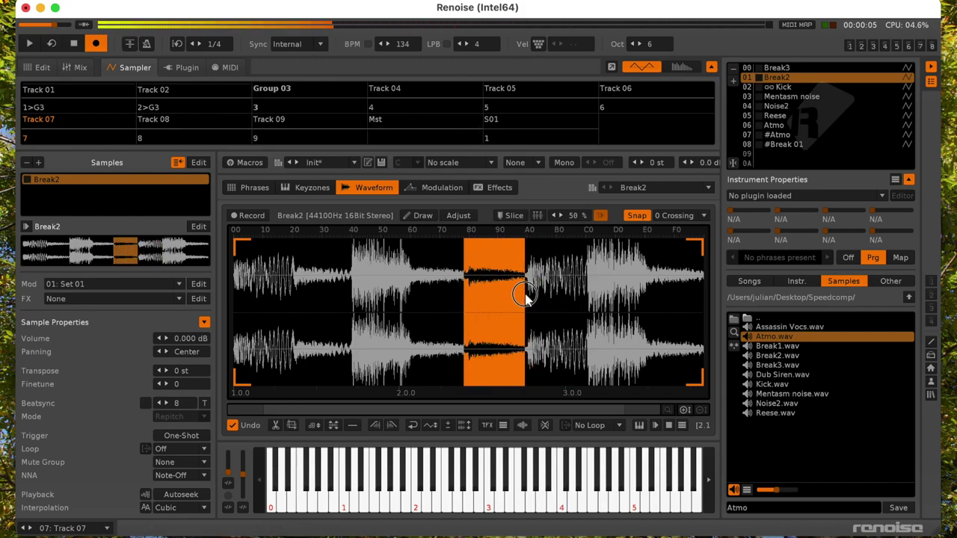
right_click(485, 290)
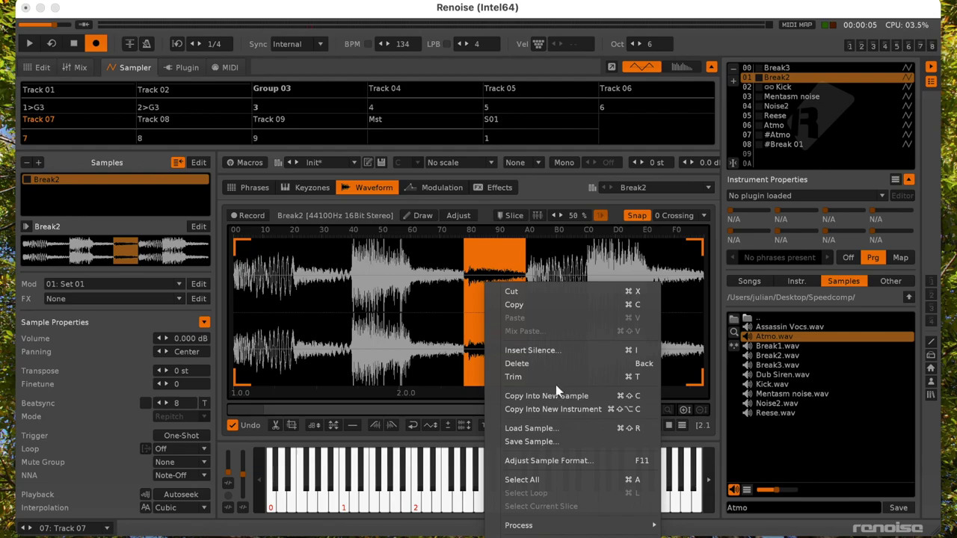
click(549, 410)
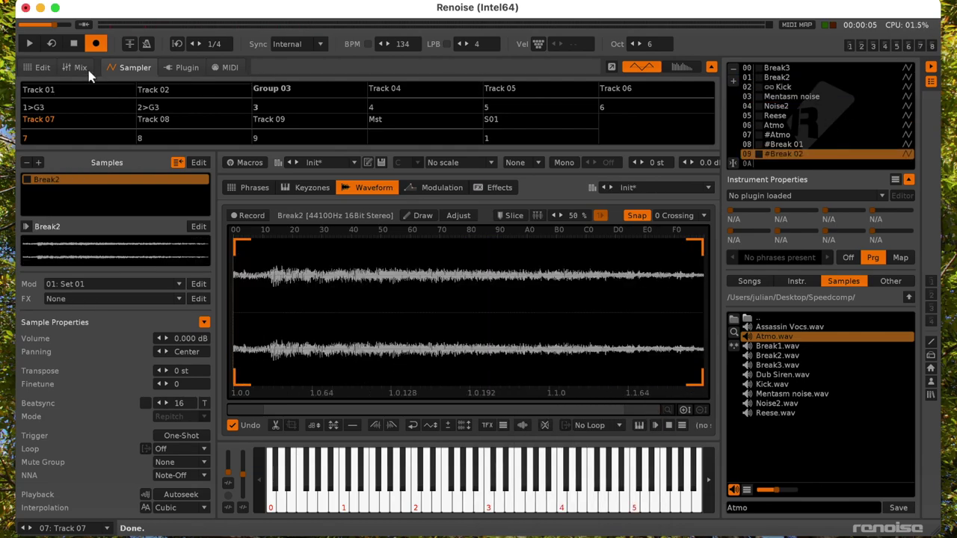
- Insert a new track after Track 02 inside the drum group in the pattern editor
click(41, 68)
click(385, 277)
key(shift+Tab)
key(shift+Tab)
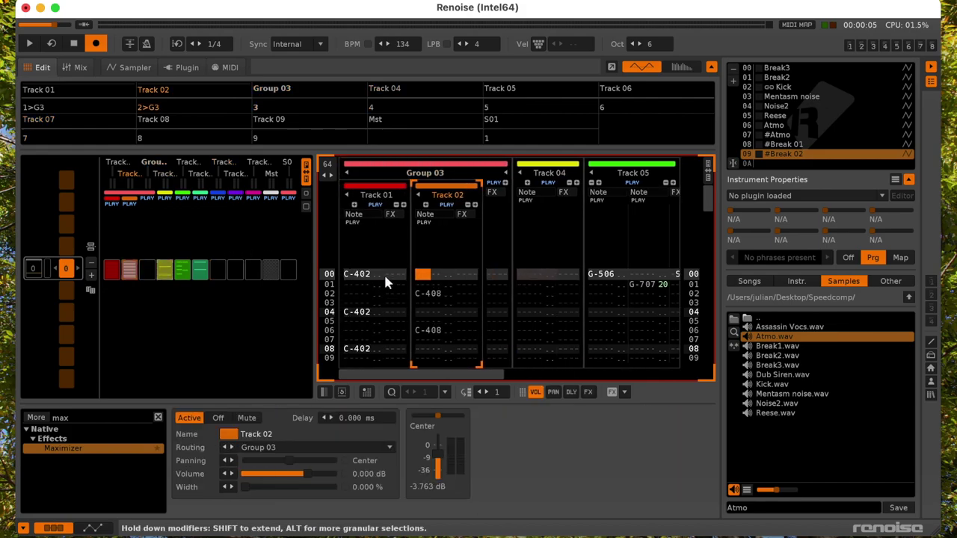
key(super+t)
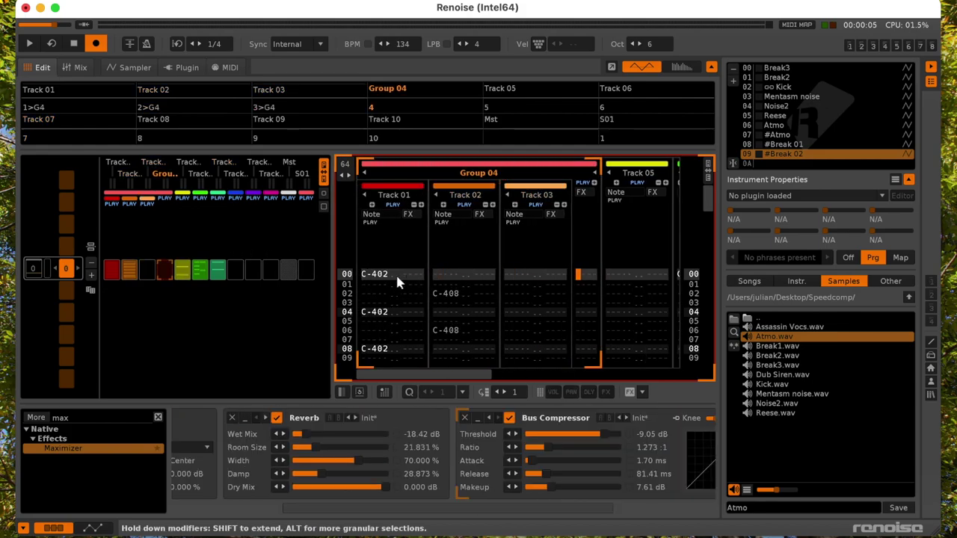
- Enter C-5 notes of instrument 09 at lines 02 and 03 of Track 03, with the octave lowered to 4
key(Down)
key(Down)
key(q)
key(q)
key(Up)
key(Up)
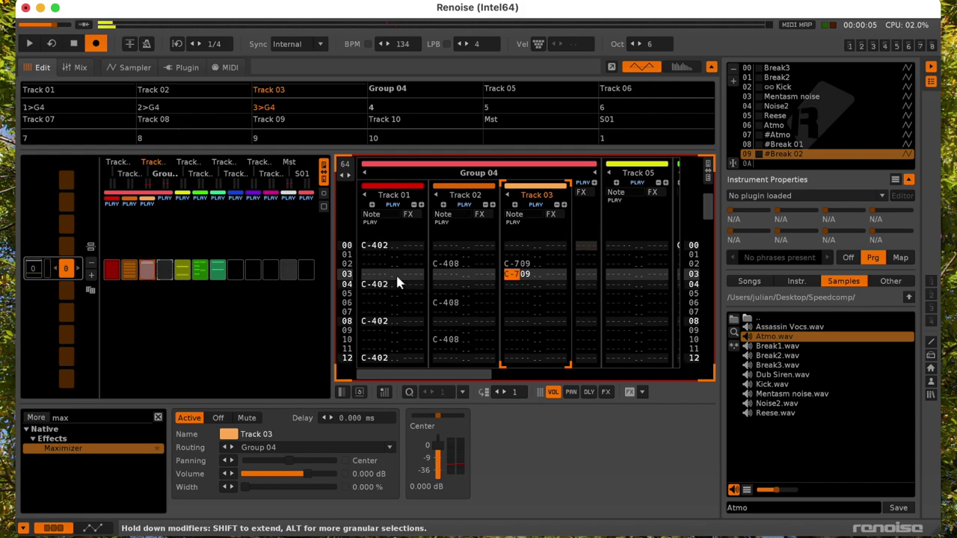
key(q)
key(q)
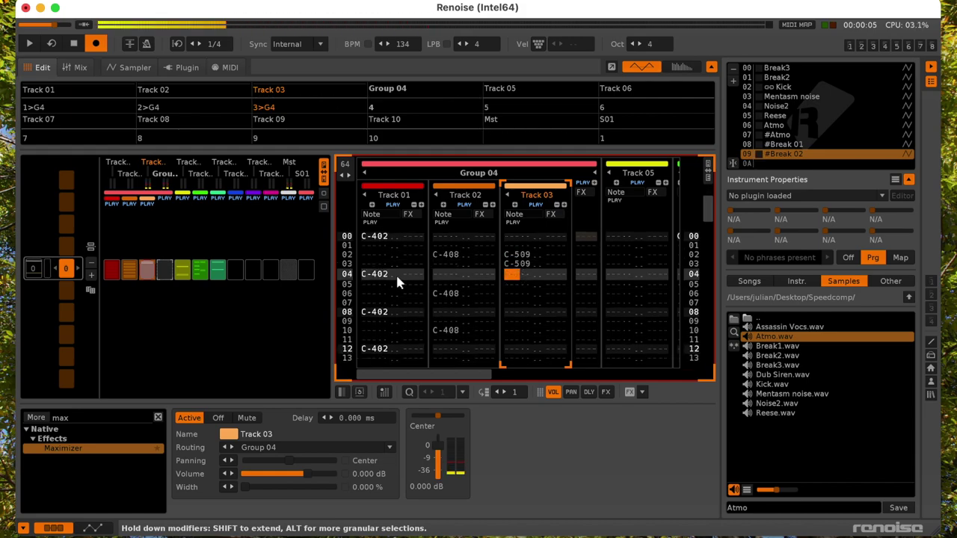
- Change Track 03's note at line 03 to C-4 and play the pattern briefly
key(Up)
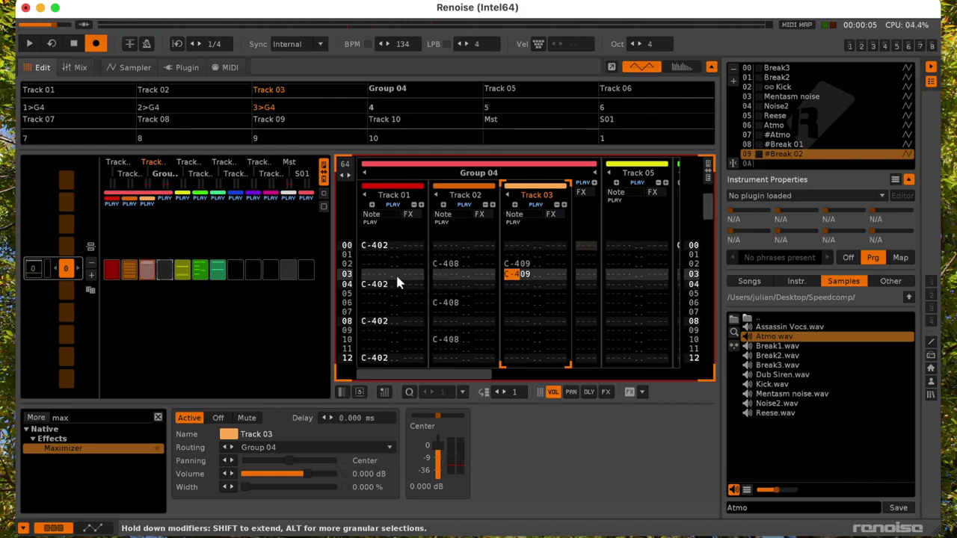
key(Up)
key(q)
key(z)
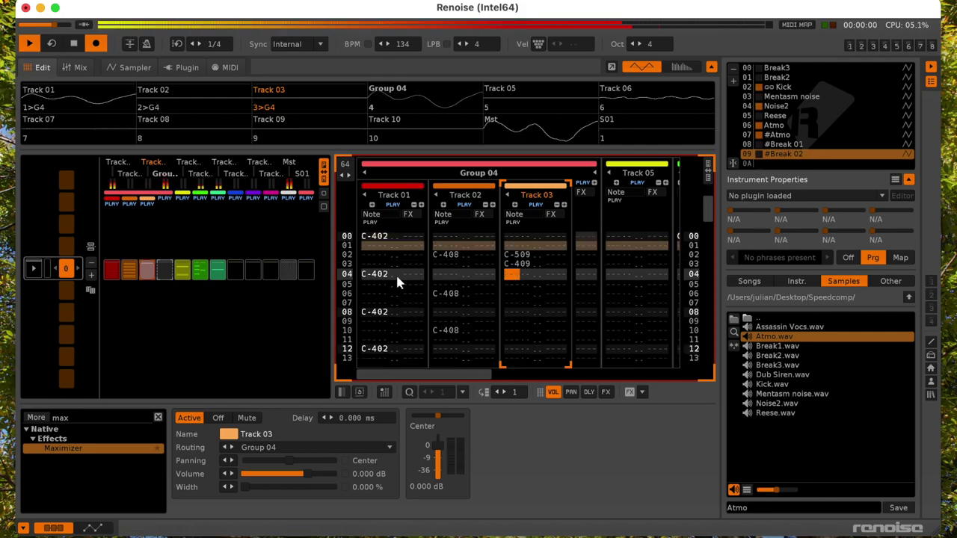
key(Up)
key(Up)
key(Up)
key(Up)
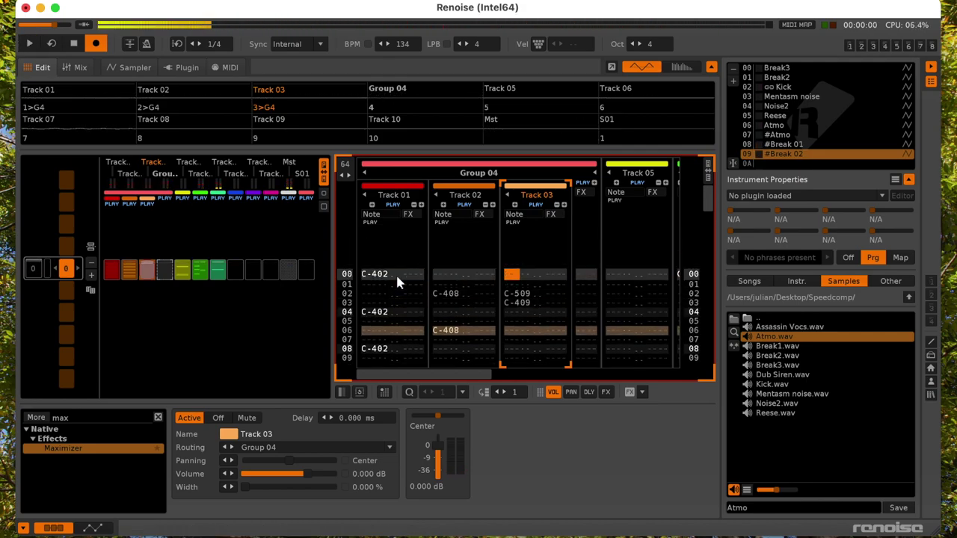
- Change Track 03's note at line 02 to C-4 and play the pattern from its start
key(Down)
key(Down)
key(Down)
key(Up)
key(z)
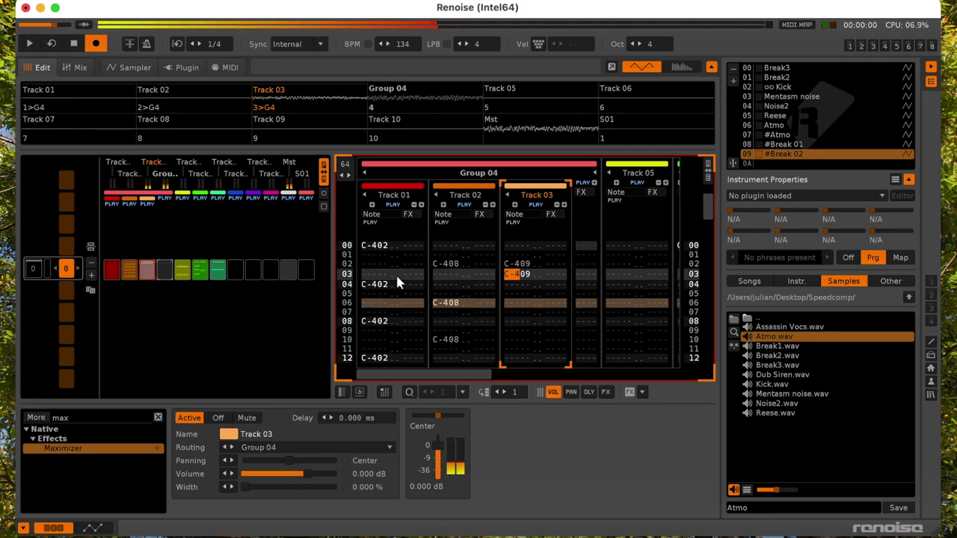
key(space)
key(space)
key(Up)
key(space)
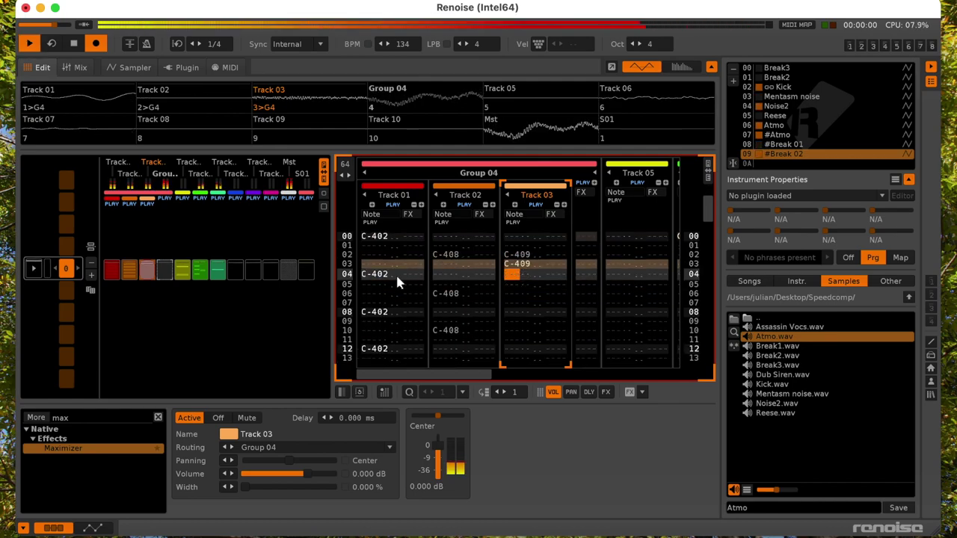
- Enter C-4 notes of instrument 09 at lines 06, 11 and 14 of Track 03
key(Down)
key(Down)
key(space)
key(space)
key(Down)
key(z)
key(z)
key(Down)
key(Down)
key(z)
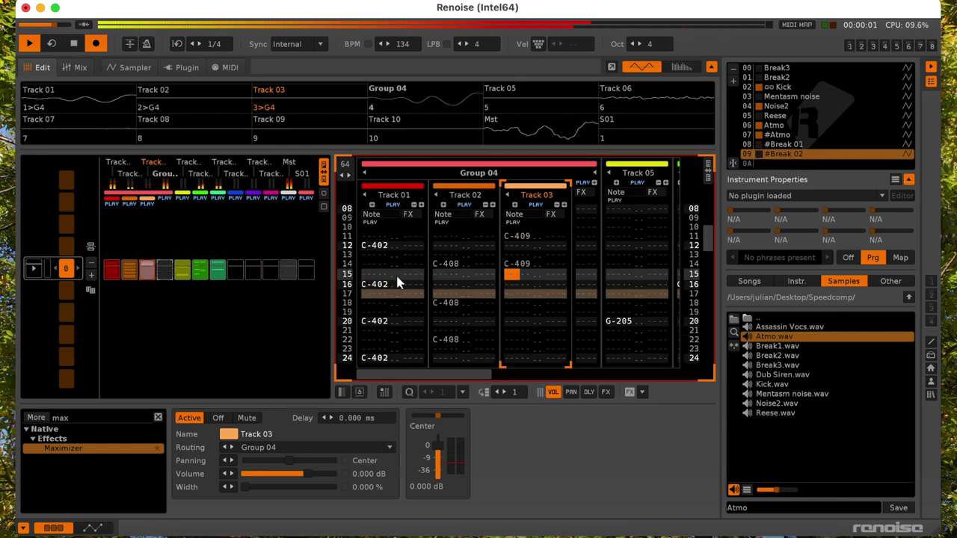
- Repeat Track 03's opening 16 lines across the rest of the 64-line pattern by copying and pasting progressively larger blocks
key(space)
key(Page_Up)
key(shift+Page_Down)
key(super+c)
key(super+v)
key(Page_Up)
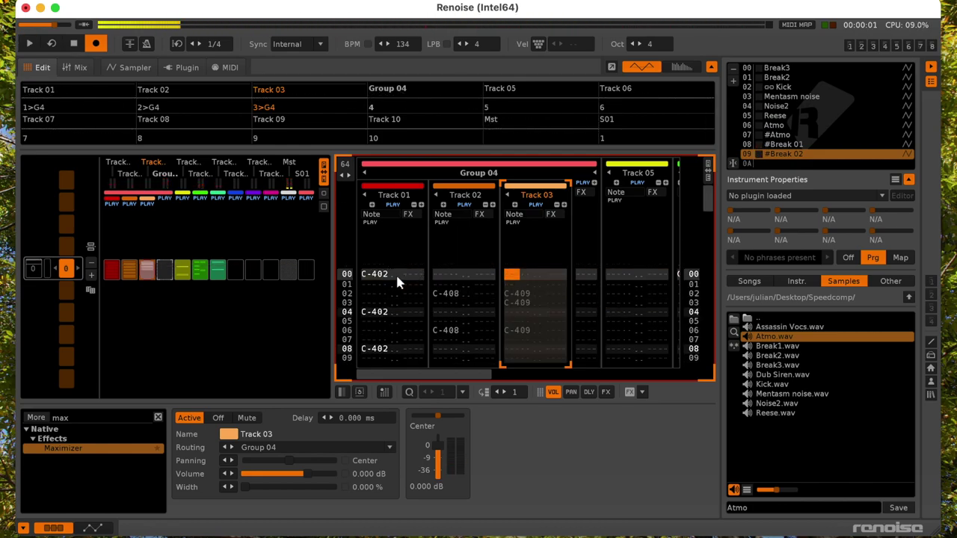
key(shift+Page_Down)
key(shift+Page_Down)
key(super+c)
key(super+v)
key(Page_Up)
key(Page_Up)
- Play the pattern and lower Track 03's output level to -6.395 dB
key(space)
key(Left)
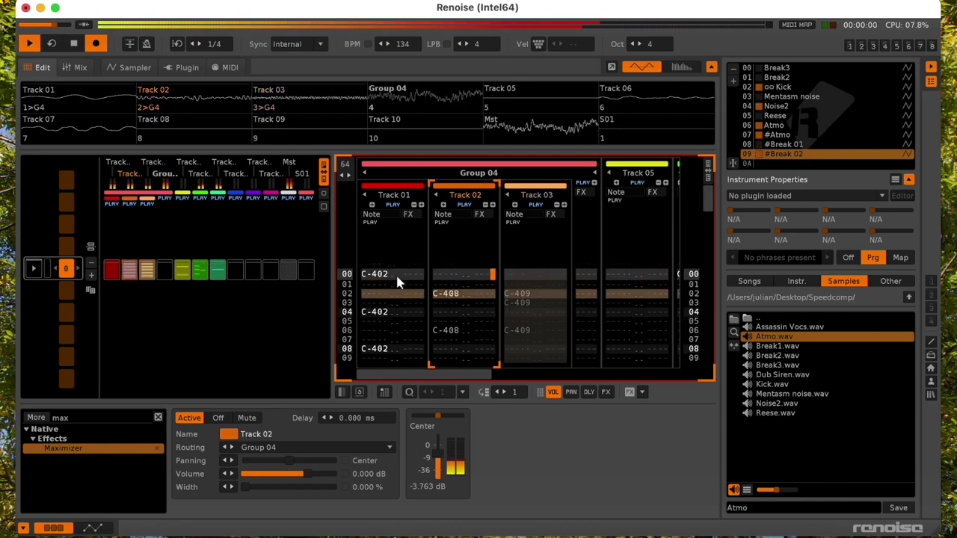
key(Right)
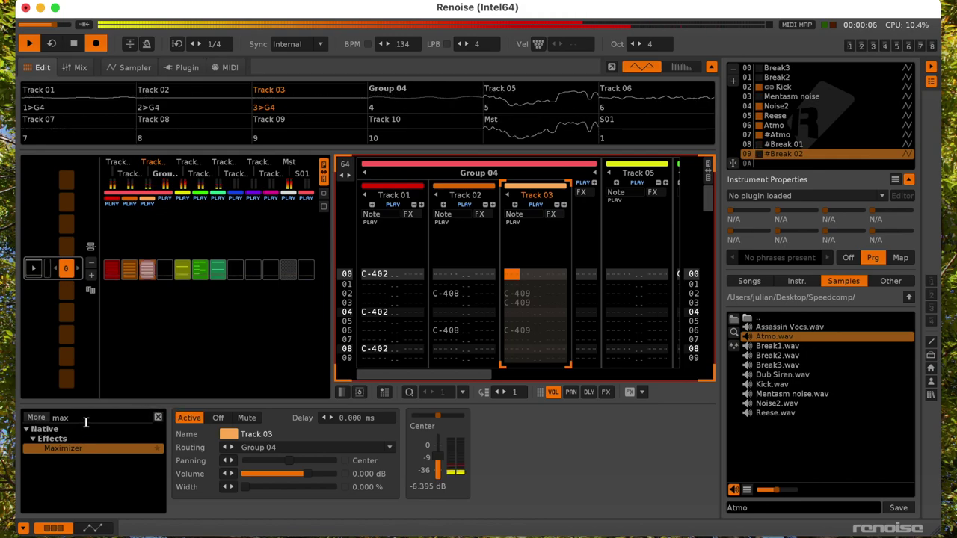
- Add a Multitap Delay to Track 03 with the Dub Simple preset and set its amount to -17.97 dB
key(BackSpace)
key(BackSpace)
key(BackSpace)
text(de)
click(91, 458)
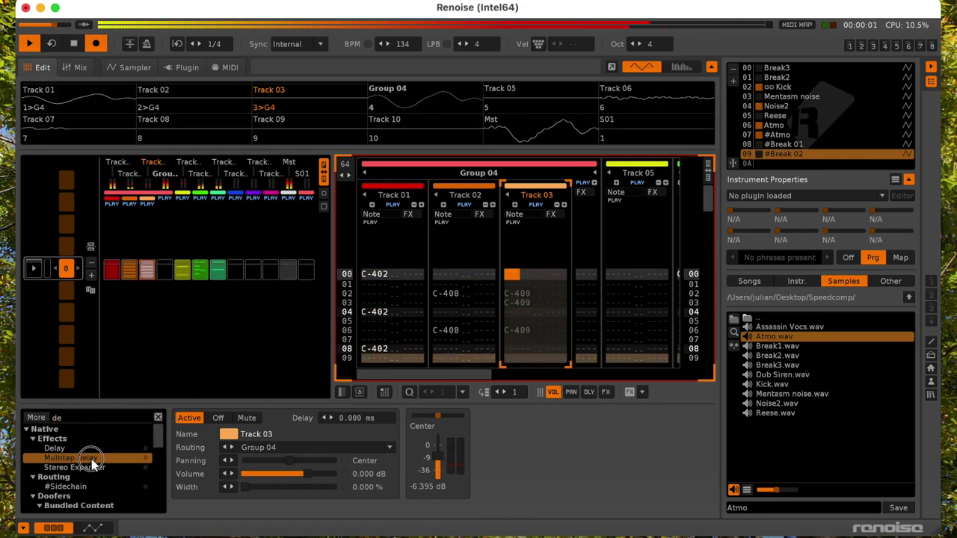
drag(91, 458, 537, 423)
click(508, 418)
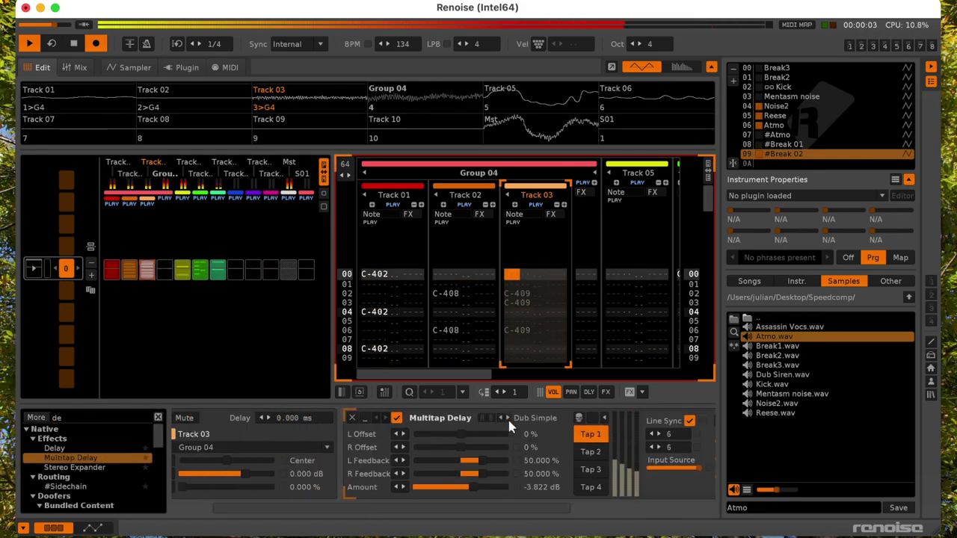
drag(434, 488, 433, 486)
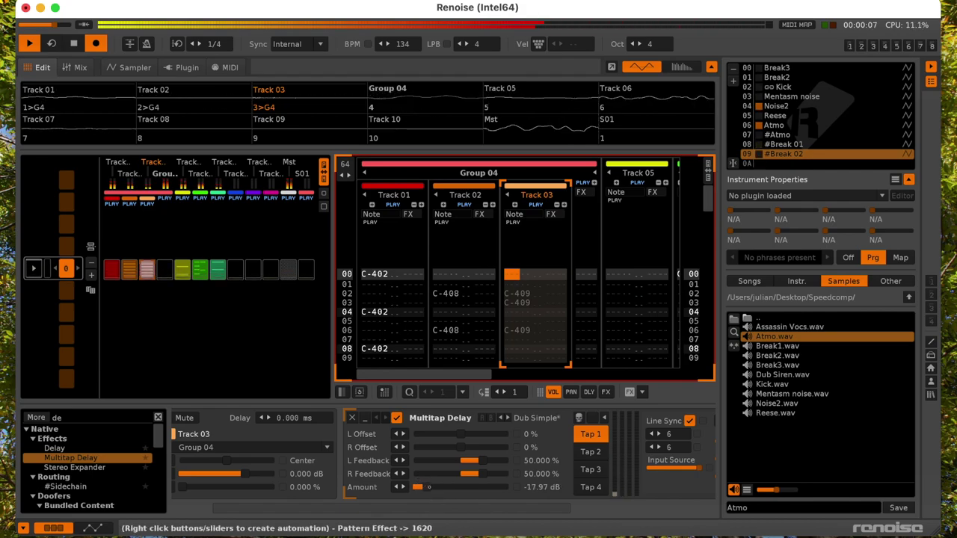
- Place the edit cursor at line 00 of Track 08 and select the Mentasm noise instrument
key(Tab)
key(Tab)
key(Tab)
key(Tab)
key(Tab)
key(Tab)
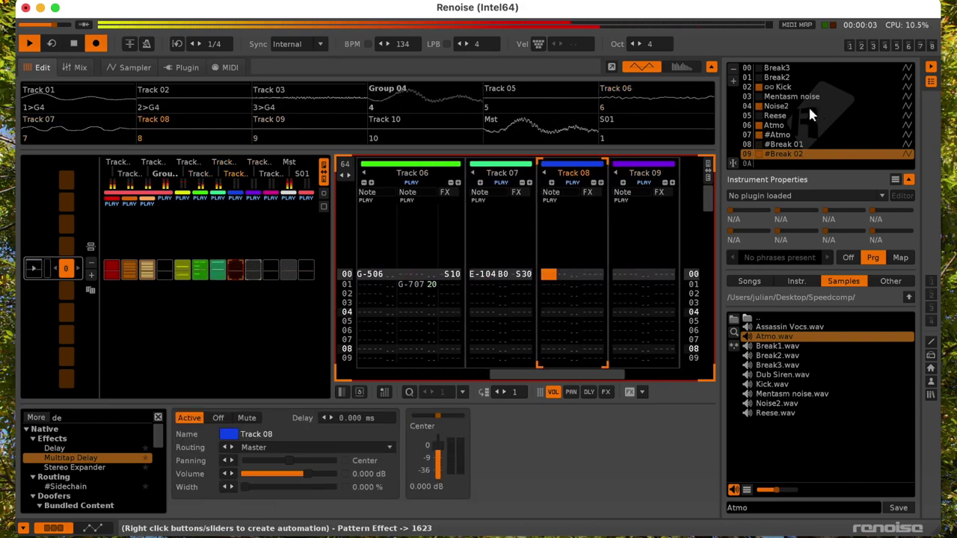
scroll(810, 108, up, 4)
scroll(808, 107, down, 1)
scroll(808, 107, up, 3)
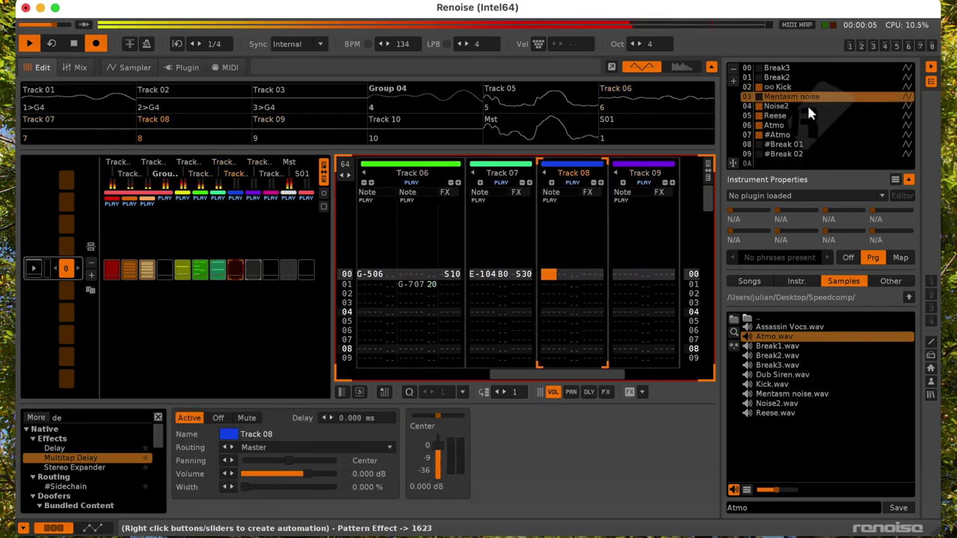
- Stop playback and load the Assassin Vocs.wav sample into the empty instrument slot 0A
scroll(809, 99, down, 7)
key(space)
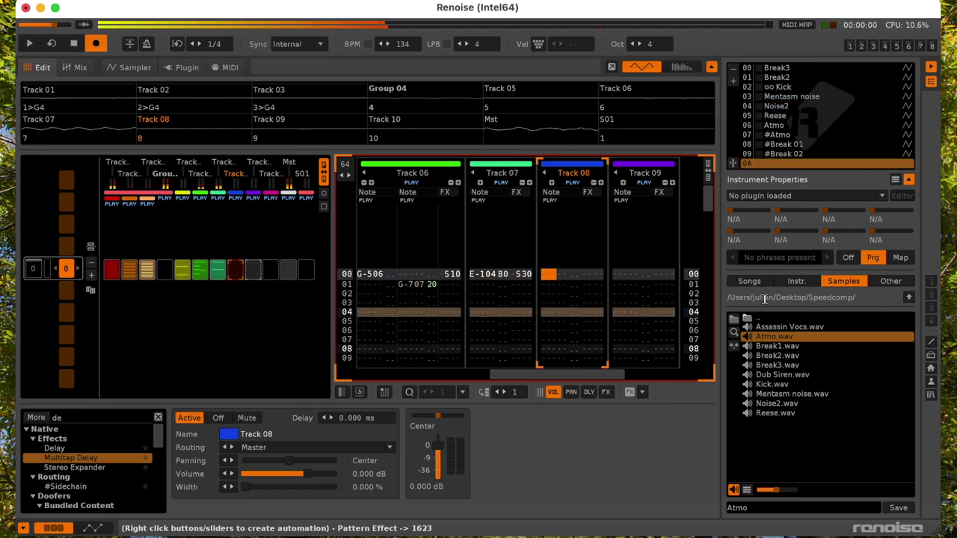
double_click(775, 328)
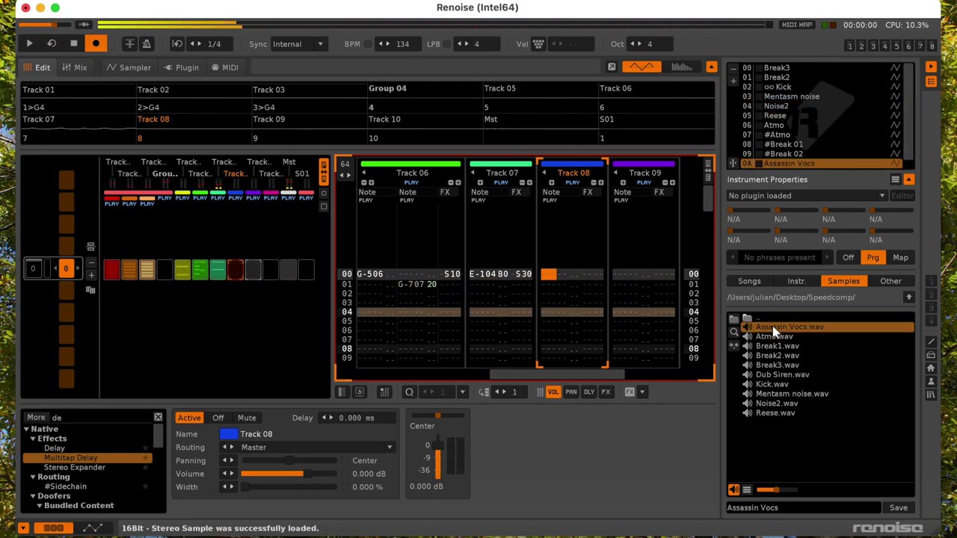
- Trim the Assassin Vocs sample to the vocal phrase starting just after the 17.0 mark of its waveform
double_click(817, 165)
right_click(440, 278)
scroll(481, 308, up, 4)
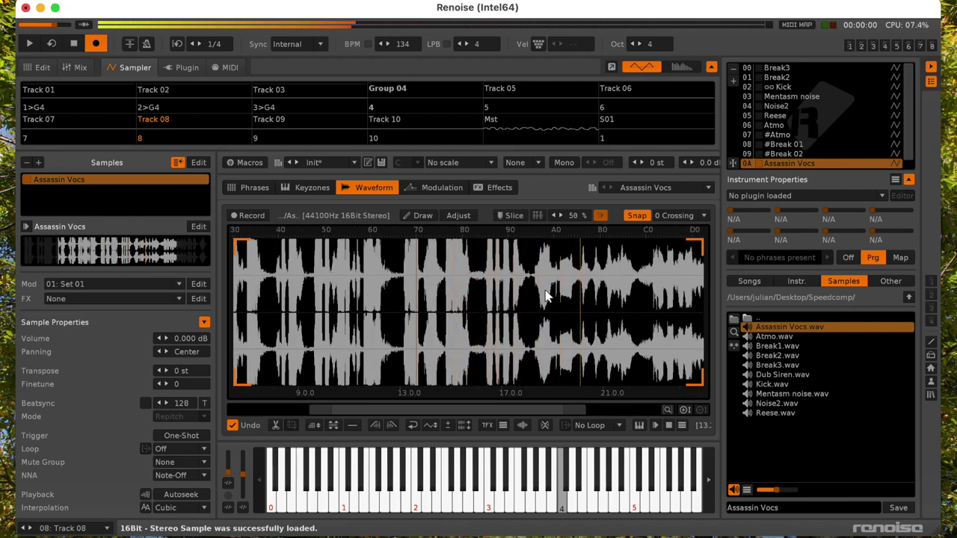
drag(533, 288, 635, 289)
right_click(627, 288)
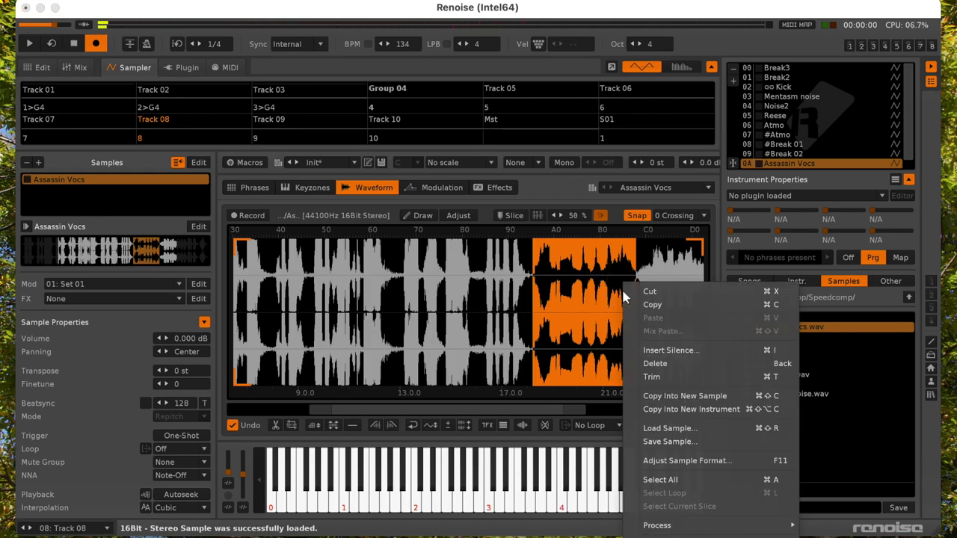
click(666, 375)
- Enter an Assassin Vocs note at G-3 on line 00 of Track 08 and play the pattern
click(43, 69)
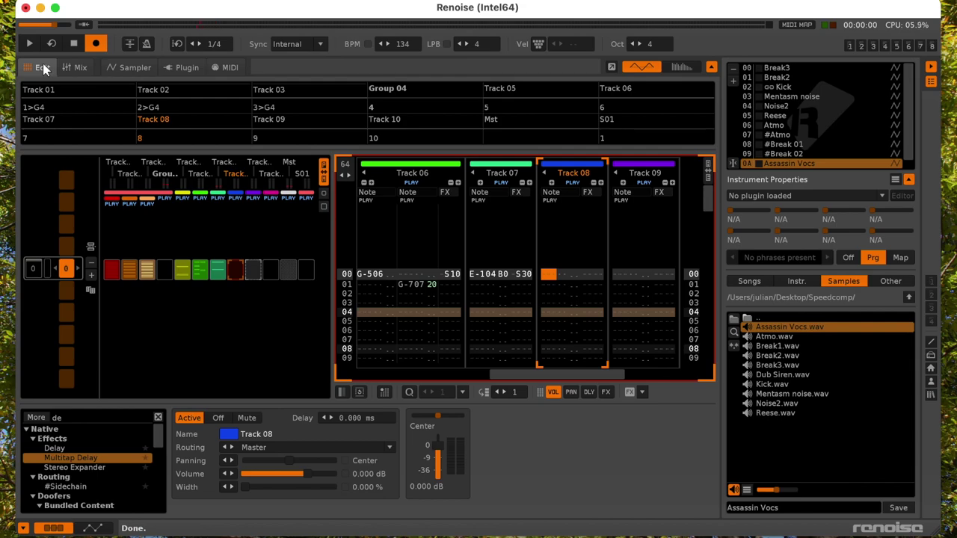
key(e)
key(b)
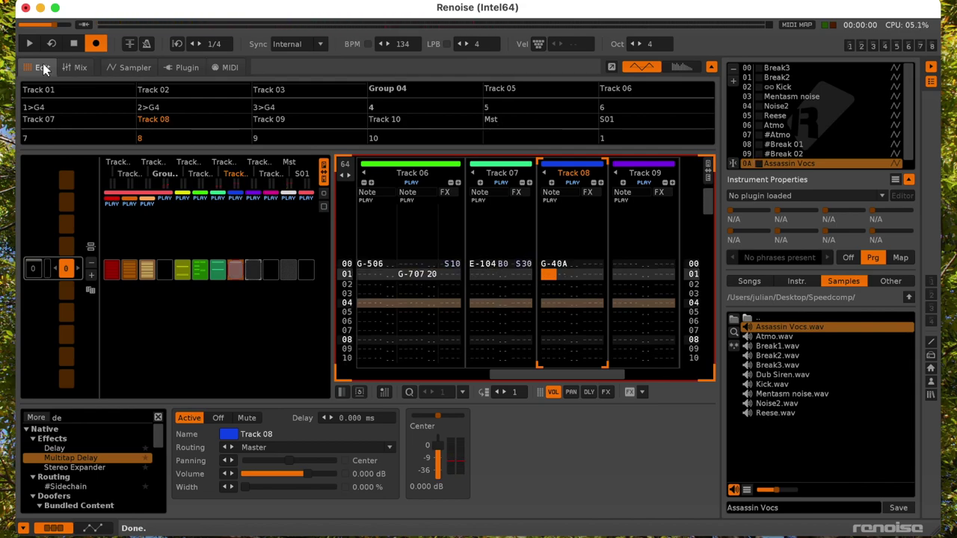
key(Up)
key(KP_Divide)
key(b)
key(space)
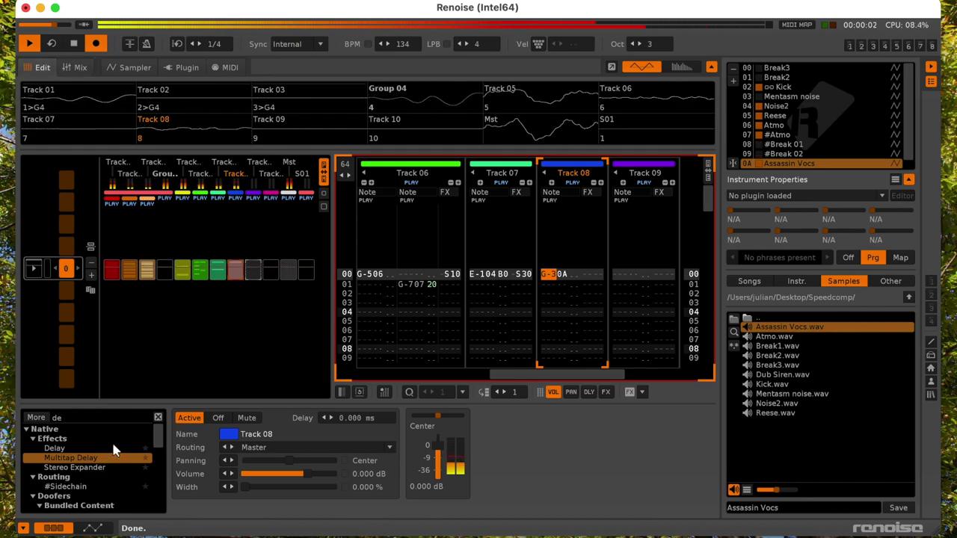
- Add a Multitap Delay to Track 08 with the Dub Simple preset and set its amount to -12.98 dB
double_click(71, 457)
key(space)
key(space)
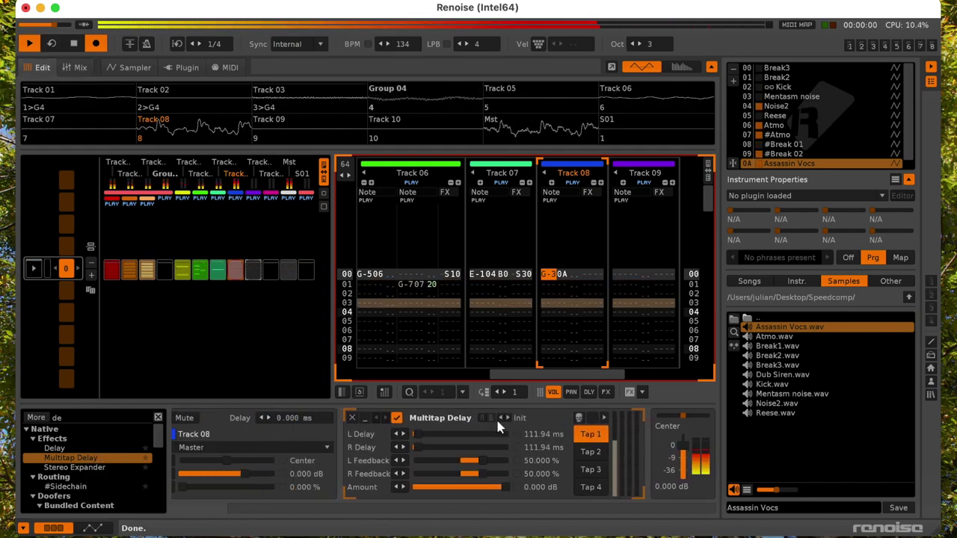
click(506, 416)
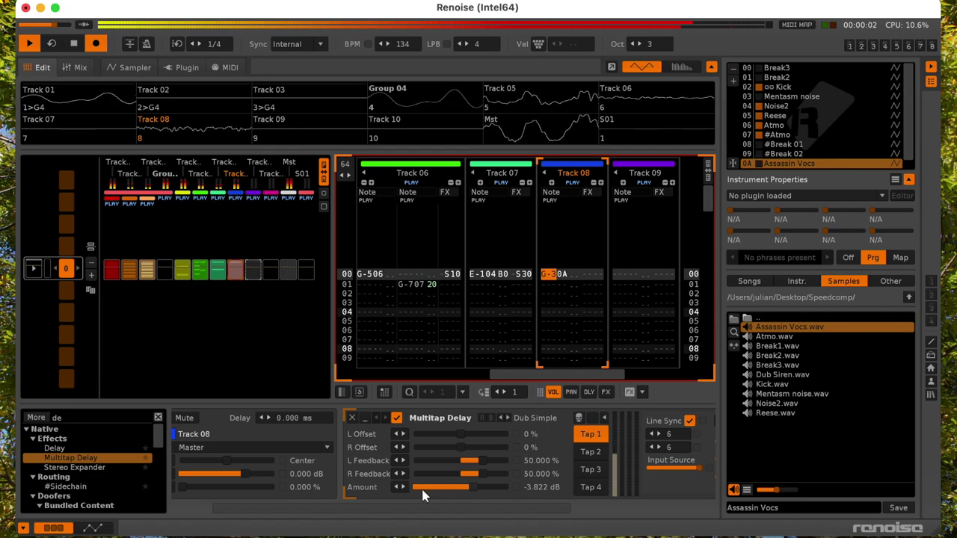
drag(467, 487, 438, 487)
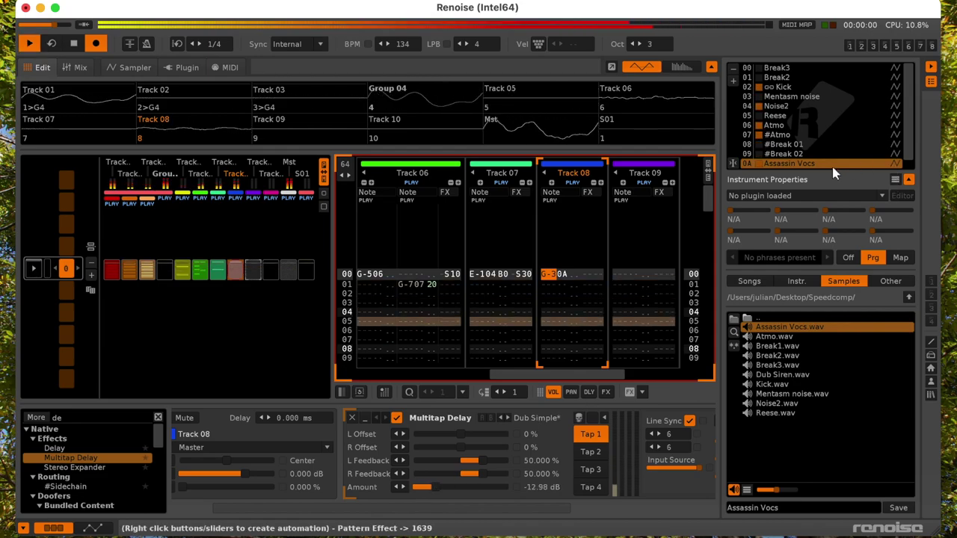
- Apply a Dist Shape filter in the Assassin Vocs modulation set, with tone at 0.592 and amount at 0.264
click(895, 163)
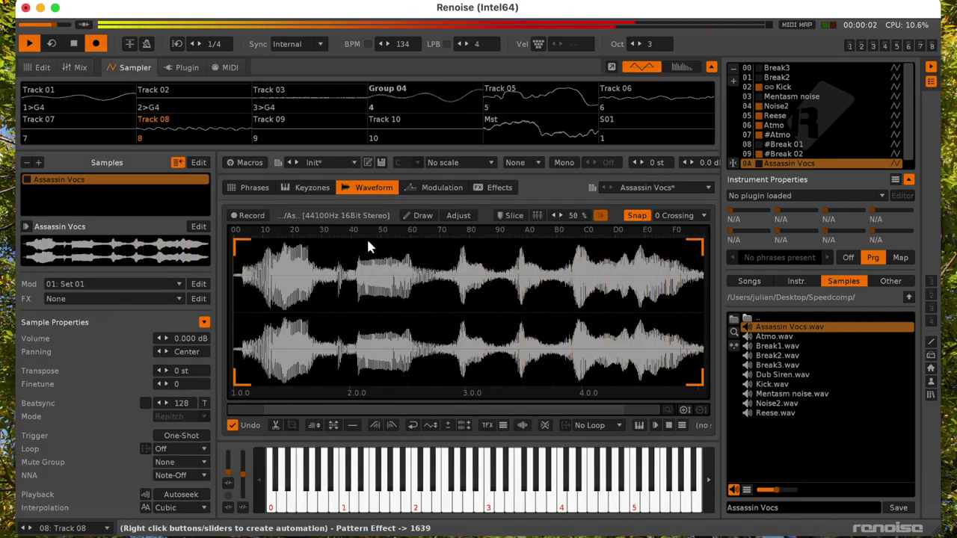
key(space)
click(434, 188)
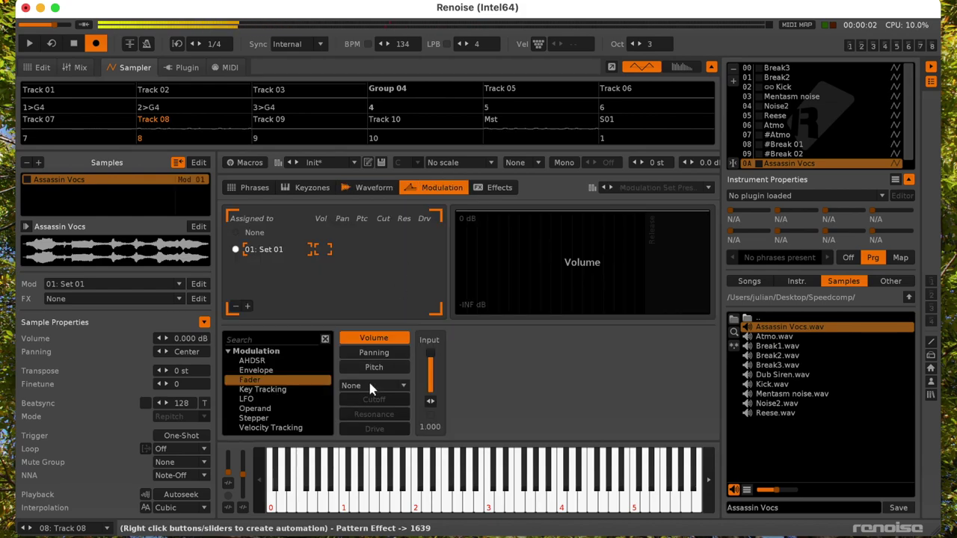
click(367, 384)
click(366, 312)
click(371, 399)
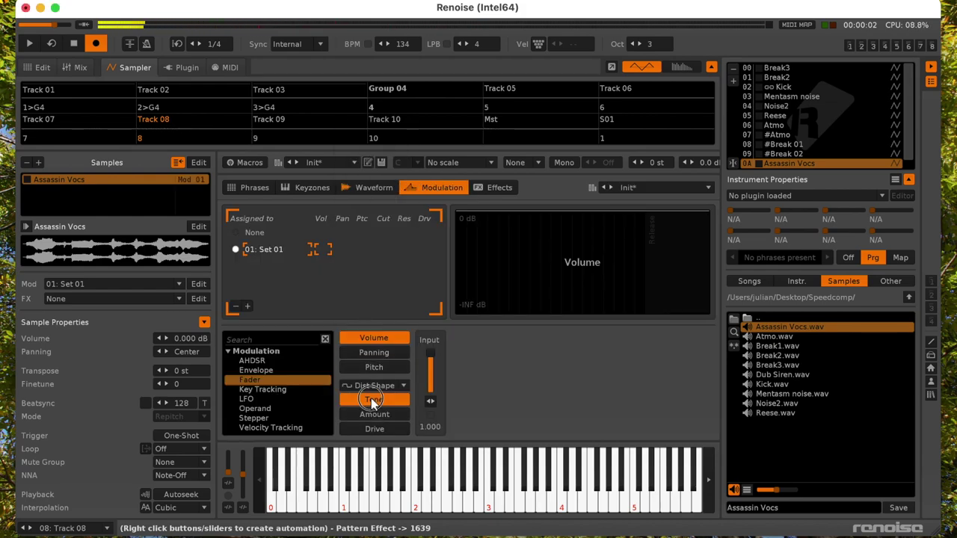
key(space)
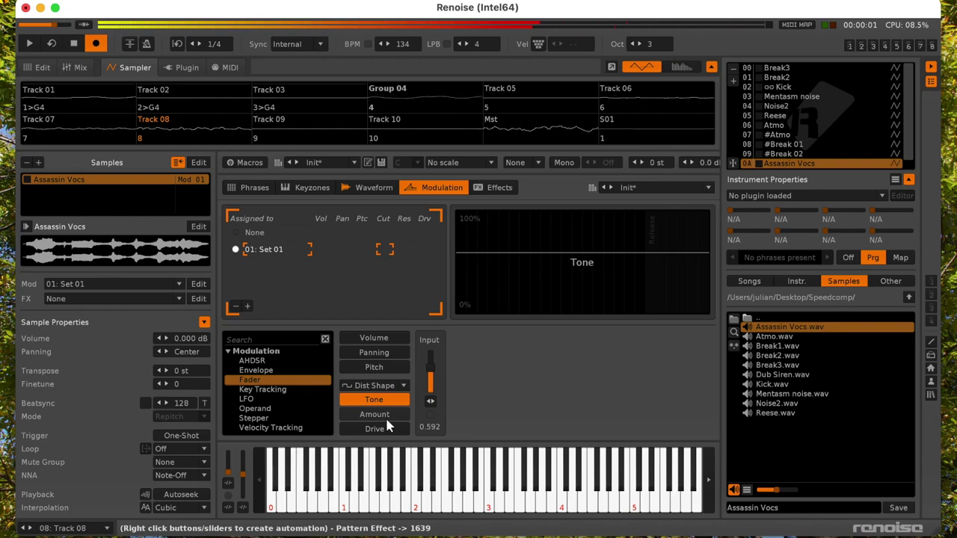
click(373, 414)
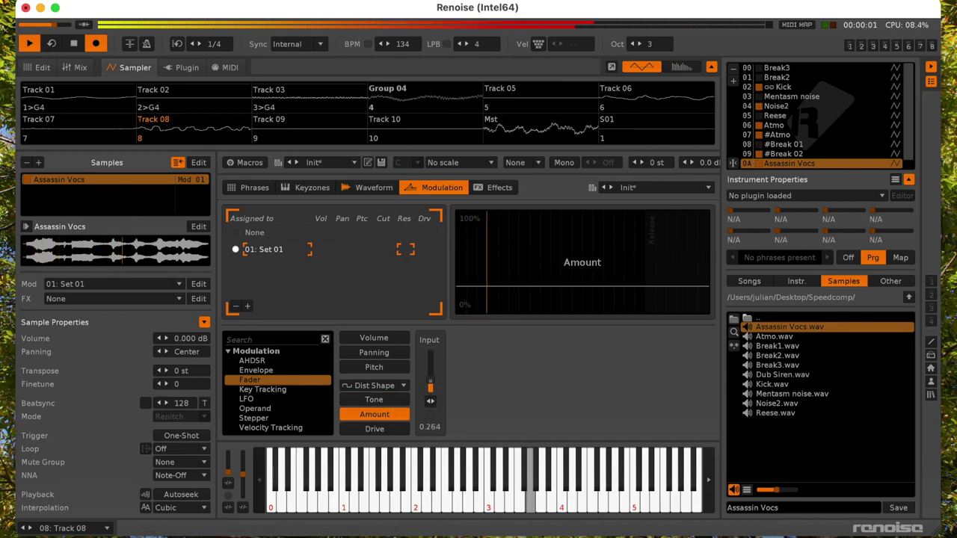
key(space)
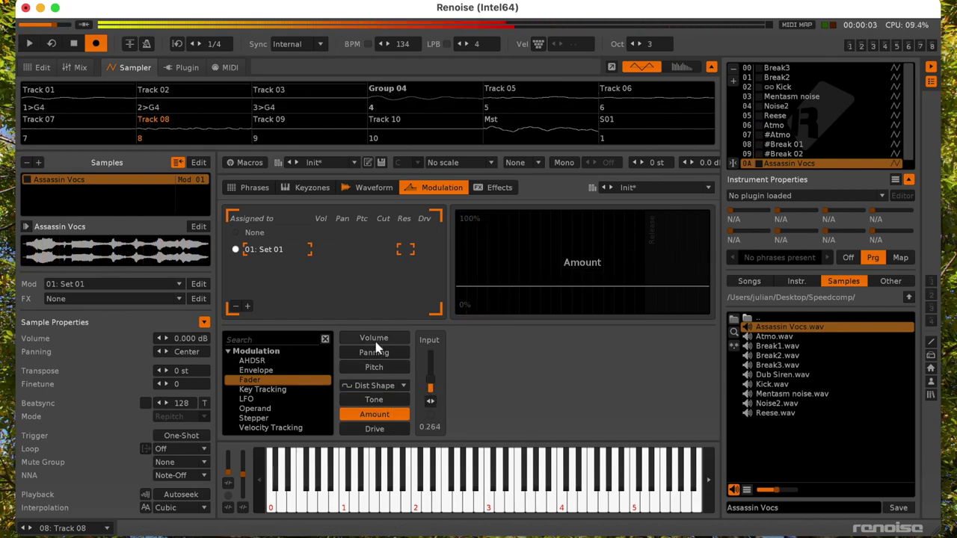
- Insert an Analog Filter before Track 08's delay, with cutoff 1.78 kHz, resonance 52.846 % and drive 20.744 %
click(41, 68)
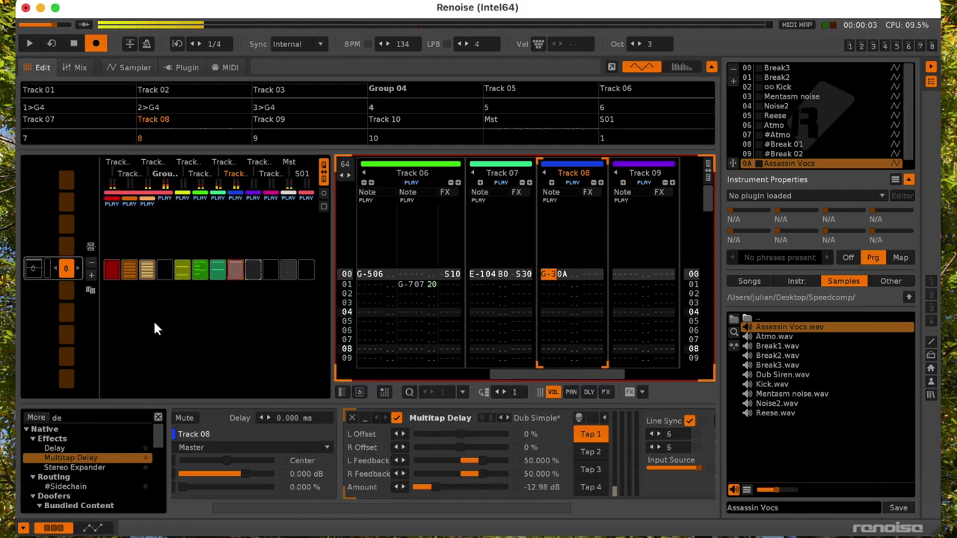
click(87, 417)
text(filt)
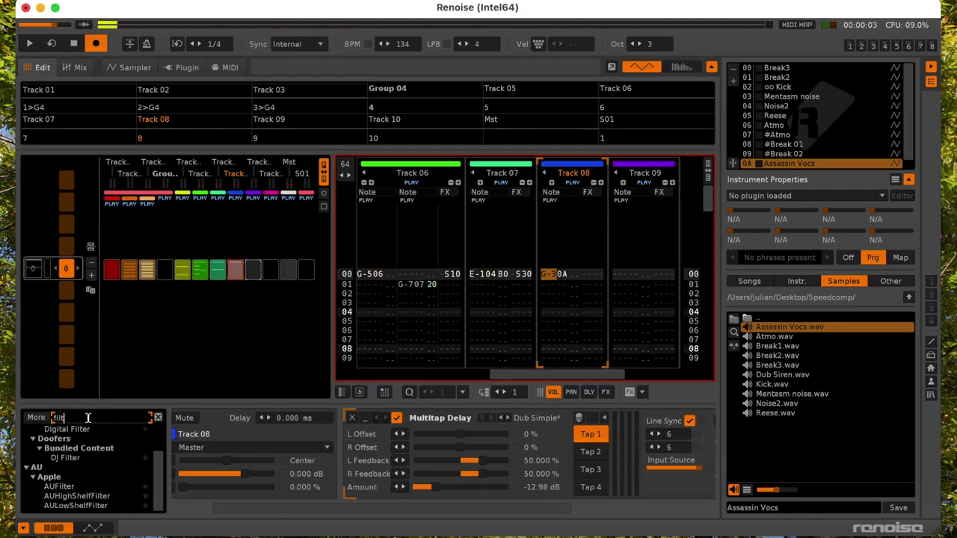
scroll(67, 453, up, 3)
drag(65, 451, 459, 449)
key(space)
drag(426, 488, 430, 488)
- Add an LFO to Track 08 modulating the Analog Filter's cutoff, with amplitude 38.400 % and offset 36.800 %
click(92, 418)
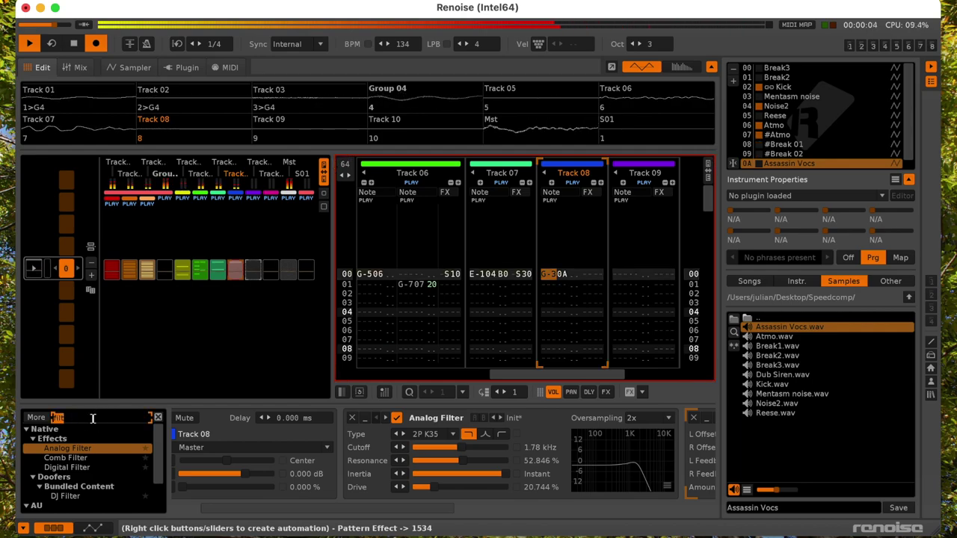
text(lfo)
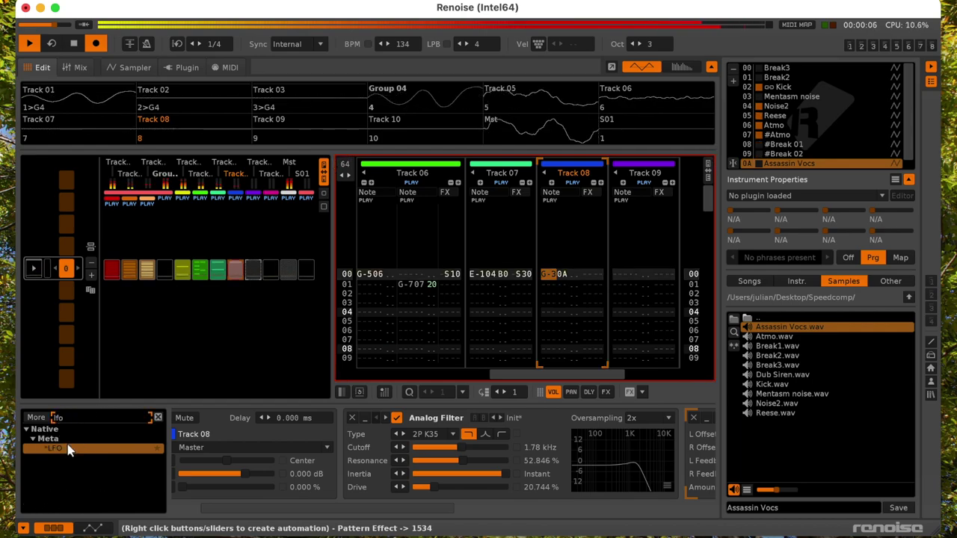
double_click(68, 450)
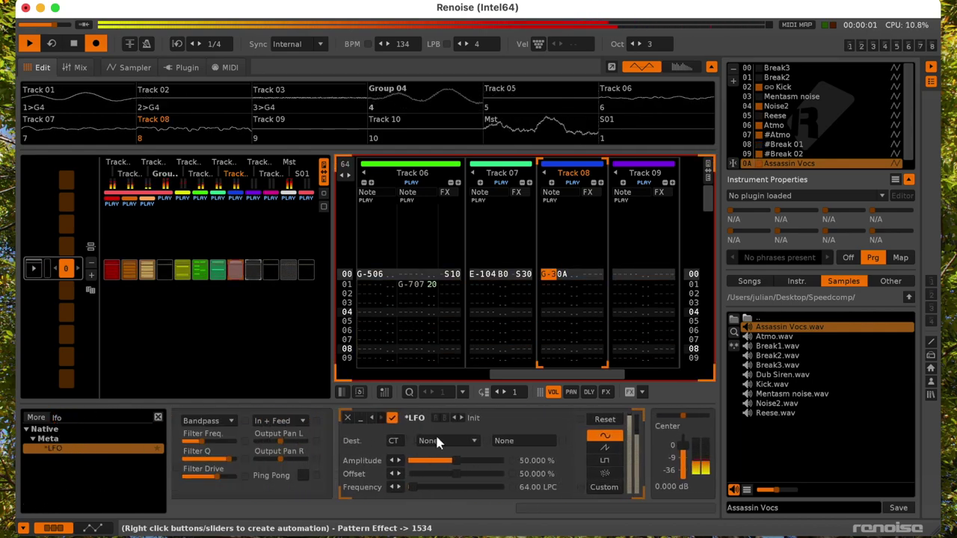
click(437, 440)
click(439, 410)
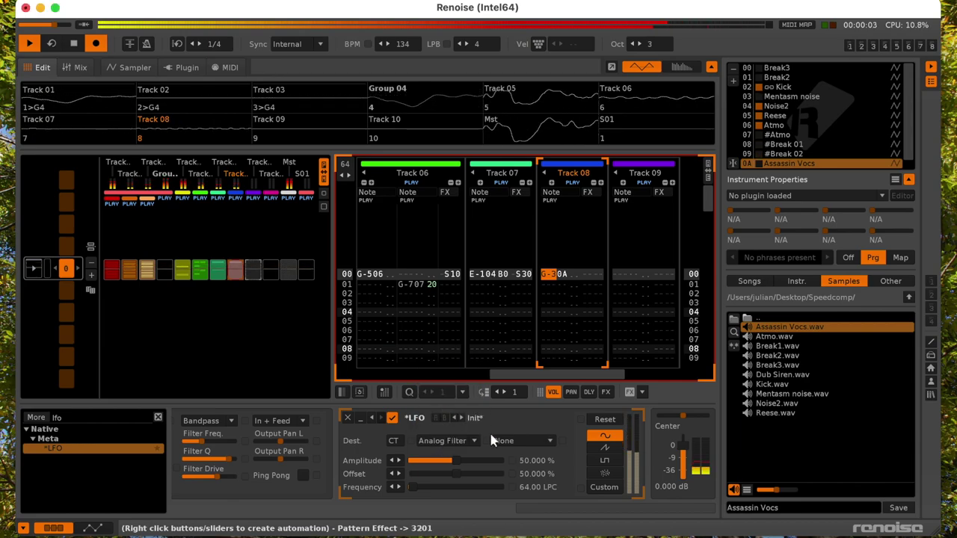
click(493, 441)
click(526, 391)
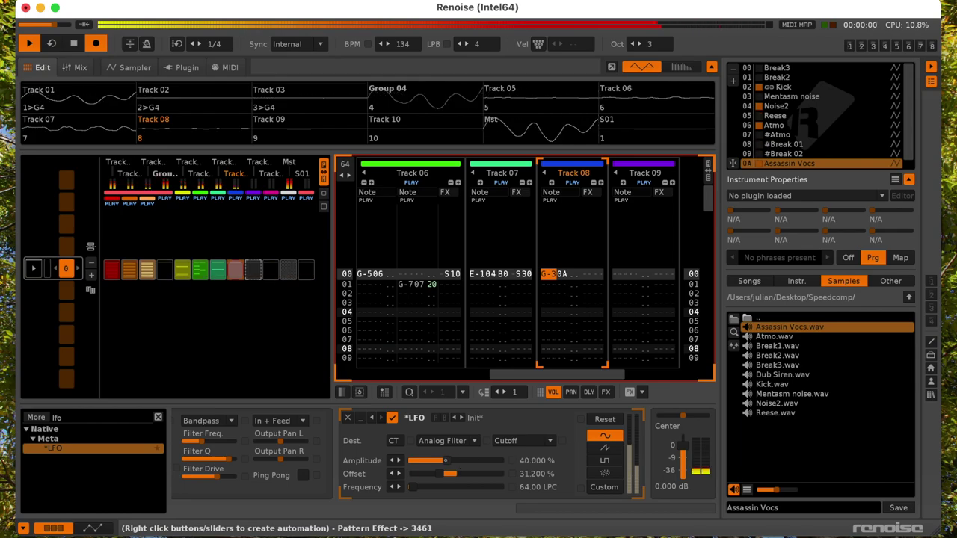
drag(445, 460, 446, 474)
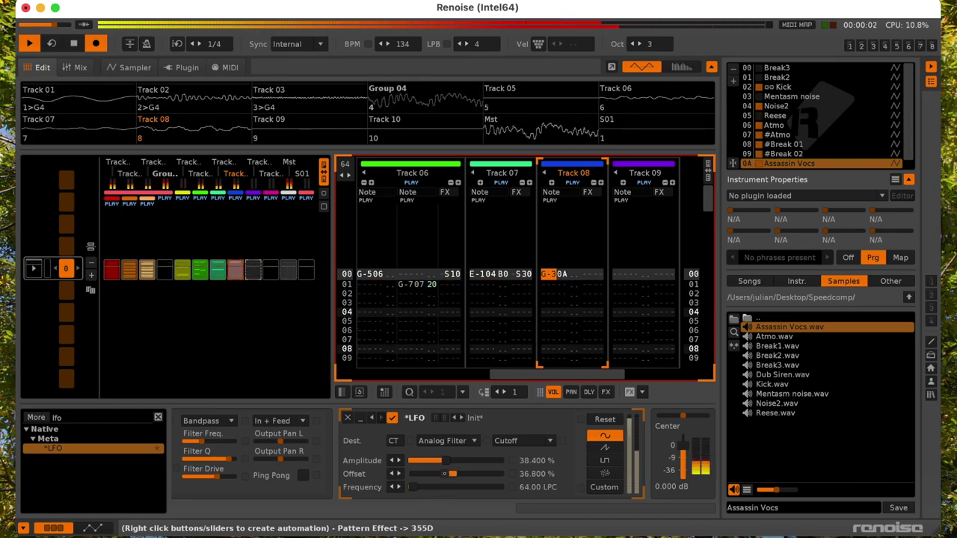
- Set the bandpass filter of Track 08's Multitap Delay to 3.54 kHz with 74.365 % drive
scroll(472, 476, left, 5)
key(space)
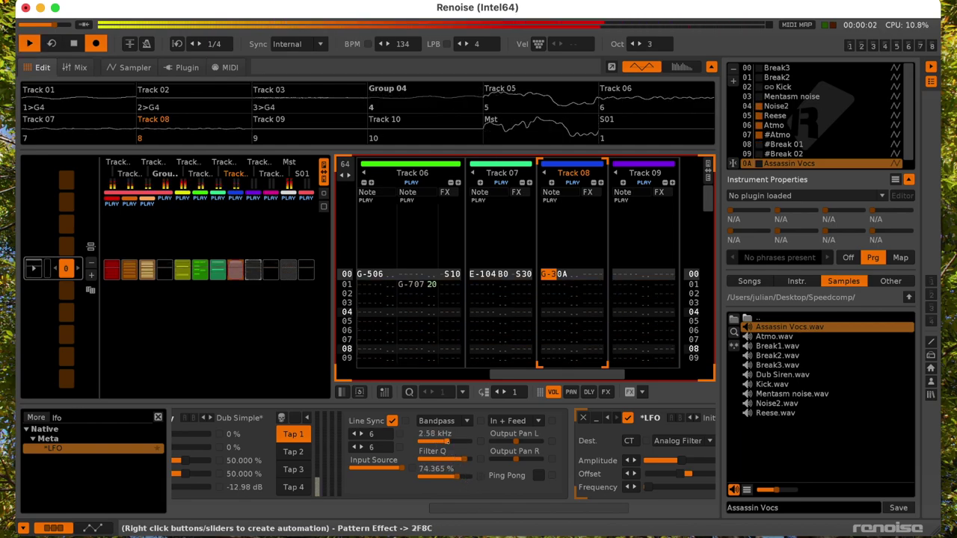
drag(543, 509, 554, 510)
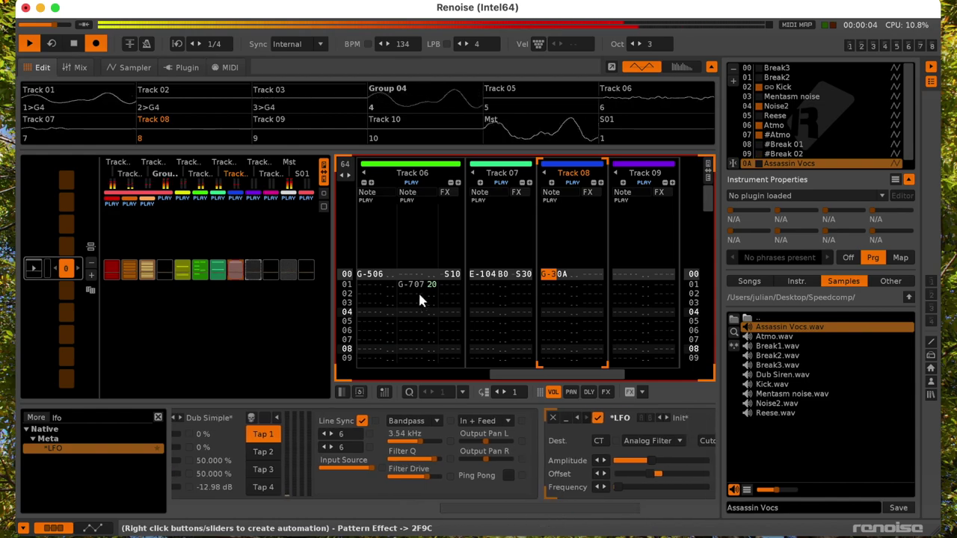
- Lower Track 03's output level to -9.293 dB and pan it to 18 R, with Track 02 panned to 20 L
click(417, 294)
scroll(418, 293, left, 3)
scroll(418, 300, left, 1)
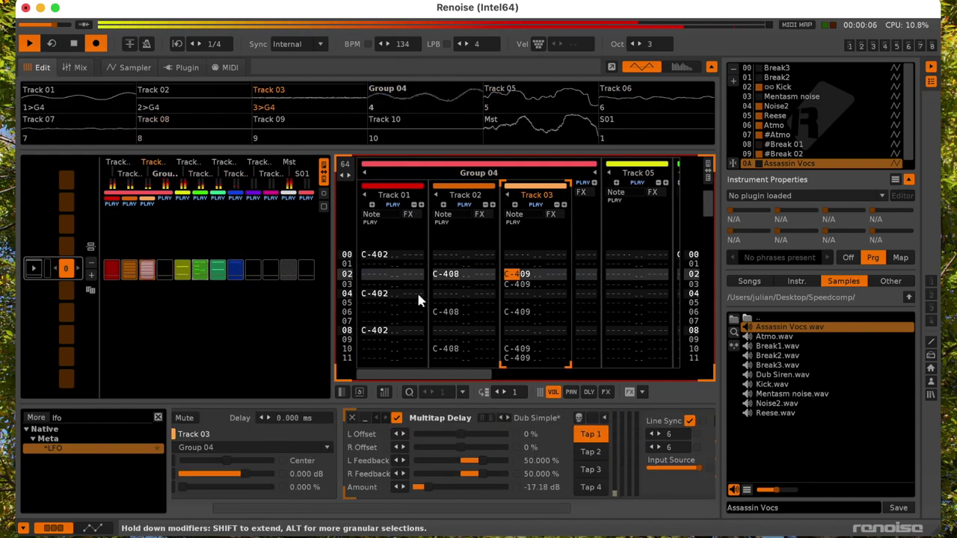
click(534, 294)
click(605, 509)
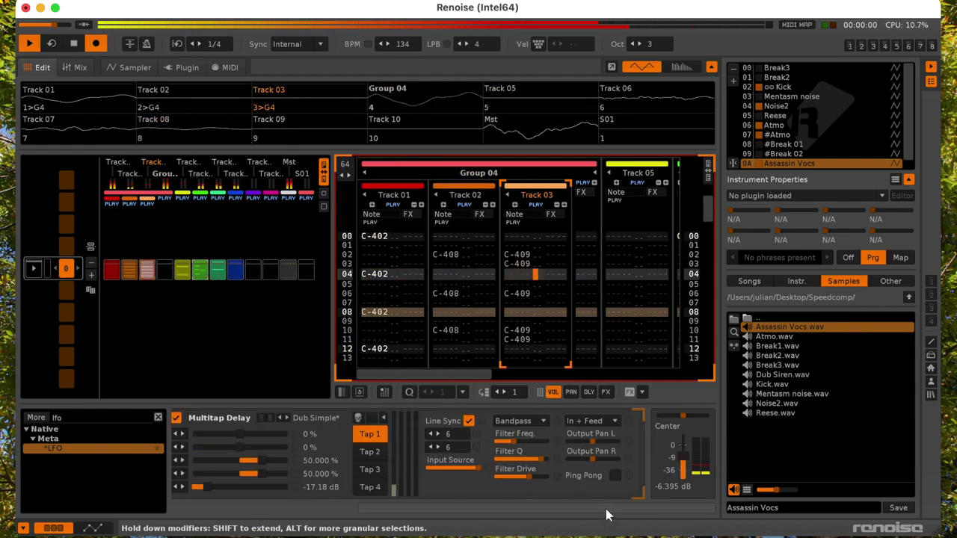
click(548, 294)
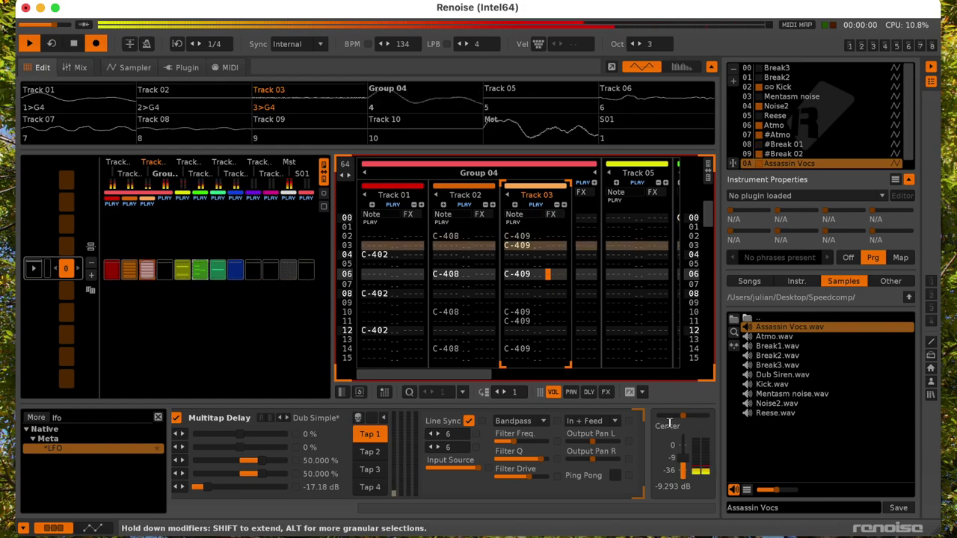
drag(683, 416, 690, 415)
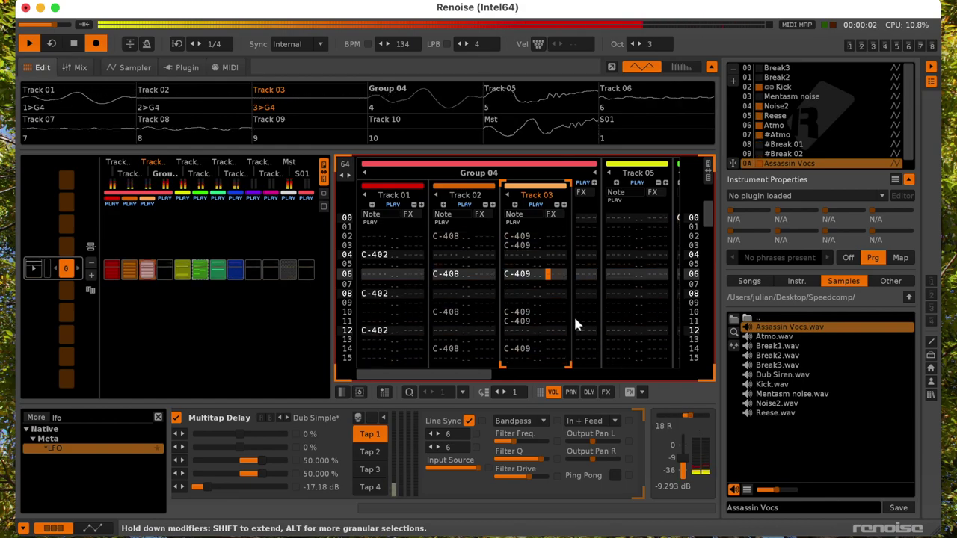
click(490, 276)
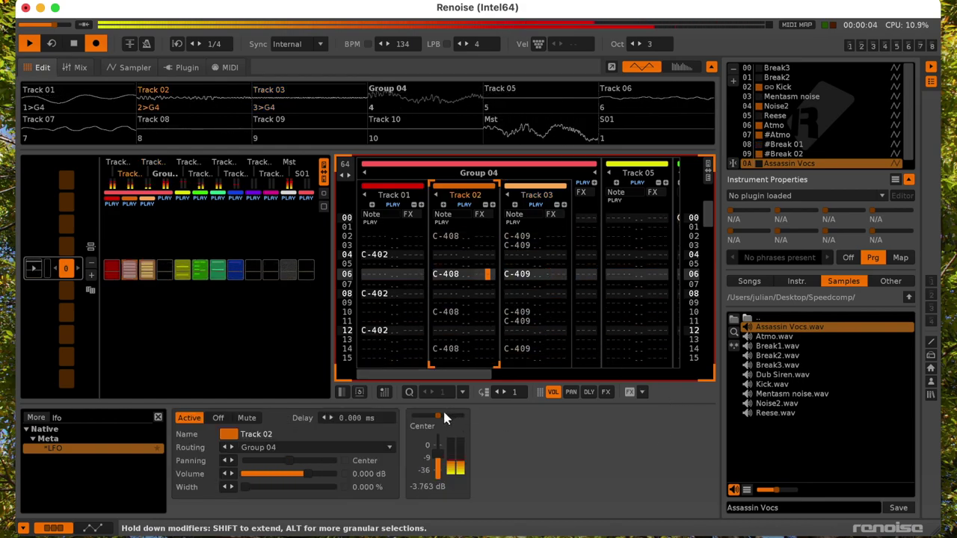
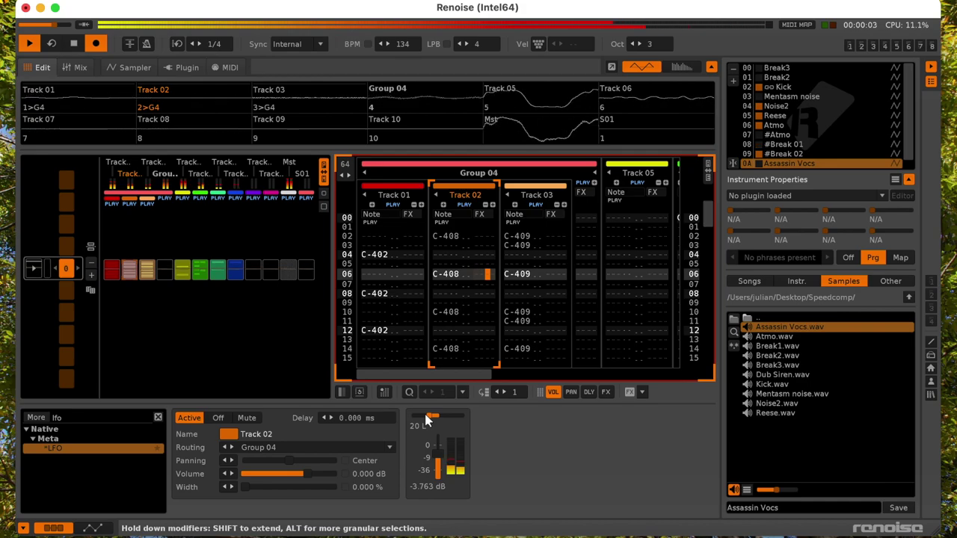
- Stop playback, preview the Break1.wav sample and load it into the empty instrument slot 0B
click(610, 252)
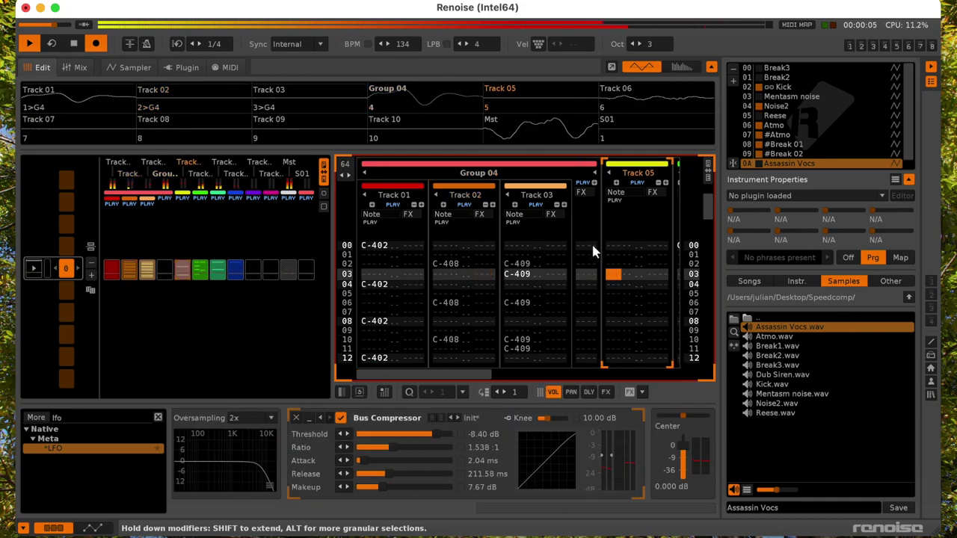
key(space)
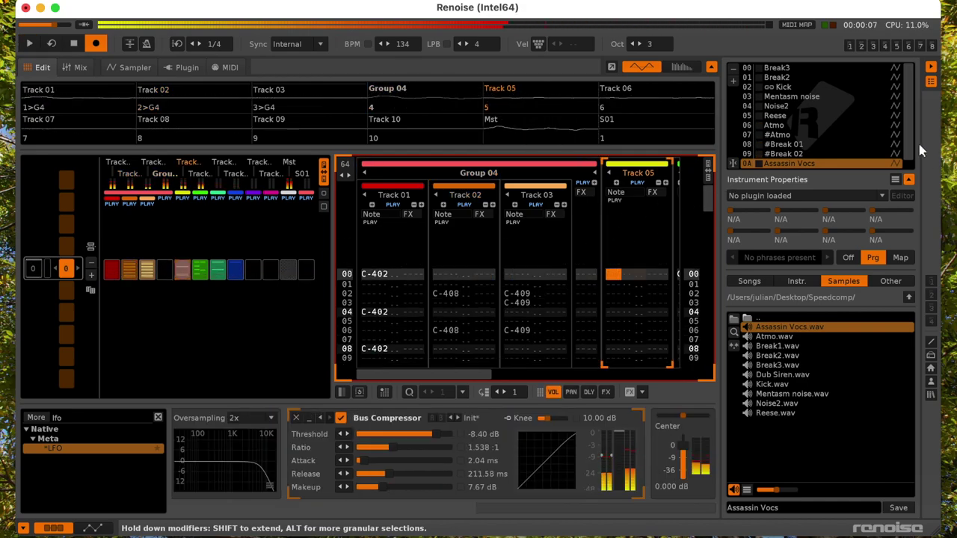
scroll(821, 100, up, 10)
key(Tab)
key(Tab)
key(Tab)
key(Tab)
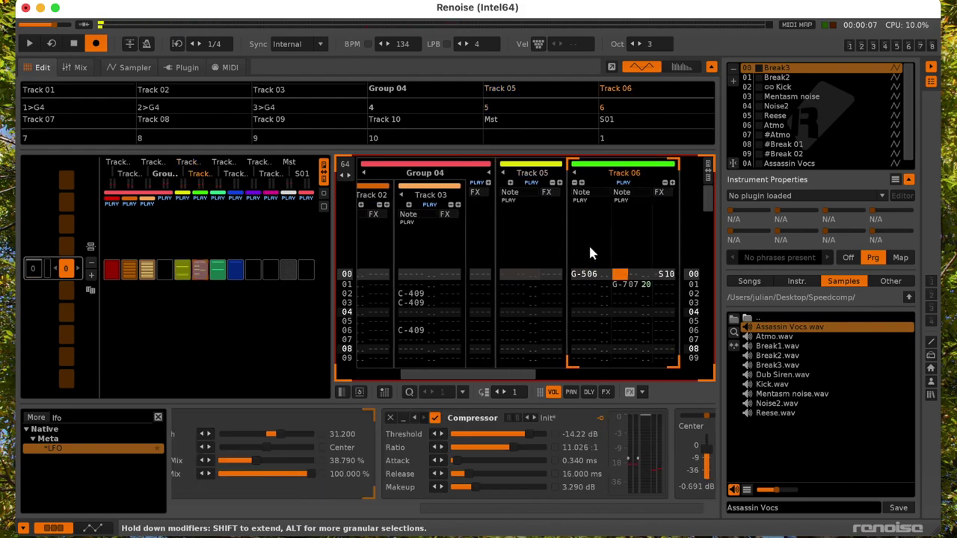
double_click(807, 78)
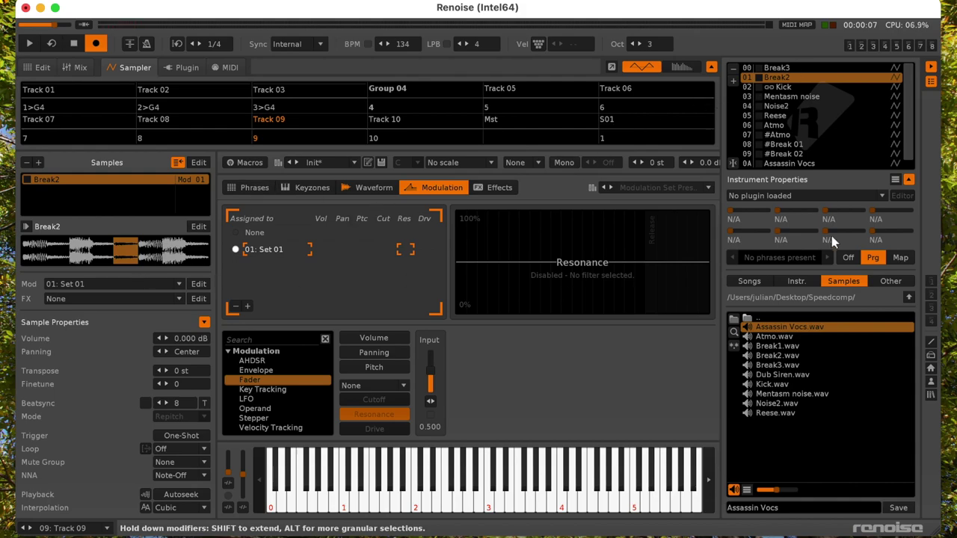
click(816, 346)
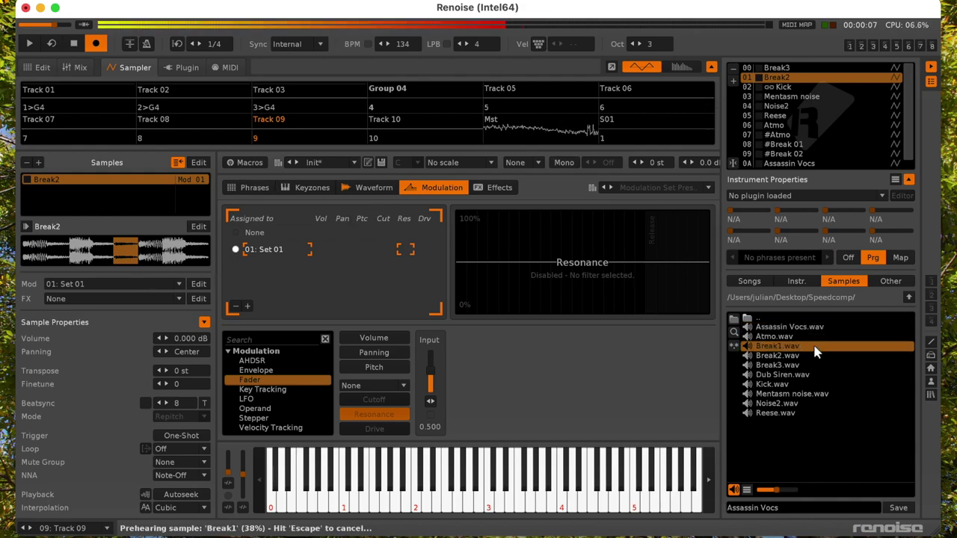
scroll(814, 145, down, 10)
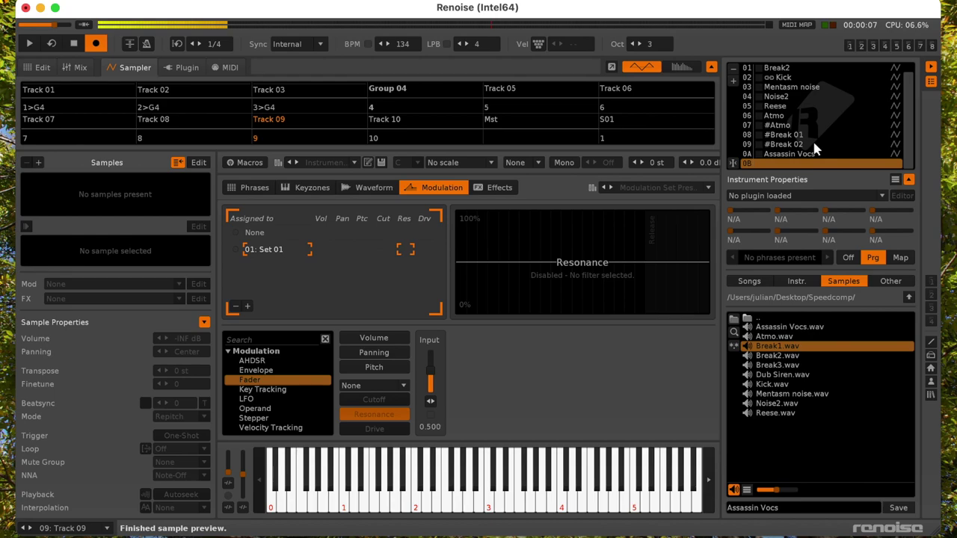
double_click(788, 349)
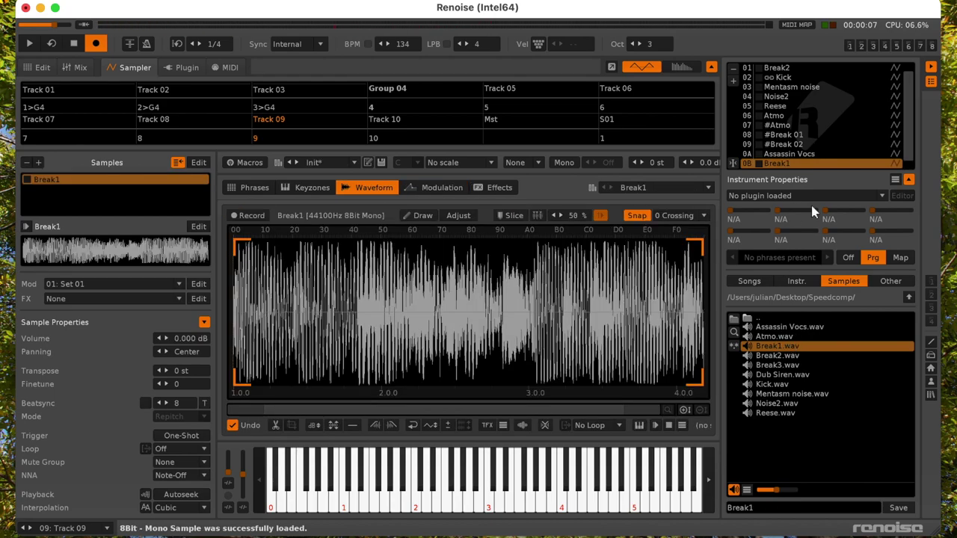
- Enter a C-3 Break1 note on line 00 of Track 09 and play the pattern to audition it
click(42, 68)
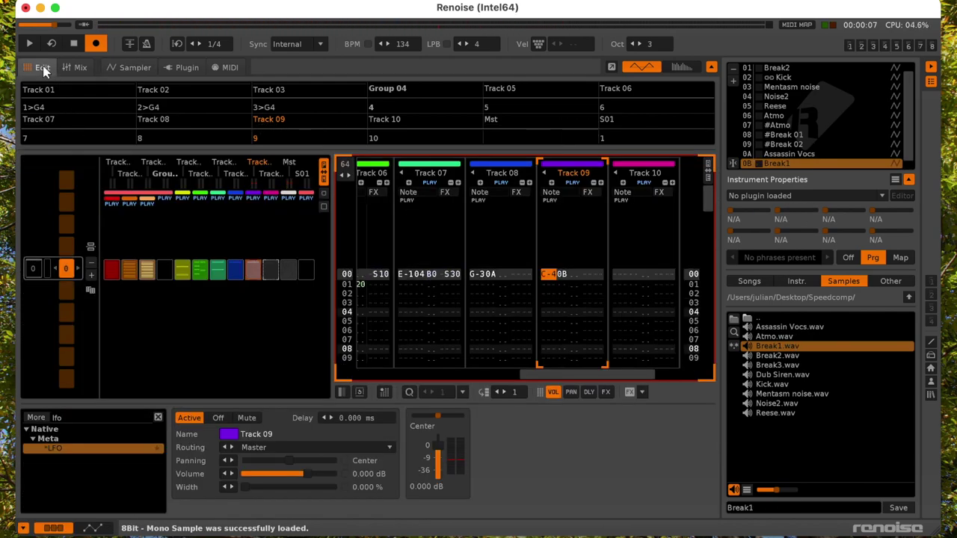
key(space)
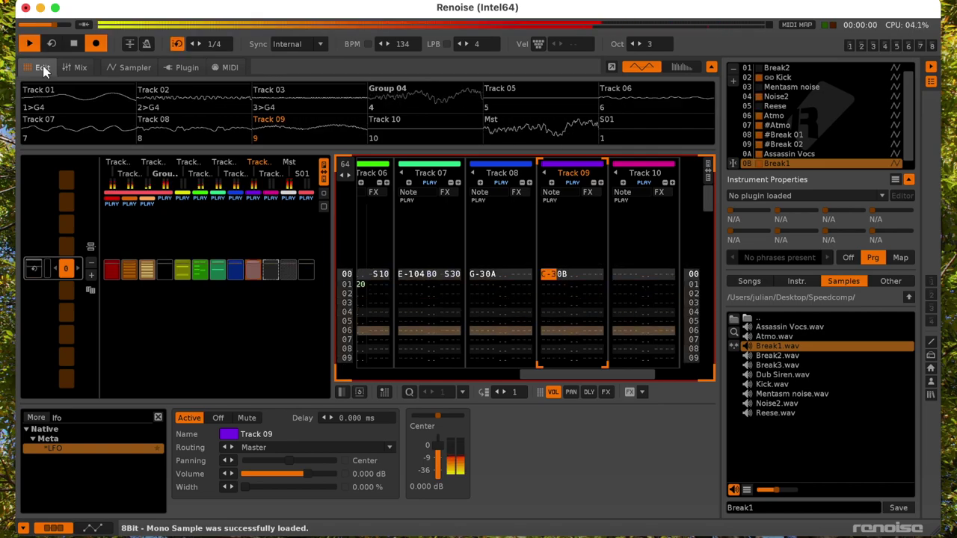
key(space)
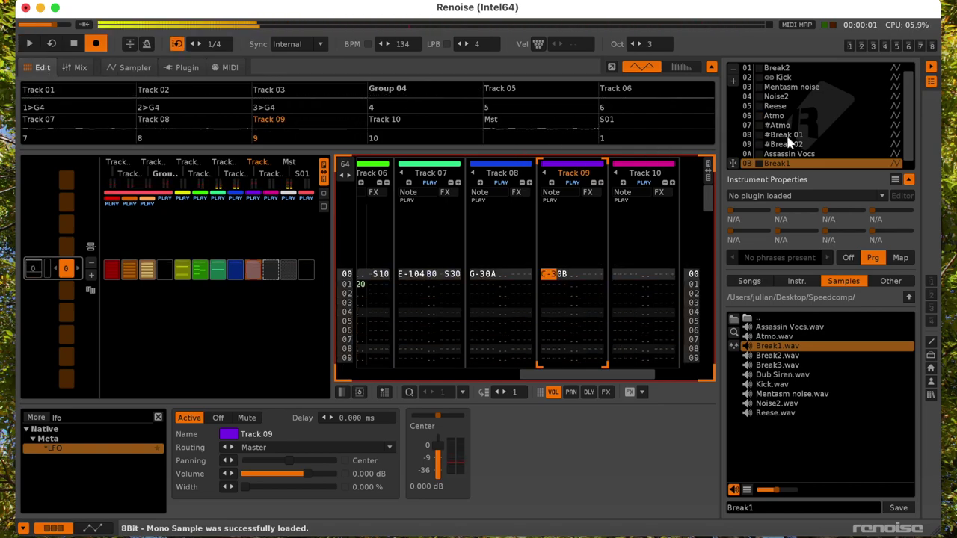
- Enable Beatsync on the Break1 sample, set it to 16 lines and audition it
double_click(805, 164)
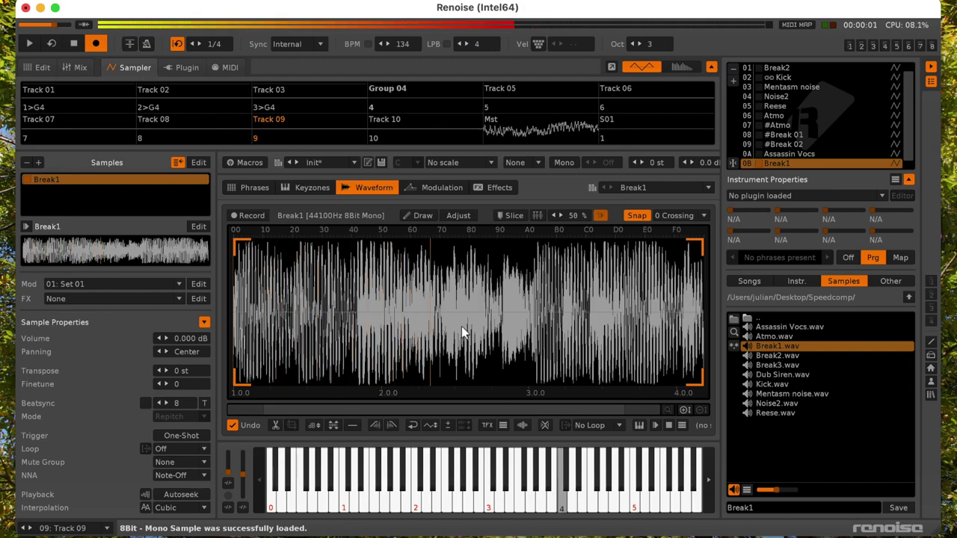
click(145, 405)
double_click(182, 403)
text(16)
key(Return)
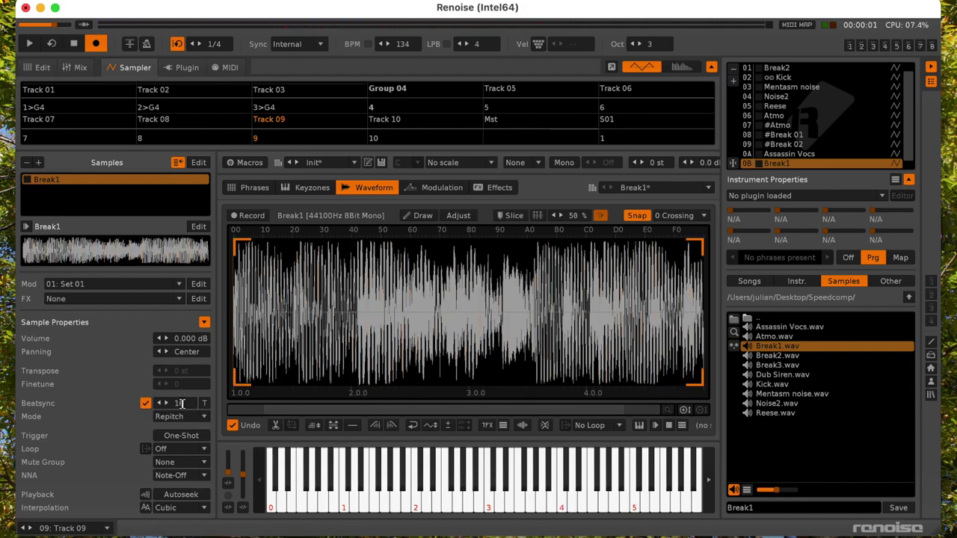
key(q)
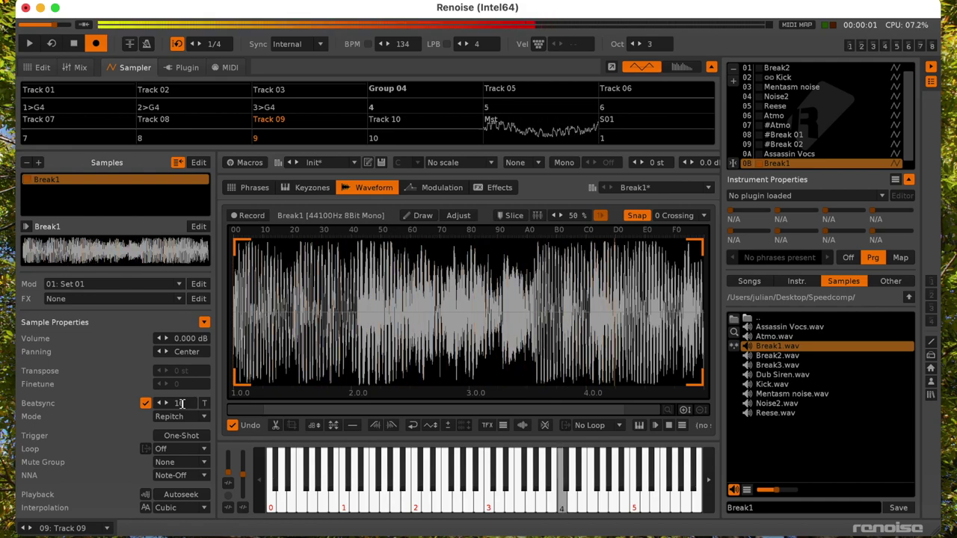
- Enter C-4 Break1 notes on lines 00 and 16 of Track 09 and lower the track's output level to -4.037 dB during playback
click(41, 68)
key(q)
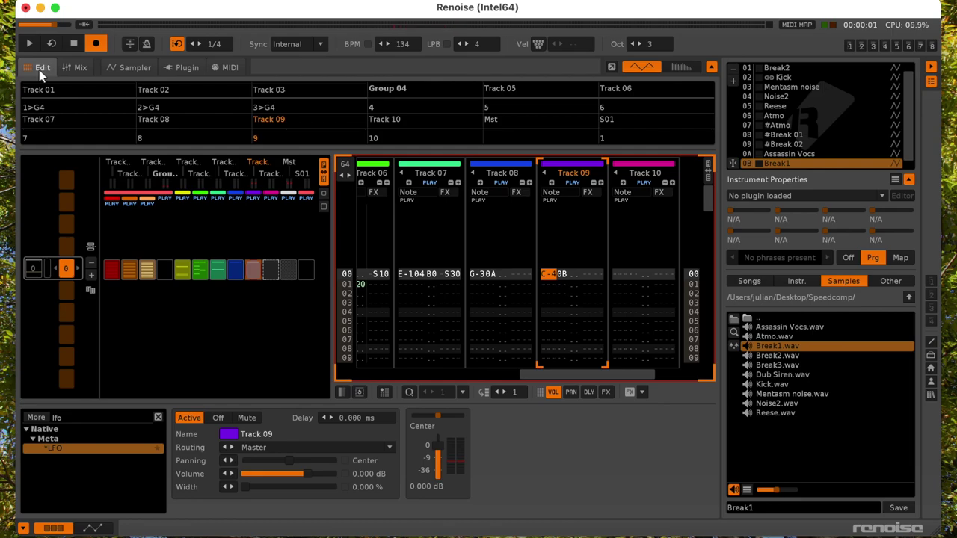
key(space)
key(Up)
key(q)
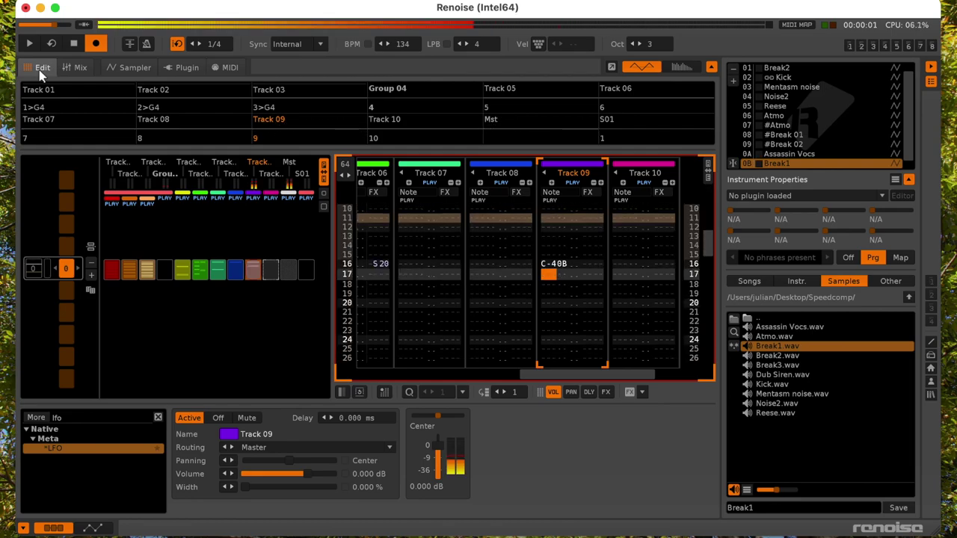
key(Home)
key(shift+Page_Down)
key(shift+Page_Down)
key(Home)
key(space)
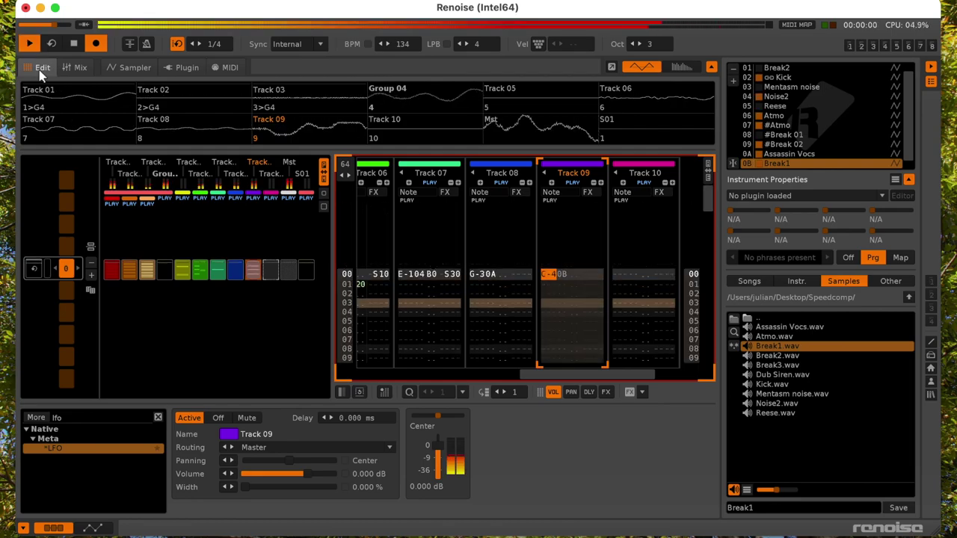
drag(429, 456, 441, 460)
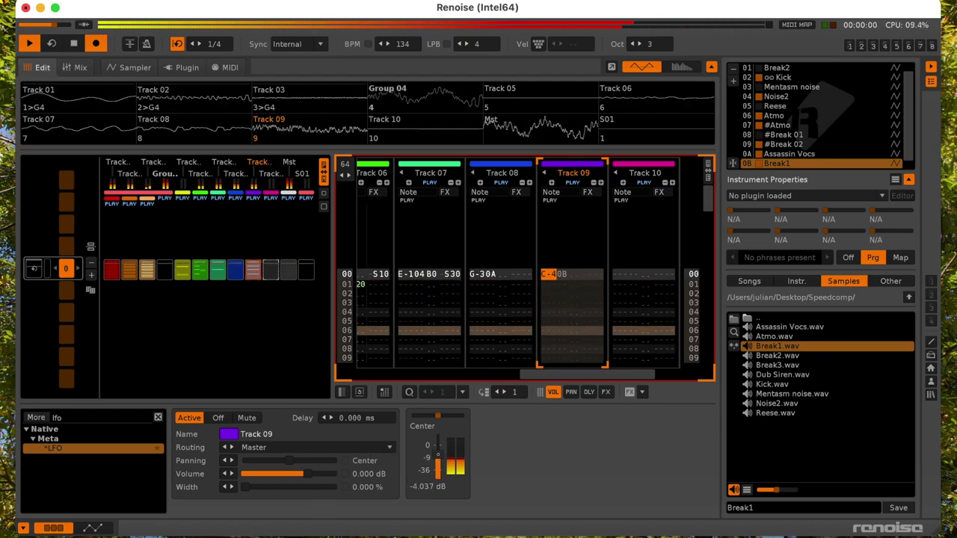
- Try cutting the short tail off the end of the Break1 waveform and undo the cut
double_click(803, 163)
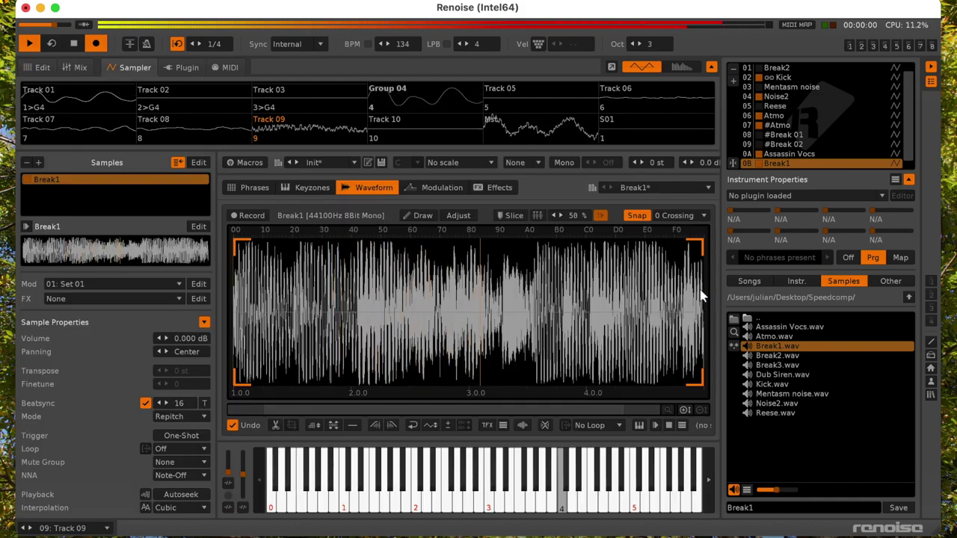
drag(684, 298, 704, 299)
key(Delete)
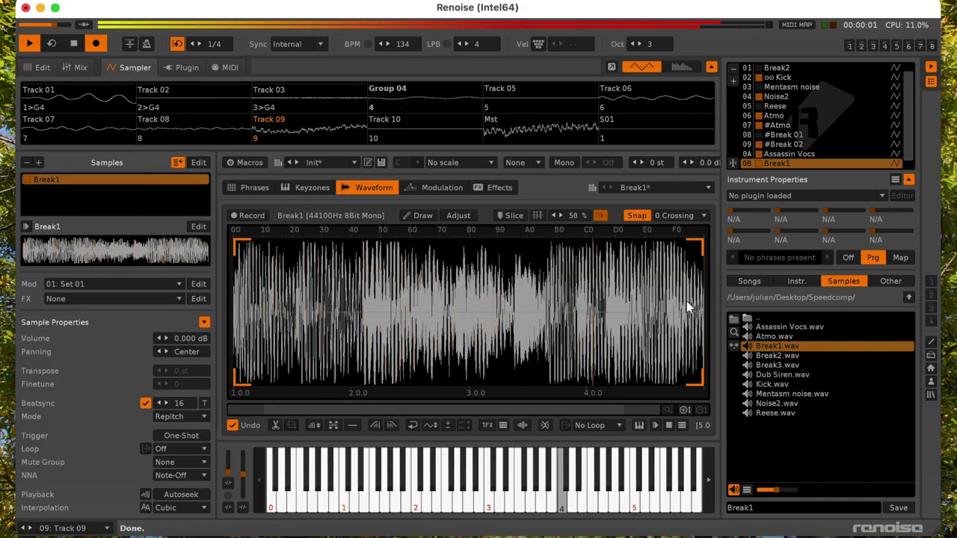
key(super+z)
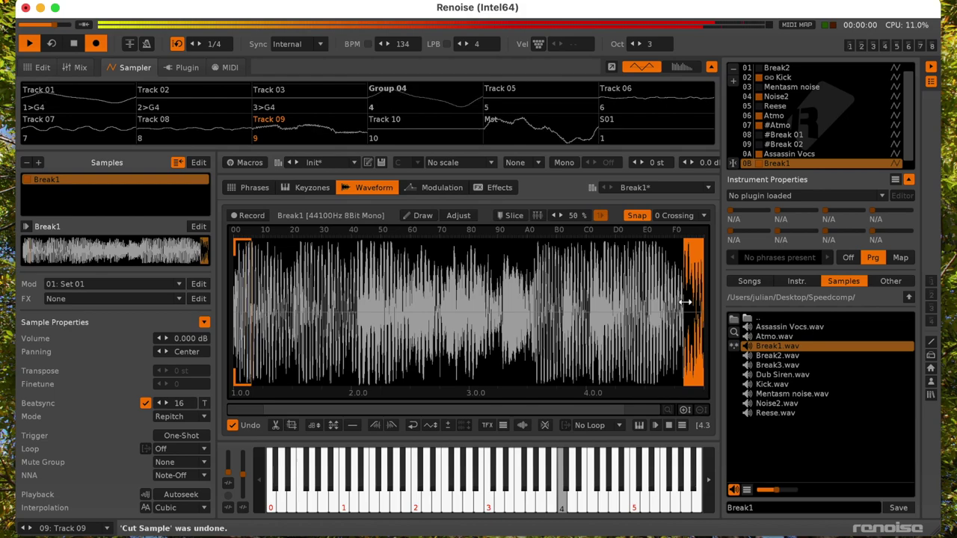
- Add a beat-synced LFO to Break1's volume modulation with a frequency of 0.500 beats
click(442, 189)
click(374, 337)
drag(247, 398, 561, 385)
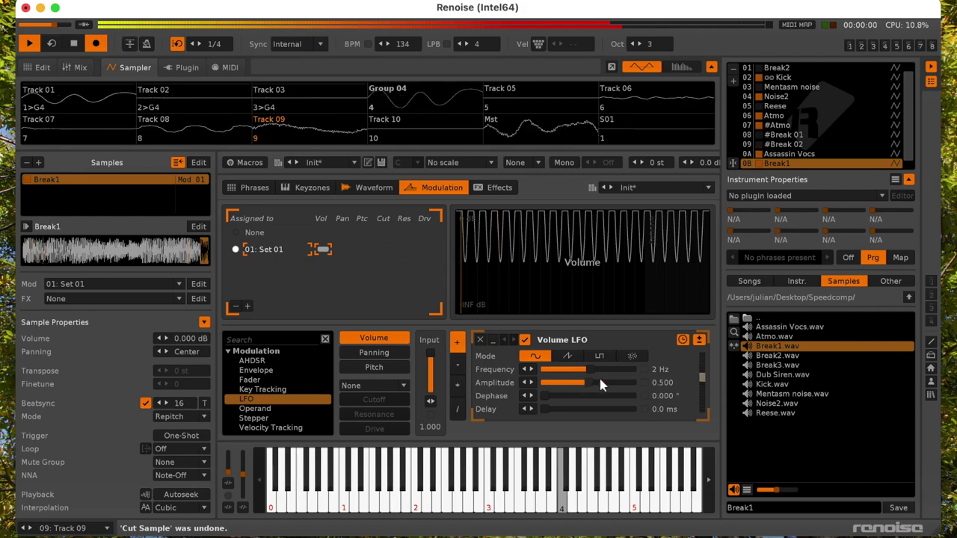
click(682, 339)
click(665, 369)
text(0.5)
key(Return)
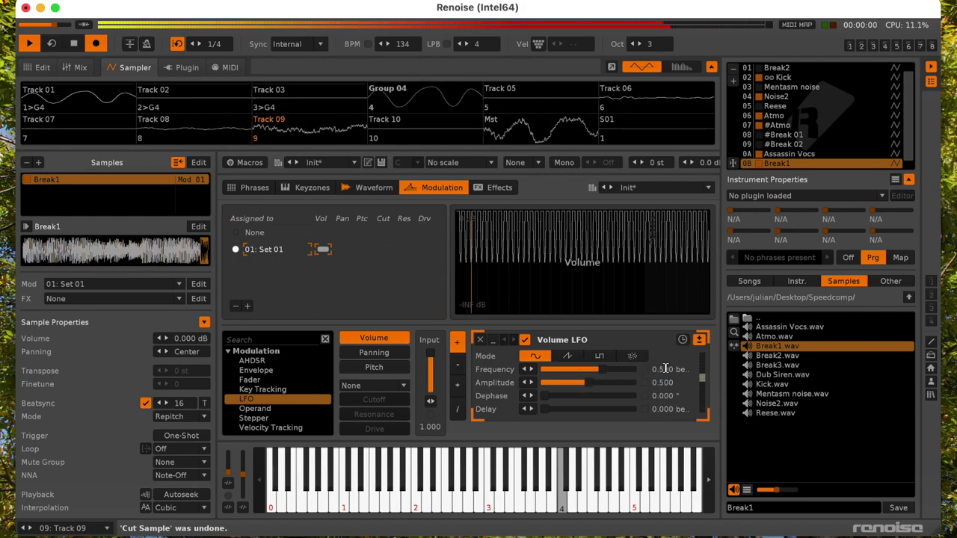
- Set Break1's volume LFO to a square wave with 180° dephase and an amplitude of 0.195
click(665, 395)
text(1)
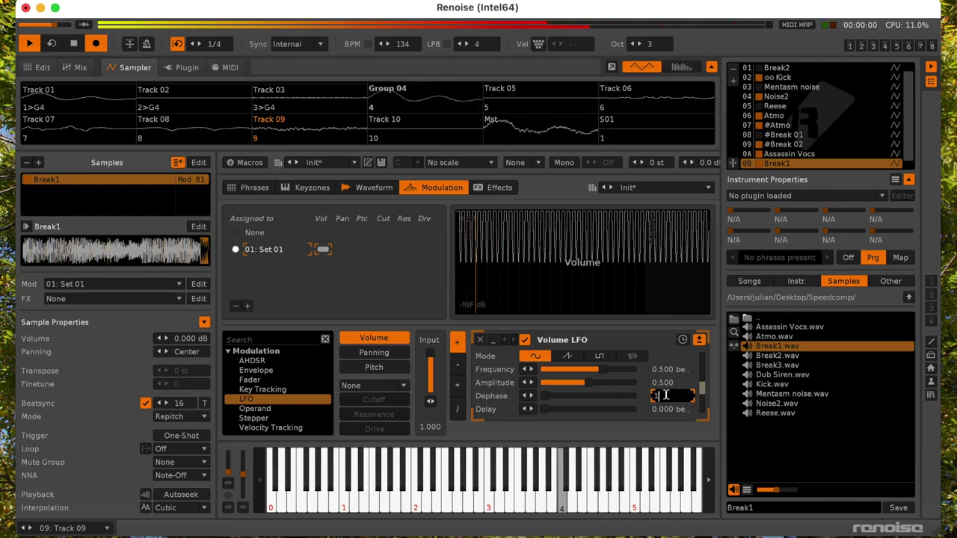
text(80)
key(Return)
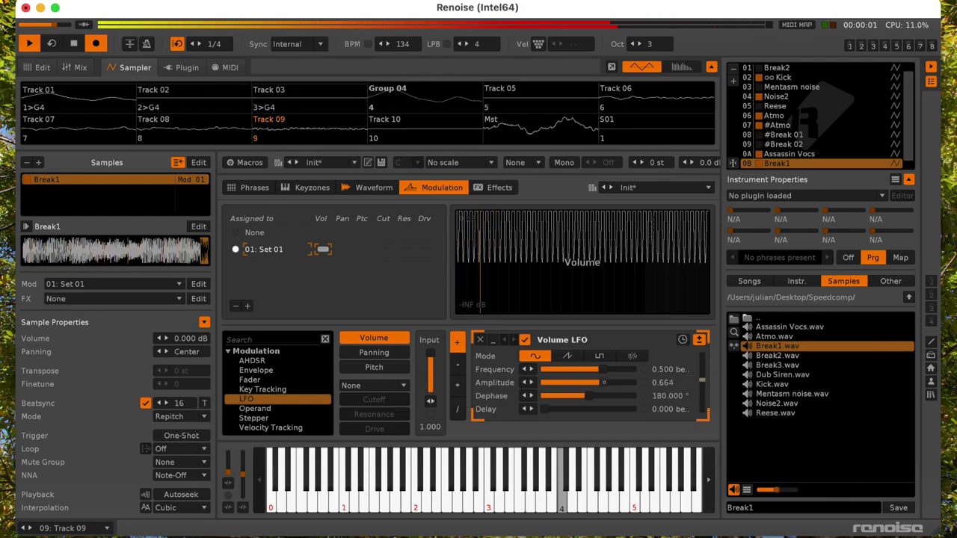
drag(590, 383, 613, 382)
click(598, 357)
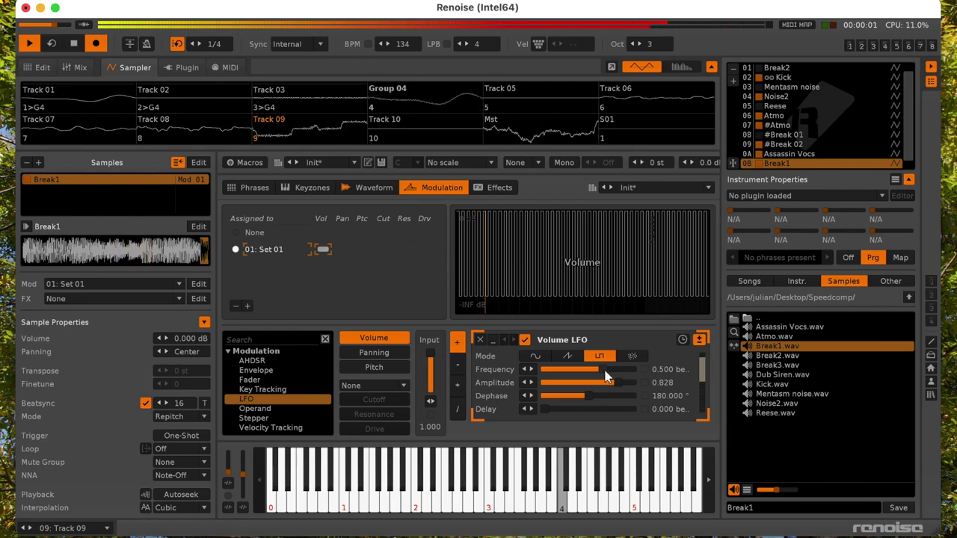
drag(593, 381, 564, 382)
- Apply an HP K35 filter to Break1's modulation set and adjust its cutoff and resonance while auditioning
click(365, 386)
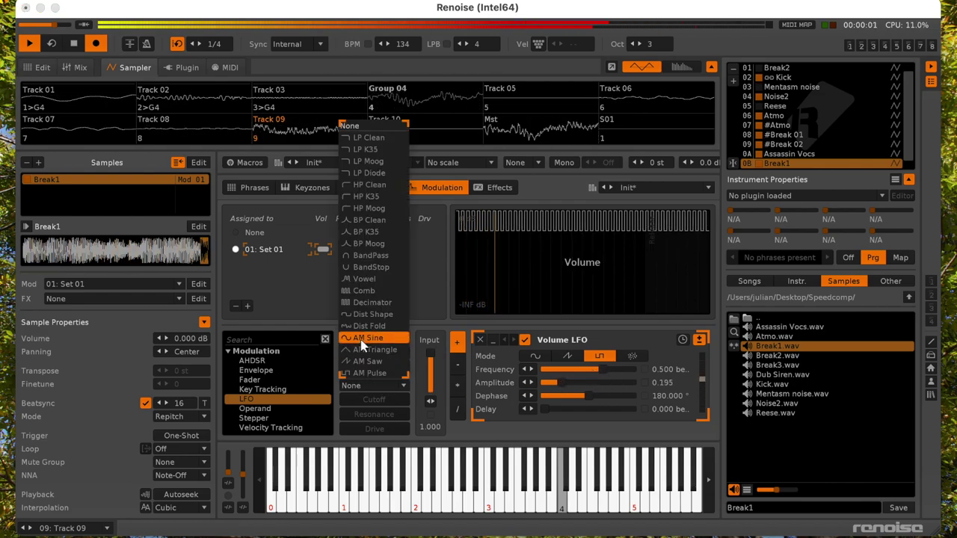
click(366, 196)
click(374, 400)
mouse_move(427, 379)
mouse_down()
mouse_move(428, 364)
mouse_move(430, 383)
mouse_move(430, 374)
mouse_up()
click(375, 414)
key(space)
key(space)
key(space)
- Set the HP K35 filter's cutoff to 0.328 and its drive to 0.168, checking the sound in playback
click(382, 429)
key(space)
click(377, 400)
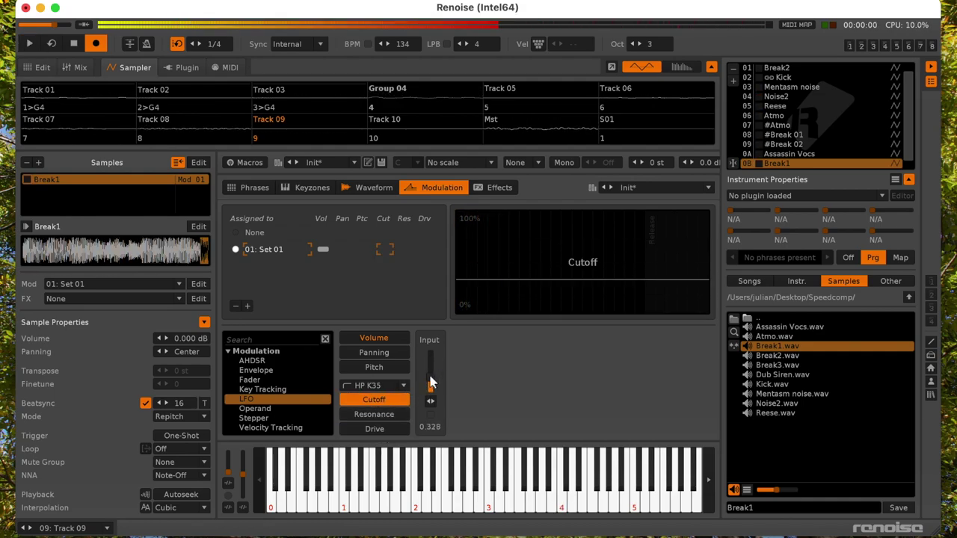
key(space)
click(369, 430)
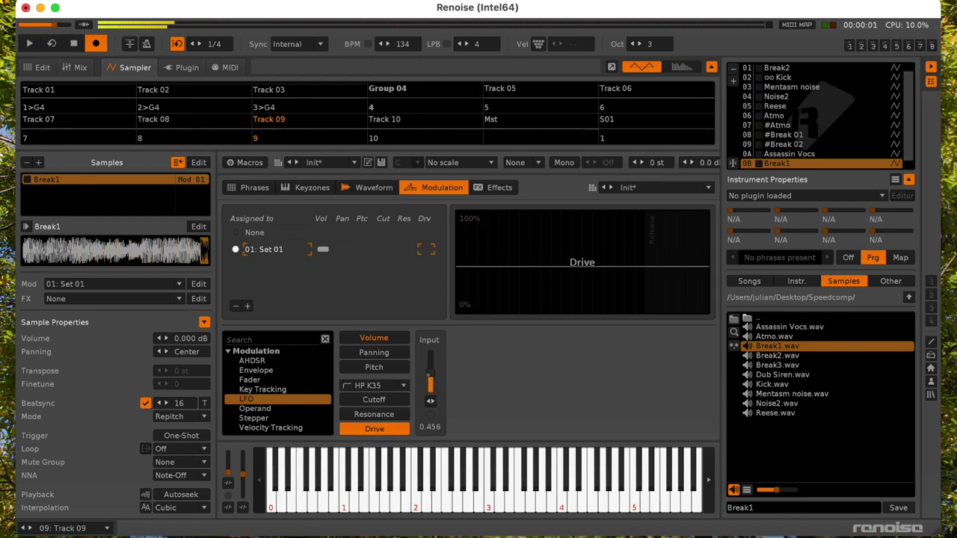
key(space)
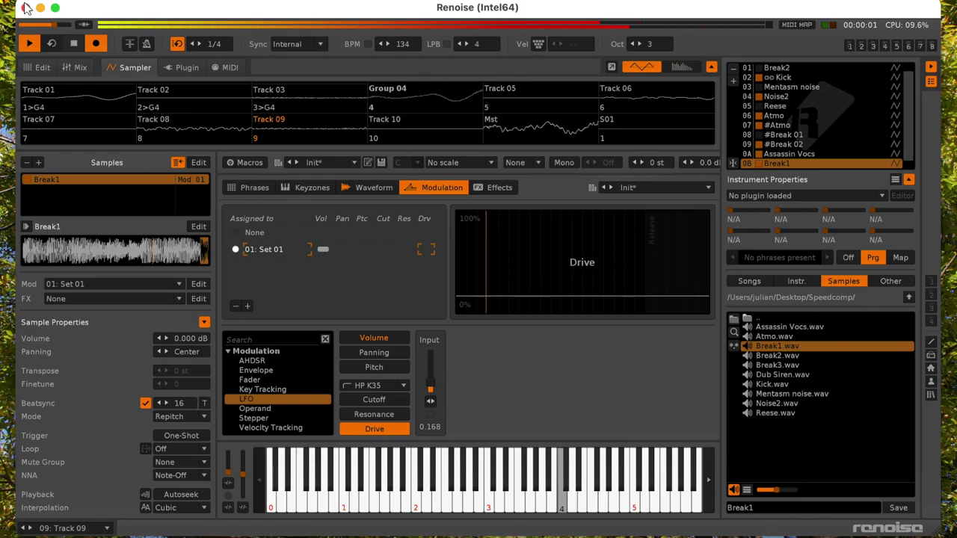
key(space)
- Return to the pattern and turn off Track 08, Track 07 and Track 06 while listening to the mix
click(39, 70)
key(shift+Tab)
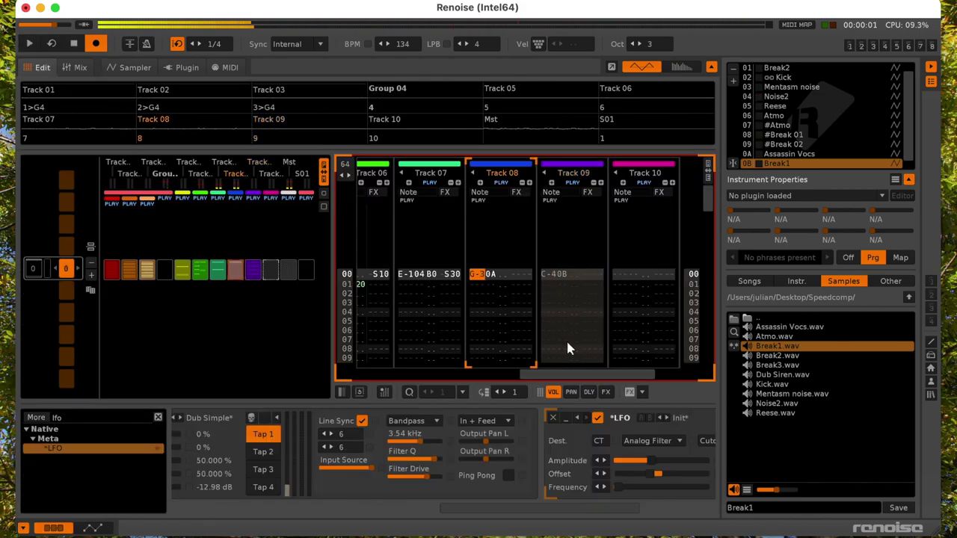
key(super+backslash)
key(space)
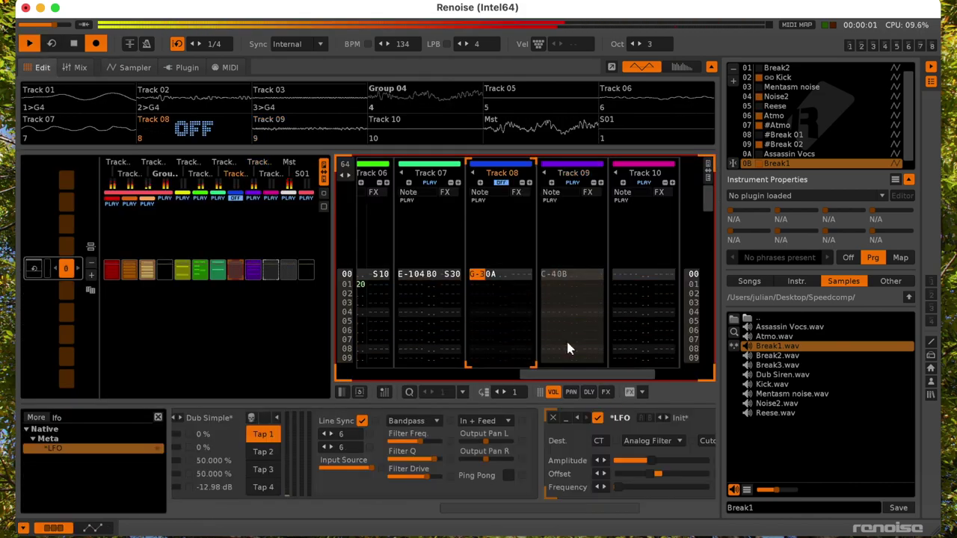
key(shift+Tab)
key(super+backslash)
key(shift+Tab)
key(super+backslash)
- Turn Track 07 back on, play the pattern from its start and select Track 09
key(space)
key(Tab)
key(super+backslash)
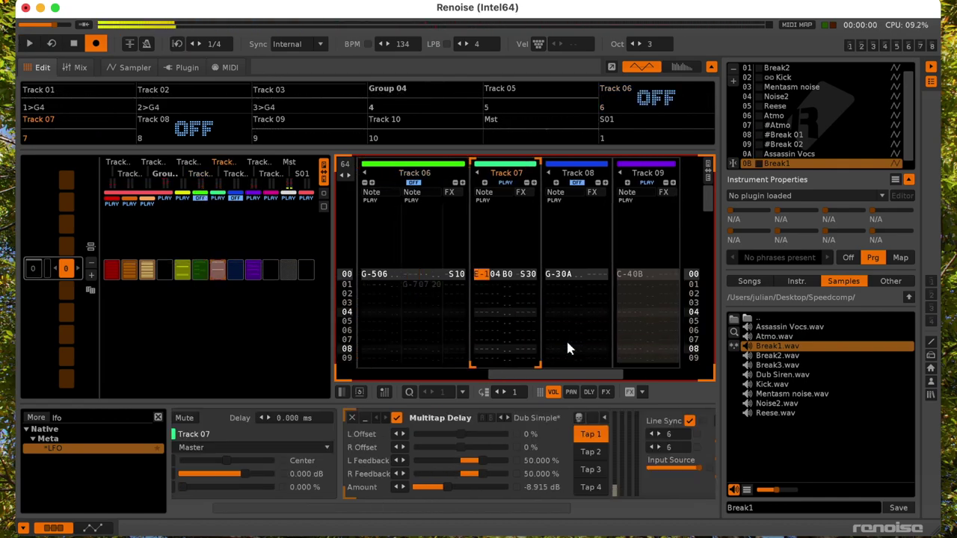
key(space)
key(Tab)
key(Tab)
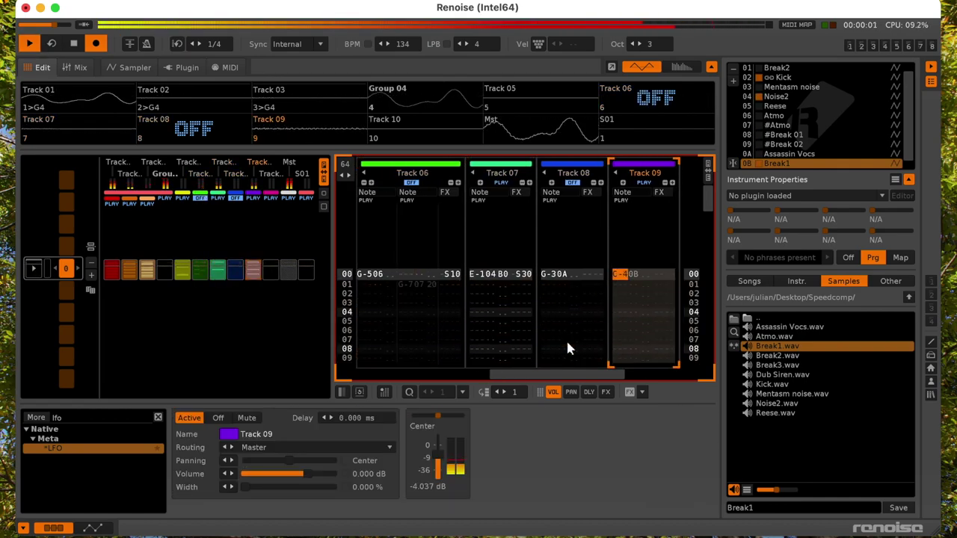
- Turn off Track 07 during playback and select Track 09
key(shift+Tab)
key(shift+Tab)
key(super+backslash)
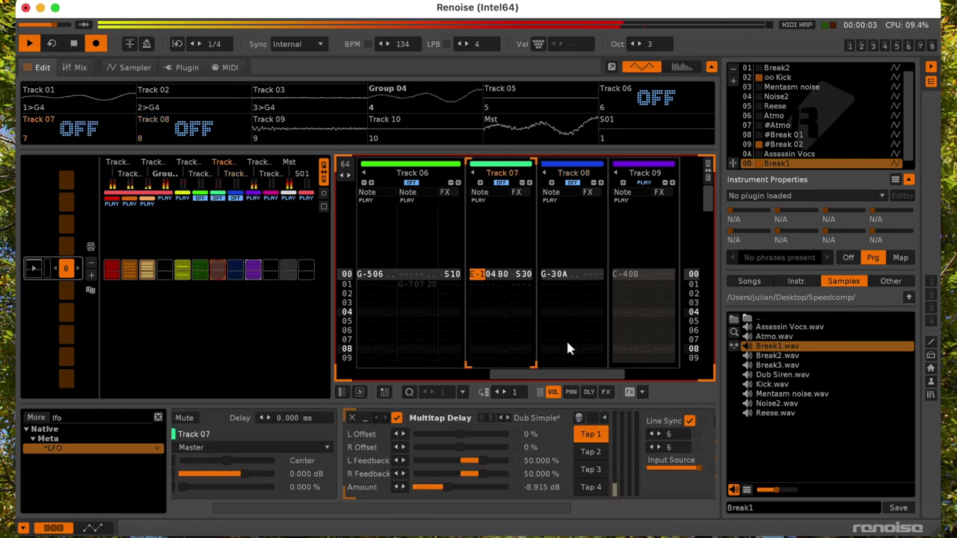
key(Tab)
key(Tab)
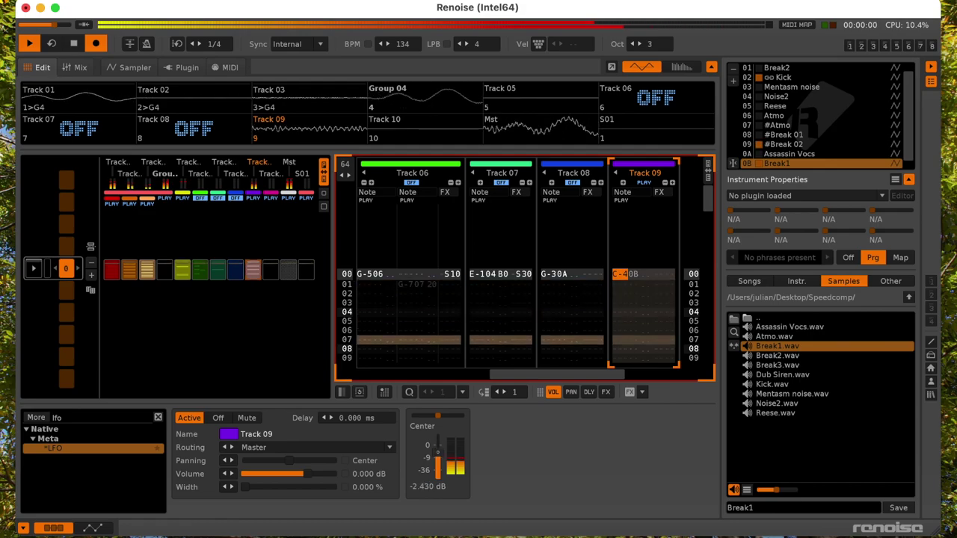
- Change Break1's modulation filter from HP K35 to LP Diode and set its cutoff to 0.752 while listening to playback
key(space)
double_click(815, 166)
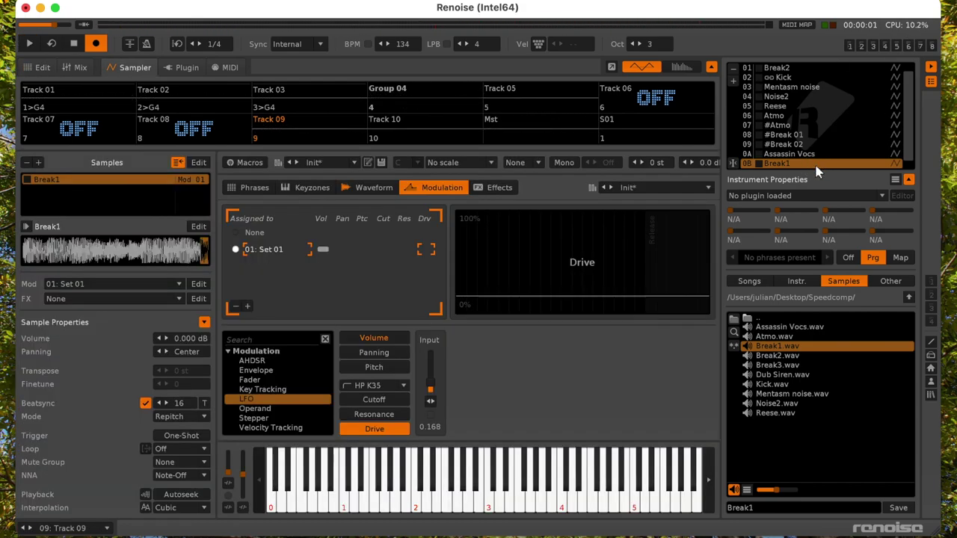
click(387, 385)
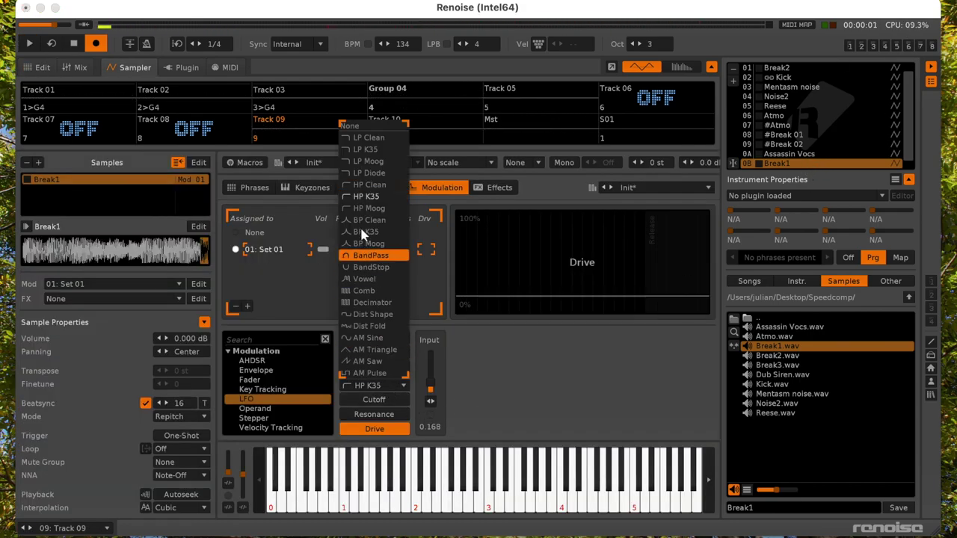
click(367, 173)
key(space)
click(374, 399)
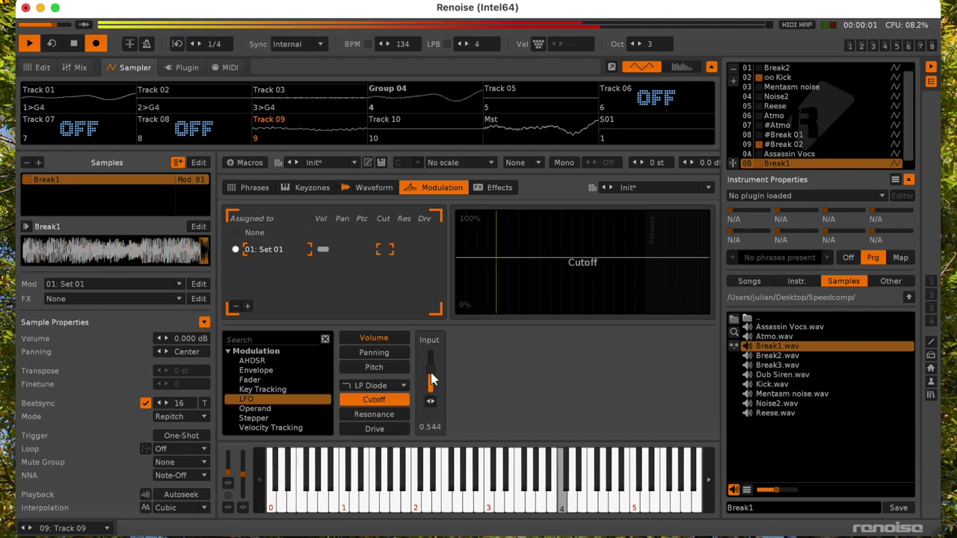
key(space)
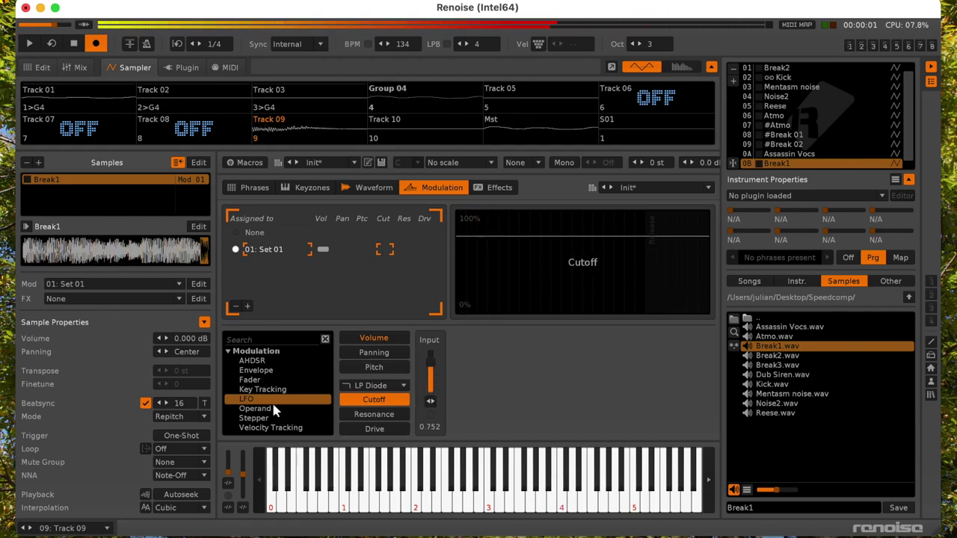
- Add an LFO to the Break1 filter cutoff, in random mode with 0.00195 Hz frequency and 0.180 amplitude, checking it in playback
double_click(275, 400)
click(632, 356)
drag(589, 370, 561, 384)
key(space)
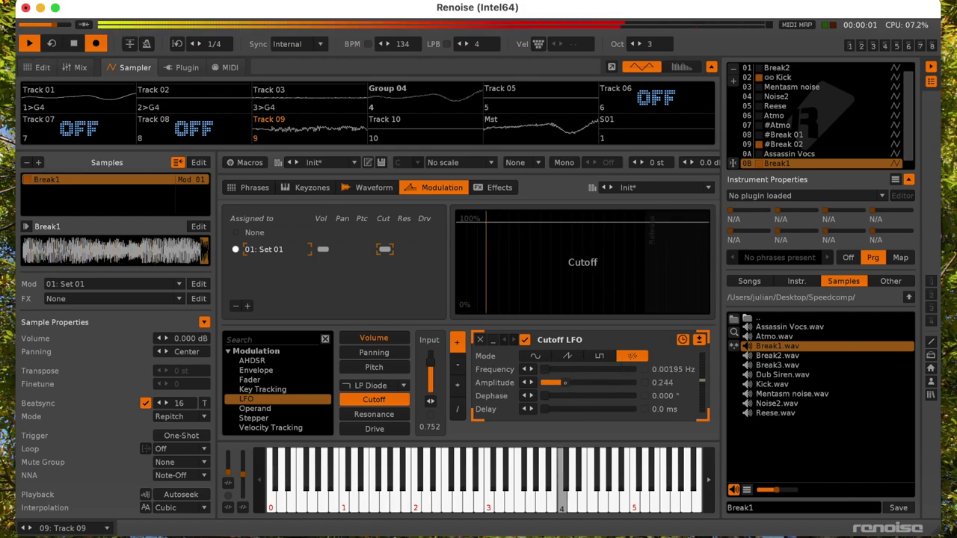
drag(569, 381, 559, 387)
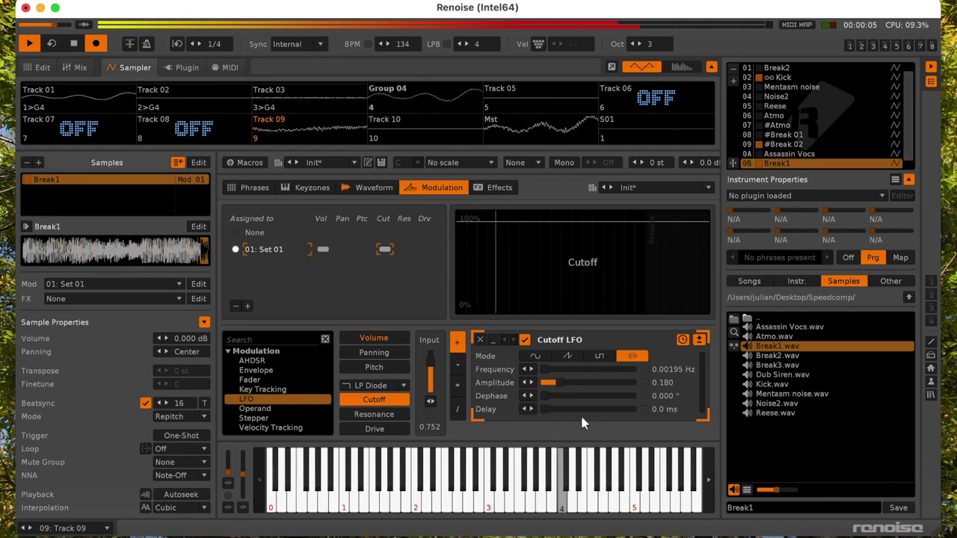
- Adjust the resonance of Break1's LP Diode filter and set its drive to about 0.34
click(378, 415)
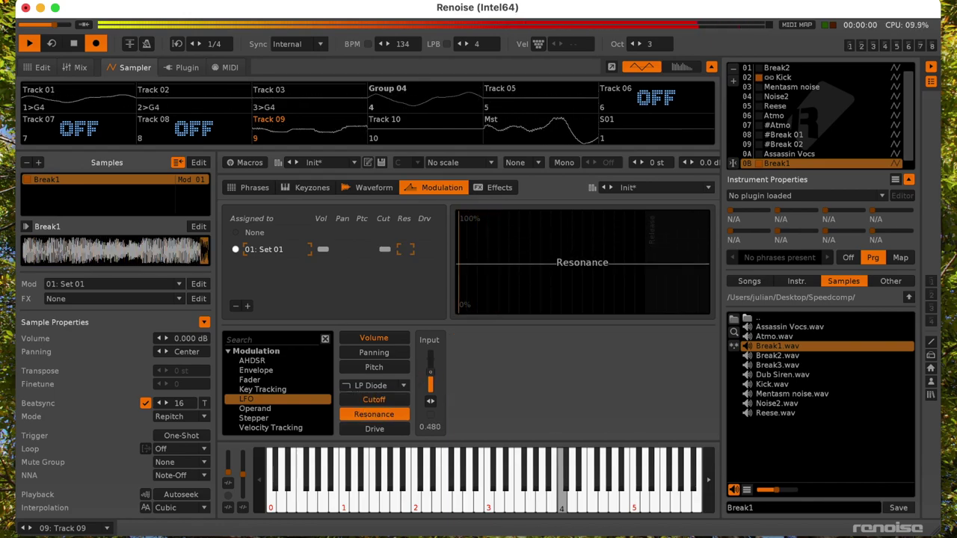
click(380, 431)
drag(434, 385, 431, 377)
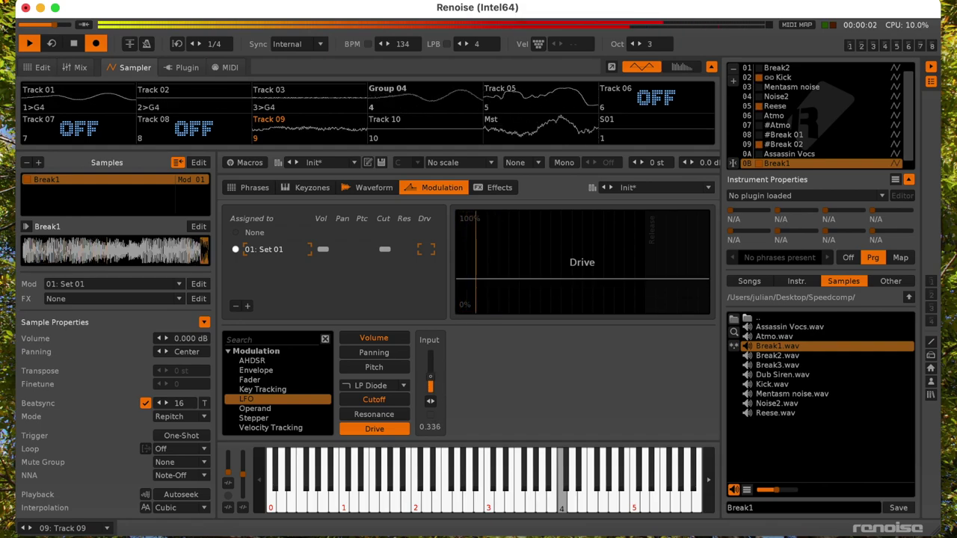
- Switch Break1's Volume LFO to the sawtooth waveform and set its amplitude to about 0.29
click(364, 340)
drag(568, 385, 579, 382)
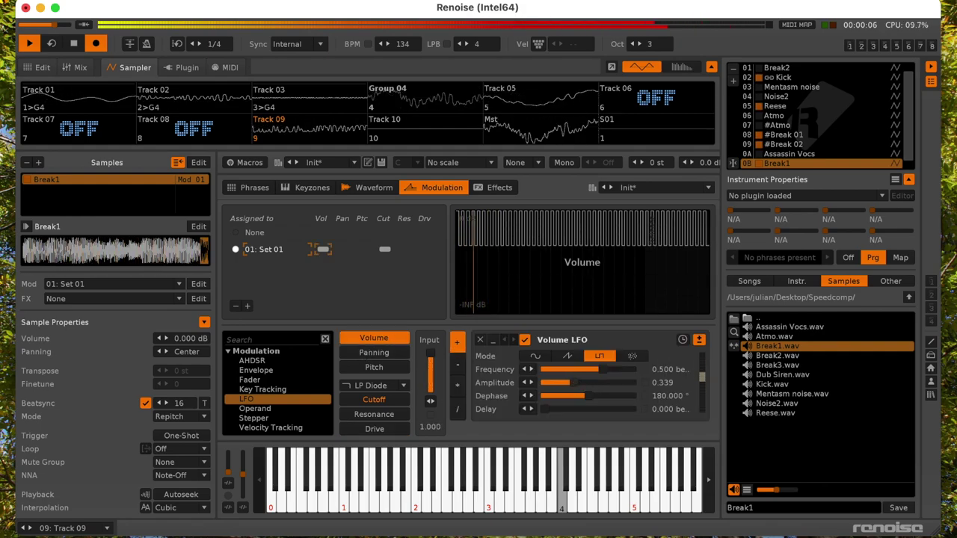
click(566, 357)
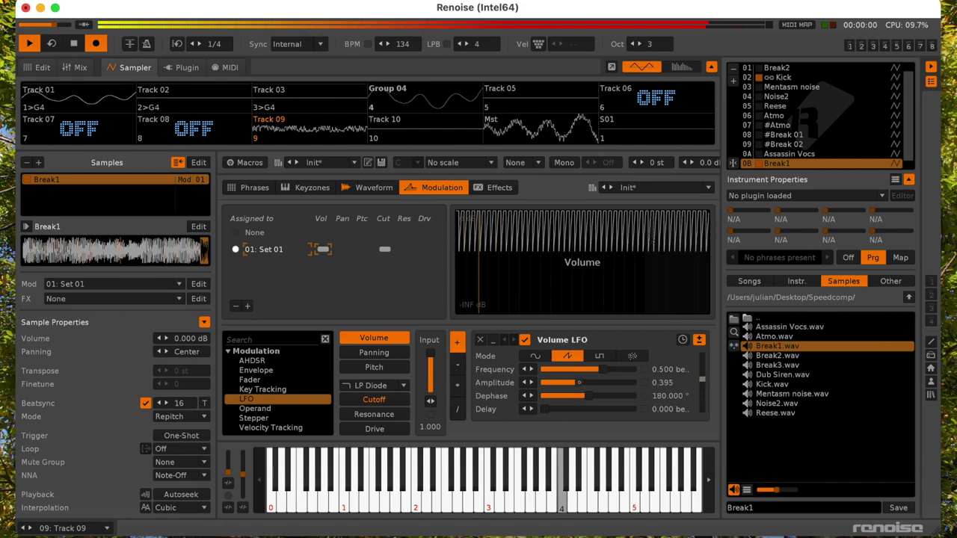
drag(579, 382, 569, 383)
- Set the Volume LFO's dephase to 90 degrees and its delay to 1 beat
double_click(658, 396)
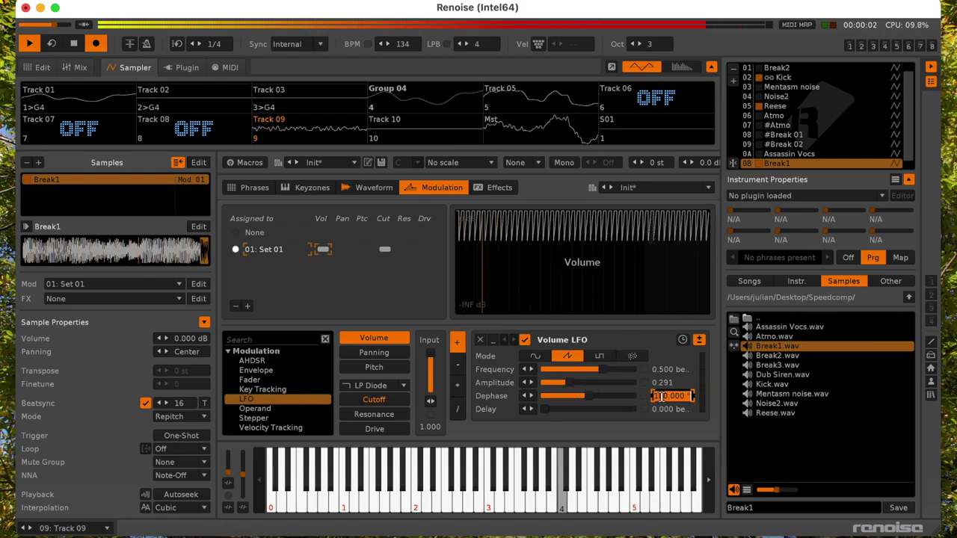
text(90)
key(Return)
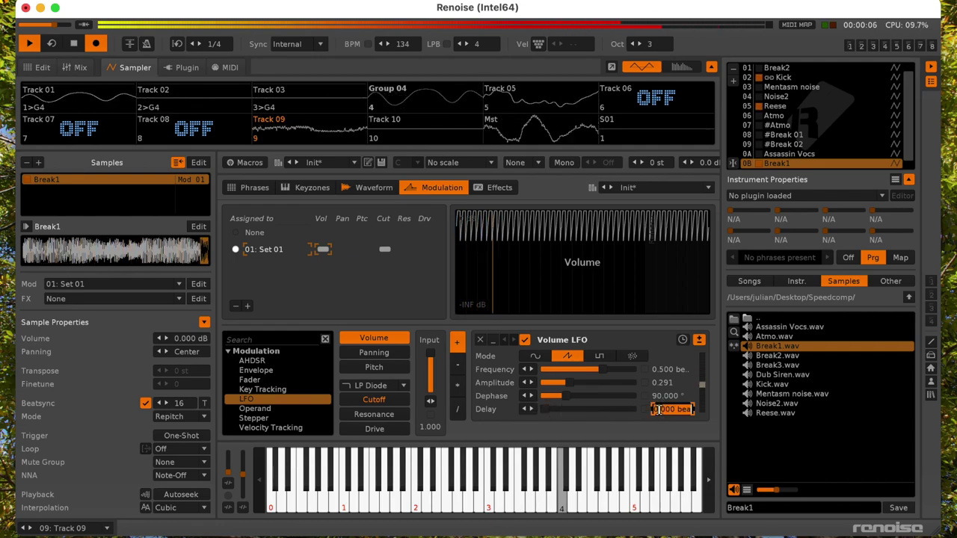
text(1)
key(Return)
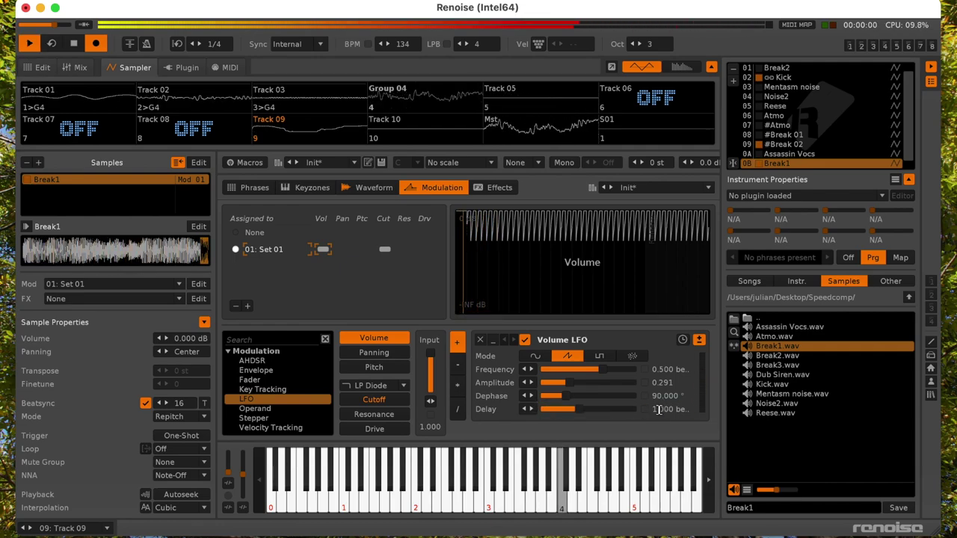
- Set the Volume LFO's amplitude to about 0.38 and the filter resonance to about 0.59
drag(571, 380, 576, 379)
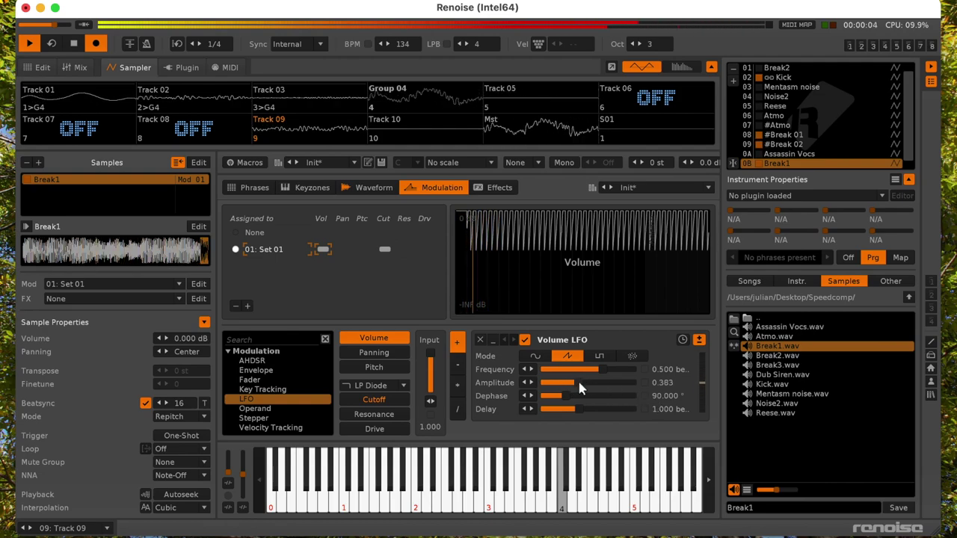
click(374, 417)
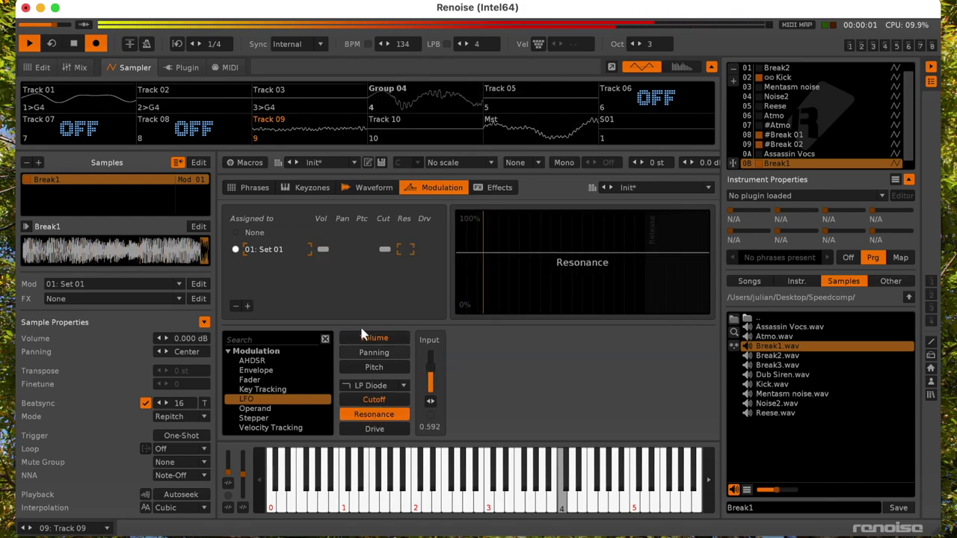
- Add an LFO to Break1's panning modulation and sync its timing to beats
click(358, 353)
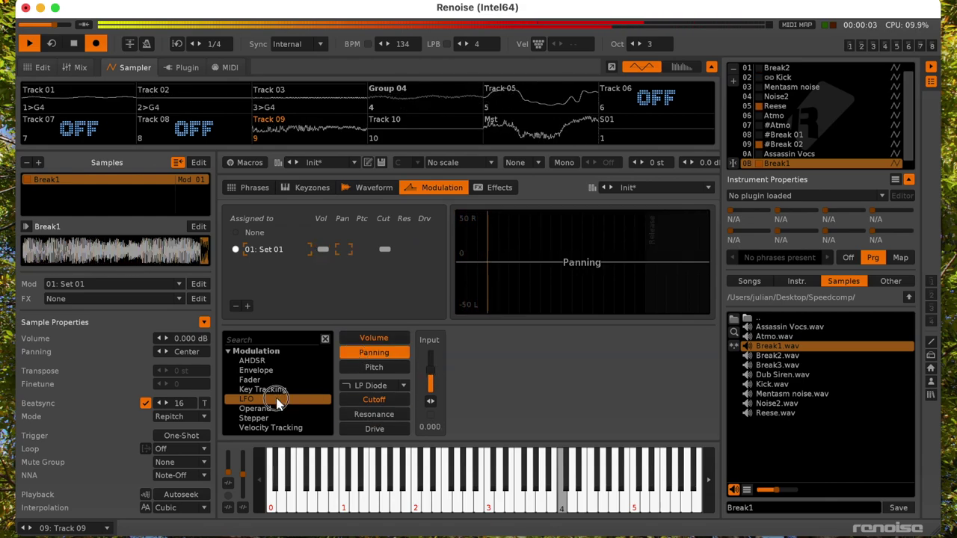
double_click(278, 402)
click(682, 340)
- Try Panning LFO frequencies of 0.5 and 0.75 beats
double_click(668, 370)
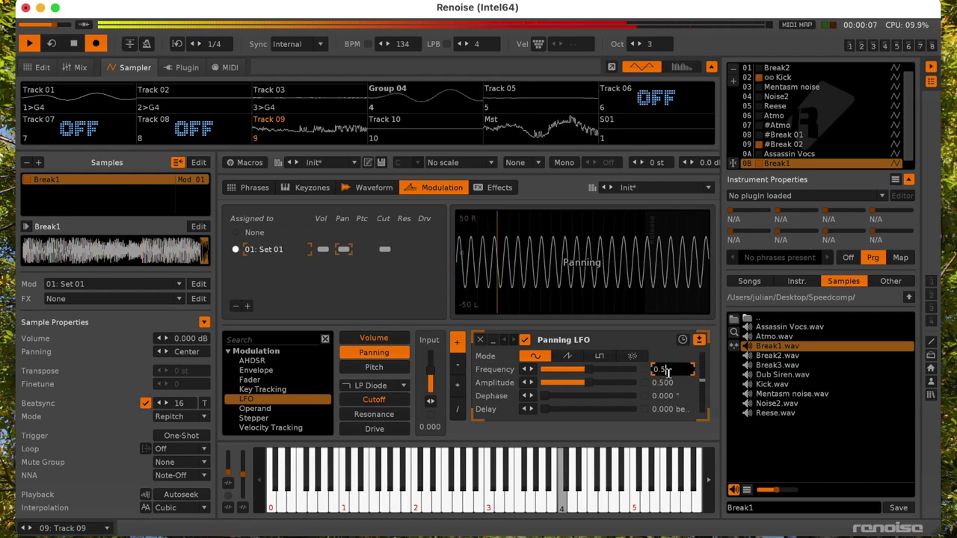
text(0.5)
key(Return)
text(0.750 beats)
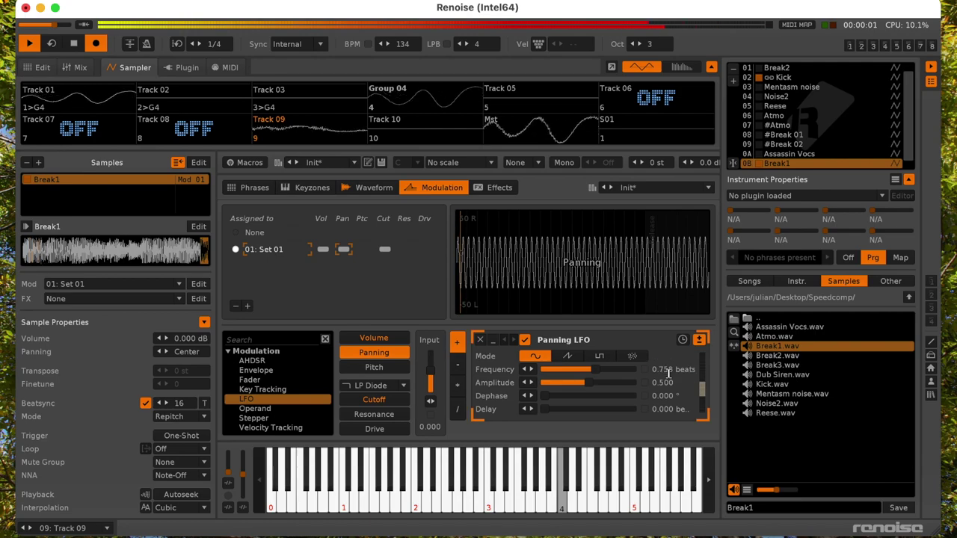
key(Return)
- Set the Panning LFO's frequency to 0.666 beats
double_click(666, 368)
text(0.666)
key(Return)
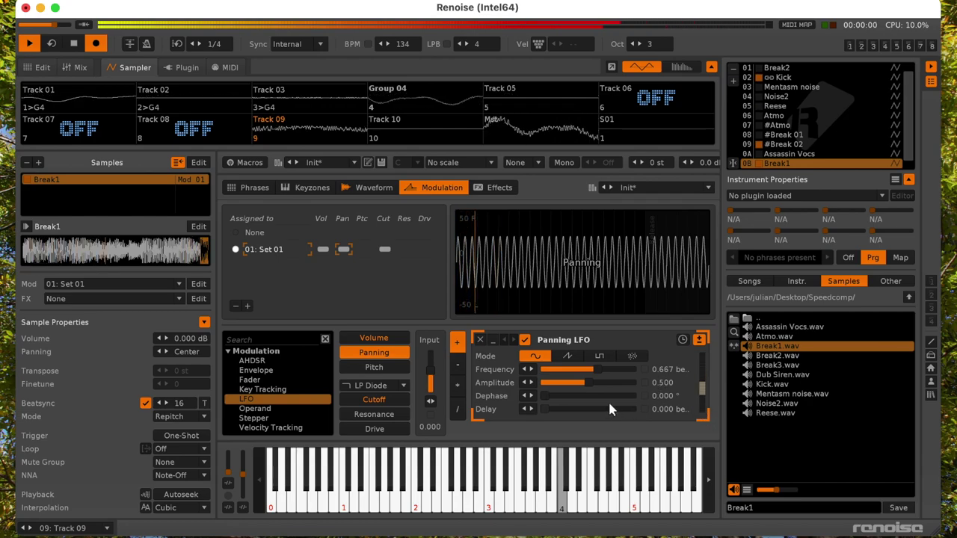
- Set the Panning LFO's amplitude to about 0.42 and its delay to 1 beat
mouse_move(580, 382)
mouse_down()
mouse_move(561, 381)
mouse_move(580, 382)
mouse_up()
double_click(673, 408)
text(1)
key(Return)
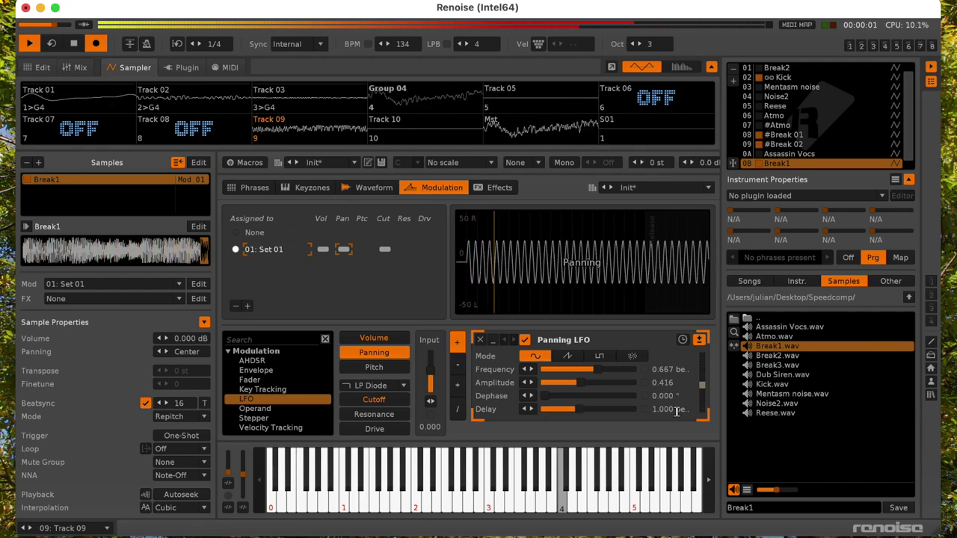
- Return to the pattern editor and add the native Reverb effect to Track 09
click(30, 67)
key(r)
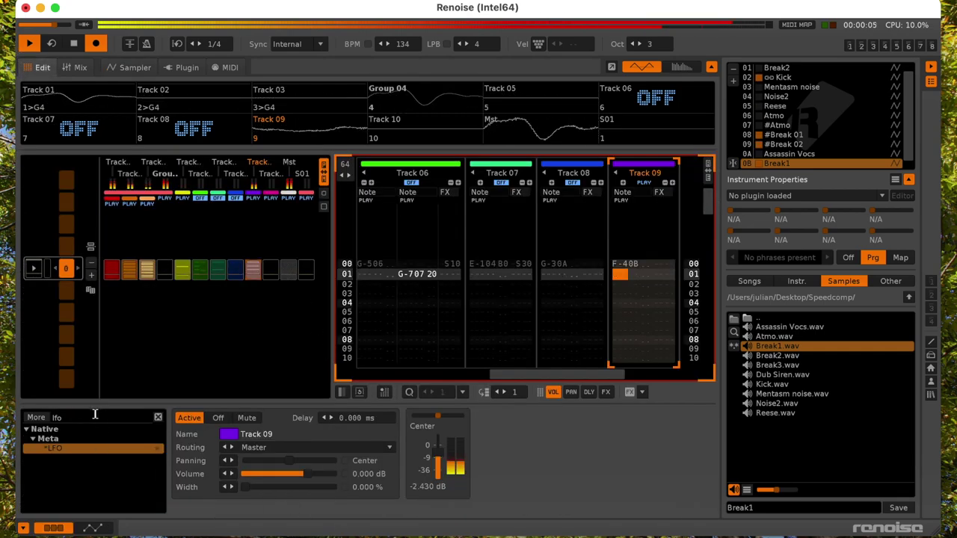
key(super+z)
click(95, 416)
text(rev)
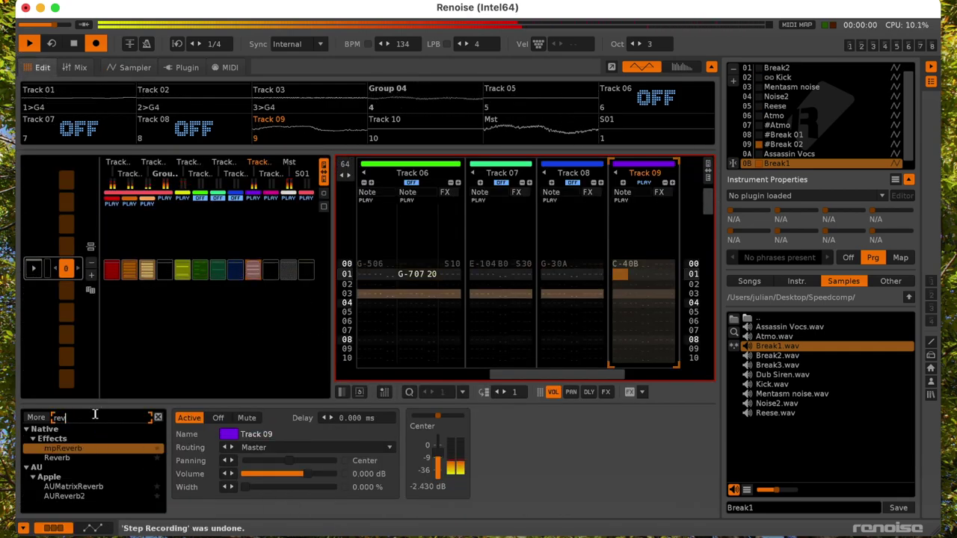
double_click(56, 457)
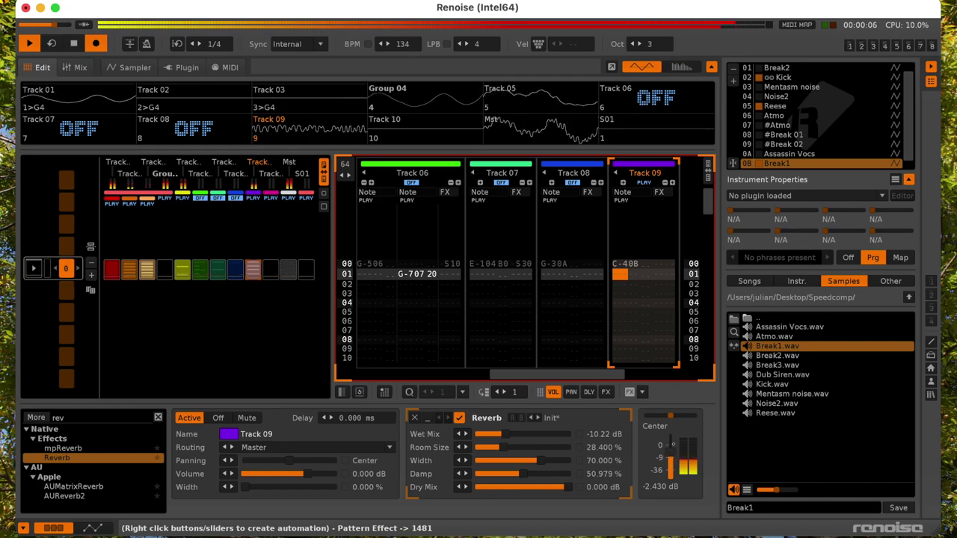
- Add the native Compressor to Track 09 with threshold -9.52 dB, ratio 4.04:1, attack 0.74 ms, release 19.2 ms and makeup 1.9 dB
click(92, 417)
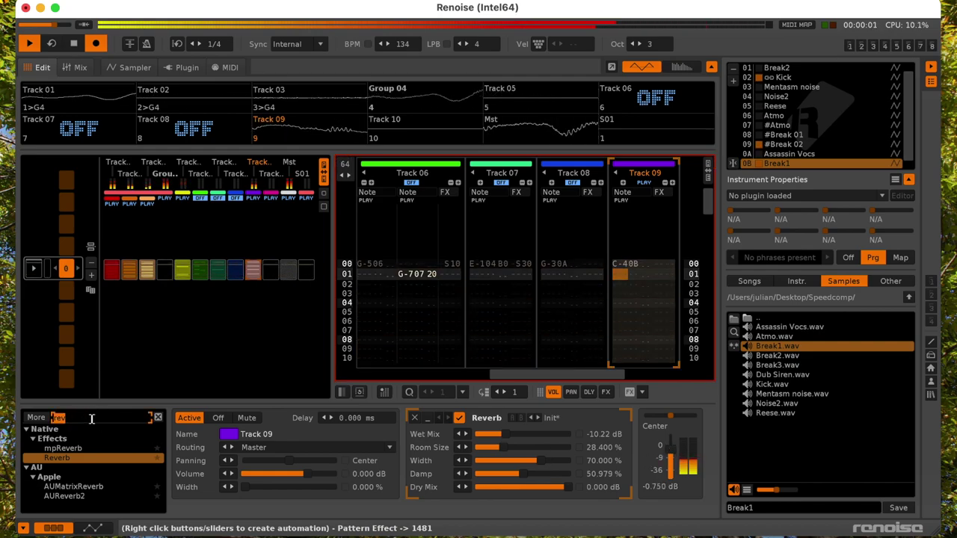
text(comp)
scroll(84, 460, up, 3)
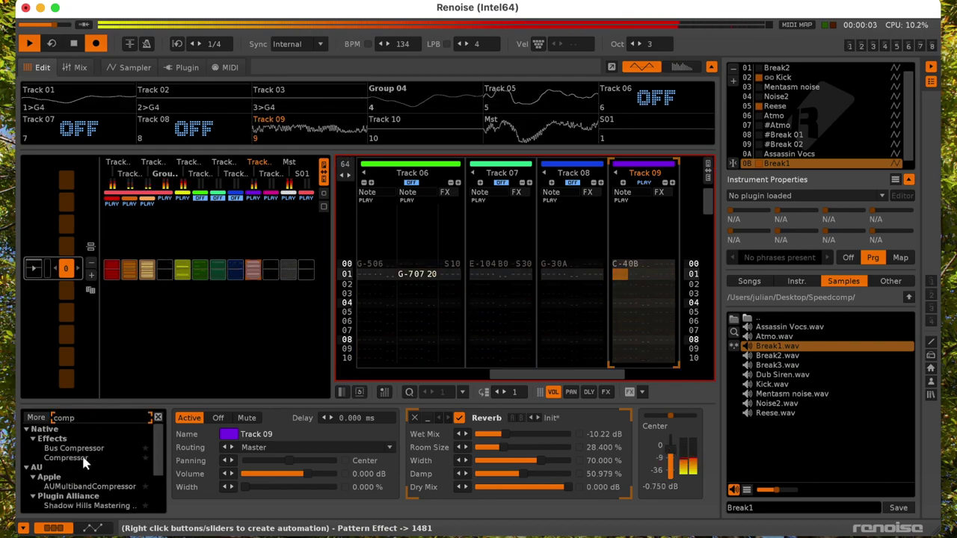
double_click(81, 455)
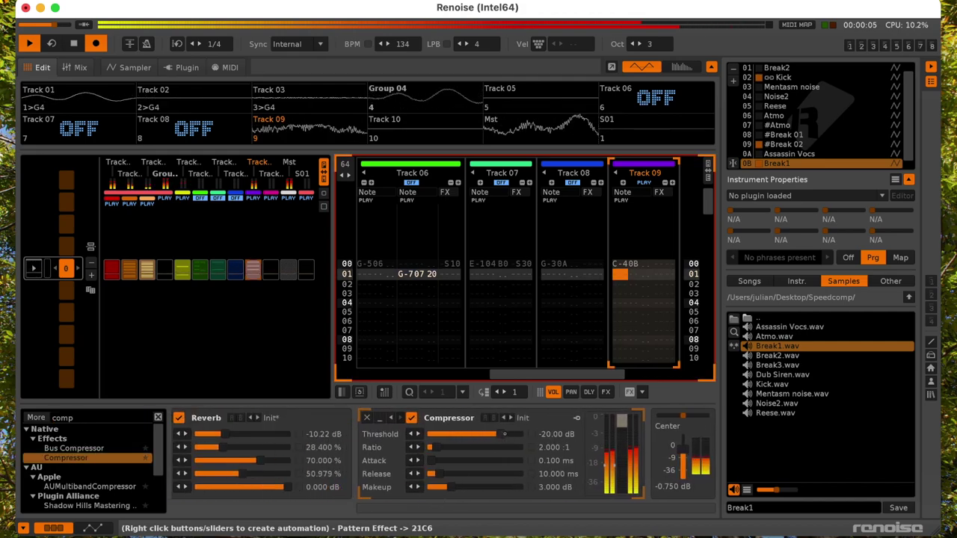
drag(432, 460, 447, 474)
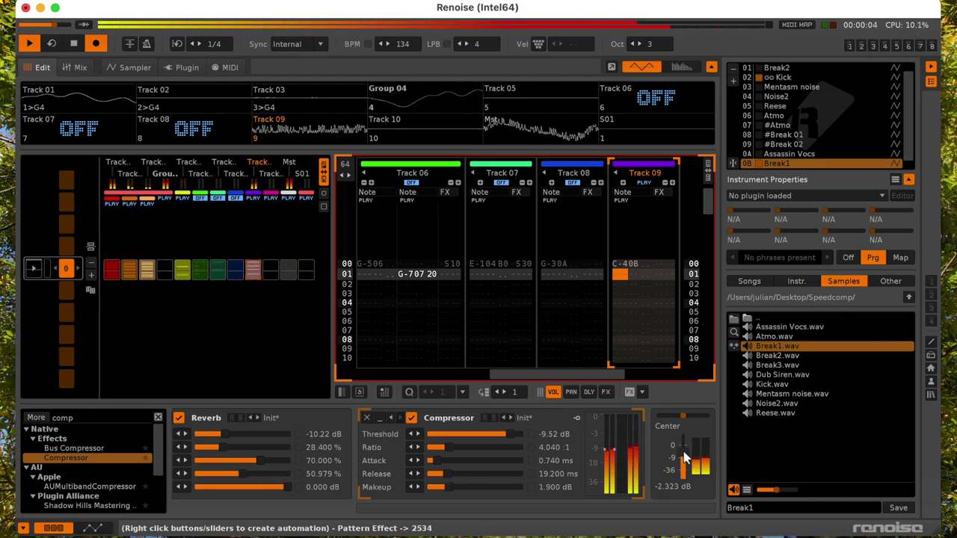
- Go to Track 01 in the pattern and open the Kick instrument in the sampler
key(shift+Tab)
key(shift+Tab)
key(shift+Tab)
key(shift+Tab)
key(shift+Tab)
key(shift+Tab)
key(shift+Tab)
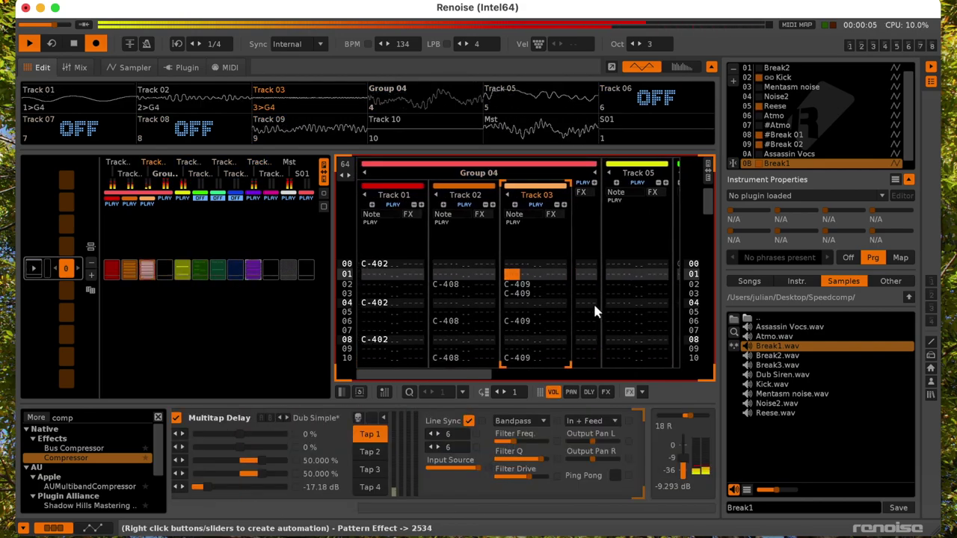
key(shift+Tab)
scroll(816, 114, up, 11)
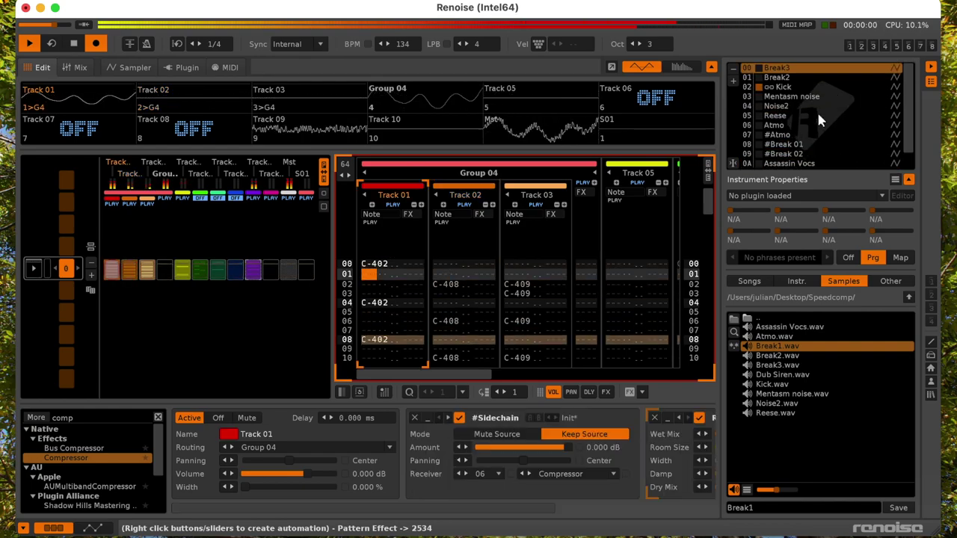
click(777, 86)
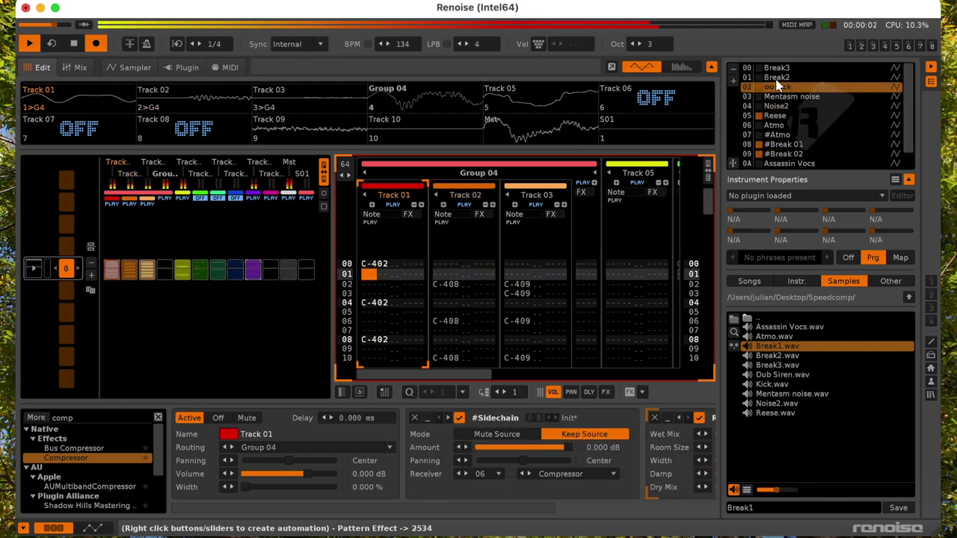
double_click(783, 90)
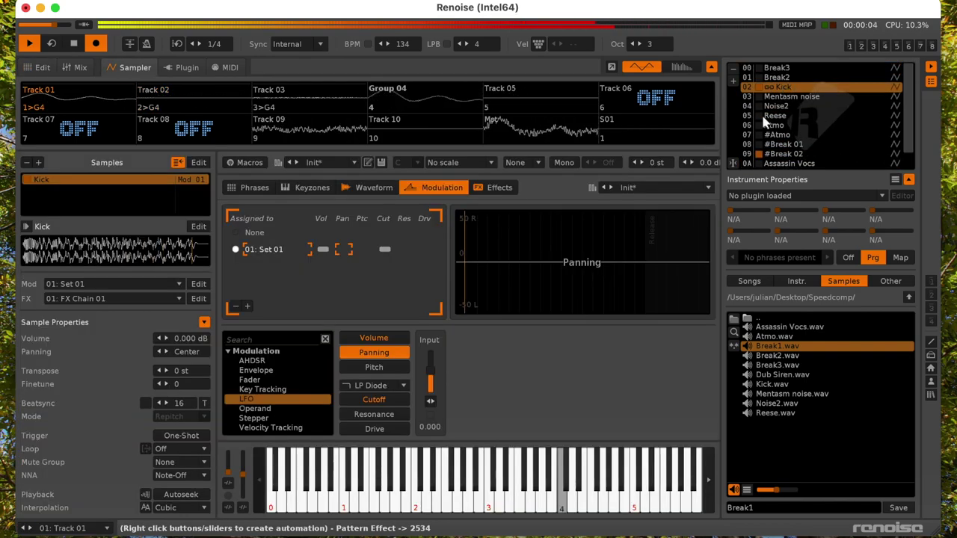
- Set the Kick's Cutoff Fader to a duration of about 665 ms and an end value of about 0.176
click(394, 396)
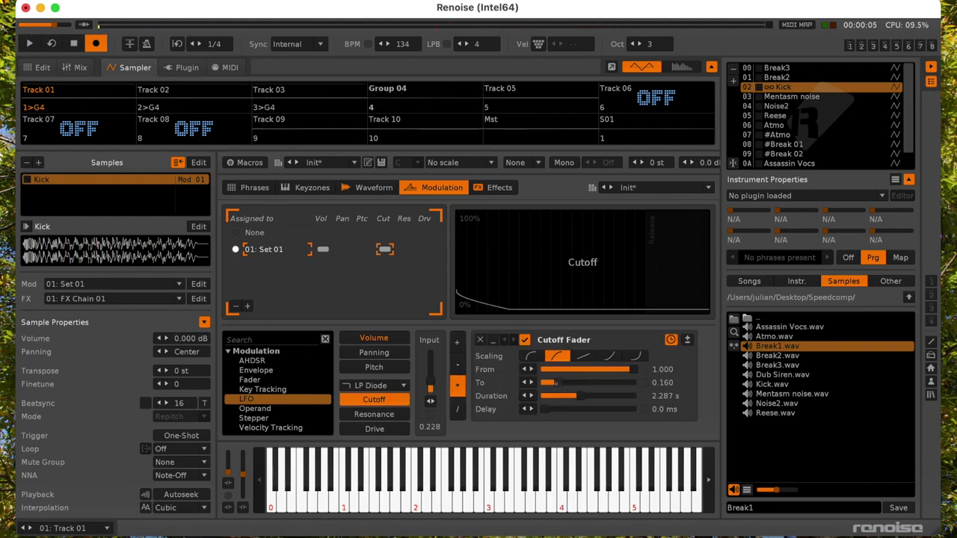
key(space)
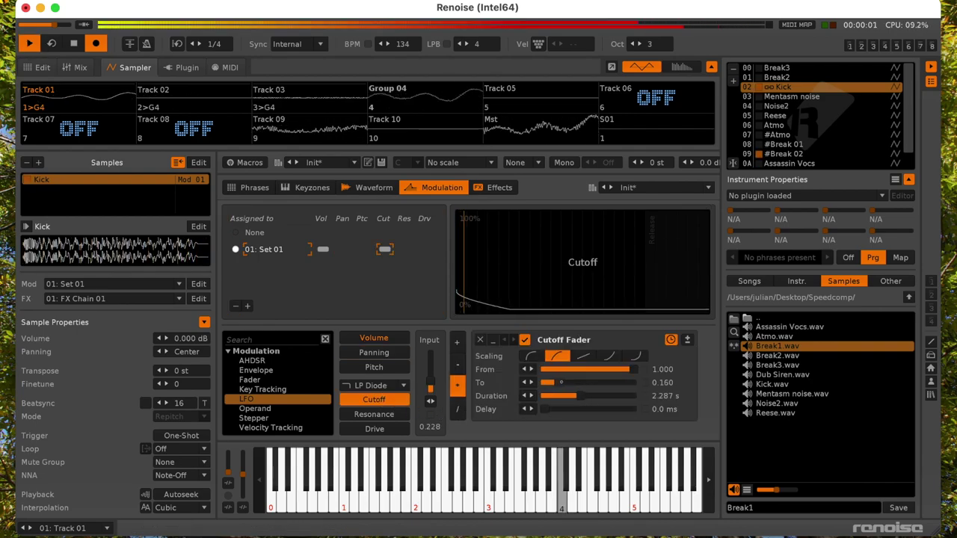
key(space)
click(568, 395)
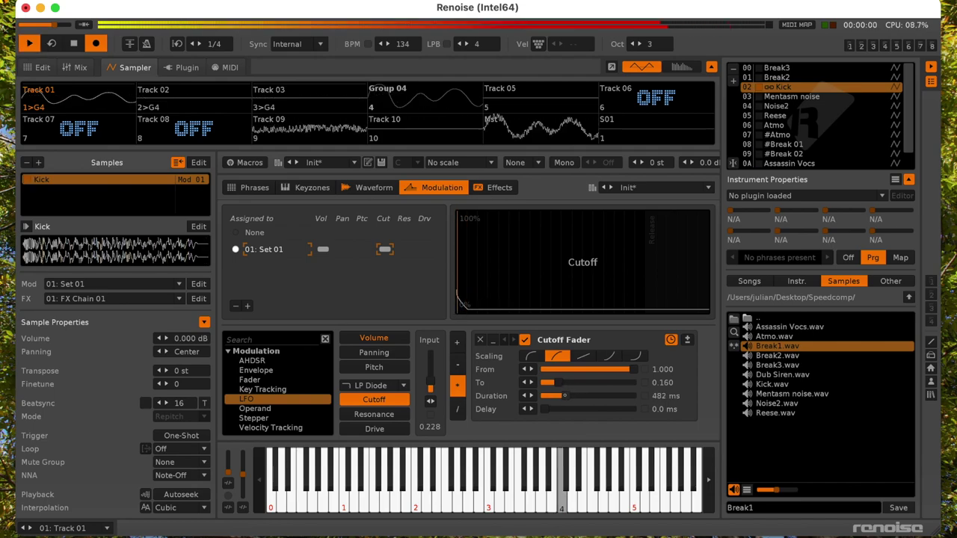
drag(560, 391, 566, 394)
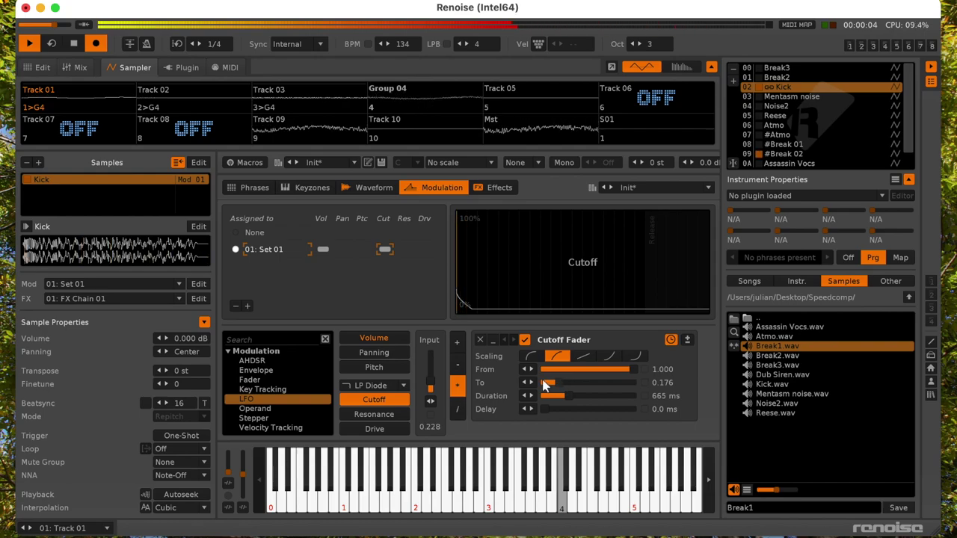
- Set the Kick's Volume Fader to a duration of about 556 ms and a delay of about 19 ms
click(396, 339)
drag(566, 395, 565, 395)
click(557, 357)
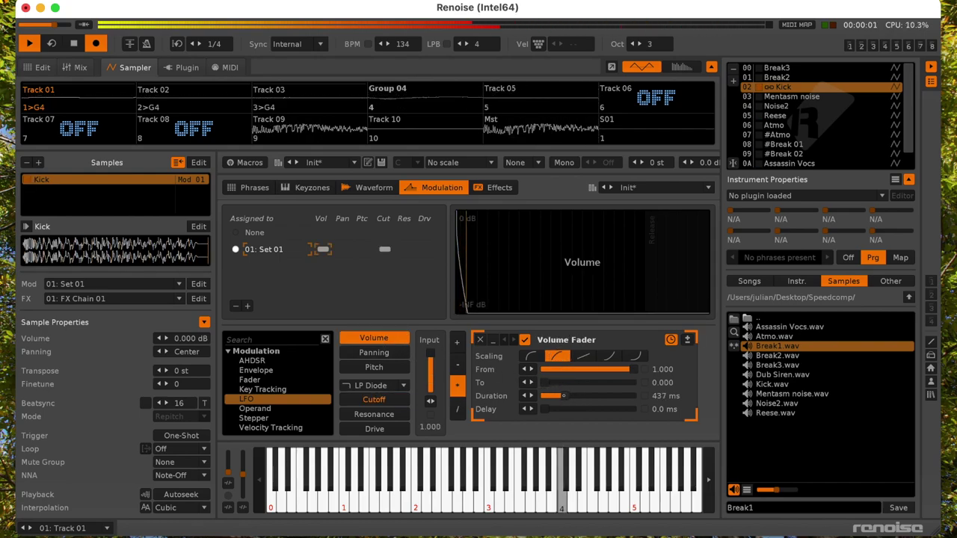
drag(566, 396, 565, 398)
click(550, 409)
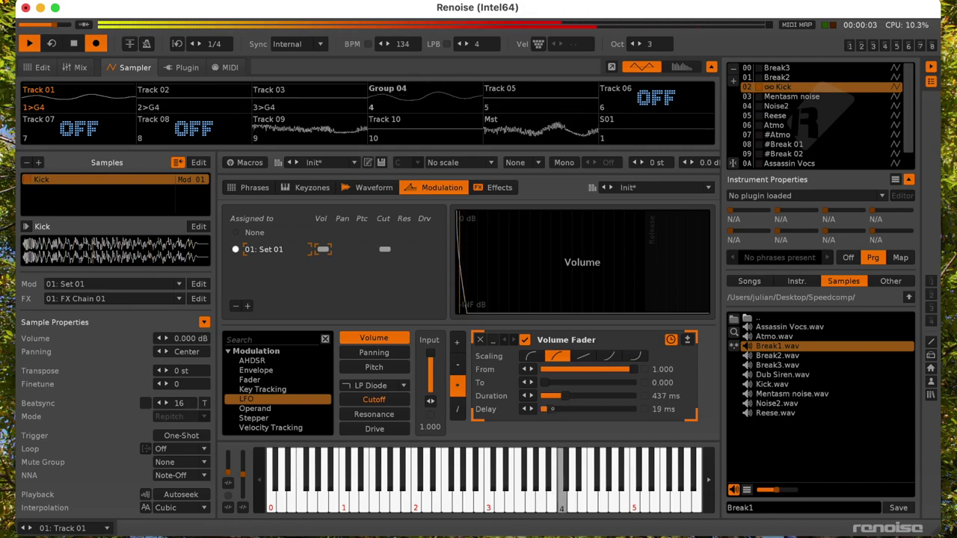
click(567, 396)
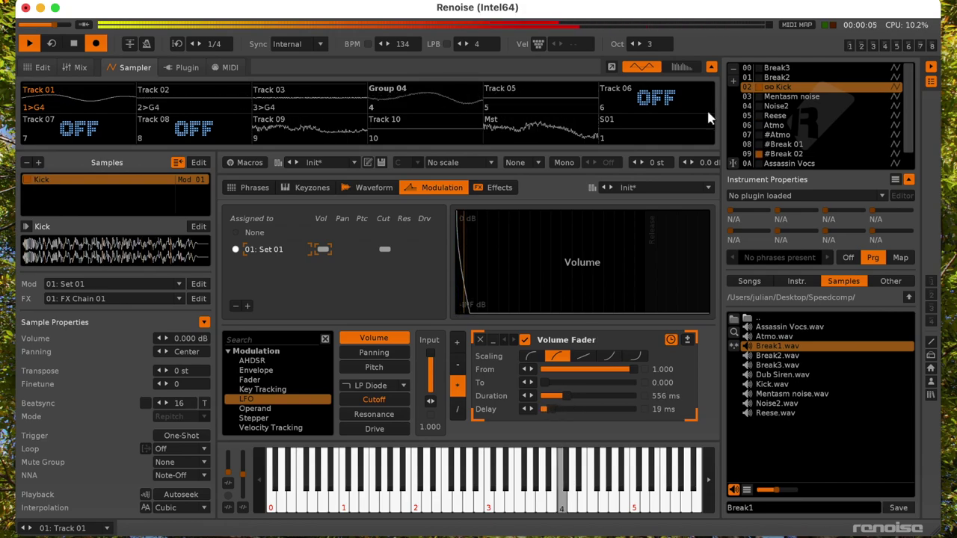
- Duplicate the Kick instrument and return to the pattern editor, restarting playback
right_click(773, 90)
click(818, 142)
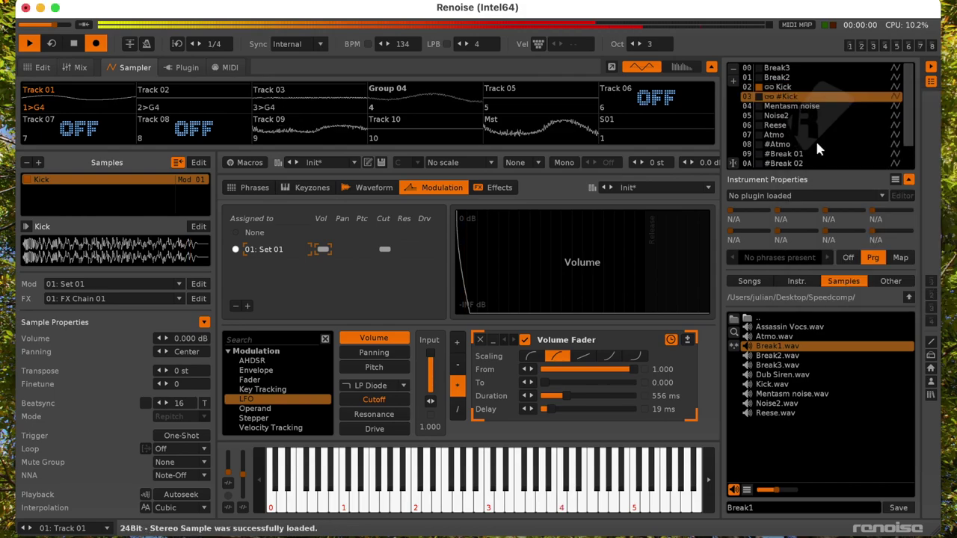
key(space)
click(43, 70)
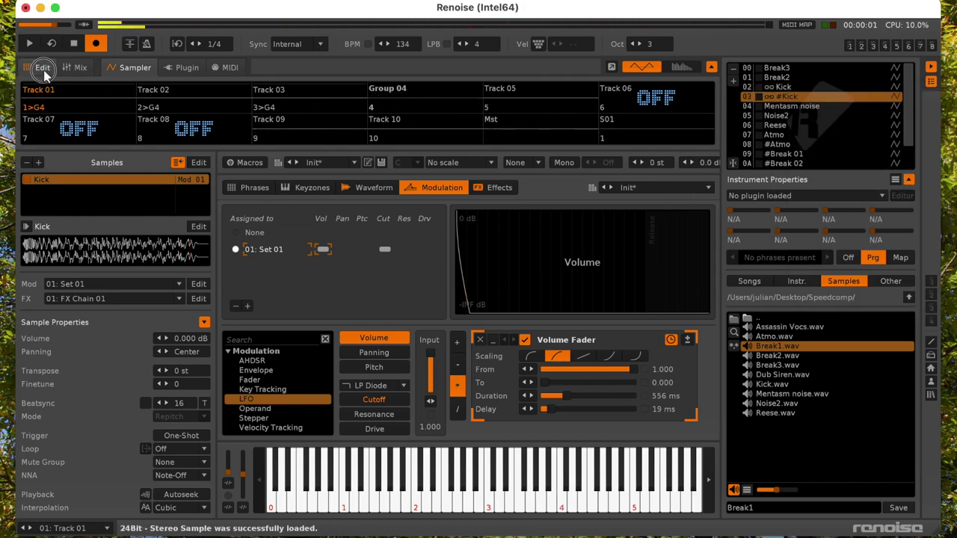
key(space)
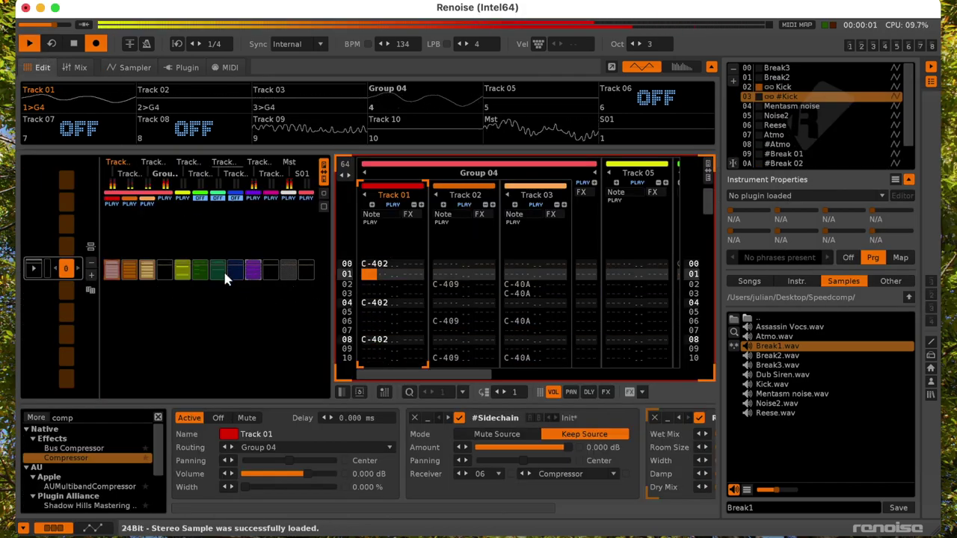
- Play the pattern and mute Track 02 and Track 03 to hear the kick without the breaks
key(space)
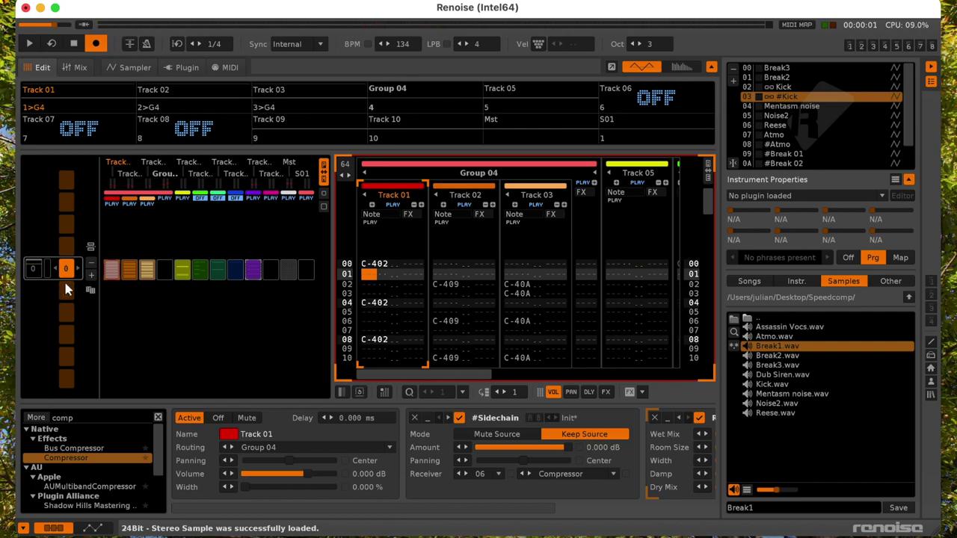
key(space)
key(space)
key(space)
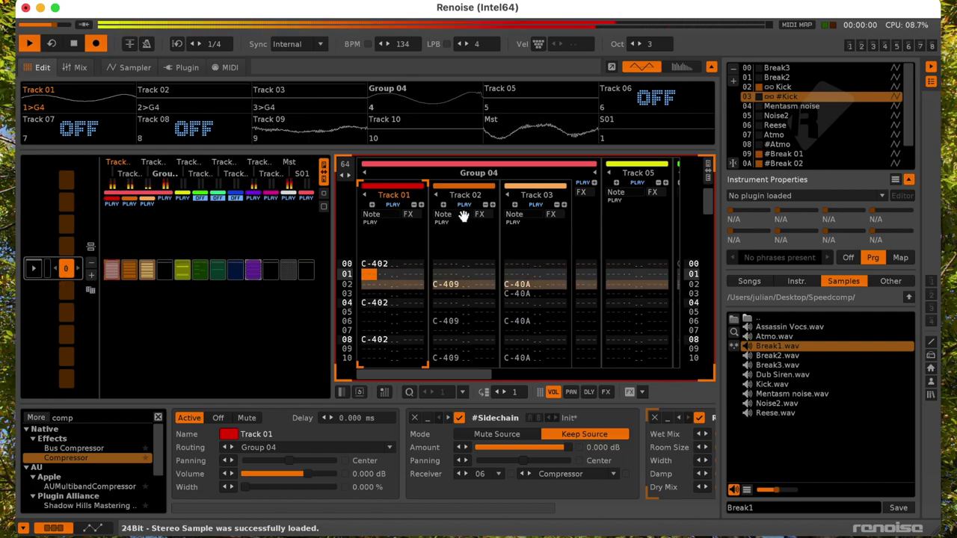
click(465, 205)
click(538, 205)
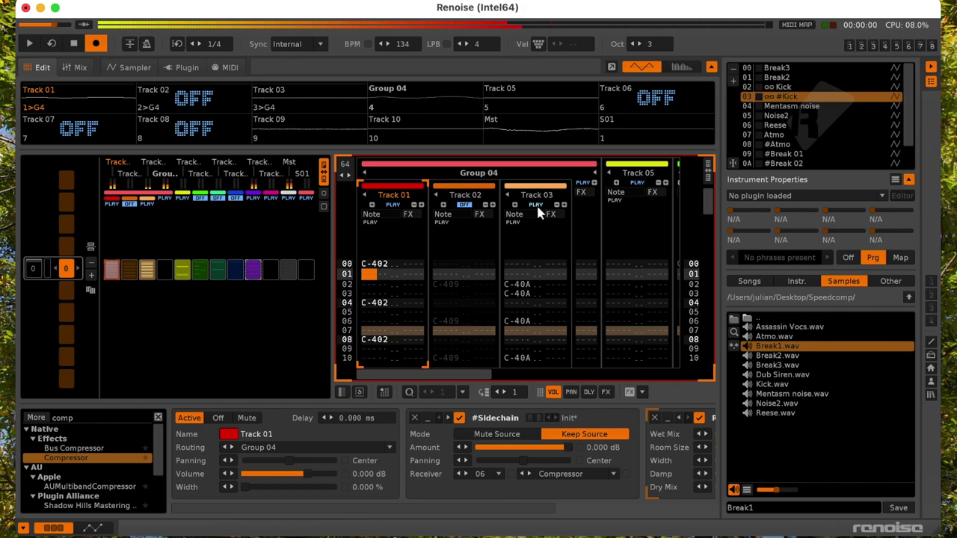
- Insert a new pattern 1 after pattern 0, copy Track 01's kick notes into it, and play it briefly
click(91, 274)
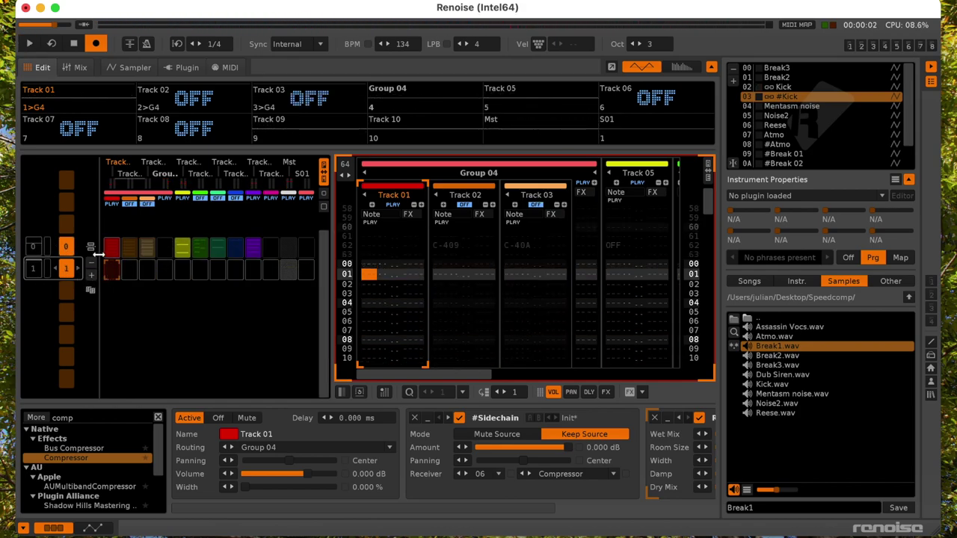
click(109, 252)
key(super+v)
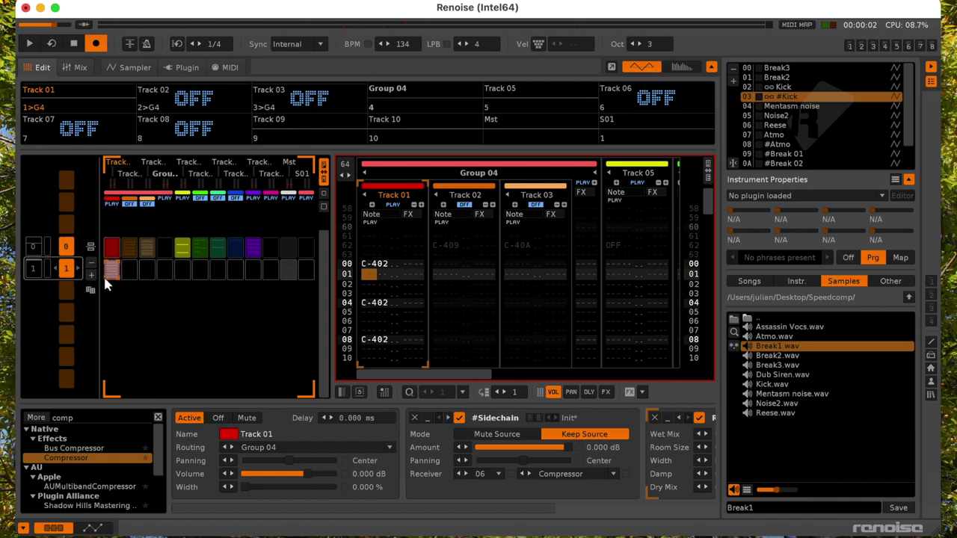
key(space)
key(space)
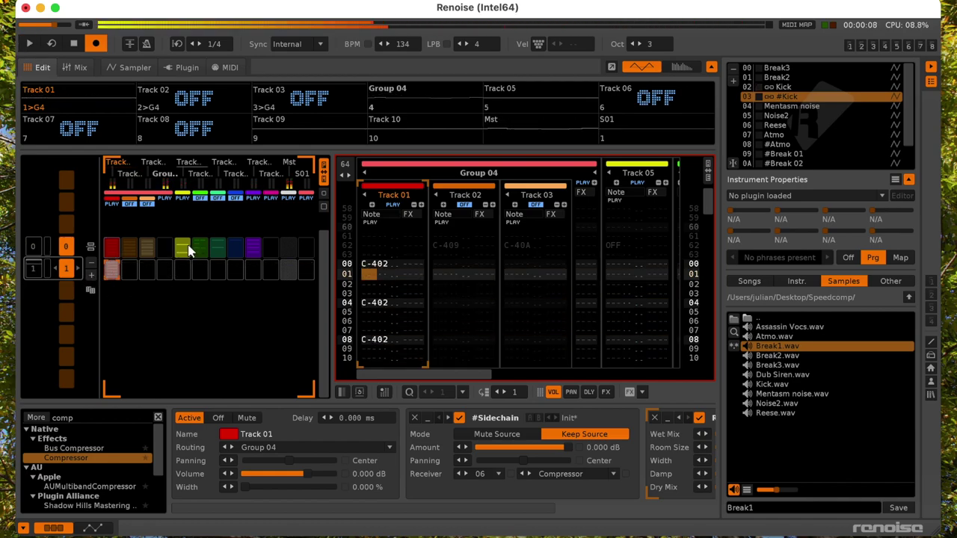
- Copy Track 06's notes into pattern 1 and unmute Tracks 02, 03, 06, 07 and 08
click(201, 275)
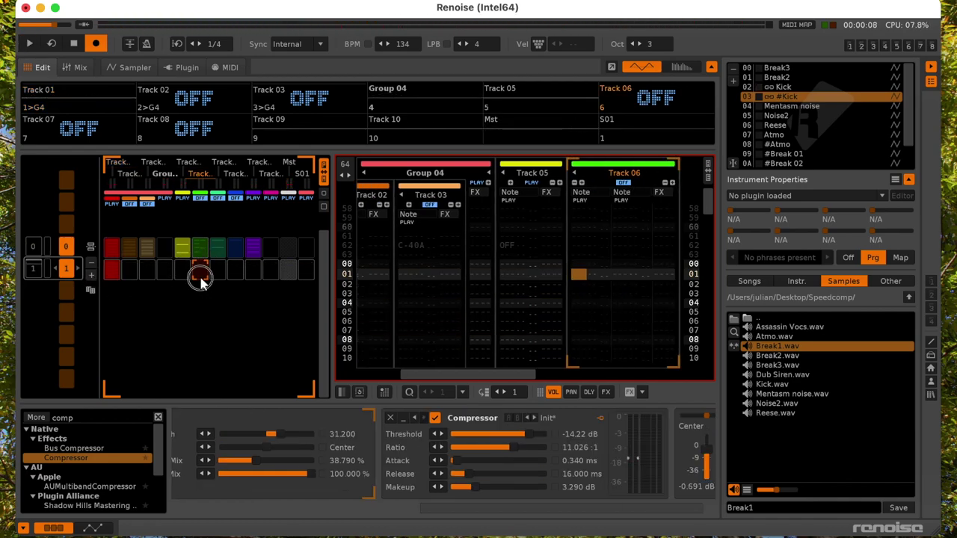
click(199, 199)
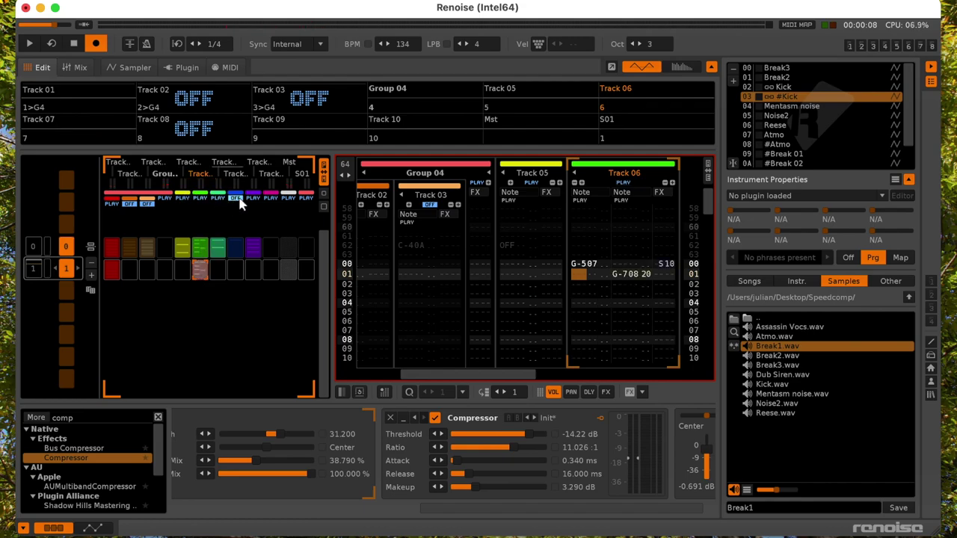
click(237, 199)
key(space)
click(129, 202)
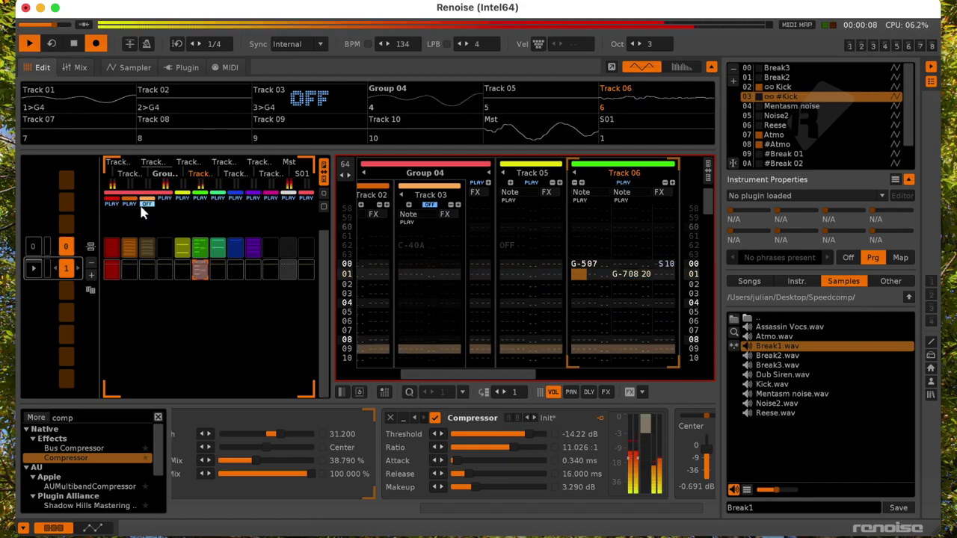
click(147, 203)
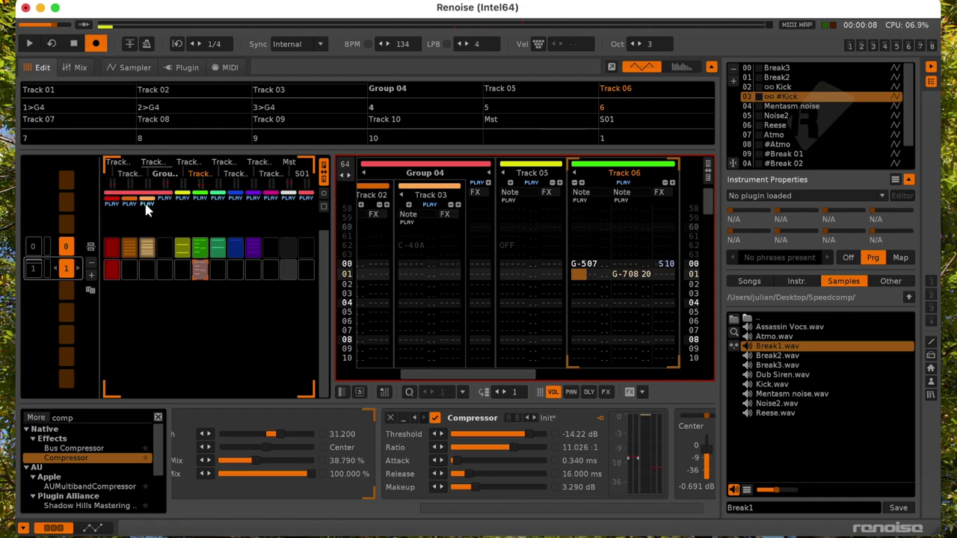
- Mute the pattern 1 slots of Tracks 02, 03, 05, 07 and 08 in the pattern matrix during playback
key(space)
click(132, 269)
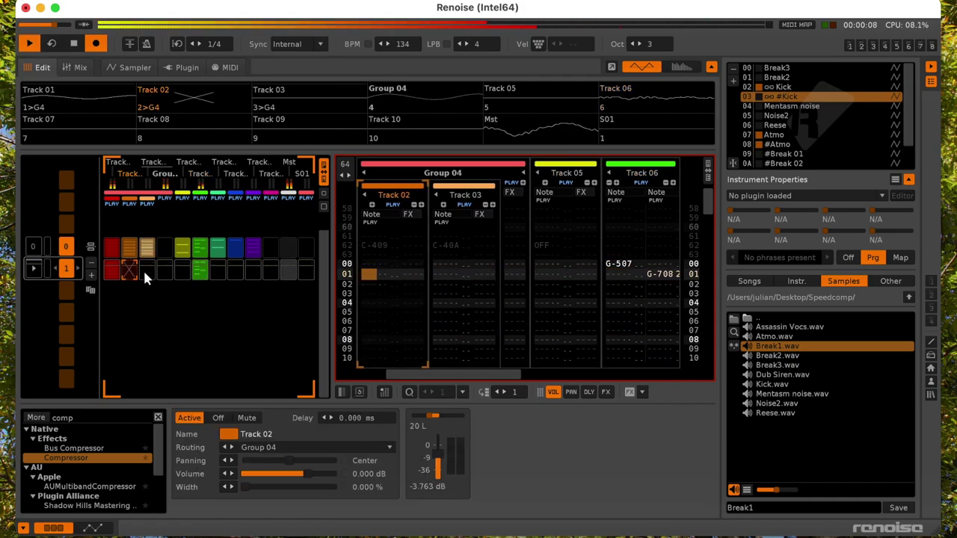
click(145, 271)
click(182, 271)
click(217, 270)
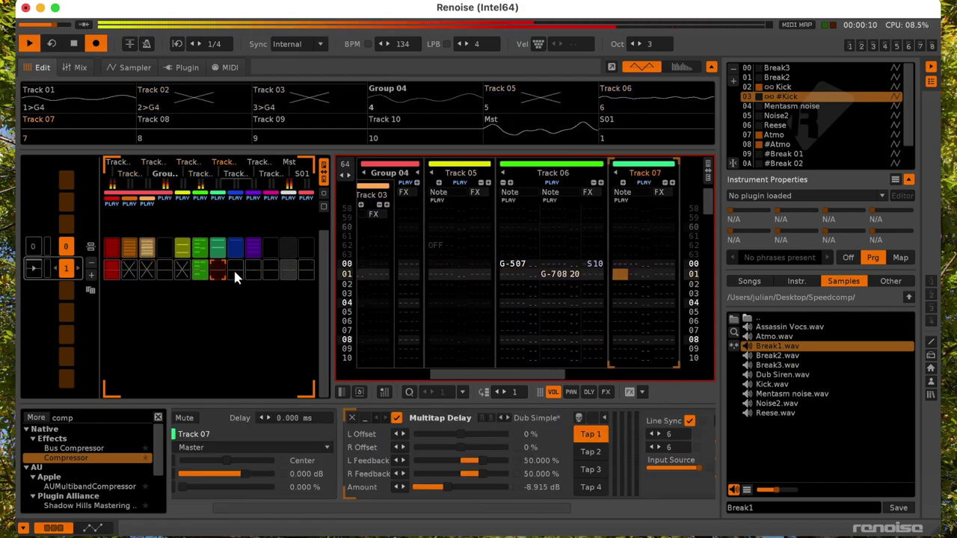
click(236, 269)
click(250, 272)
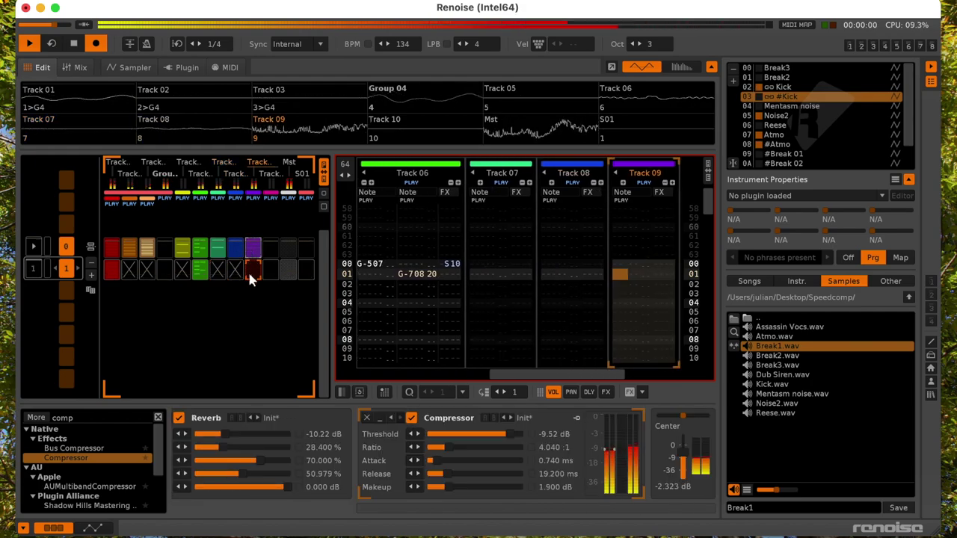
- Copy Tracks 08 and 09 into pattern 1, unmute Track 08's slot, and clear Track 09's slot again
click(249, 258)
click(235, 268)
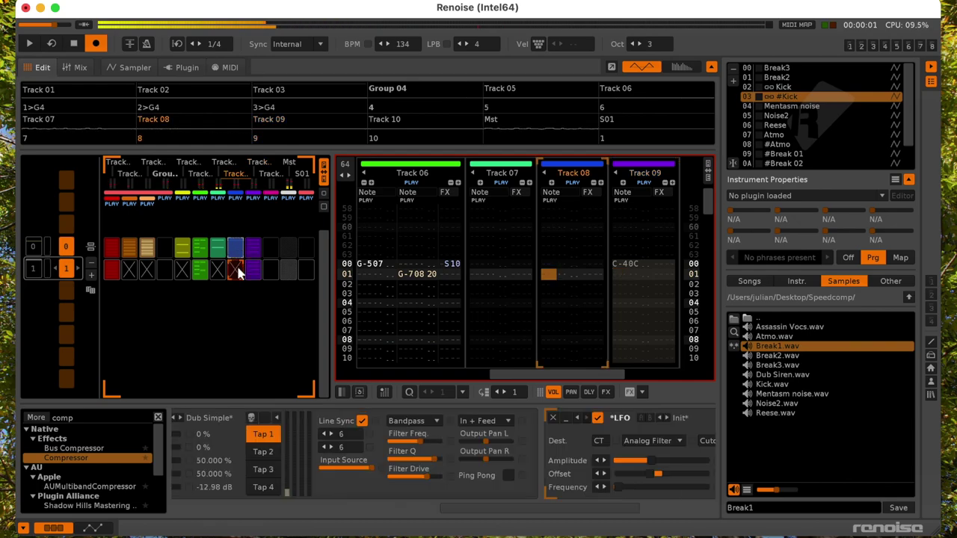
click(236, 271)
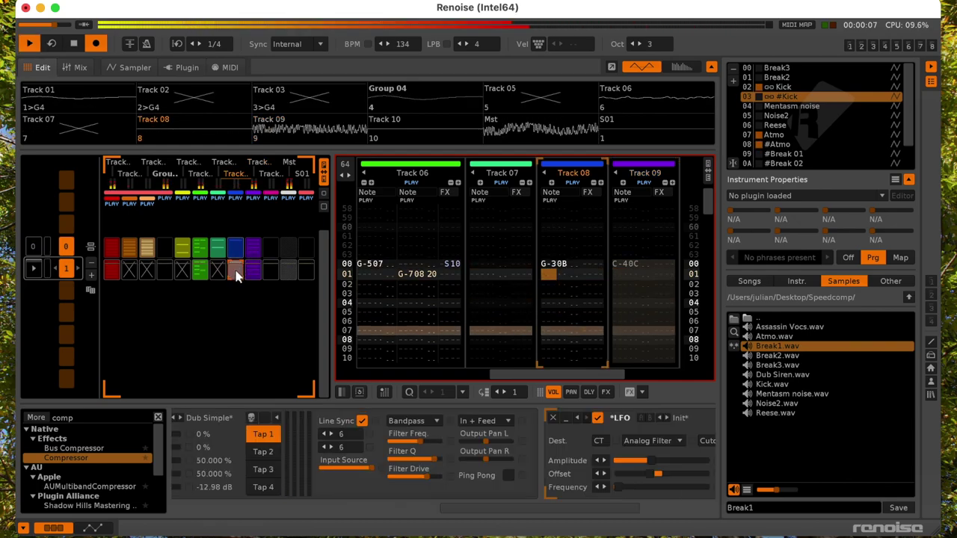
click(256, 272)
key(space)
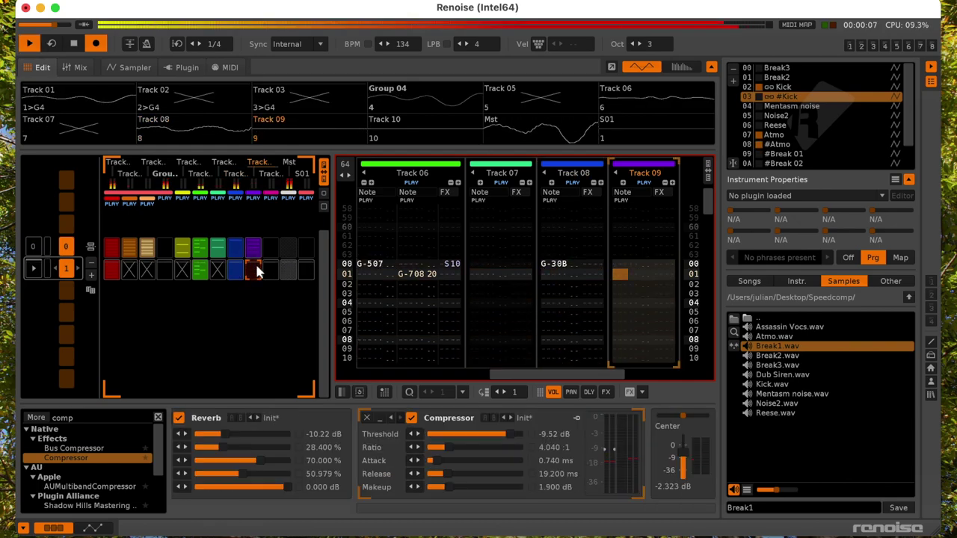
key(space)
- Clear the second-column note from Track 06 in pattern 1 and select the Atmo instrument for row 00
click(207, 273)
click(414, 292)
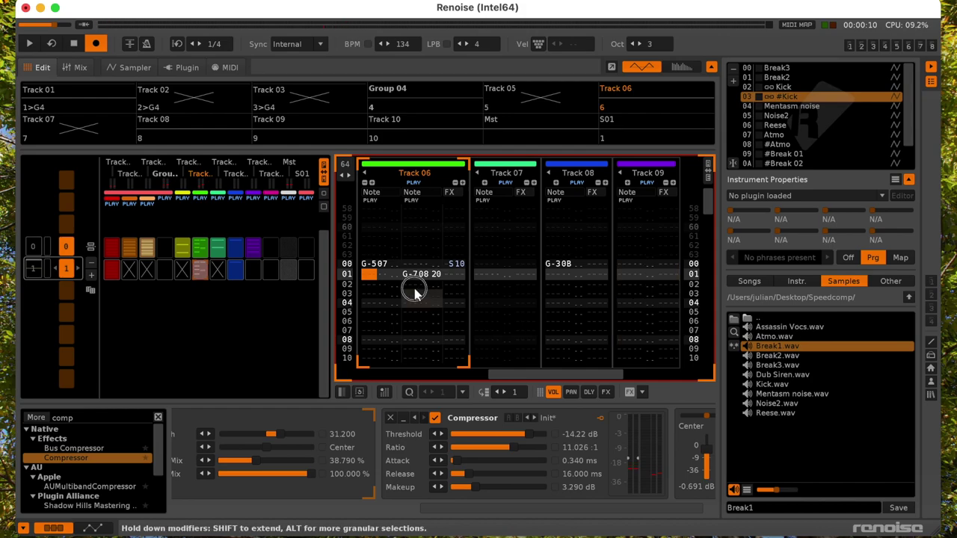
click(406, 265)
key(Left)
key(Left)
key(Left)
key(Left)
key(Left)
key(alt+Down)
key(alt+Down)
key(alt+Down)
key(alt+Down)
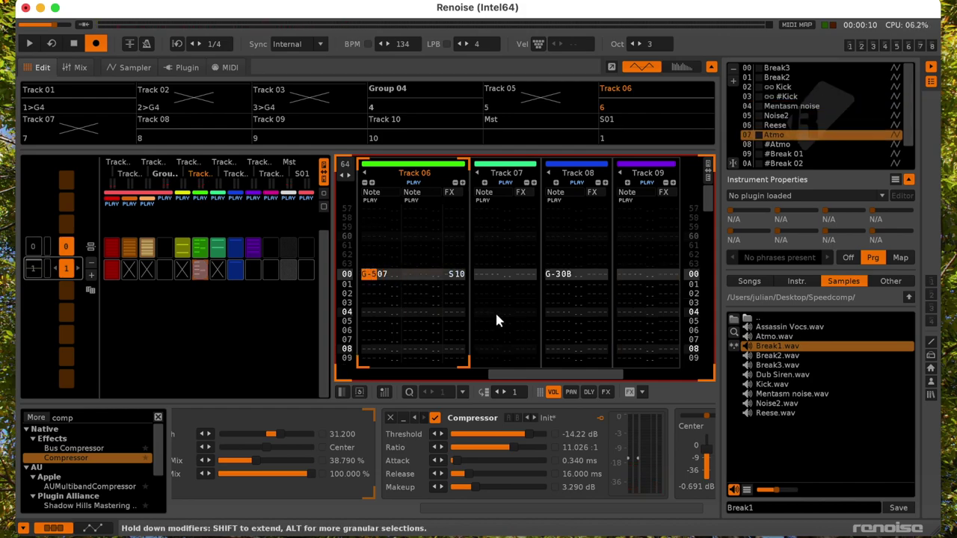
- Try Atmo note E-4 on row 00 of Track 06 and play the pattern
key(e)
key(space)
key(Right)
key(Right)
key(Right)
key(Right)
key(Right)
key(Right)
key(Right)
key(Right)
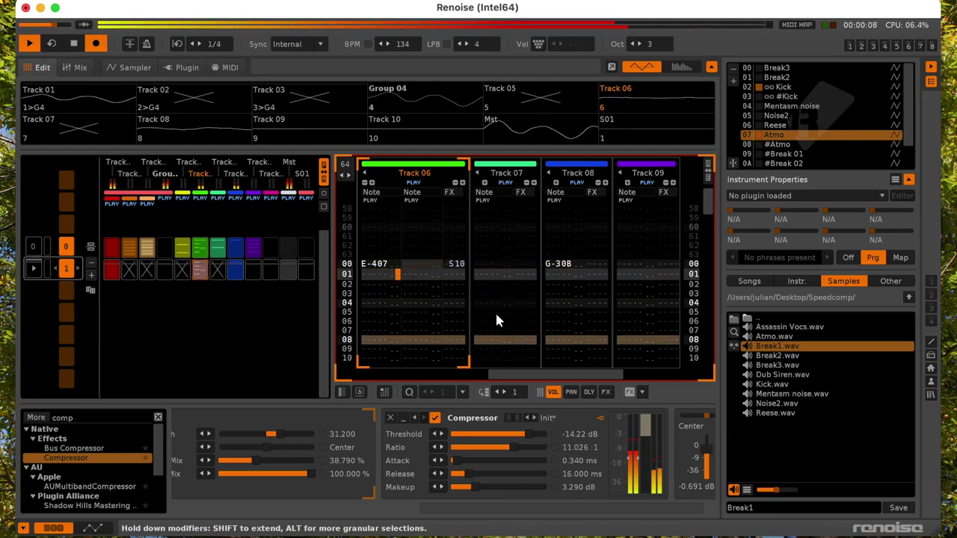
key(Left)
key(Left)
key(Left)
key(Left)
key(Left)
key(Left)
key(Left)
key(Left)
key(Left)
key(Right)
key(space)
- Raise the keyboard octave to 4 and try Atmo note G-4 on row 00 of Track 06
key(Up)
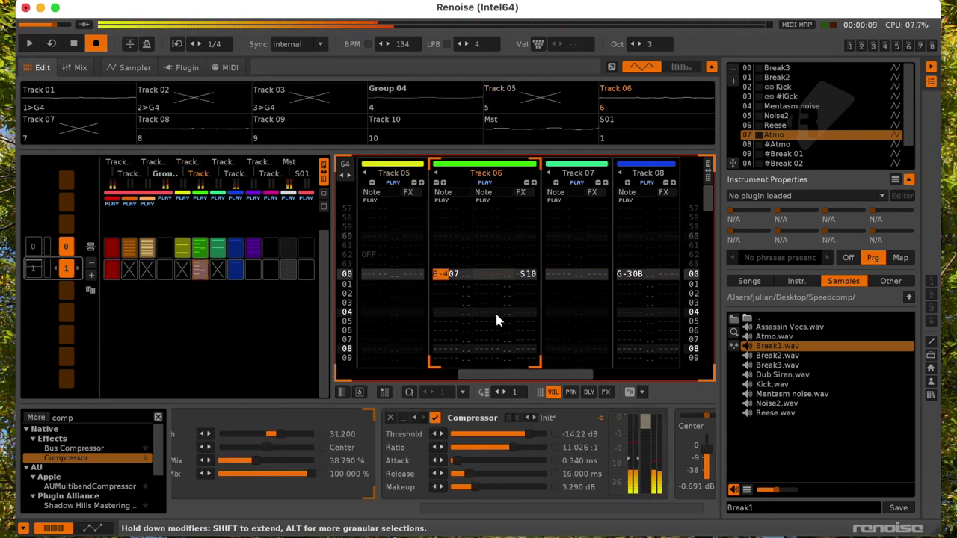
key(KP_Multiply)
key(e)
key(space)
key(Right)
key(Right)
key(Right)
key(Right)
key(Right)
key(Left)
key(Left)
key(Left)
key(Left)
key(Left)
key(Up)
key(g)
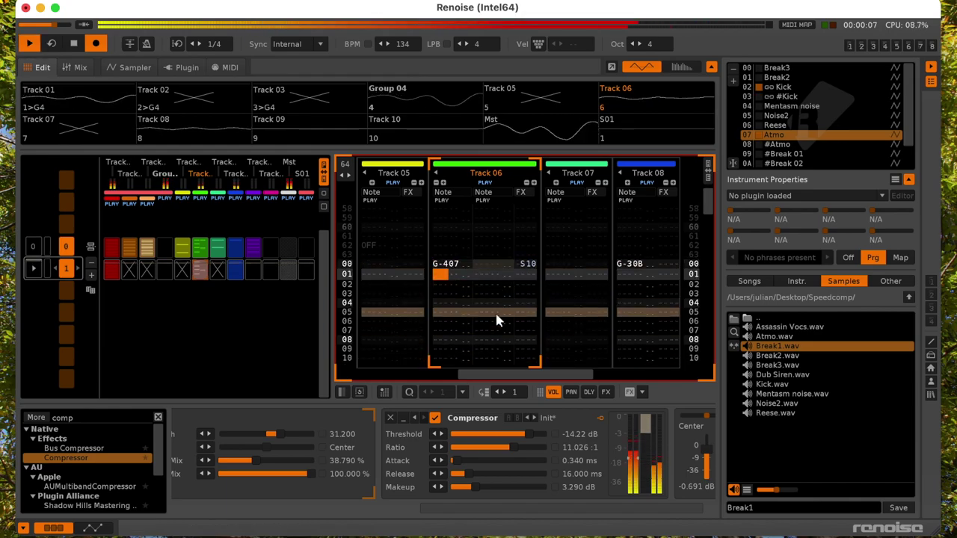
- Change Track 06's first note on row 00 to C-5 and play the pattern
key(space)
key(Up)
key(q)
key(space)
key(Right)
key(Right)
key(Right)
key(Right)
key(Right)
key(Right)
key(Right)
key(Right)
key(Right)
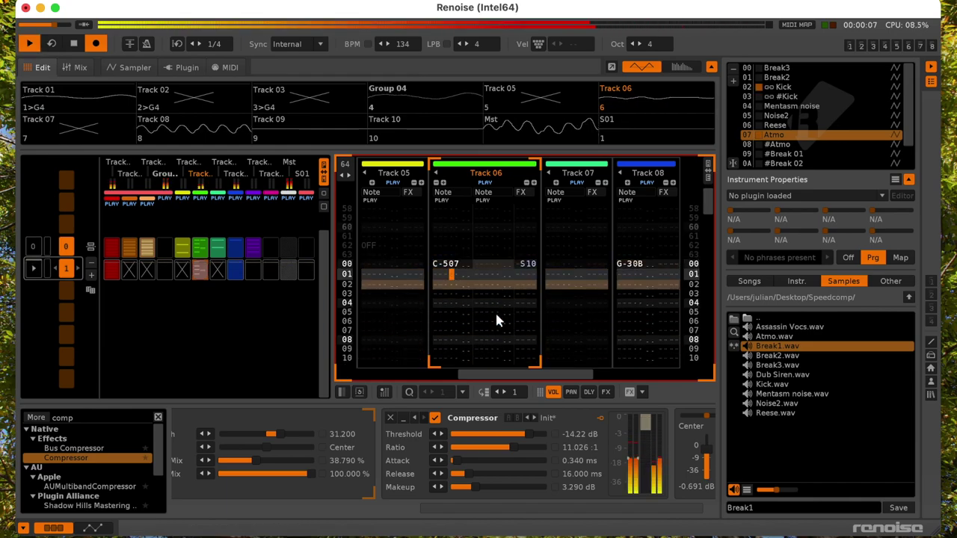
key(Left)
key(Left)
key(Left)
key(Left)
- Try Atmo note G-5 in Track 06's second note column on row 00 and play it
key(space)
key(Up)
key(t)
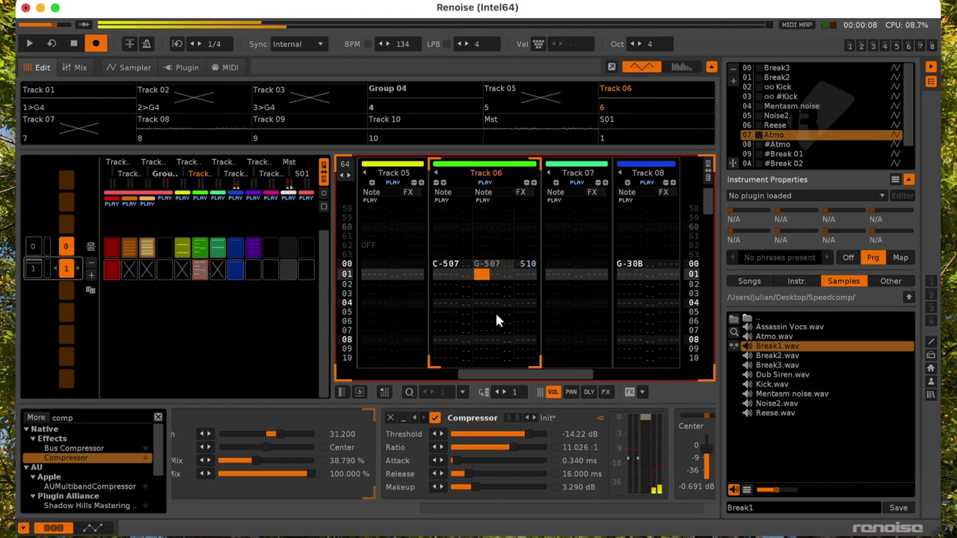
key(Up)
key(Right)
key(space)
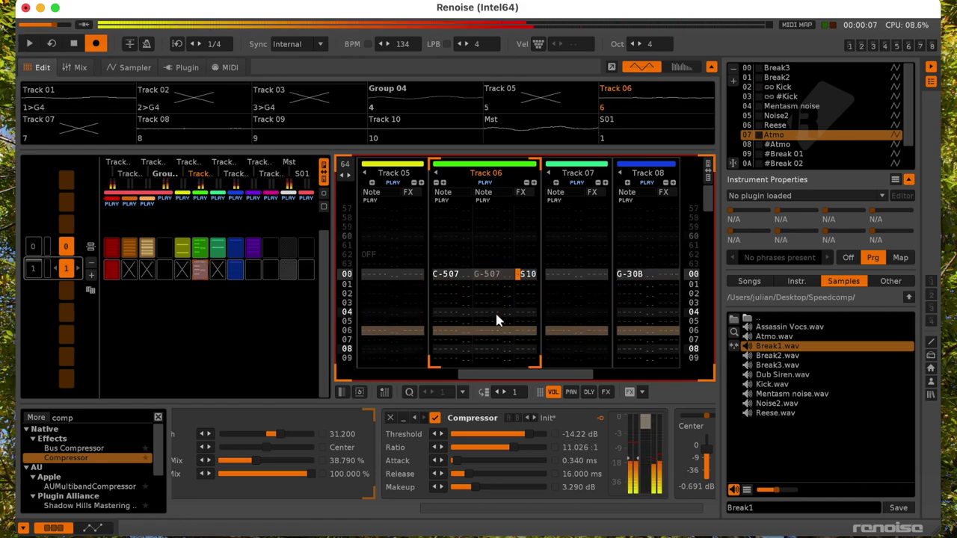
- Set the second-column note on row 00 of Track 06 to D#5 and audition the chord
key(Left)
key(3)
key(space)
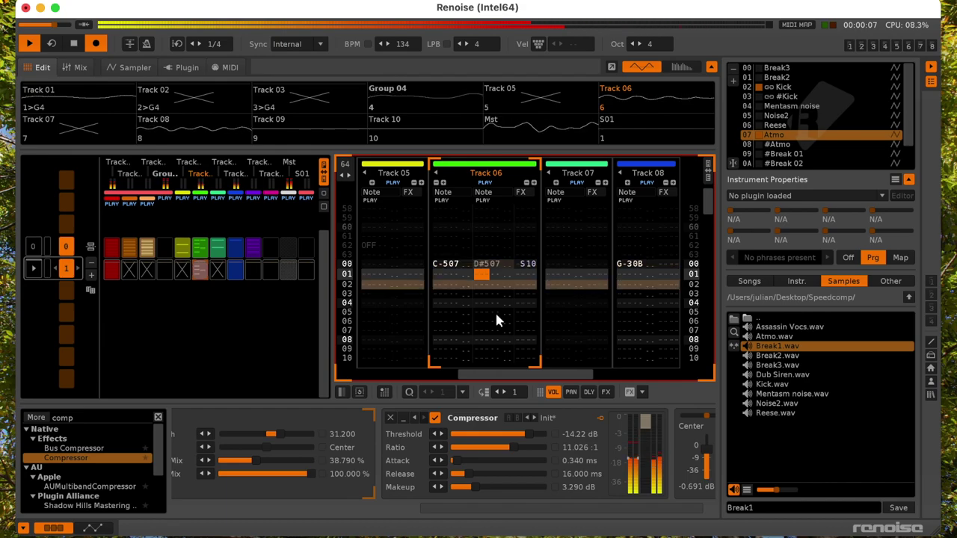
key(space)
- Repeat Track 06's C-5 and D#5 Atmo chord on row 32 of pattern 1 and play it back
key(Left)
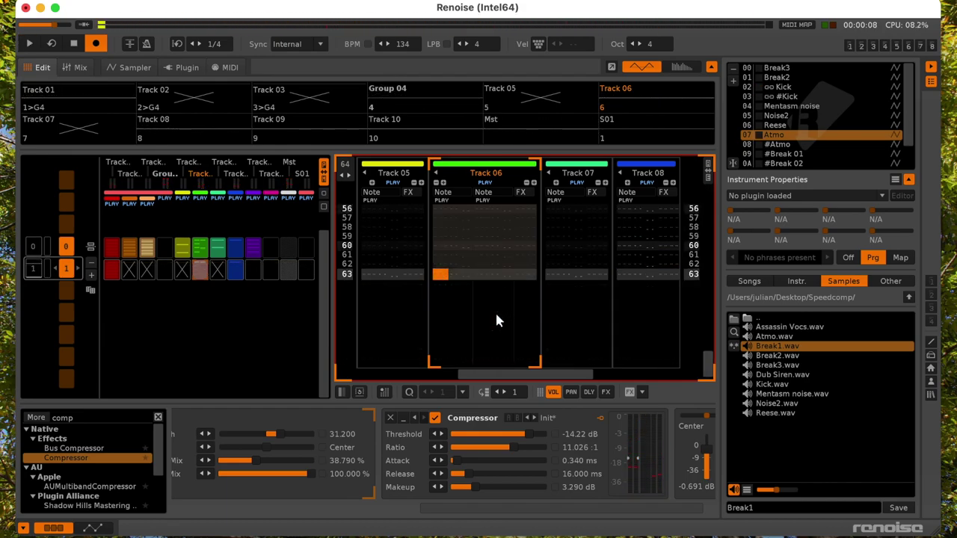
key(space)
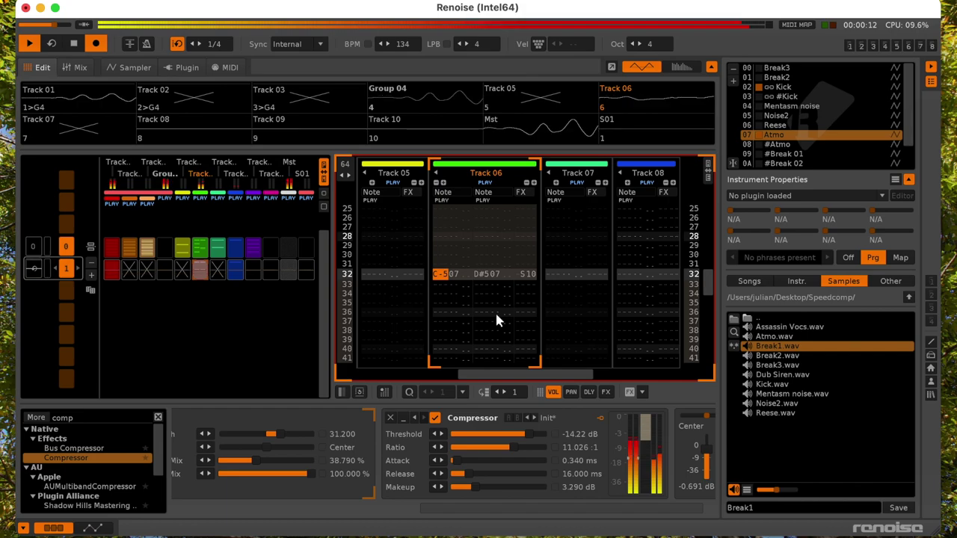
key(space)
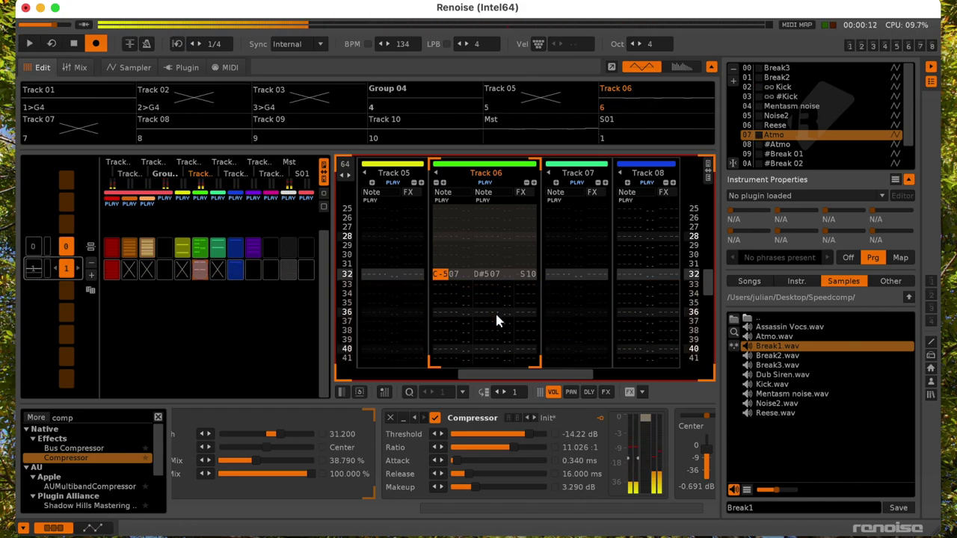
scroll(469, 318, up, 6)
scroll(471, 328, up, 3)
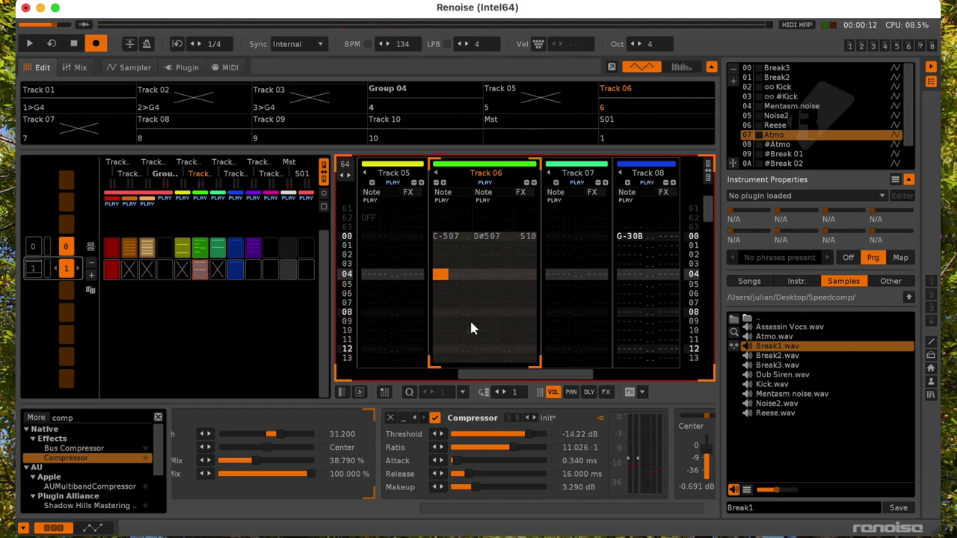
- Go to Track 08 during playback and load Assassin Vocs.wav into the empty instrument slot 0D
key(space)
key(Tab)
key(Tab)
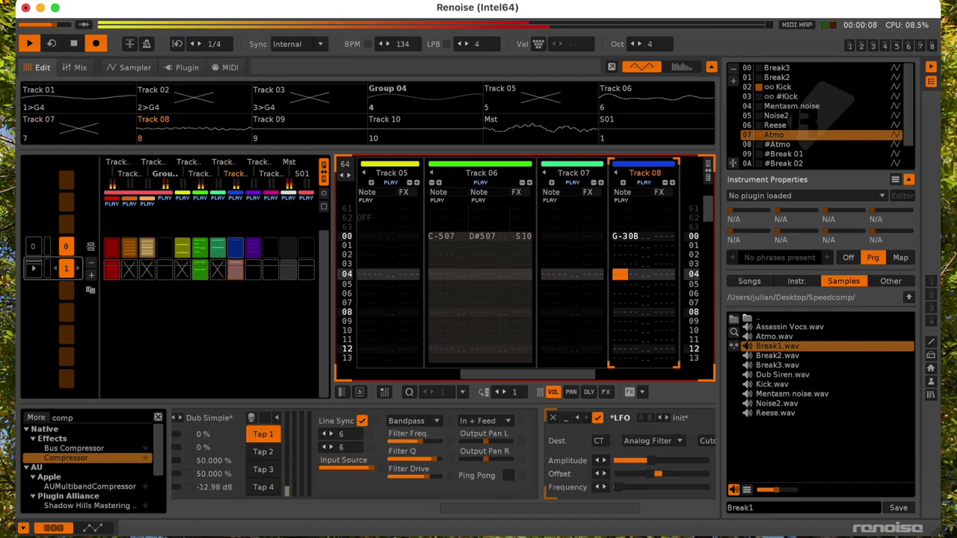
scroll(797, 101, down, 6)
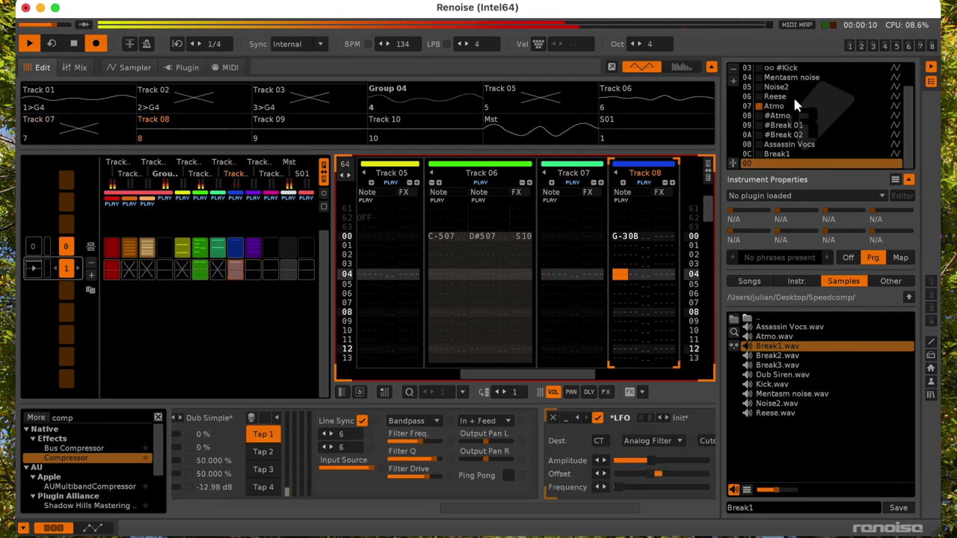
scroll(792, 95, up, 2)
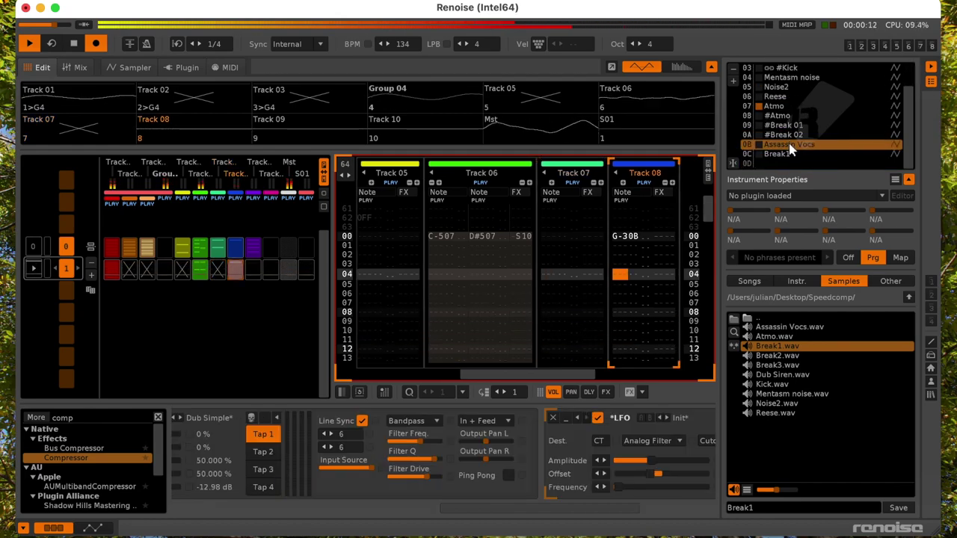
scroll(790, 149, down, 2)
double_click(782, 326)
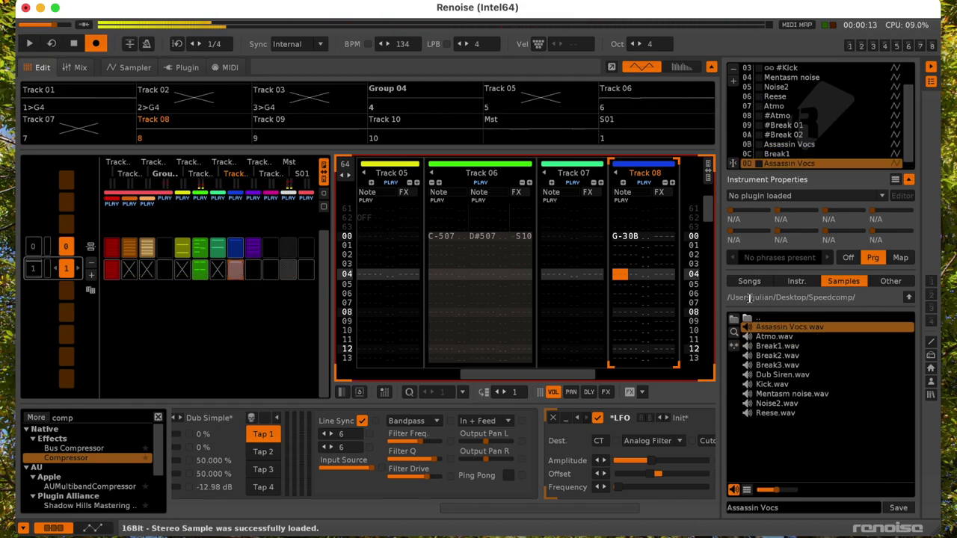
- Add pattern 2 and copy the Track 01 kick, Track 05 noise and Track 06 atmosphere blocks into it
click(89, 277)
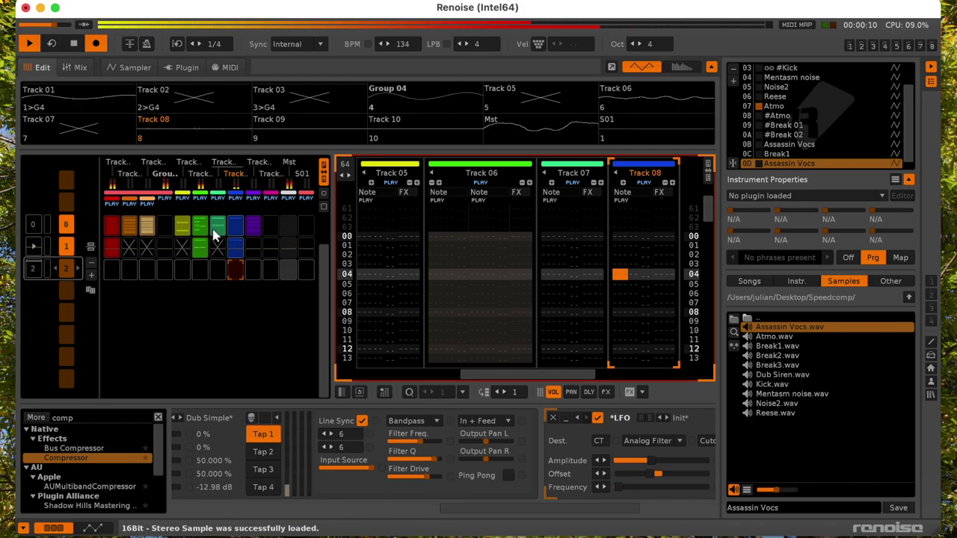
drag(179, 224, 183, 272)
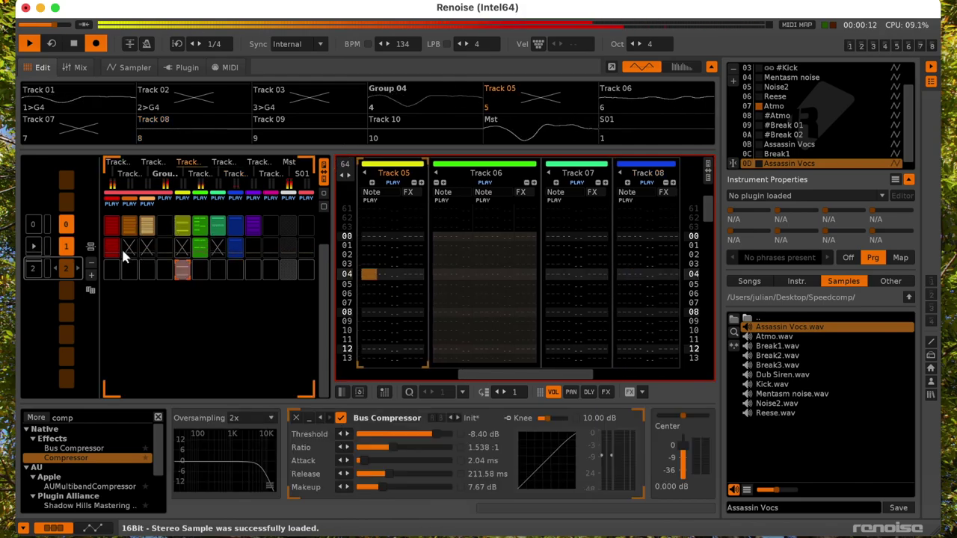
click(111, 273)
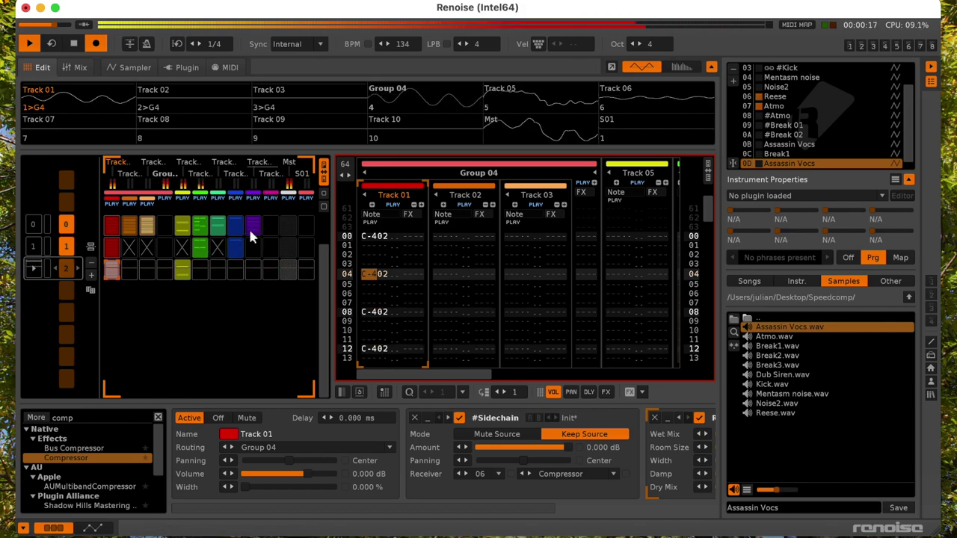
drag(207, 251, 203, 267)
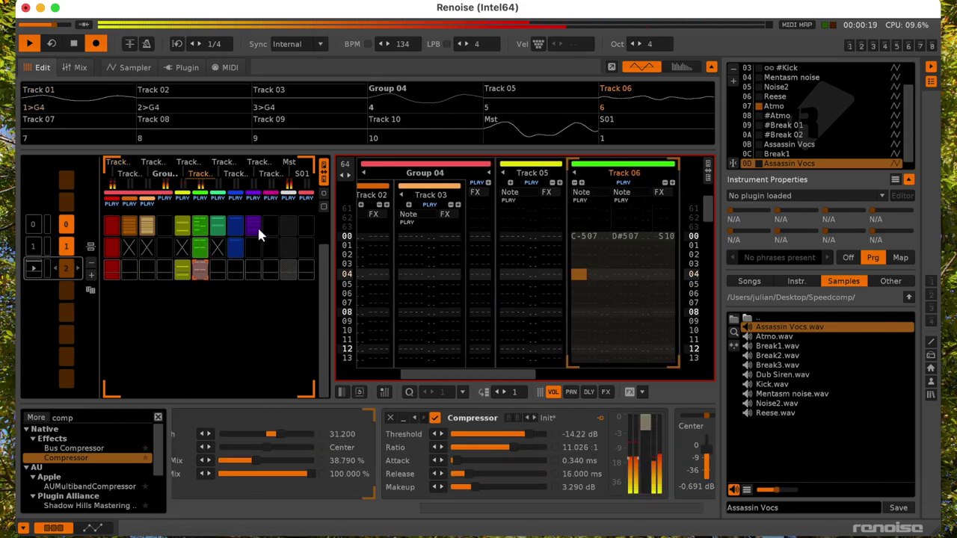
- Add pattern 3 and copy the Track 09 Break1 block into it
click(253, 268)
click(91, 274)
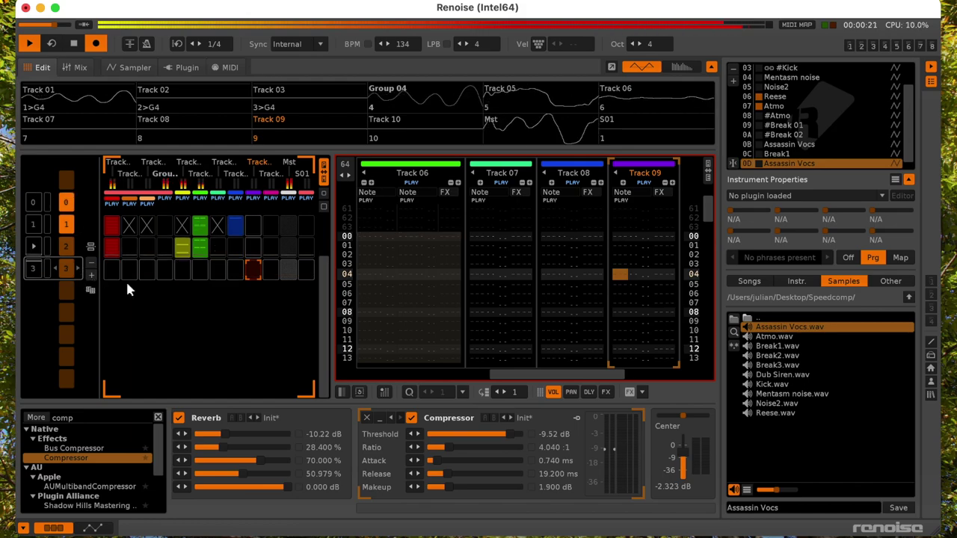
click(253, 270)
key(z)
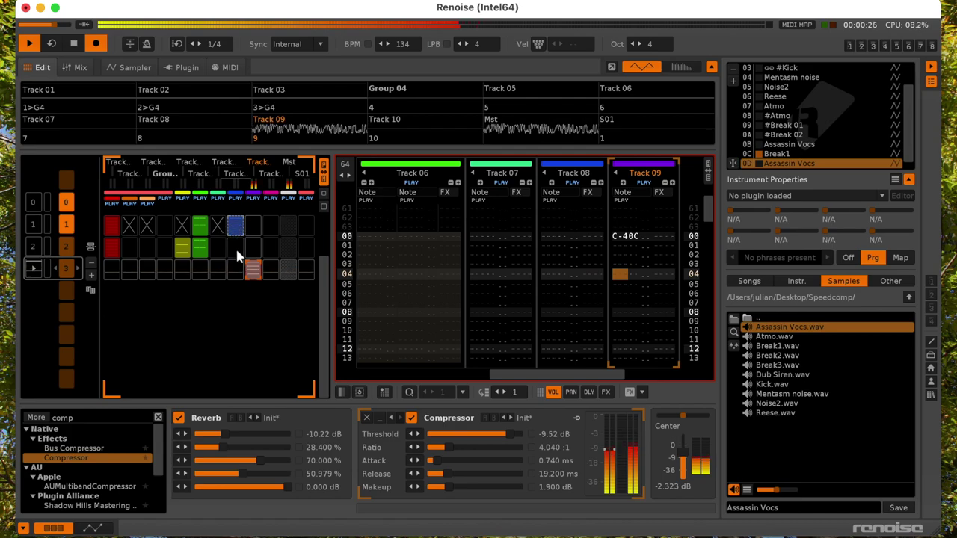
click(233, 273)
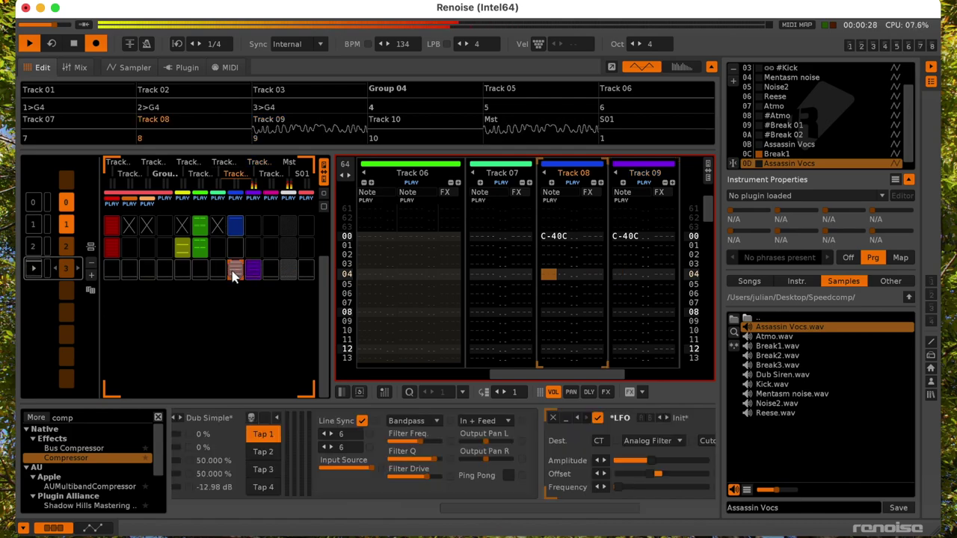
key(space)
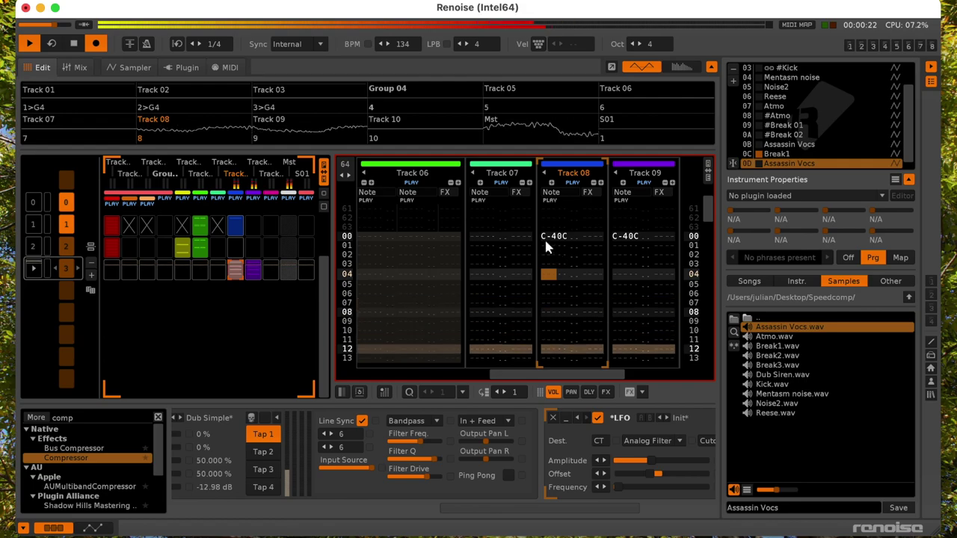
key(space)
- Copy Track 08's vocal block from pattern 1 into pattern 3 and move its G-3 note from row 00 to row 48
click(237, 227)
scroll(553, 239, down, 4)
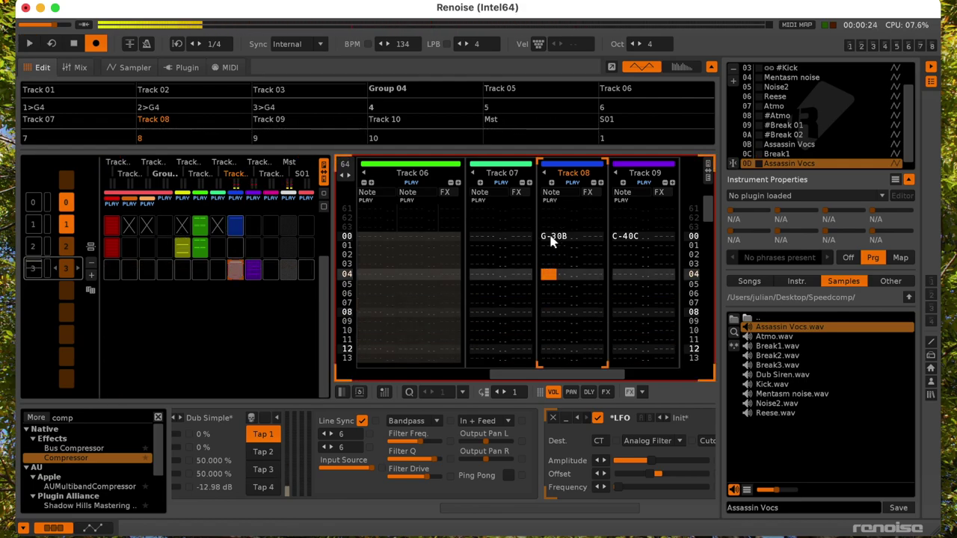
scroll(549, 241, down, 4)
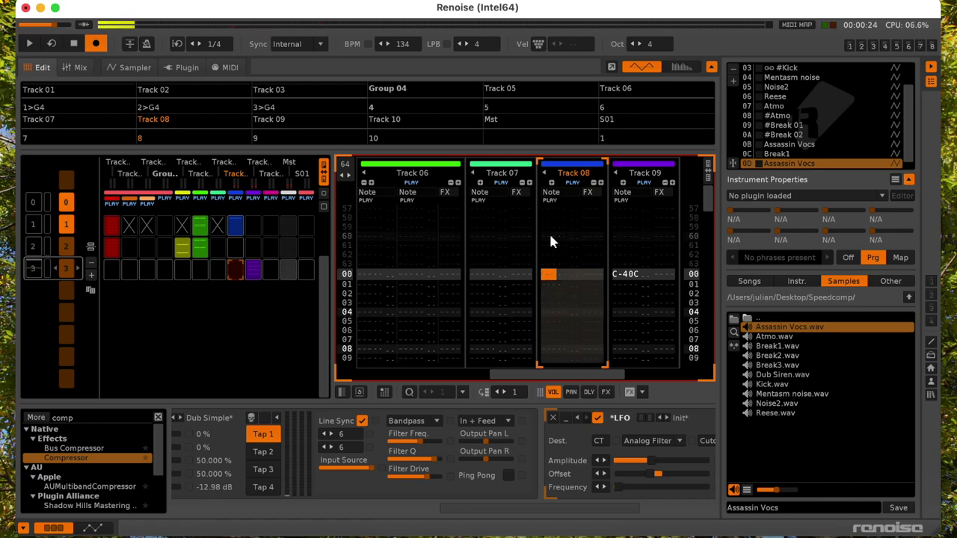
key(space)
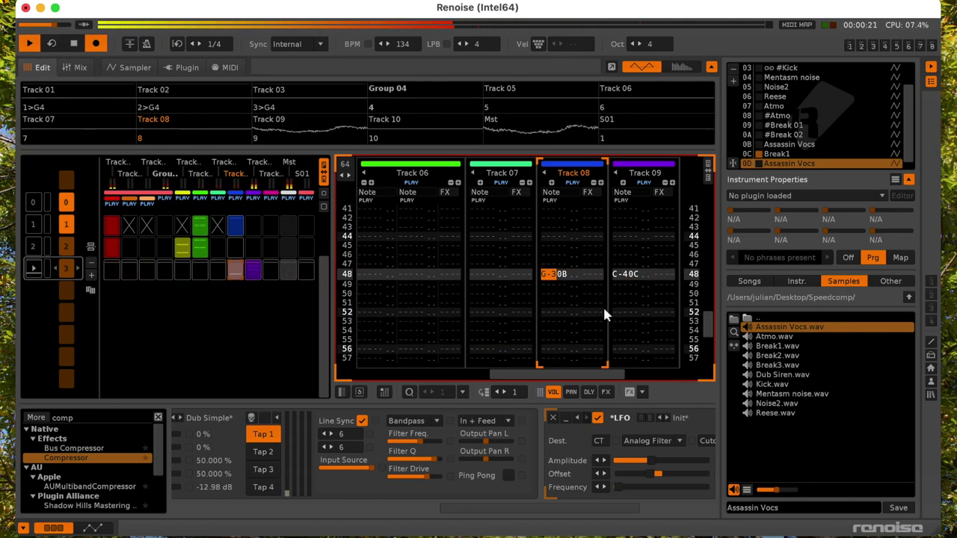
- Add a note-off on row 54 of Track 08 in pattern 3
click(551, 338)
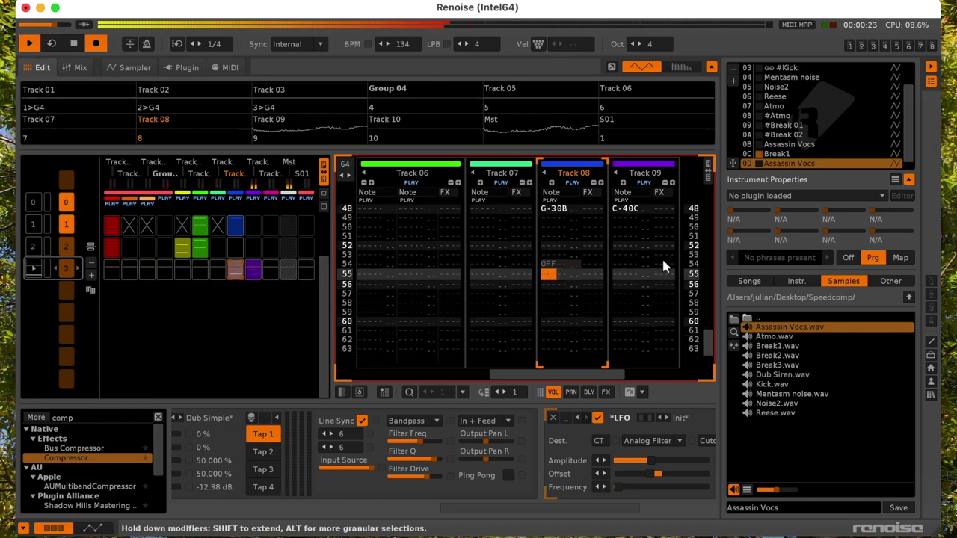
scroll(789, 156, down, 1)
scroll(790, 156, up, 1)
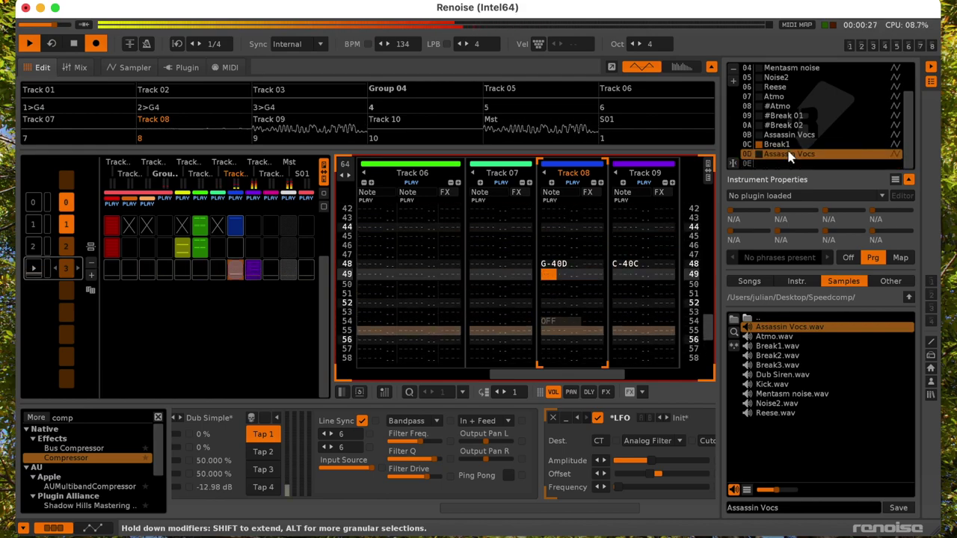
- Replace Track 08's row 48 note with G-3 of Assassin Vocs instrument 0D, lowering the keyboard octave to 3
key(Up)
key(space)
key(q)
key(Up)
key(KP_Divide)
key(b)
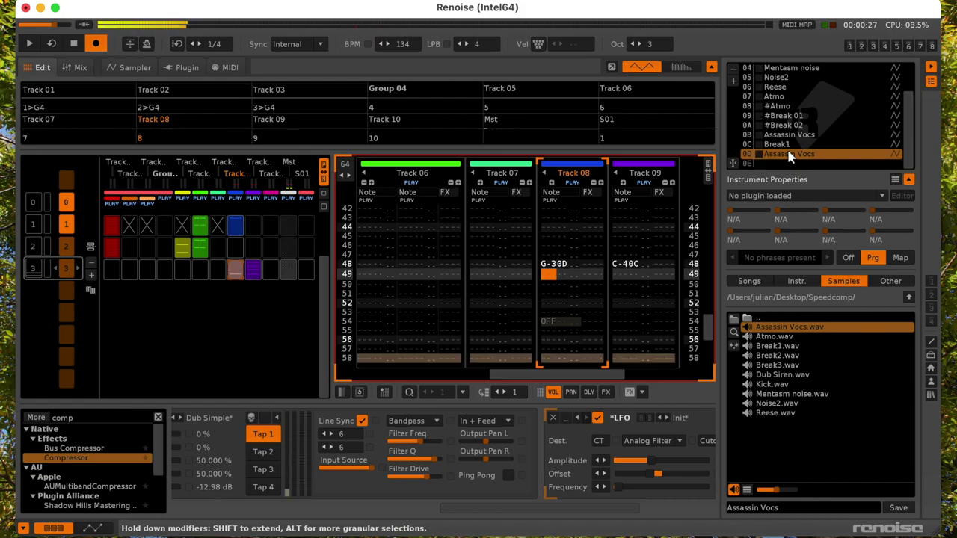
- Try sample offsets S30 and SA0 on Track 08's row 48 vocal, and set the offset to S50
key(Up)
key(Right)
key(space)
text(s30)
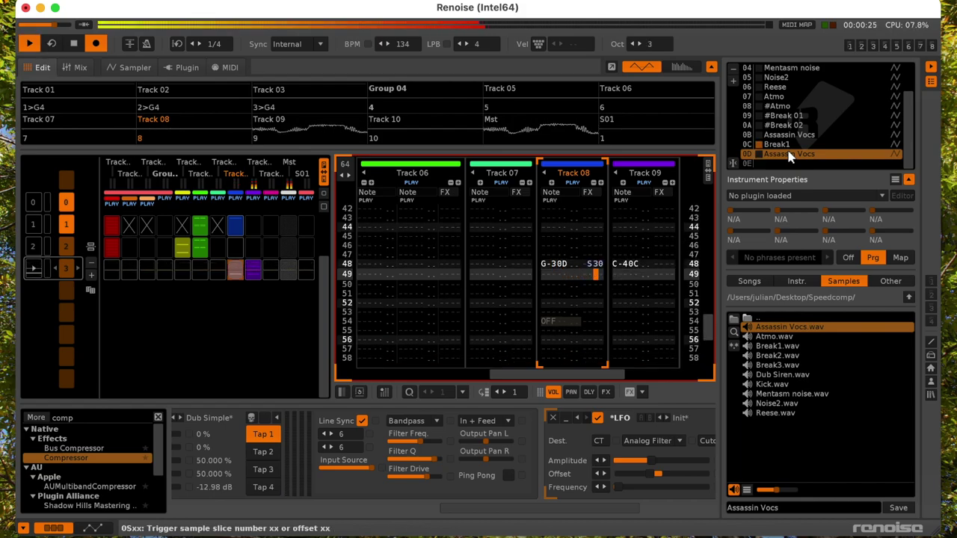
key(Up)
text(a)
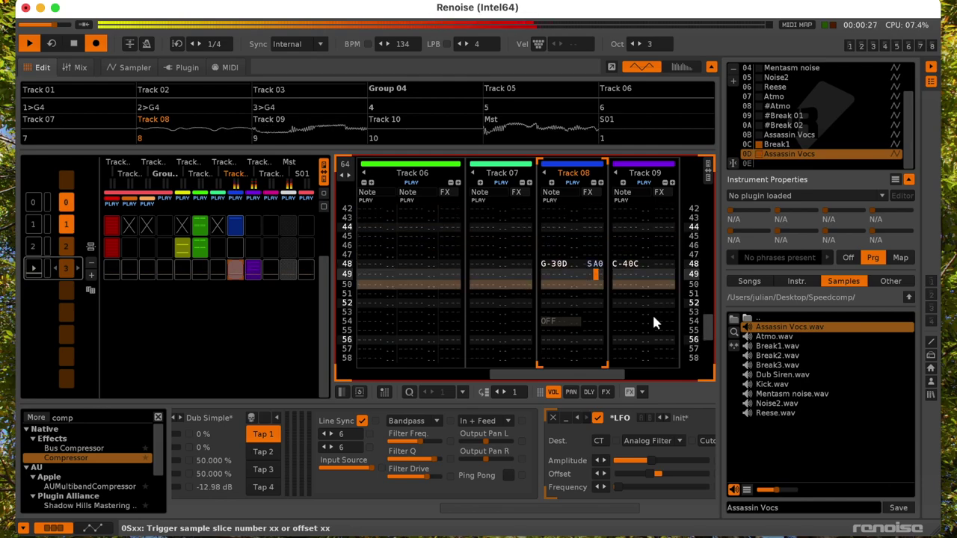
key(Up)
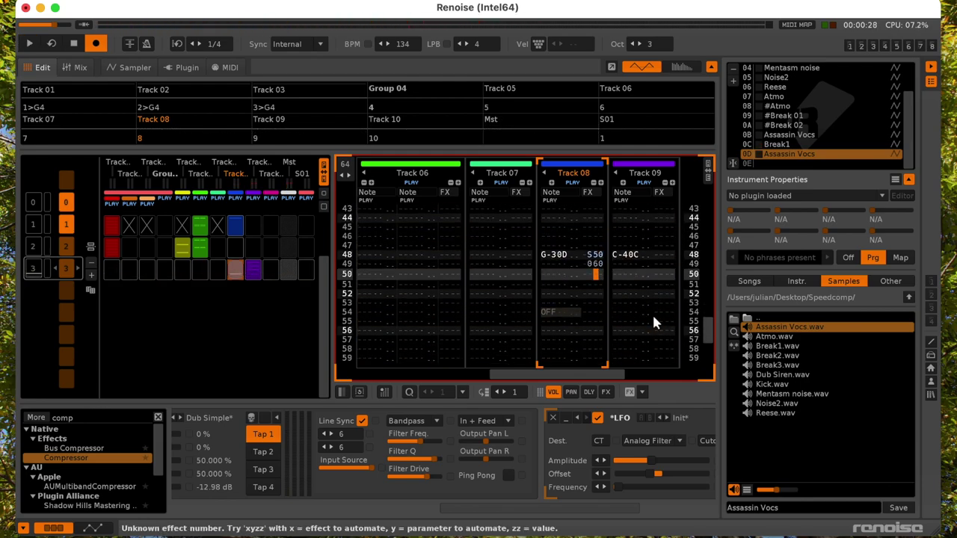
text(5)
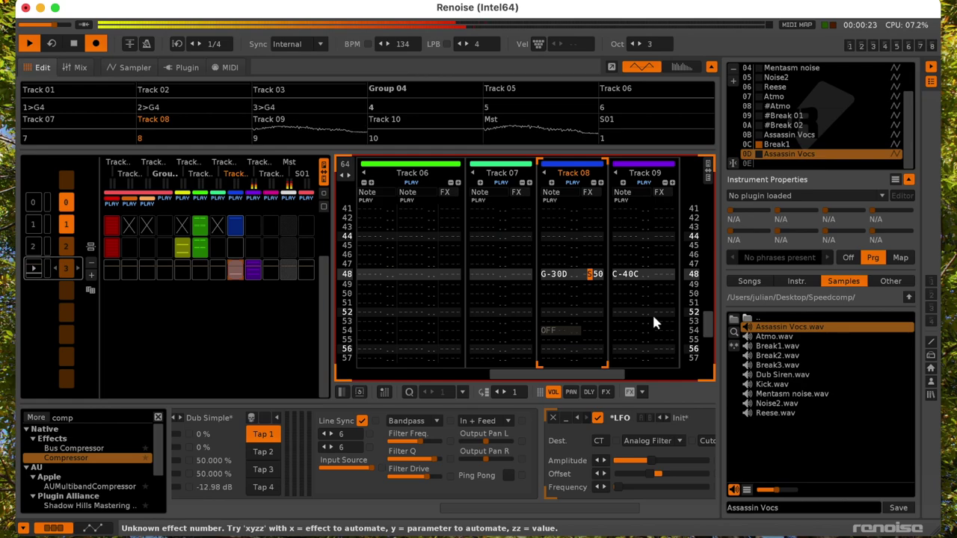
- Insert a new track after Track 08 and enter G-3 of instrument 0D on row 48
key(Tab)
key(Left)
key(Left)
key(Left)
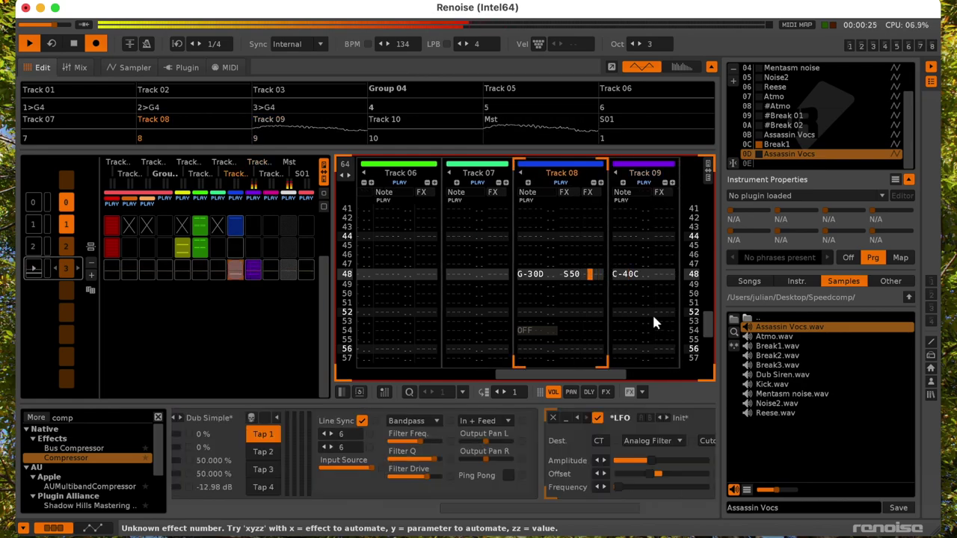
key(super+t)
key(b)
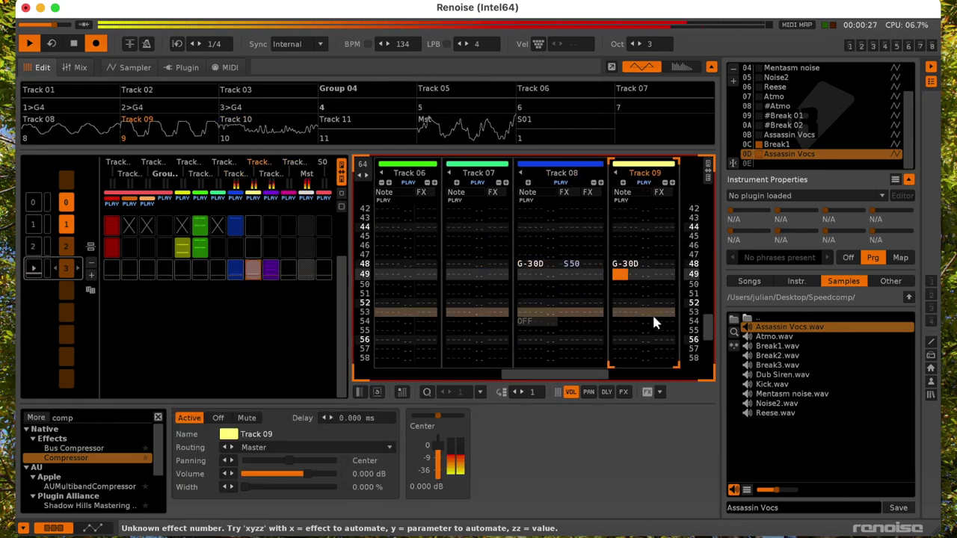
- Add the sample offset command S50 to the new Track 09's note on row 48
key(Right)
key(Right)
key(Right)
key(Up)
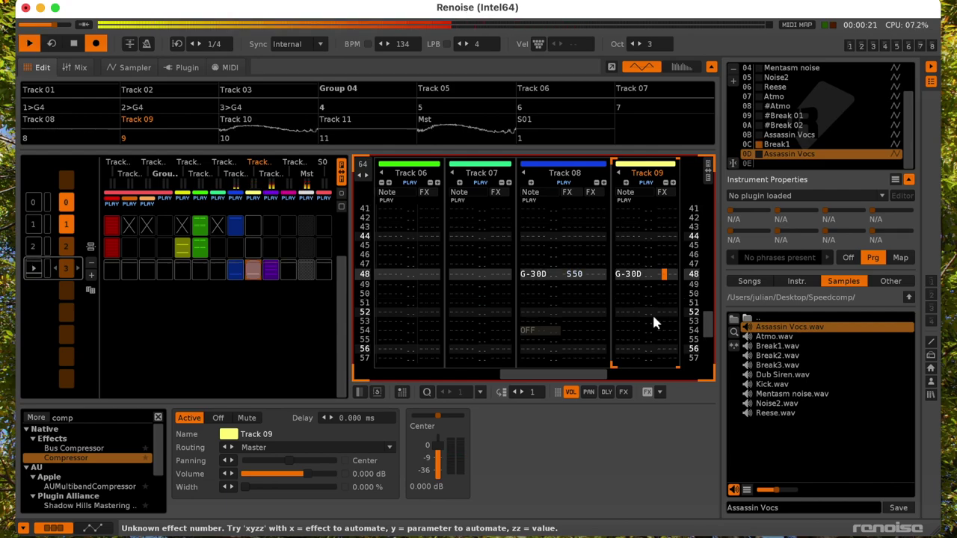
key(s)
key(Right)
key(Up)
key(5)
- Set the volume of Track 09's vocal note on row 48 to 30 and loop the pattern
key(Left)
key(Left)
key(Left)
key(Left)
key(Left)
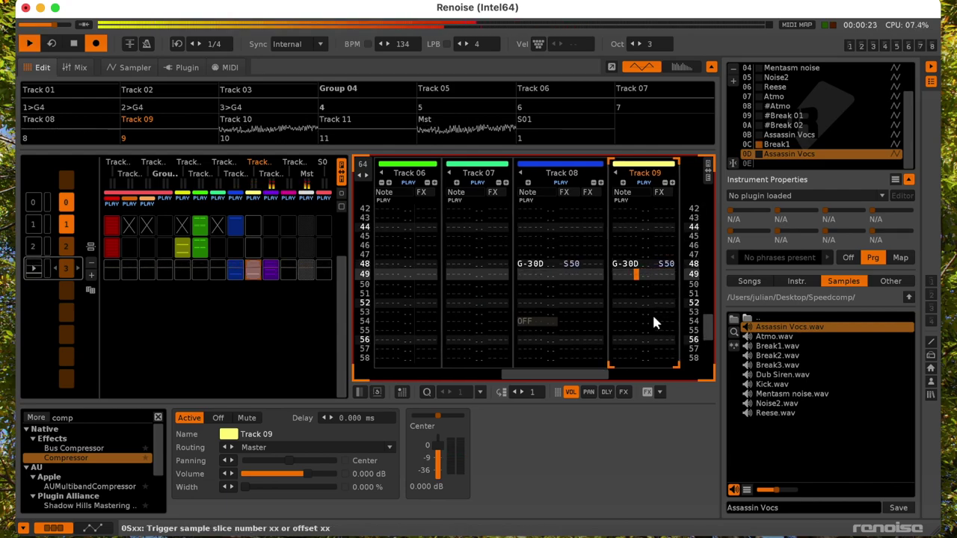
key(Right)
key(Up)
key(3)
key(KP_Enter)
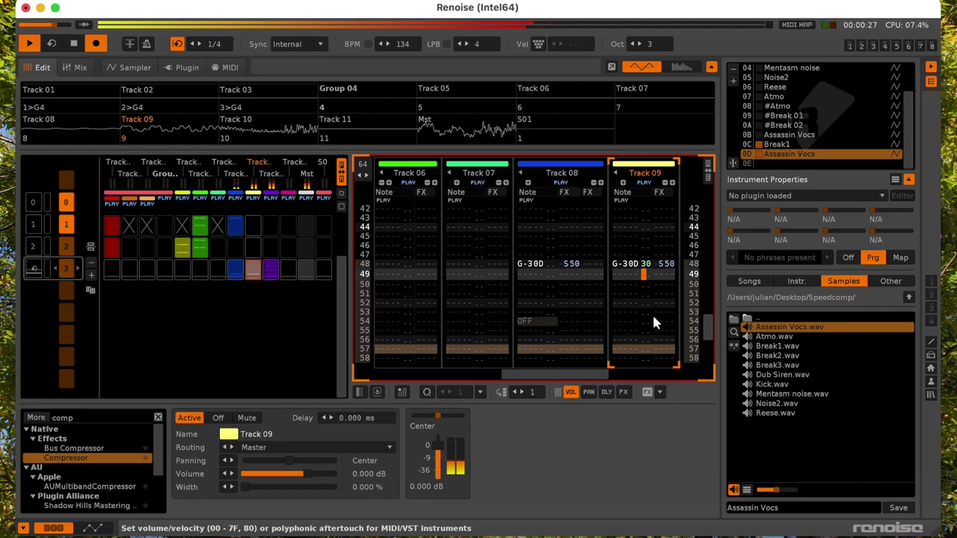
- Enter a note-off on row 60 of Track 09 in pattern 3 and play it back
key(Down)
key(Down)
key(Down)
key(Down)
key(Down)
key(Down)
key(Down)
key(Down)
key(Down)
key(Down)
key(Left)
key(Left)
key(Left)
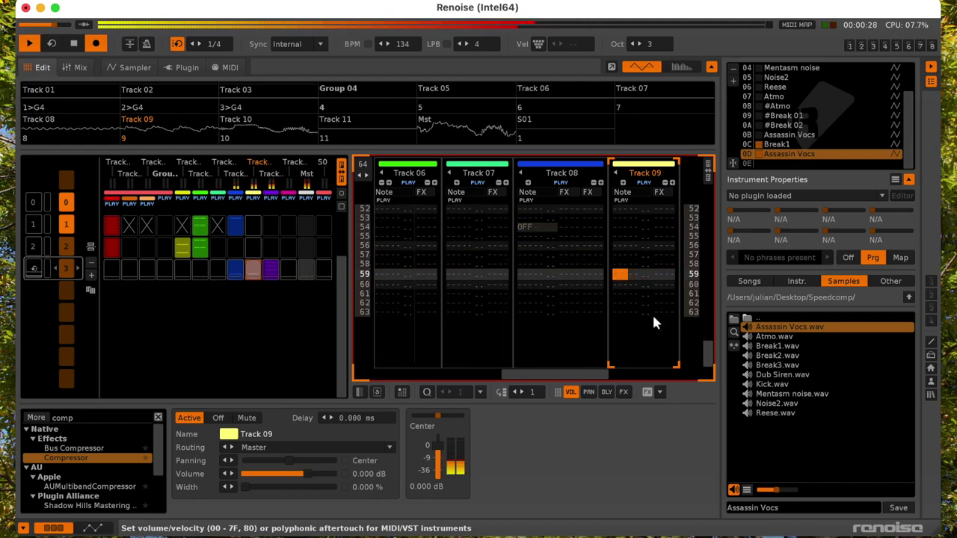
key(Down)
key(a)
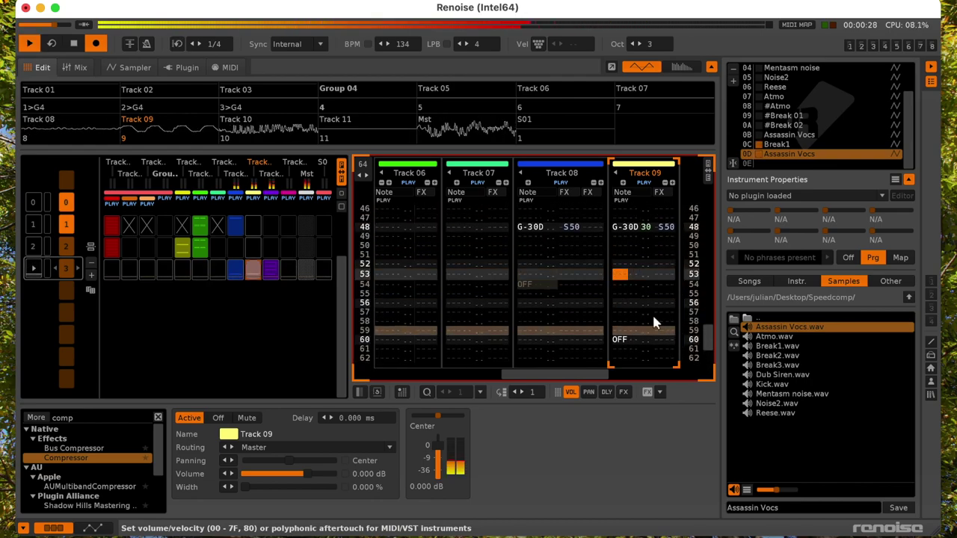
key(space)
key(space)
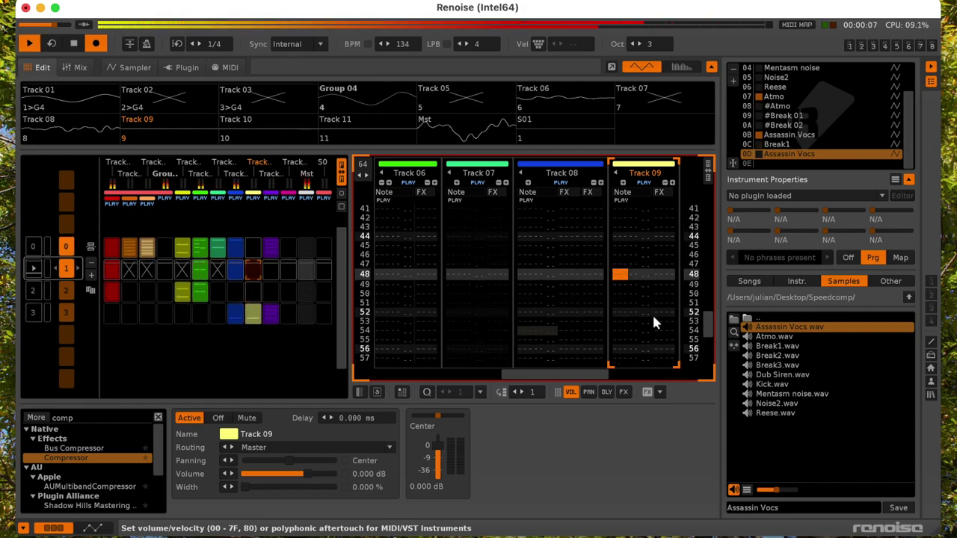
- Delete the vocal note on row 00 of Track 08 in pattern 1 and restart playback
key(shift+Tab)
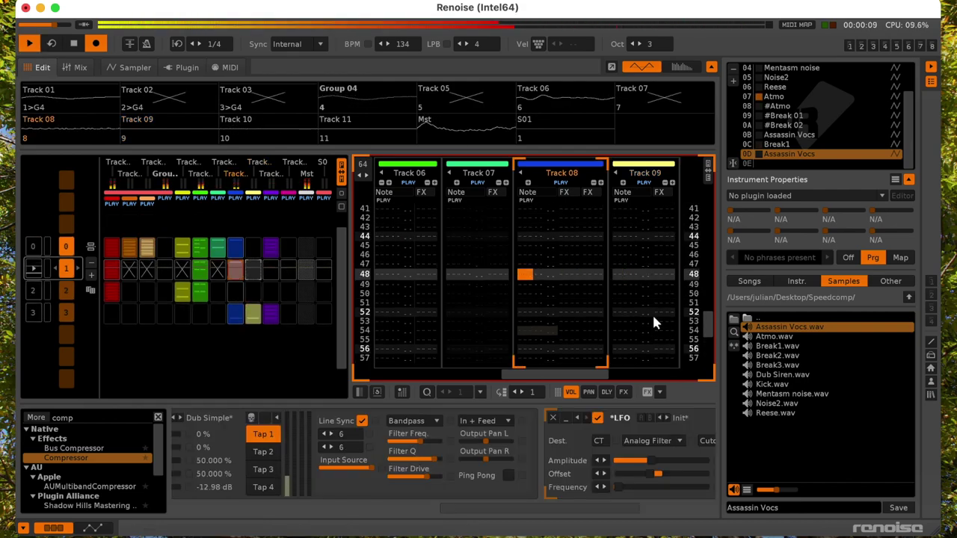
key(F9)
key(space)
key(space)
key(Delete)
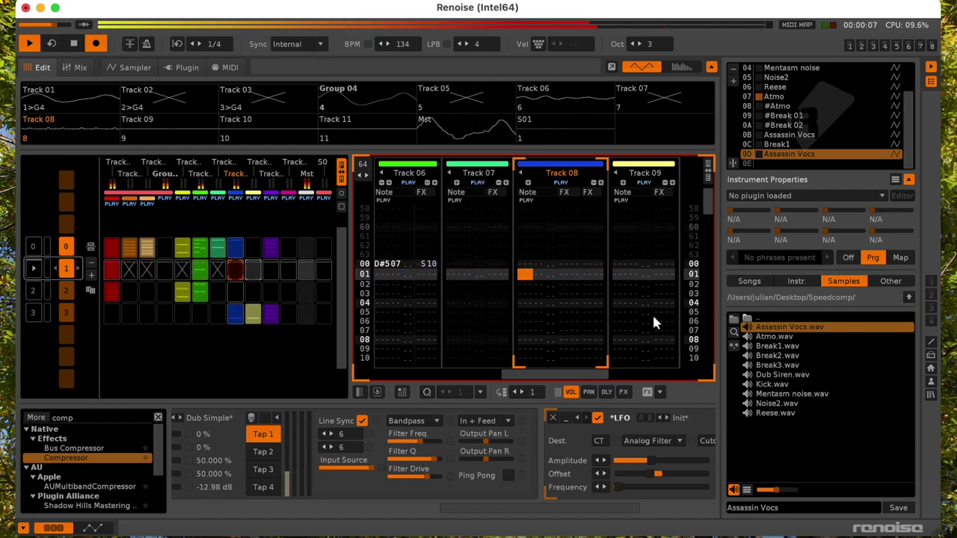
- Delete the second-column D#5 note on row 00 of Track 06 in pattern 1
key(shift+Tab)
key(shift+Tab)
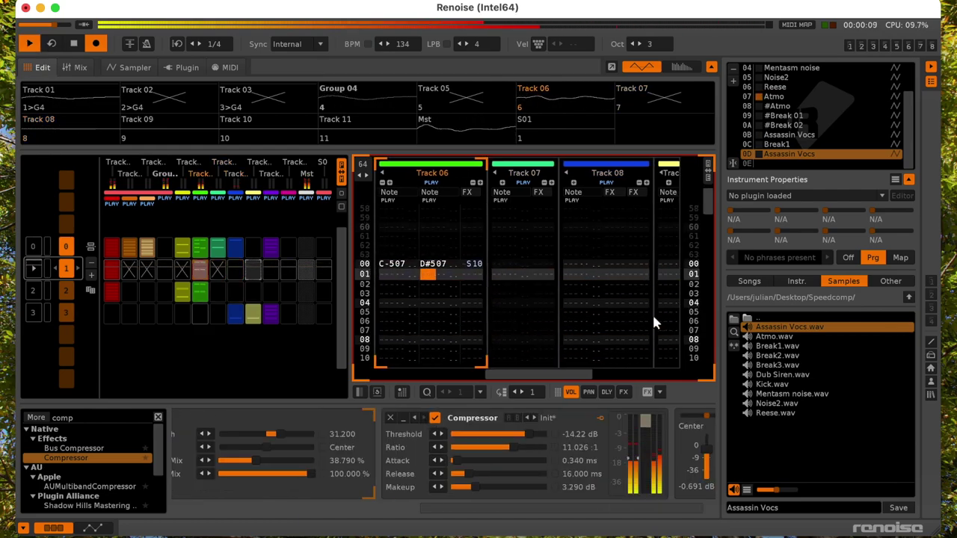
key(Up)
key(Delete)
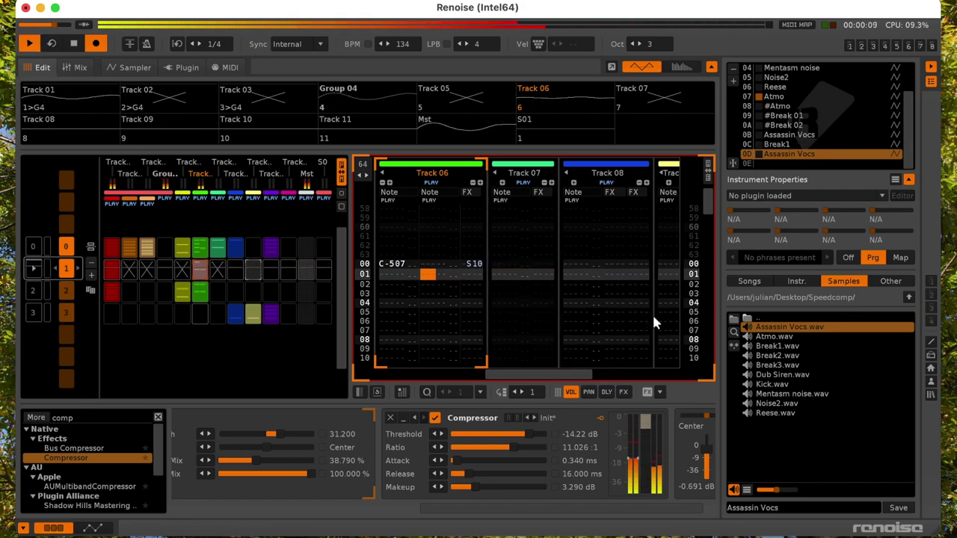
- Copy Track 02's break block from pattern 0 into pattern 2 and Track 07's block into pattern 3
click(133, 250)
key(super+c)
click(128, 291)
key(super+v)
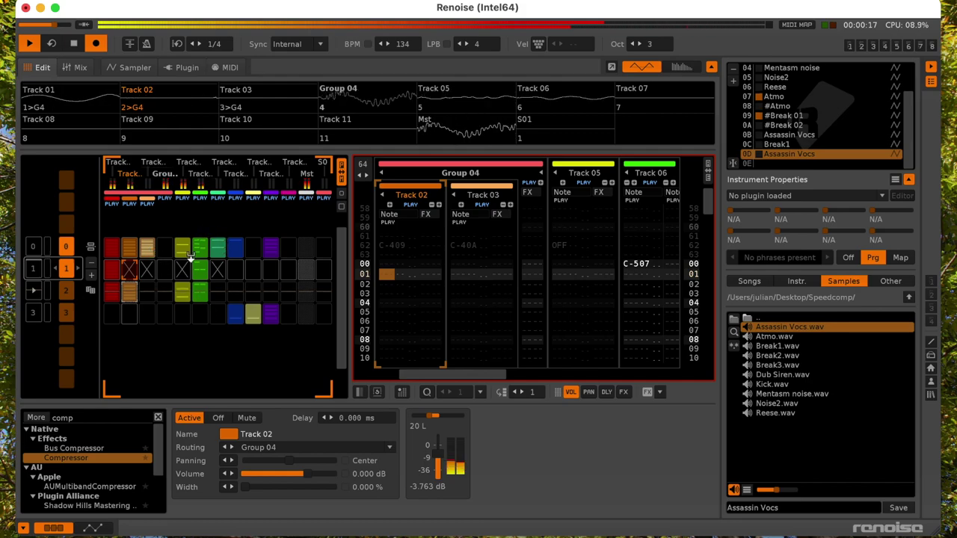
click(215, 310)
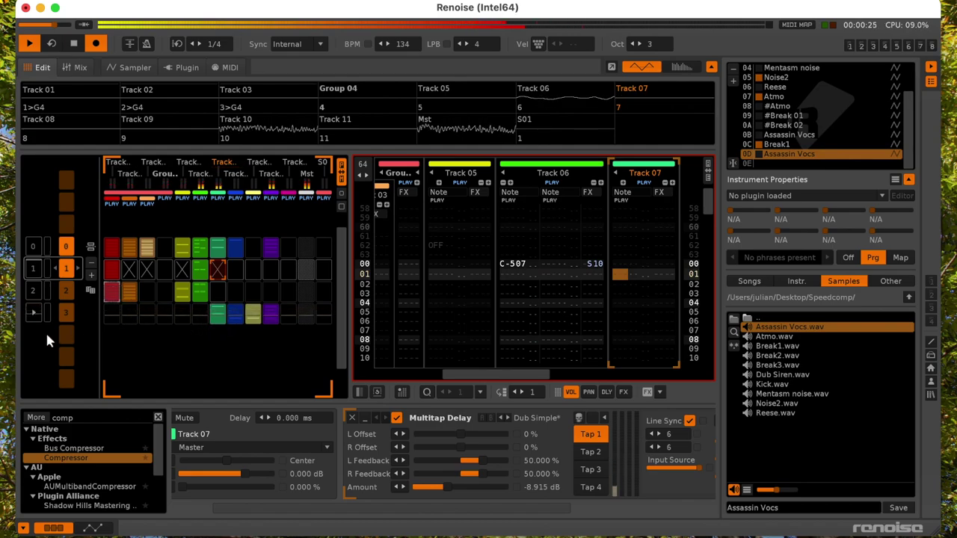
- Insert an empty pattern after pattern 2 and add Track 01's kick block to the break pattern at position 4
click(90, 275)
click(111, 293)
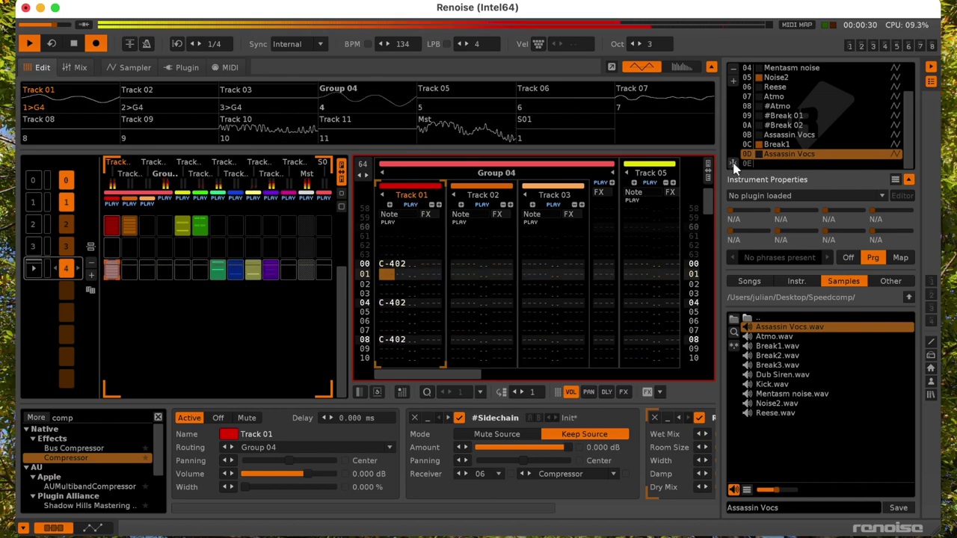
- Switch on Autoseek for the Assassin Vocs sample, audition it in playback and return to the pattern editor
key(space)
key(F3)
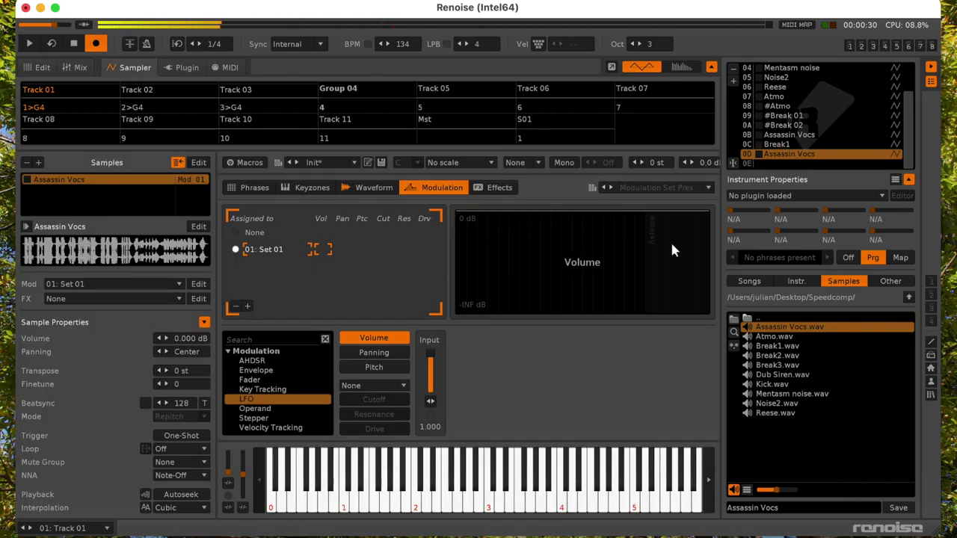
click(181, 494)
key(space)
key(space)
click(50, 71)
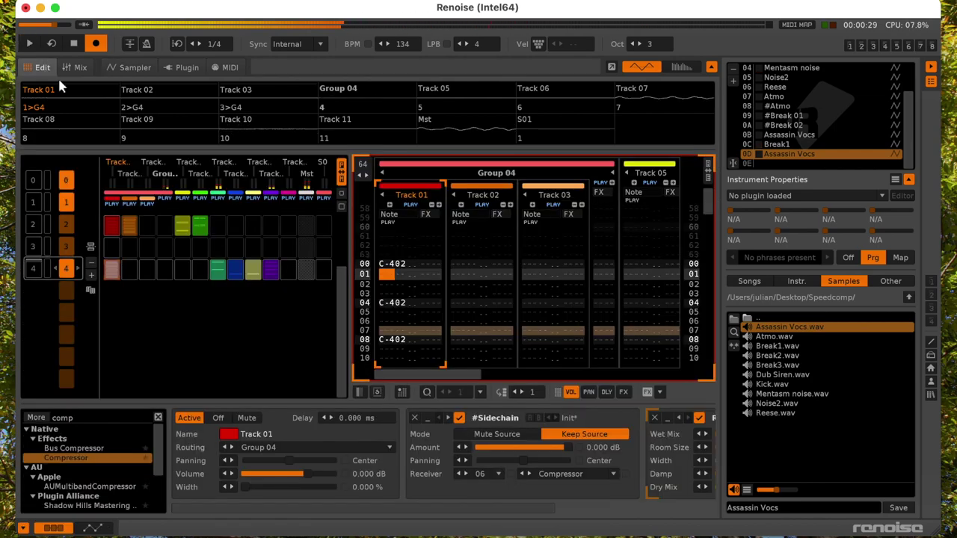
- Audition the current arrangement and insert an empty pattern after pattern 4
key(space)
key(space)
scroll(260, 287, up, 1)
key(space)
key(space)
scroll(258, 283, down, 1)
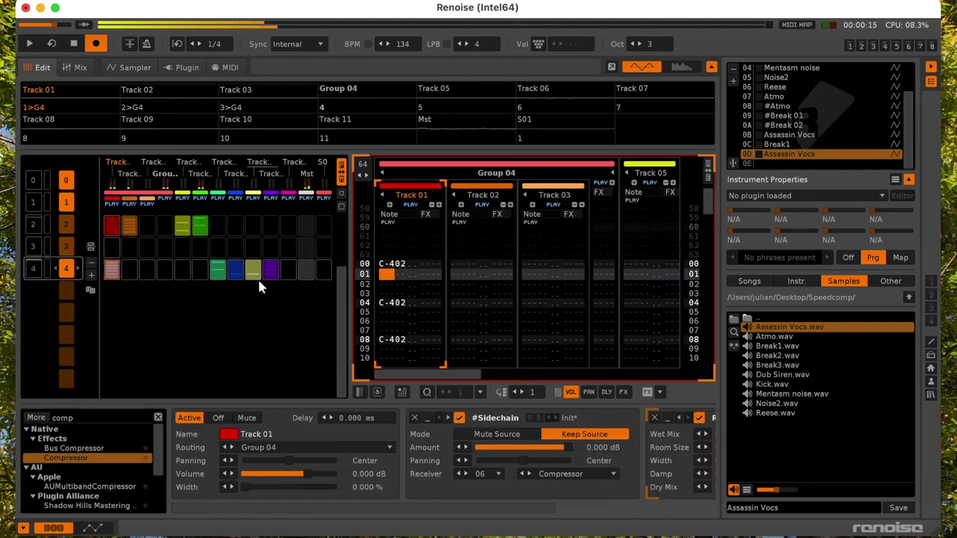
key(space)
click(91, 274)
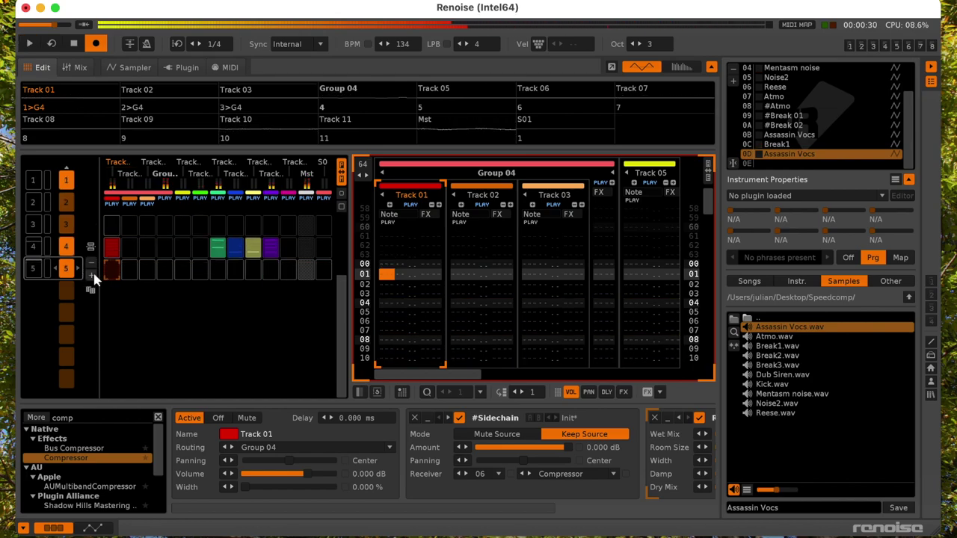
scroll(178, 276, up, 1)
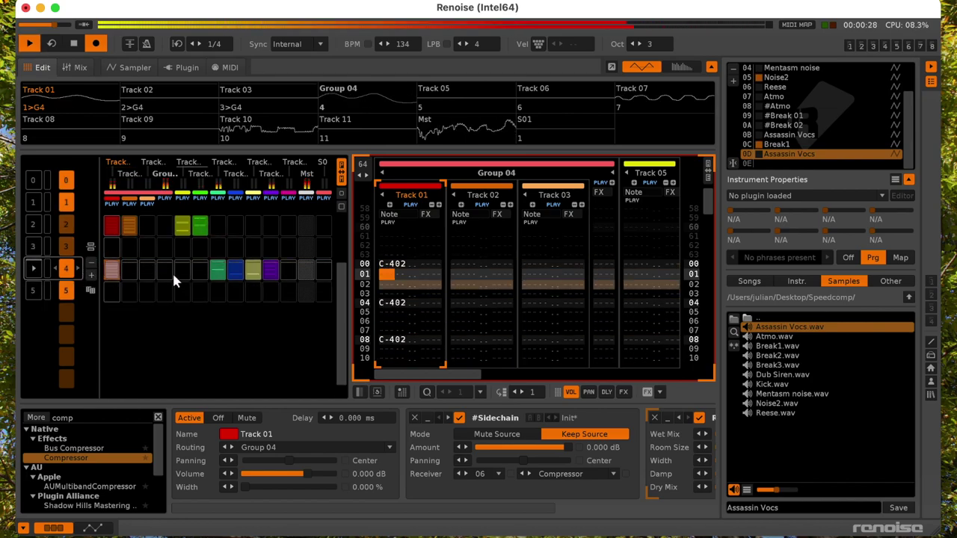
- Move the break pattern up one place in the sequence, ahead of the empty pattern, and play it
click(110, 270)
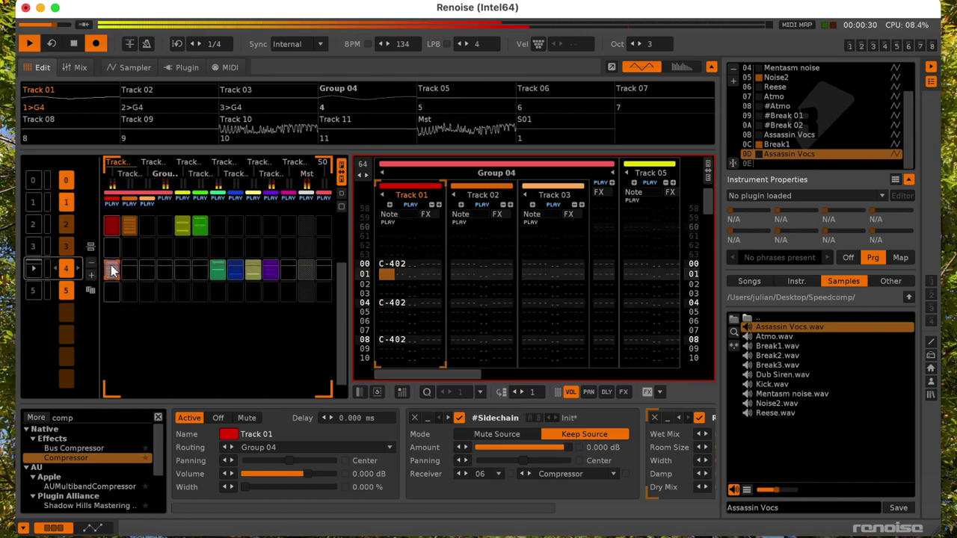
click(70, 251)
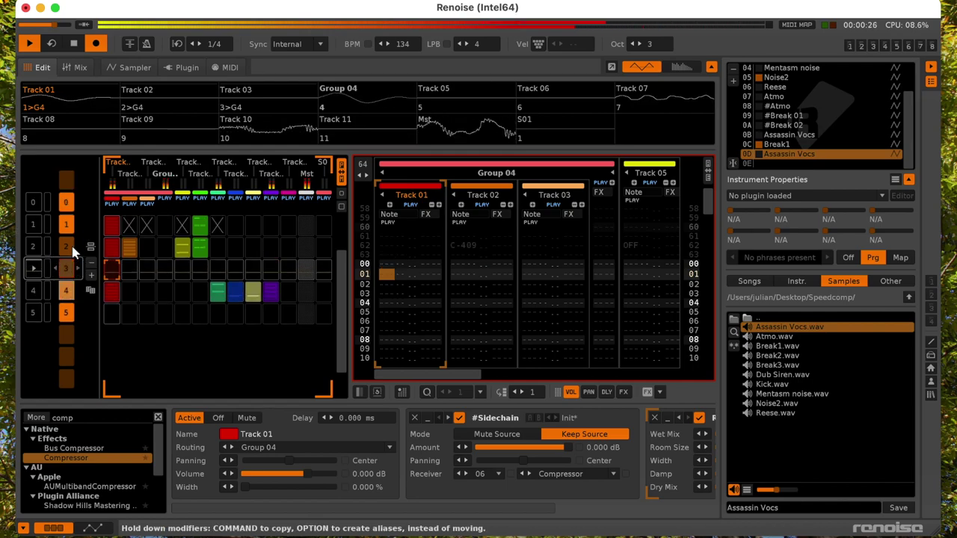
key(space)
click(67, 293)
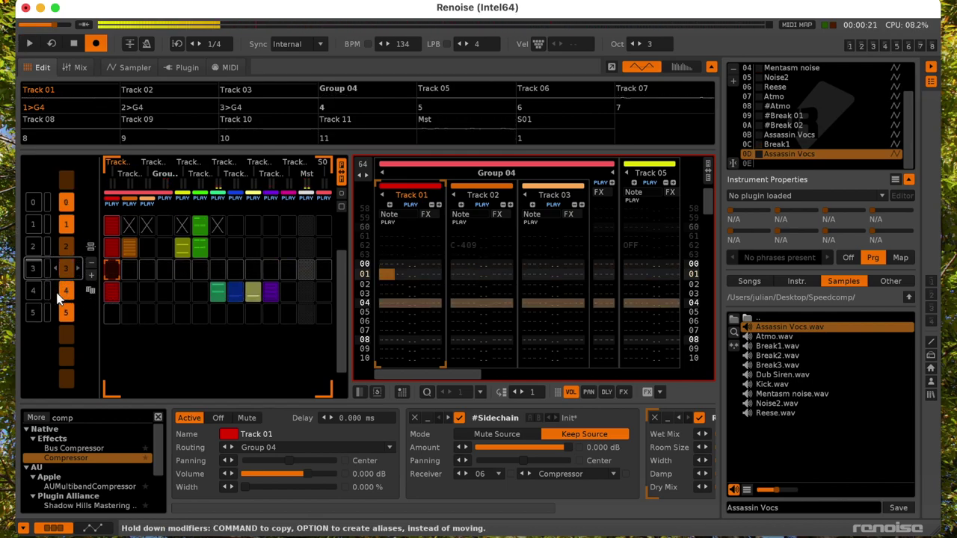
drag(66, 293, 71, 272)
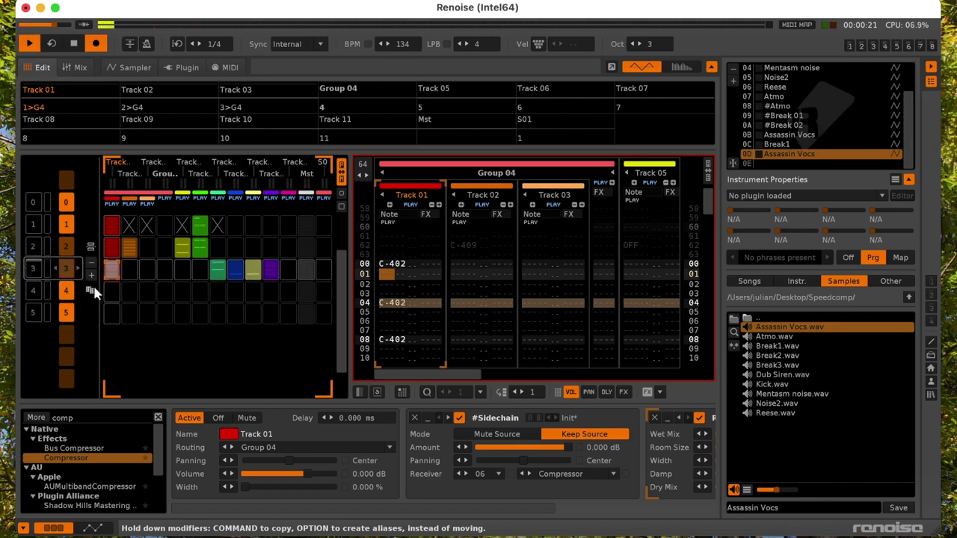
key(space)
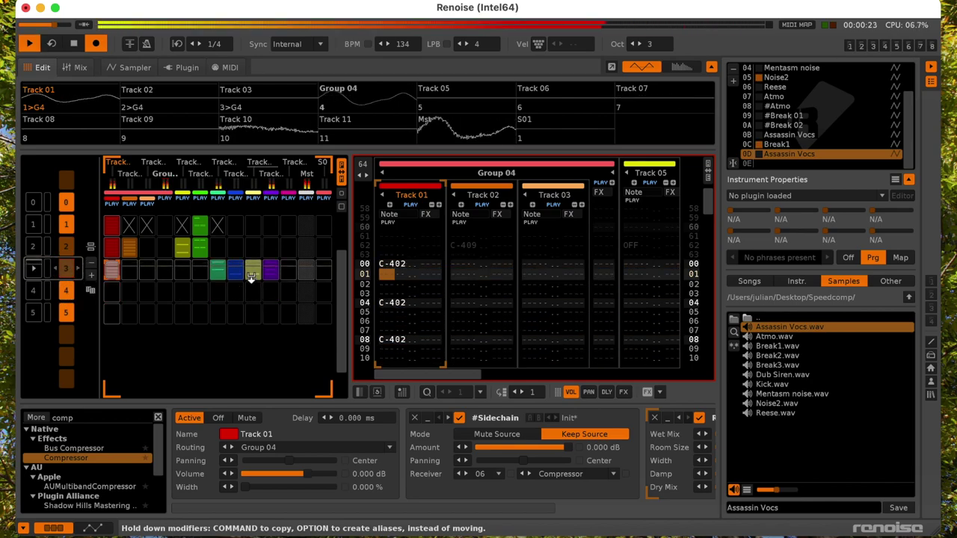
- Move Track 01's kick block from pattern 3 to pattern 4 and copy Track 05's block from pattern 2 into pattern 4
drag(110, 271, 116, 297)
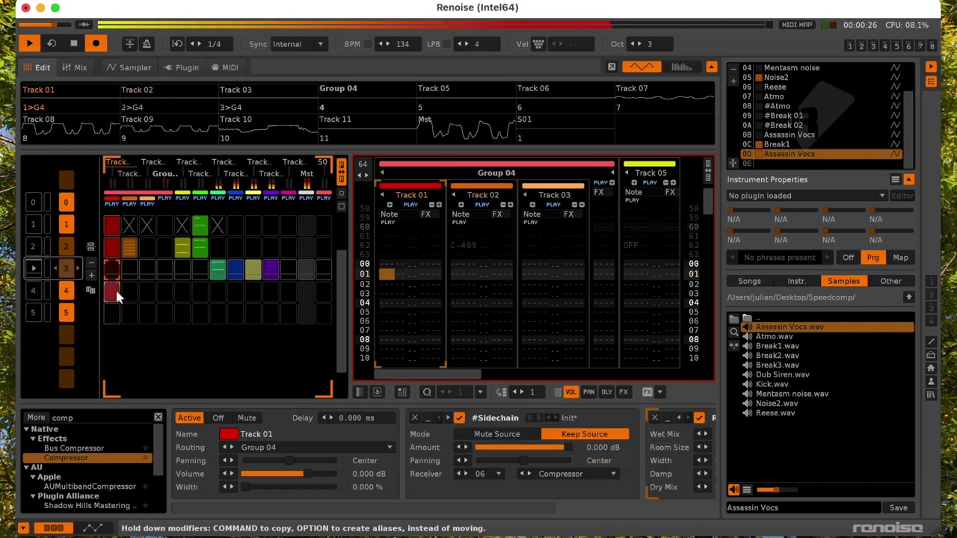
click(260, 284)
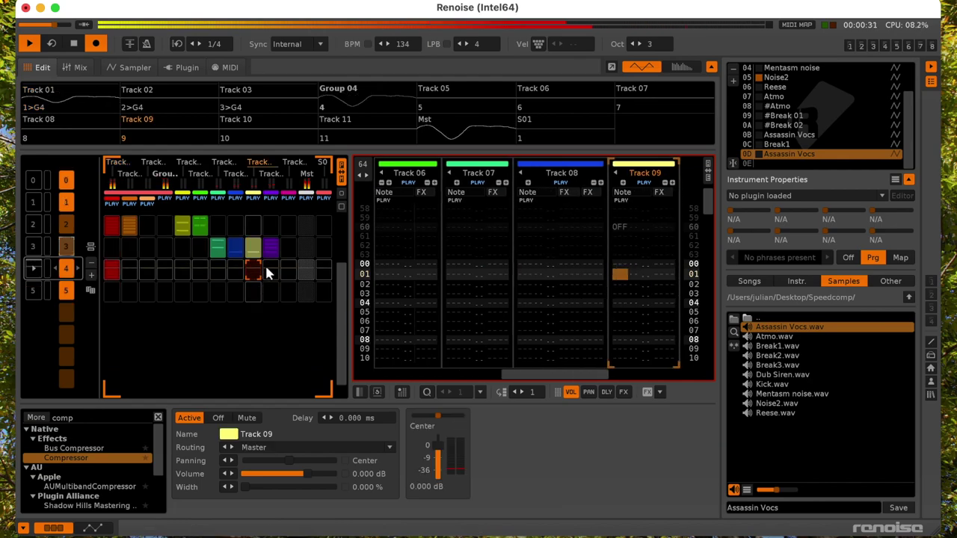
key(space)
click(217, 270)
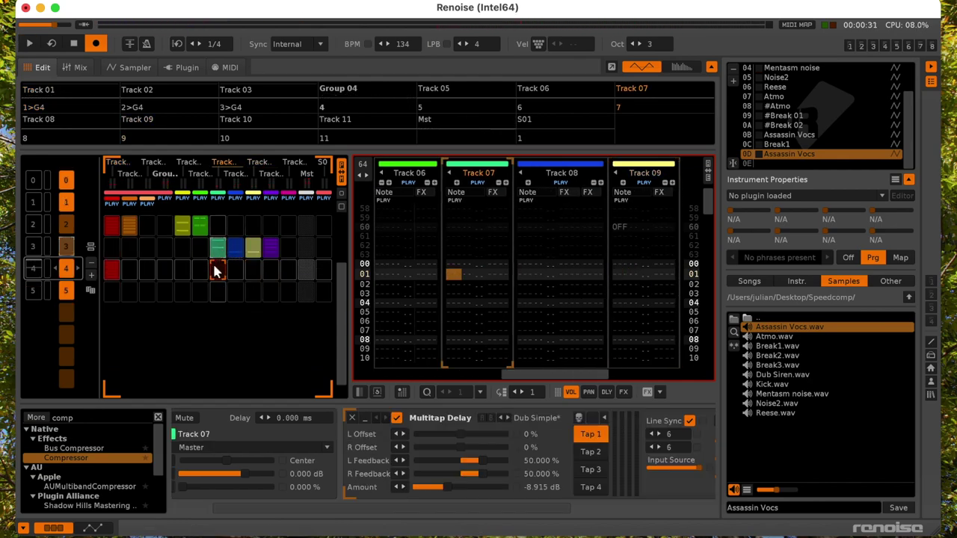
click(180, 272)
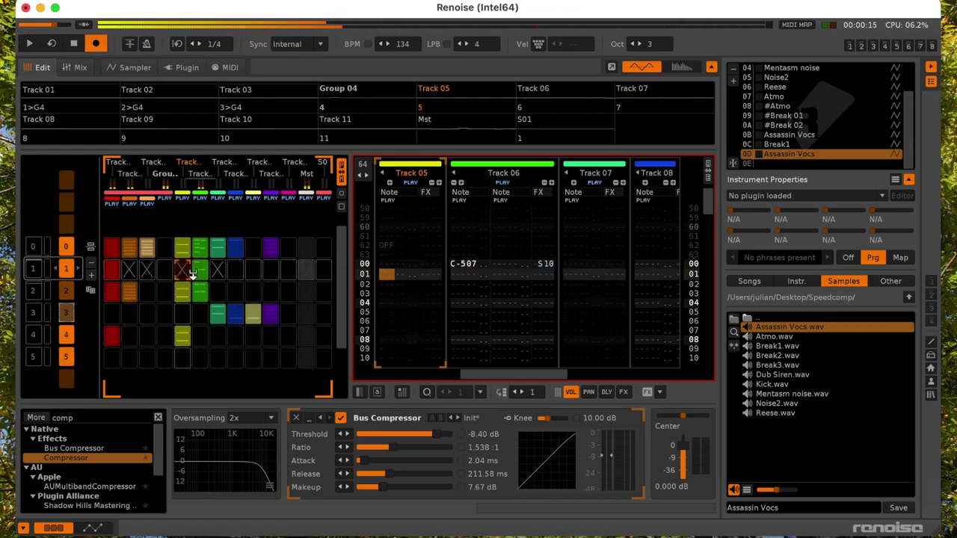
- Insert a section header named start before pattern 1 and play from that pattern
key(space)
click(91, 247)
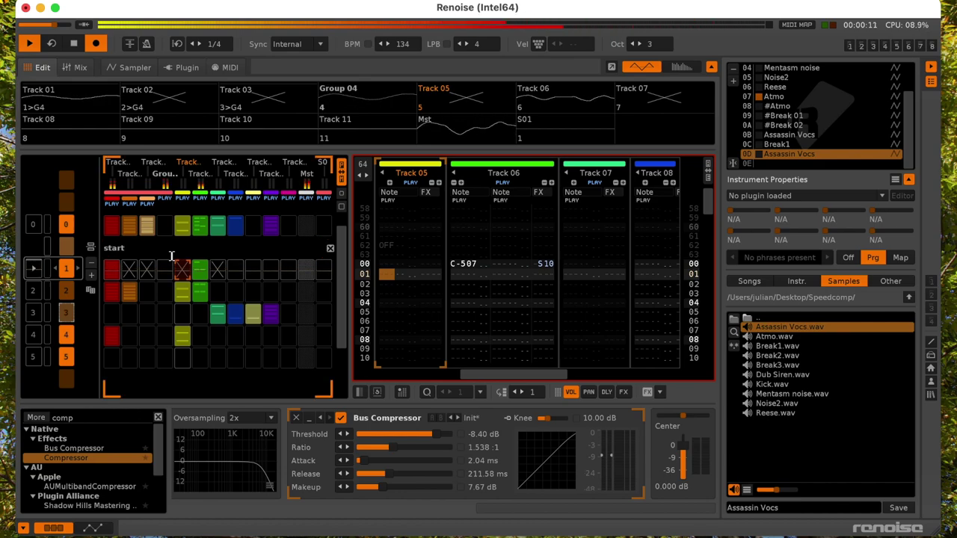
- Copy Track 08's block into pattern 2 and mute Track 06's slot in pattern 3
click(233, 267)
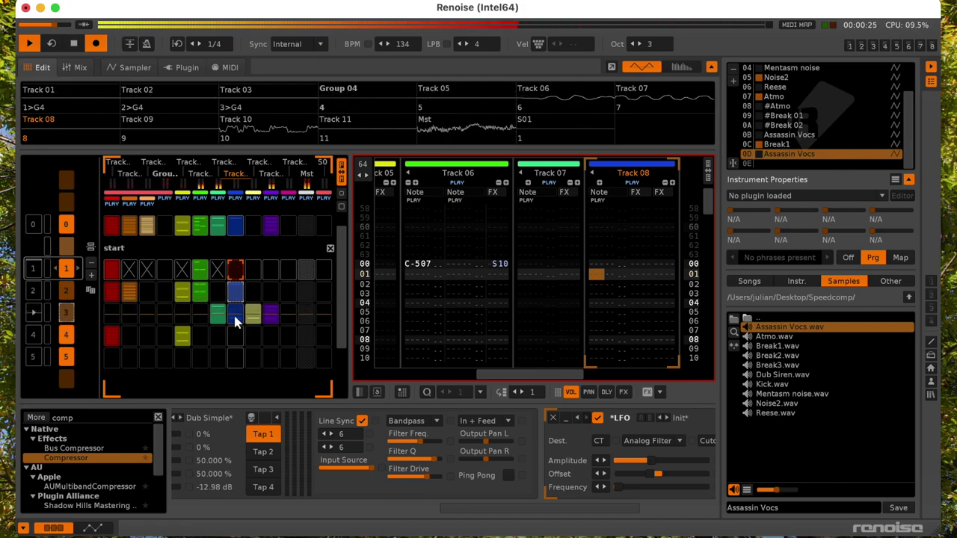
click(200, 315)
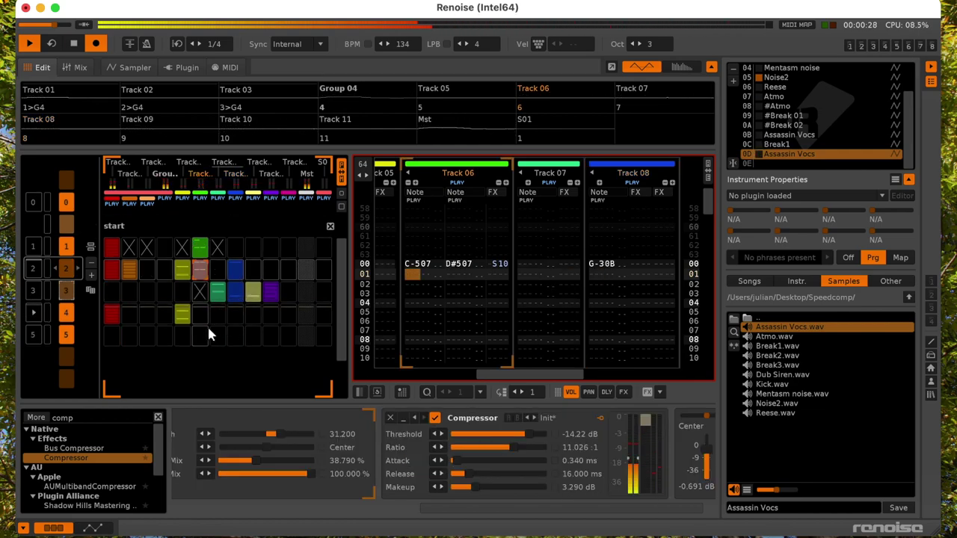
- Fill pattern 5 with copies of the blocks from Track 01, Track 02, Track 03 and Track 10
click(269, 270)
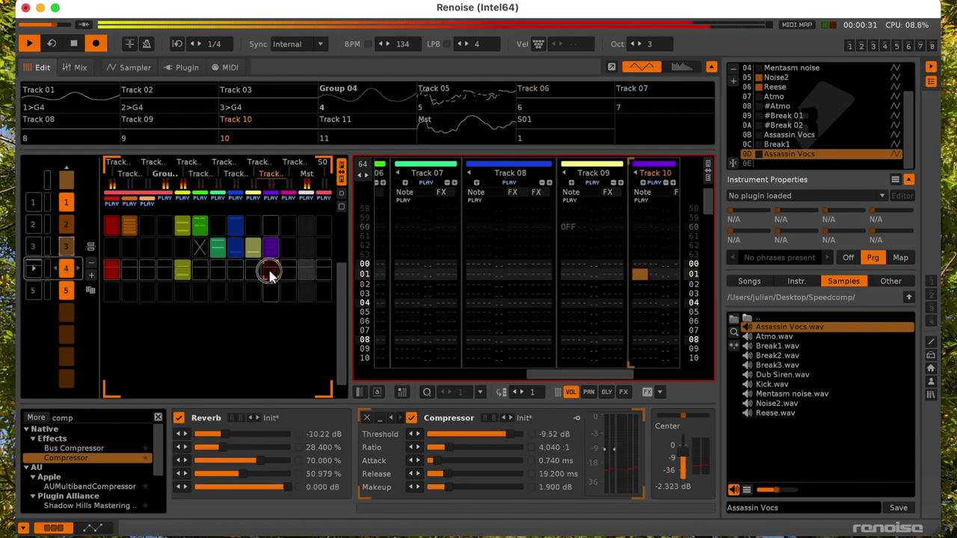
drag(269, 290, 270, 292)
scroll(147, 236, up, 1)
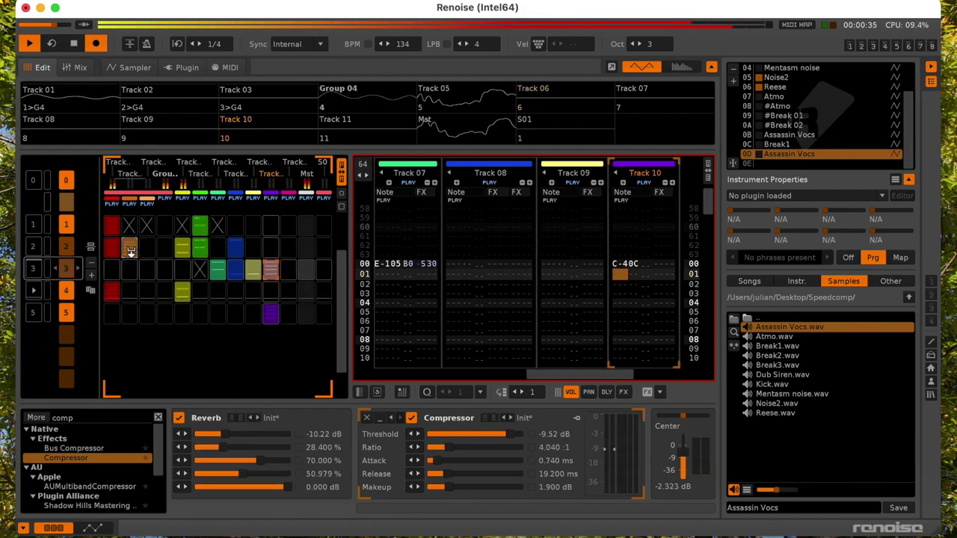
scroll(149, 321, up, 2)
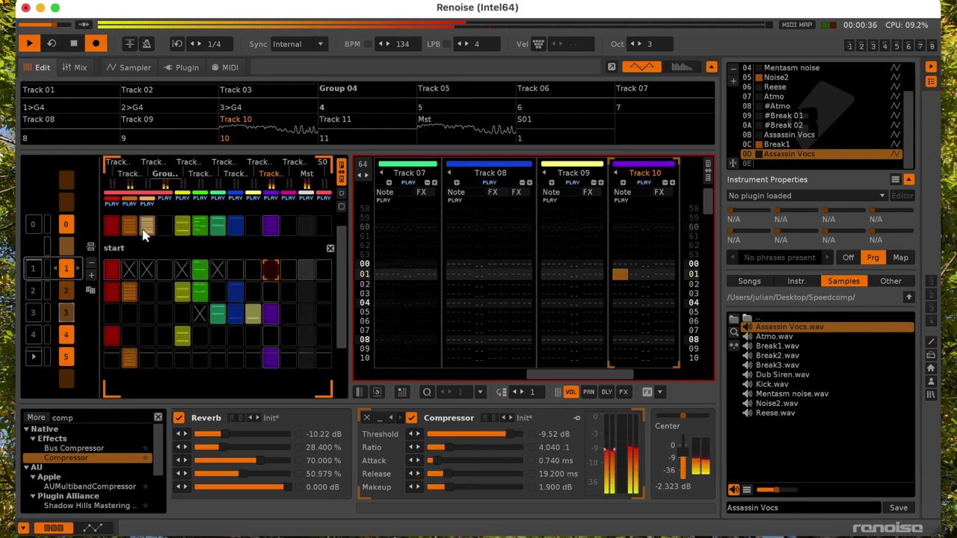
drag(145, 232, 112, 359)
double_click(111, 354)
key(super+v)
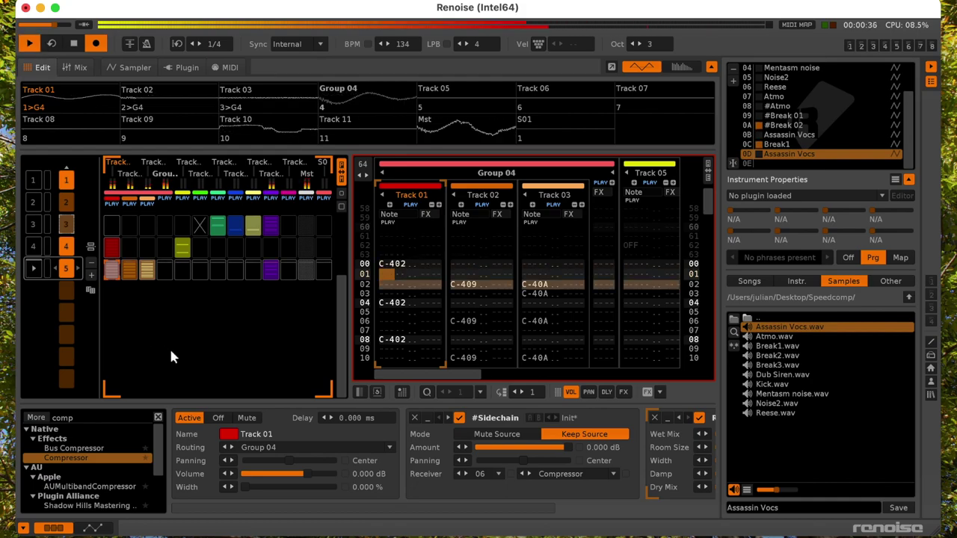
- Set the tempo to 145 BPM and play the song from pattern 1
scroll(206, 348, up, 2)
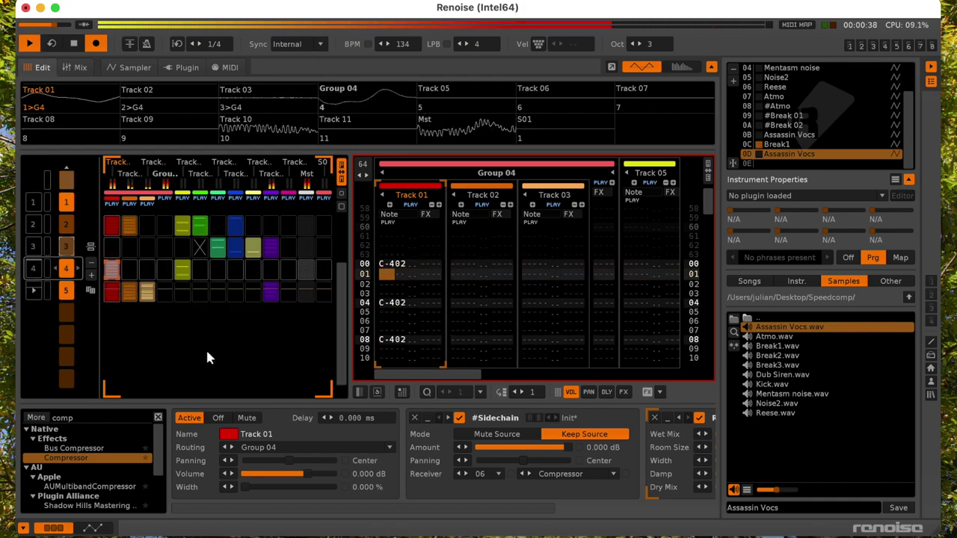
scroll(207, 353, up, 2)
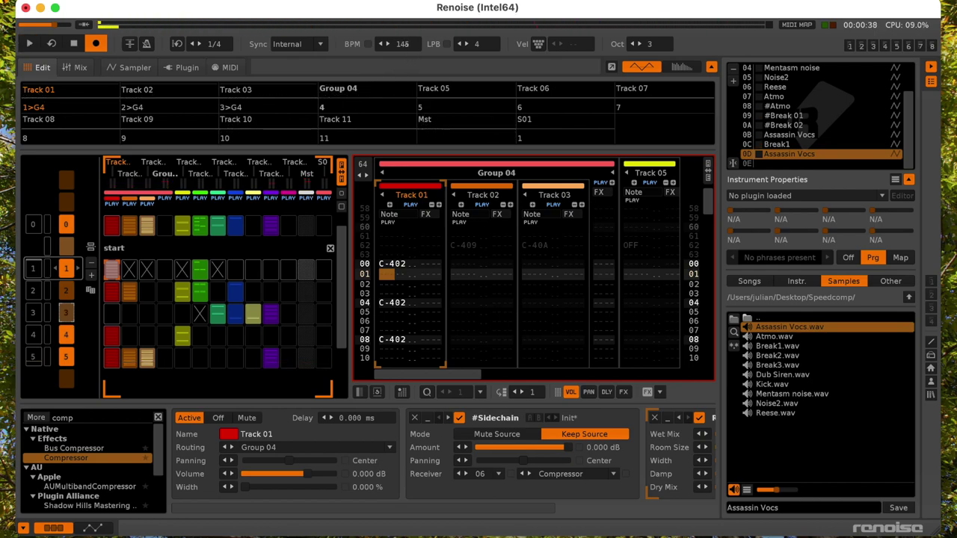
key(space)
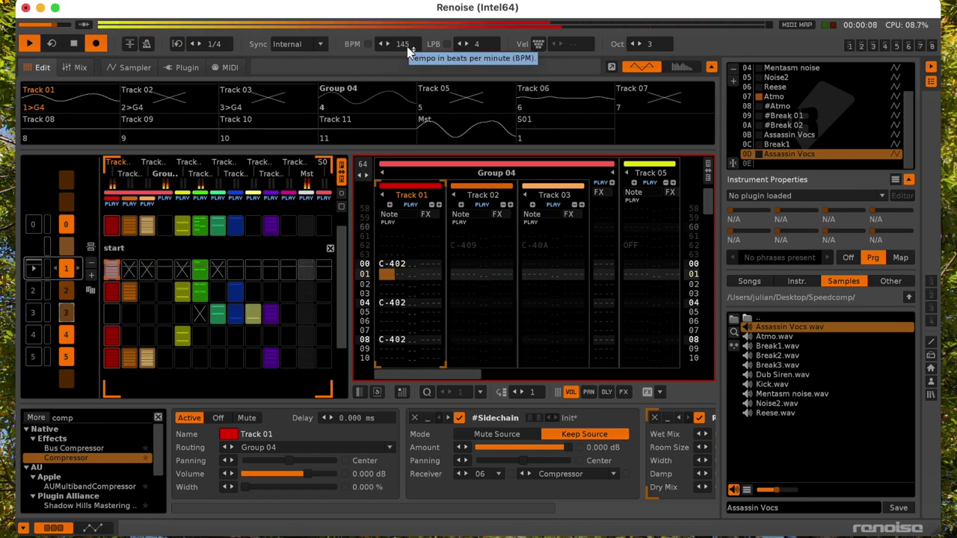
- Try a copy of Track 06's block from pattern 2 in pattern 4, and replay from pattern 3
click(228, 289)
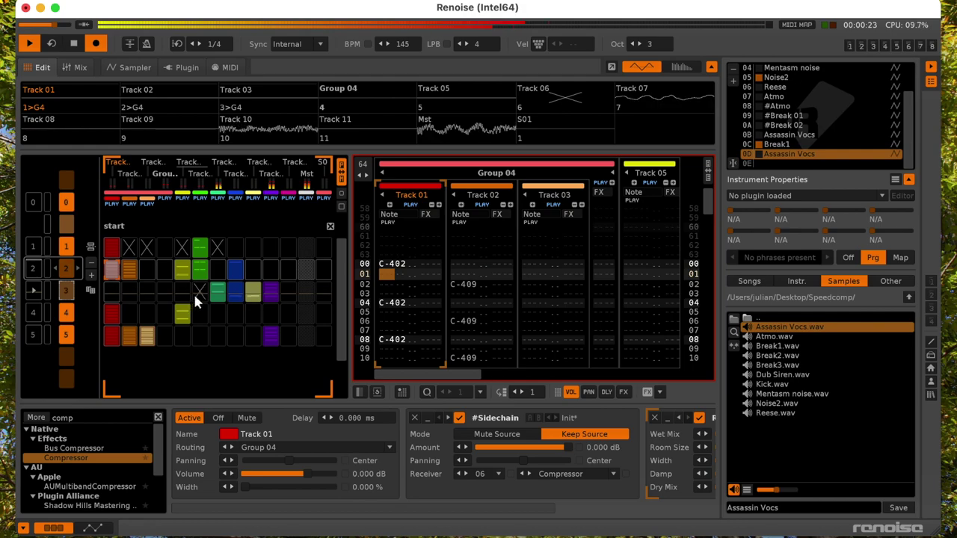
click(216, 294)
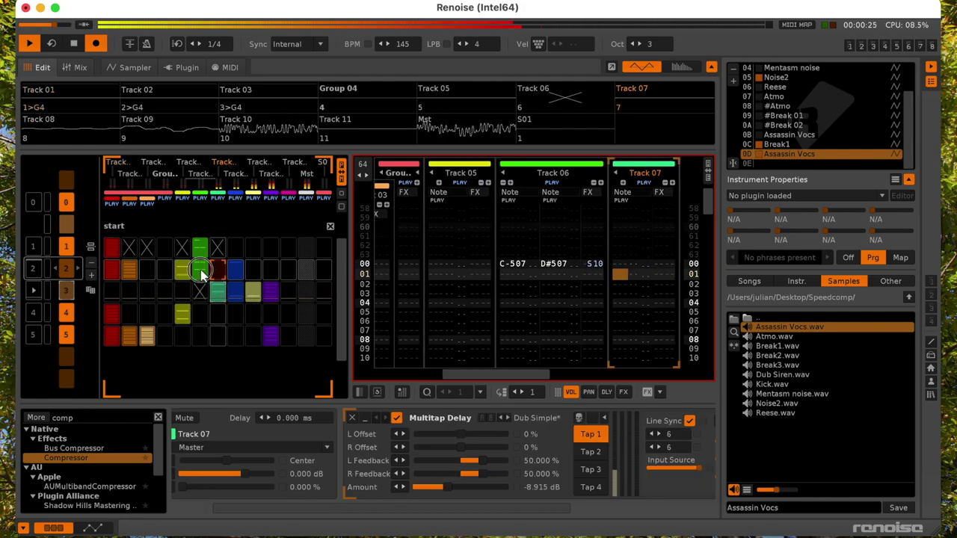
click(202, 271)
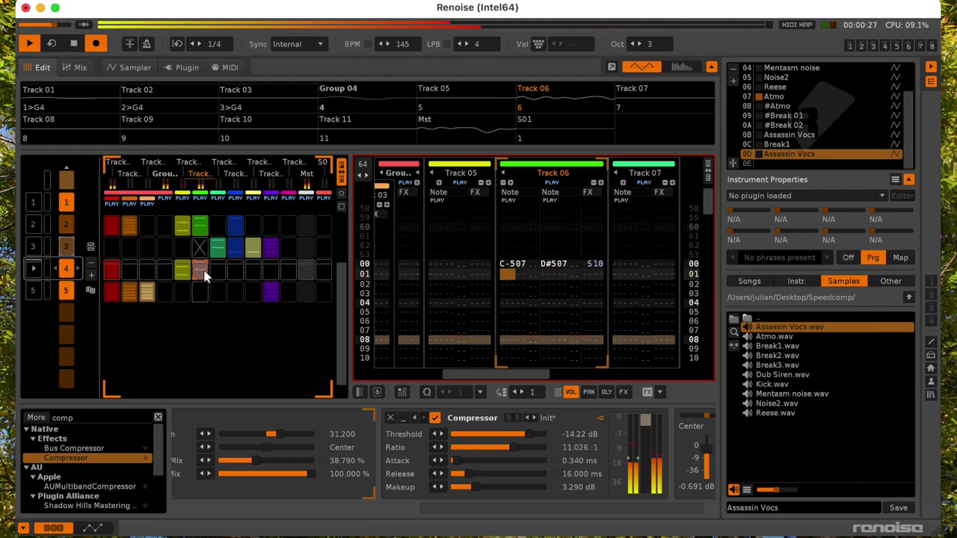
key(space)
key(space)
key(Up)
key(space)
key(space)
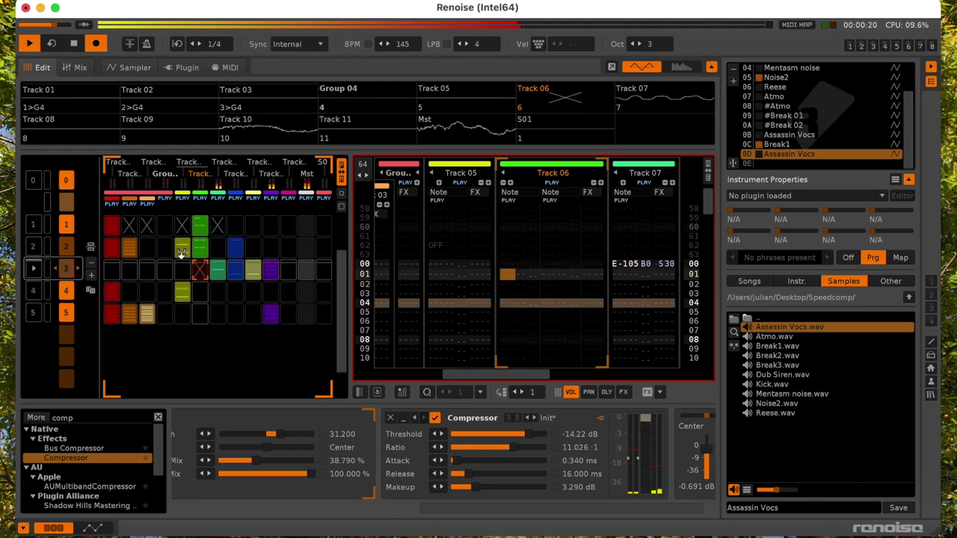
- Switch to instrument 03 #Kick and enter a C-4 note on row 49 of Track 03 in pattern 4
click(128, 247)
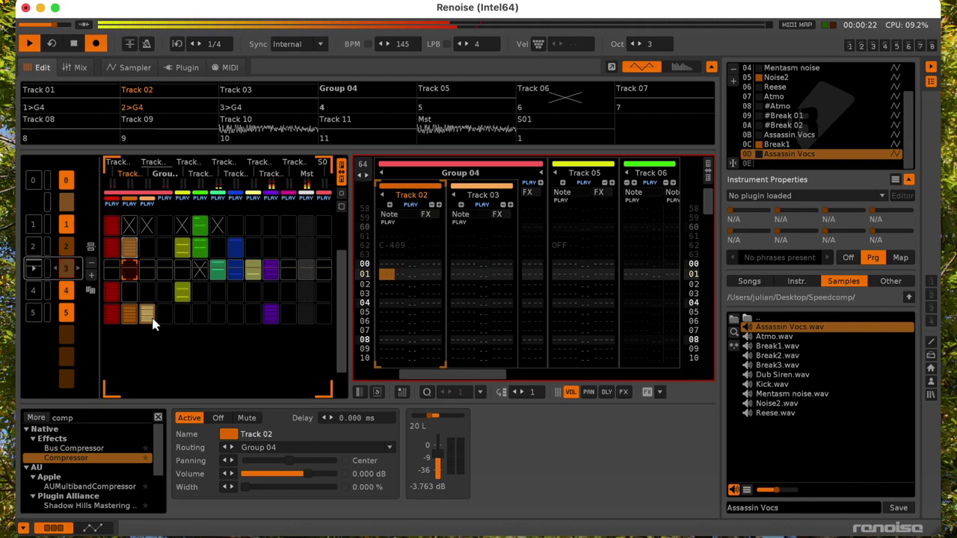
click(150, 318)
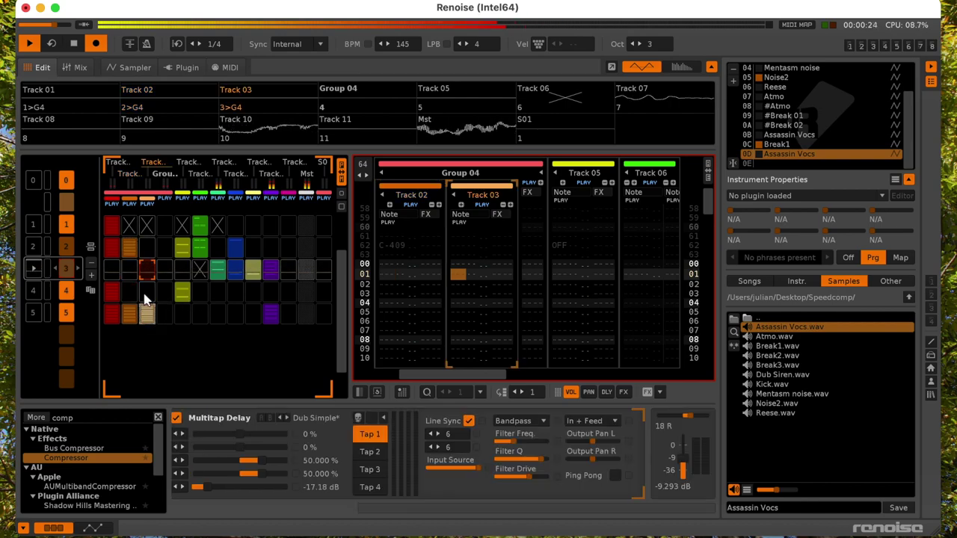
click(146, 297)
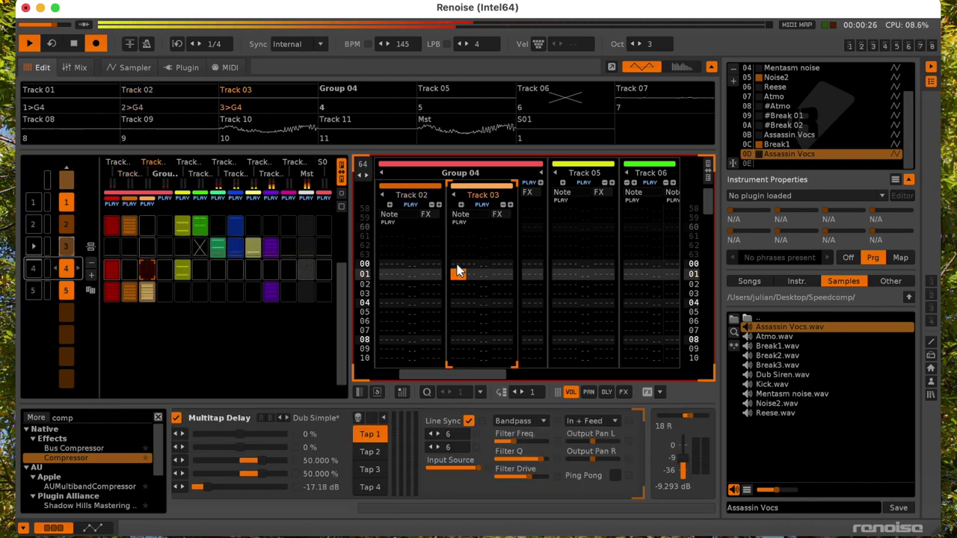
key(super+Up)
key(super+Up)
key(super+Up)
key(super+Up)
key(super+Up)
key(super+Up)
key(super+Up)
key(super+Up)
key(super+Up)
key(super+Up)
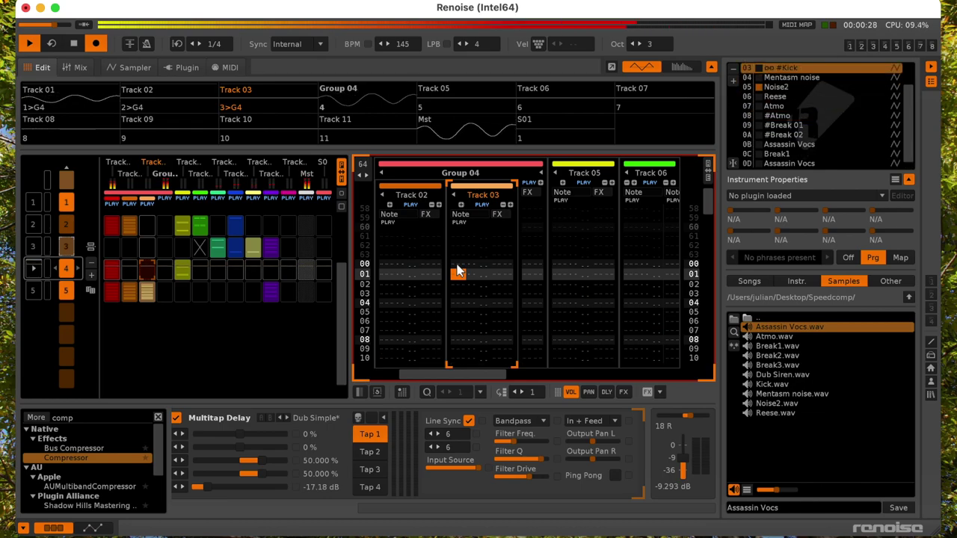
key(Page_Down)
key(Page_Down)
key(q)
key(space)
key(Up)
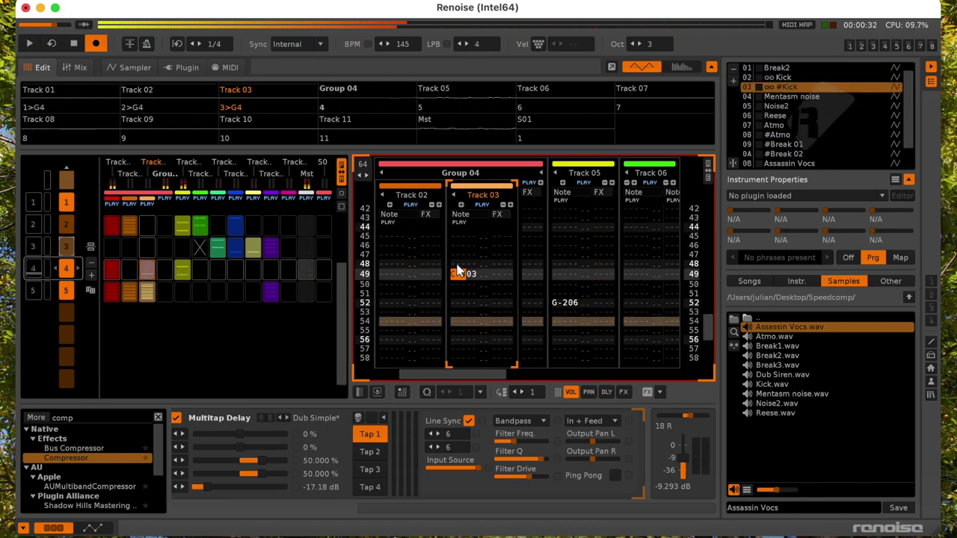
- Turn on block looping and replace Track 03's row 49 note with a C-4 #Kick note on row 50
key(KP_Enter)
key(Delete)
key(q)
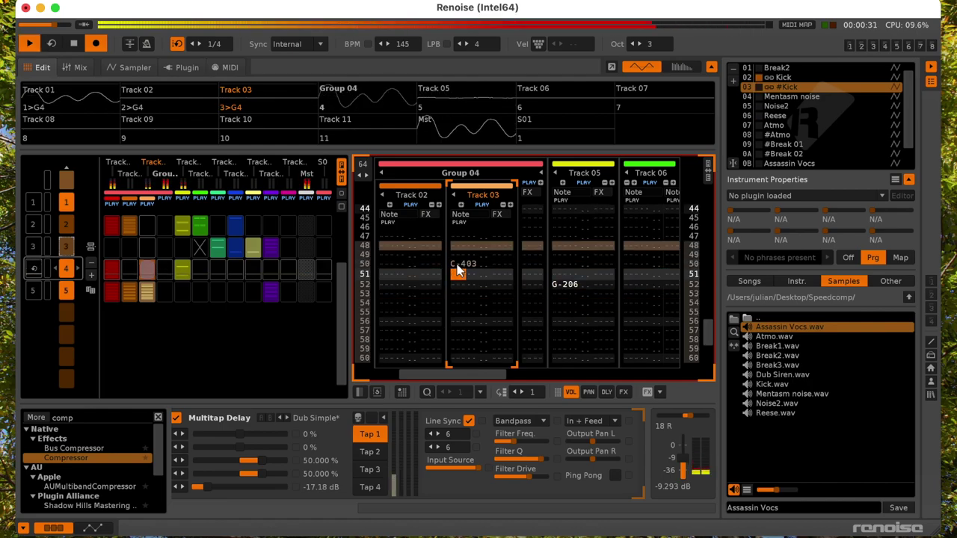
- Enter further C-4 #Kick notes on rows 55, 58 and 61 of Track 03 in pattern 4
key(Down)
key(Down)
key(Down)
key(Down)
key(q)
key(Down)
key(Down)
key(Down)
key(Down)
key(Down)
key(Up)
key(Up)
key(Up)
key(q)
key(Down)
key(Down)
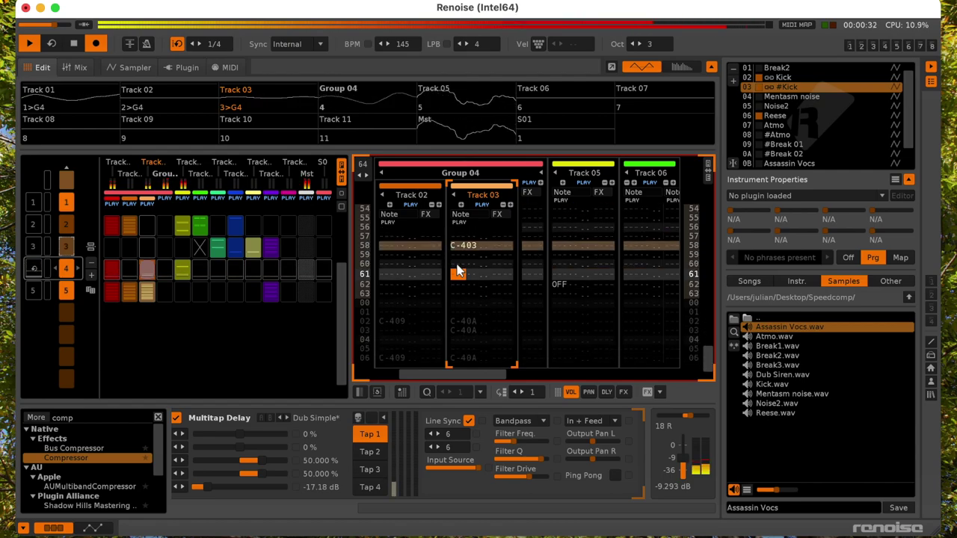
key(Down)
key(Down)
key(Down)
- Copy Track 03's #Kick notes from the last 16 rows of pattern 4 into the block starting at row 32
key(Page_Down)
key(Page_Down)
key(Page_Down)
key(Page_Down)
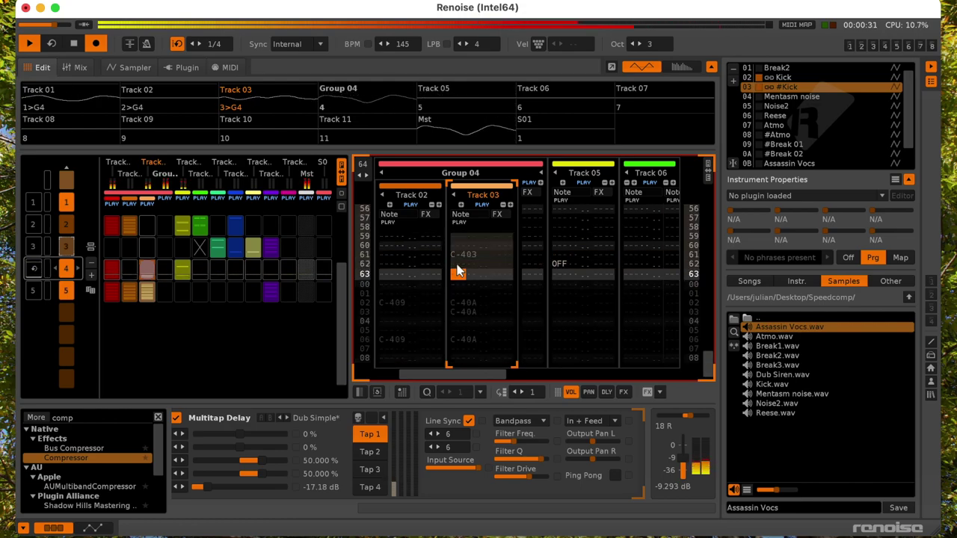
key(Page_Up)
key(Page_Up)
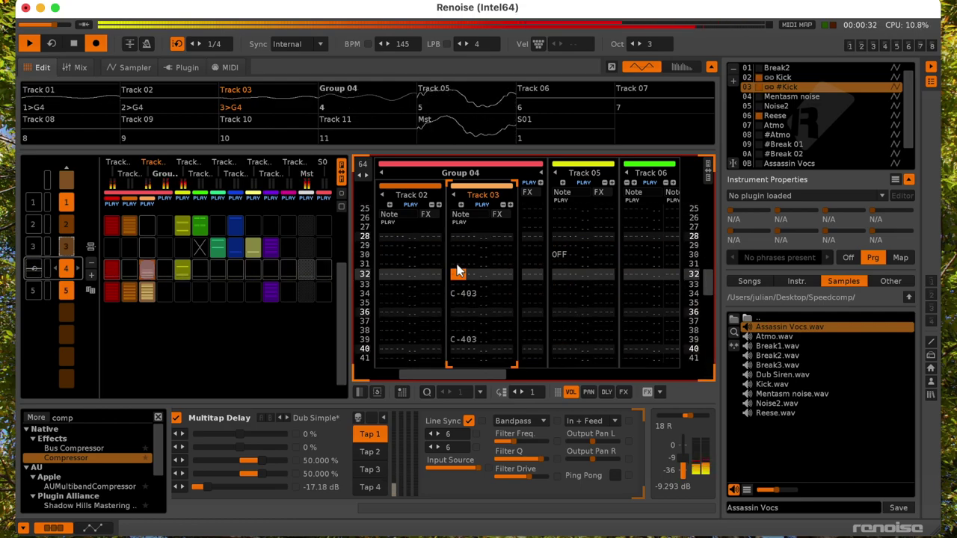
- Turn off block looping and enter a C-4 note with instrument 04 Mentasm noise on row 00 of Track 02 in pattern 4
key(KP_Enter)
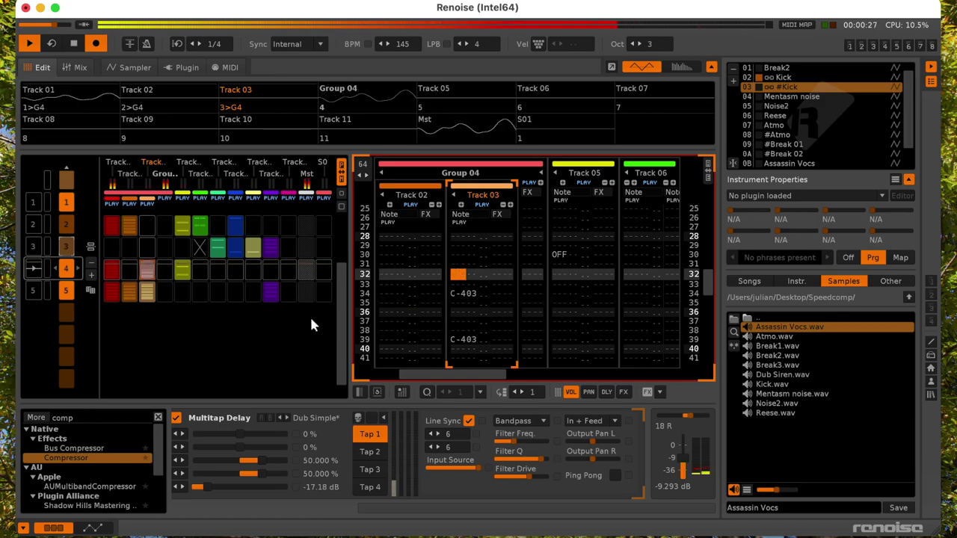
scroll(459, 258, up, 8)
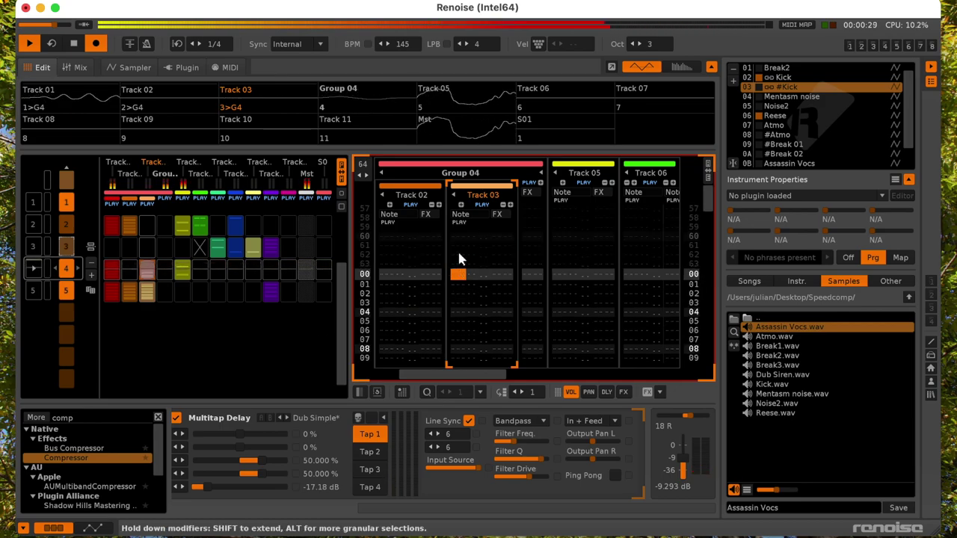
key(shift+Tab)
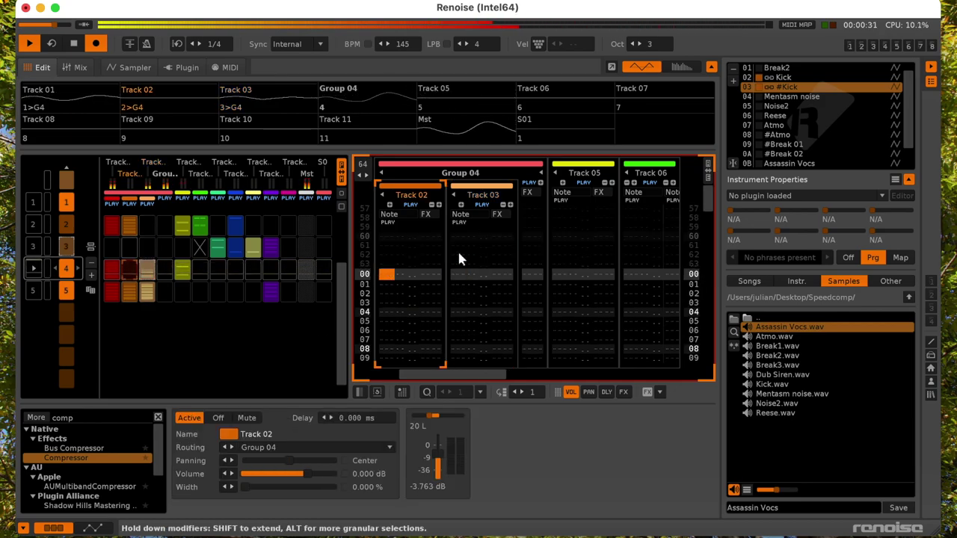
key(alt+Down)
key(space)
key(q)
key(Right)
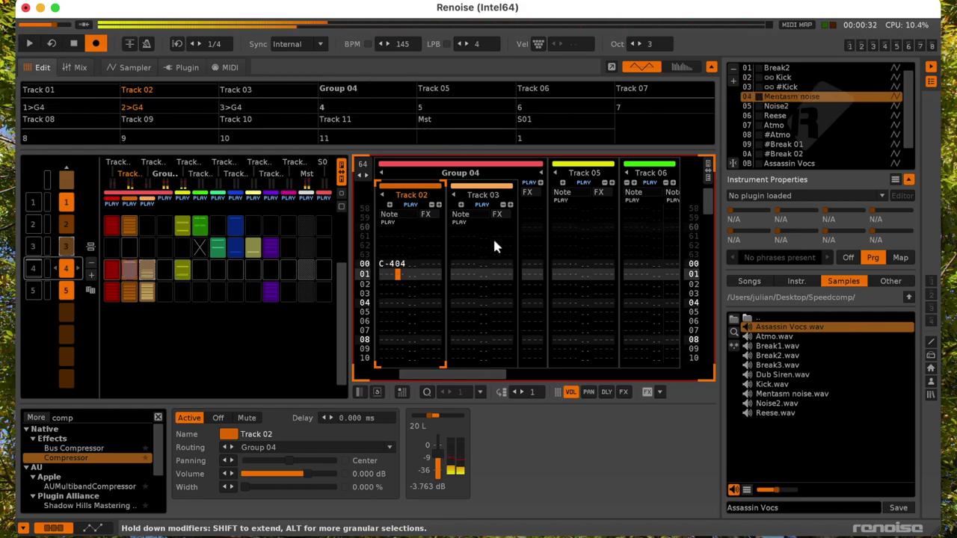
- Add a DF0 pitch-slide-down command to the Mentasm noise note on row 00 of Track 02
key(Right)
key(Right)
key(Right)
key(Right)
key(Right)
key(Up)
text(d)
key(Right)
key(Up)
text(f)
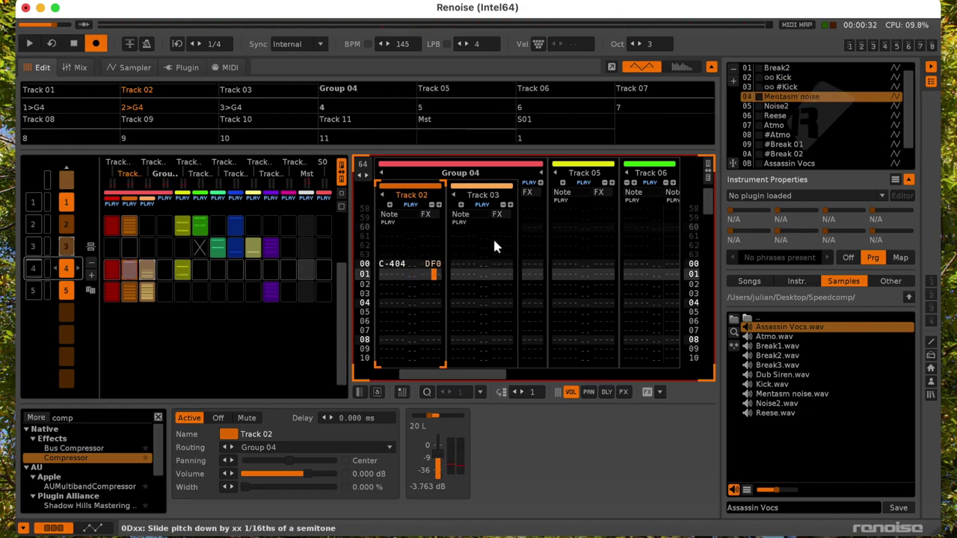
key(space)
key(Left)
key(space)
- Move the Mentasm noise note on row 00 from Track 02 to Track 03 by cutting and pasting it, and play the result
key(Left)
key(Left)
key(Down)
key(Down)
key(Down)
key(Left)
key(Up)
key(Up)
key(Up)
key(Up)
key(Left)
key(Left)
key(Left)
key(Page_Down)
key(super+e)
key(super+x)
key(Page_Up)
key(Tab)
key(super+v)
key(space)
- Delete the DF0 command from row 00 of Track 03 and play the pattern
key(Right)
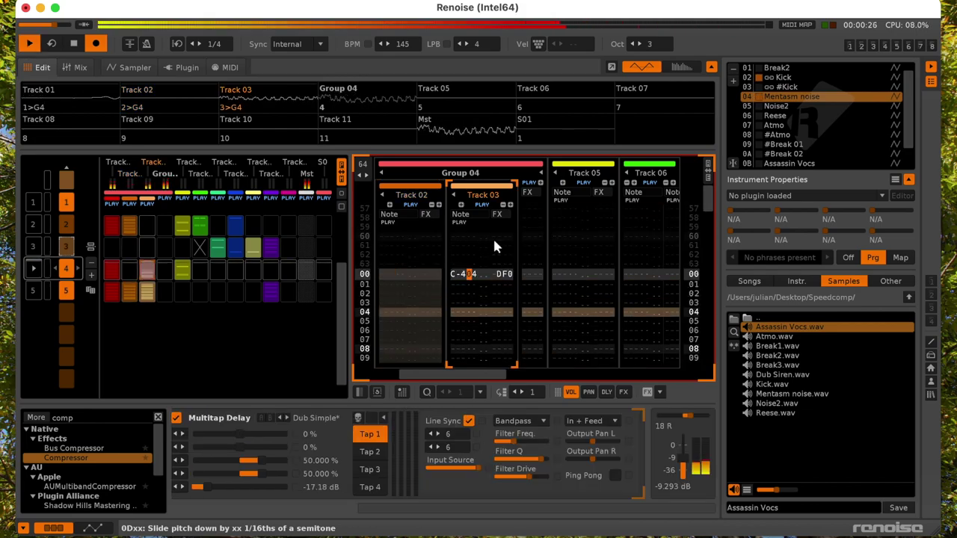
key(Right)
key(Right)
key(space)
key(Down)
key(Down)
key(Down)
key(Down)
key(Down)
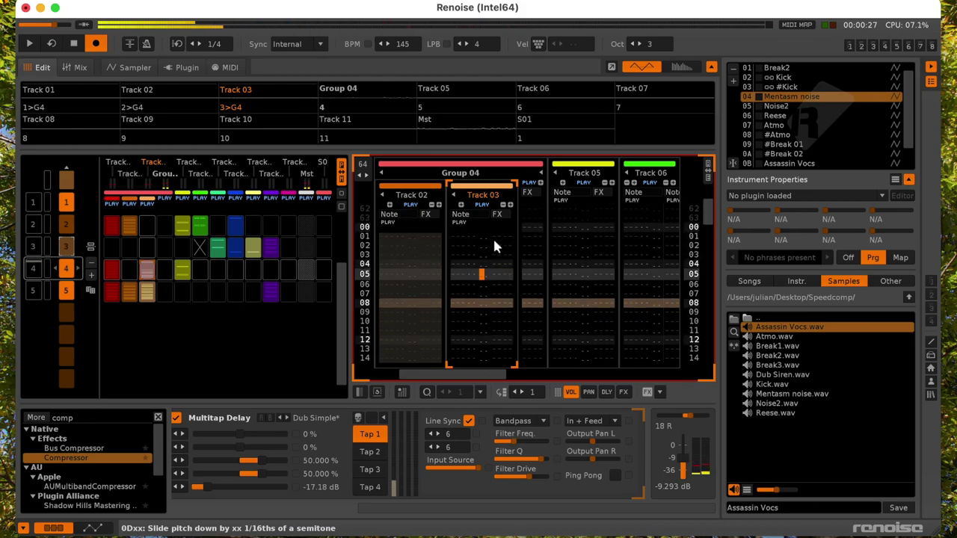
key(Up)
key(Up)
key(Right)
key(Right)
key(Right)
key(Up)
key(Up)
key(Up)
key(Delete)
key(space)
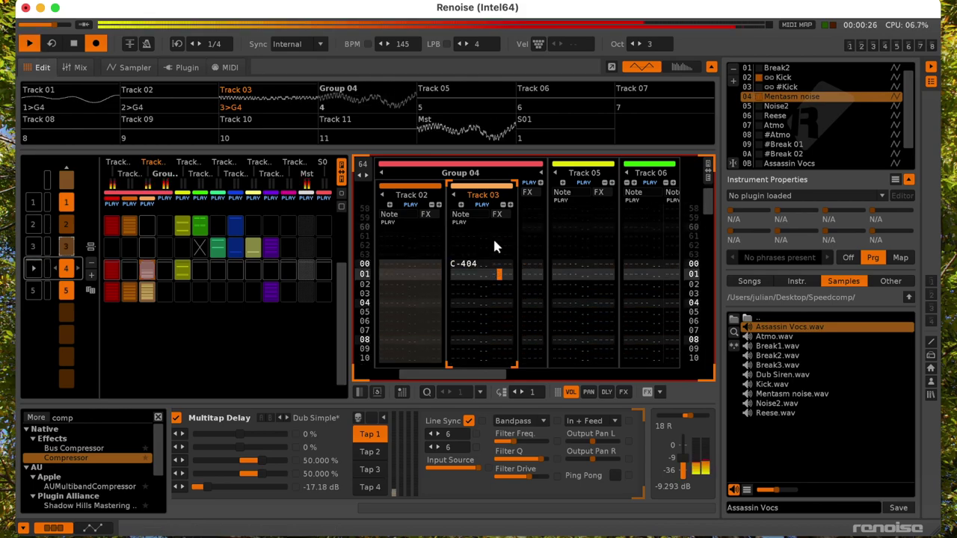
- Enter D00 pitch-slide-down commands on rows 02 to 05 of Track 03
key(Down)
text(dddd)
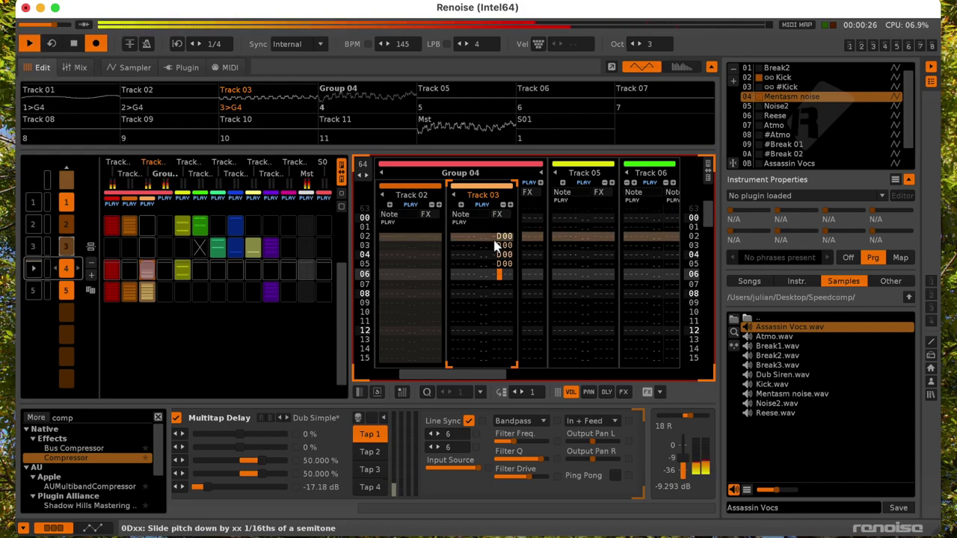
key(space)
key(Up)
key(Up)
key(Up)
key(Up)
key(Up)
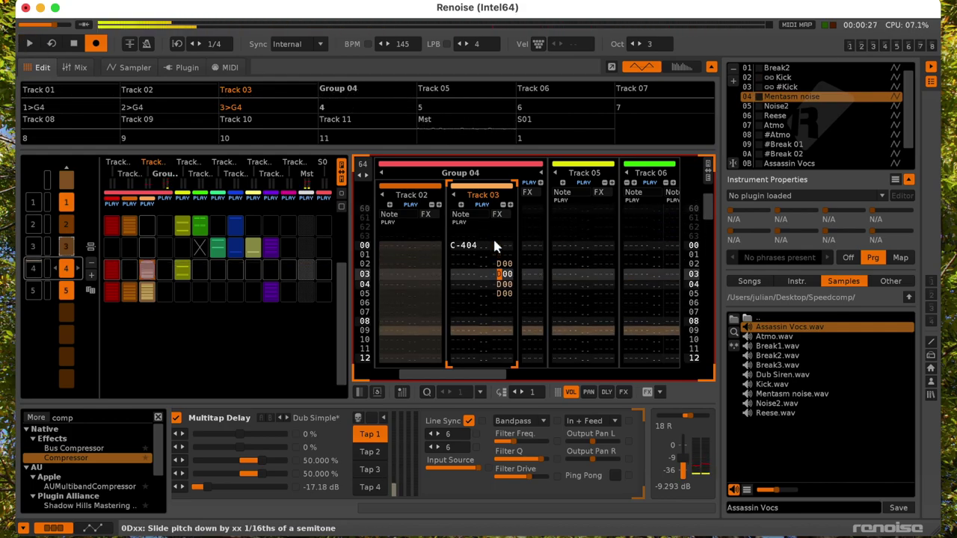
- Replace the slide-down commands on Track 03's rows 02 to 05 with U slide-up commands, setting row 02 to U20
key(Down)
text(uuuu)
key(space)
key(q)
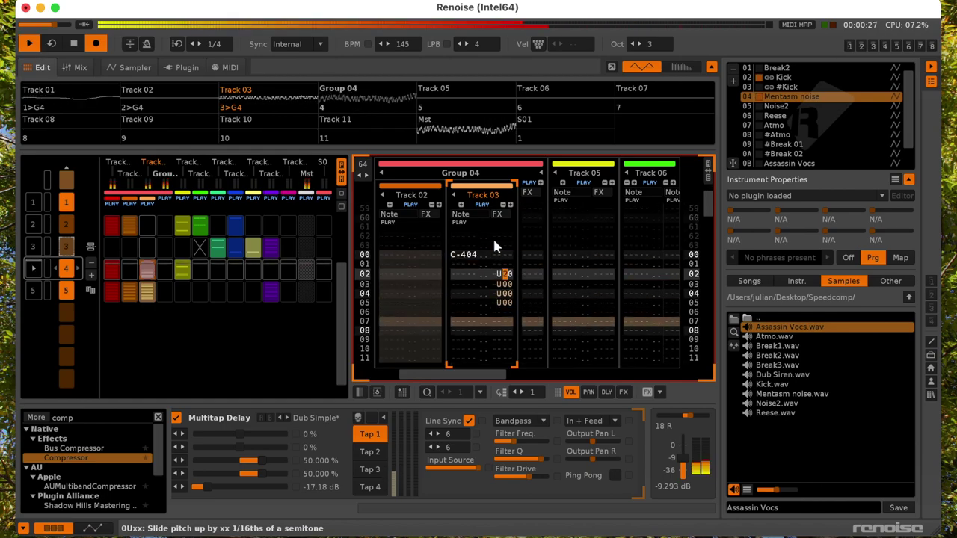
- Delete the U pitch-slide commands from rows 02 to 05 of Track 03
key(Delete)
key(Delete)
key(Delete)
key(Delete)
- Try a note-off on row 08 of Track 03, undo it and place the note-off on row 10 instead
key(Left)
key(Left)
key(Left)
key(Left)
key(Left)
key(space)
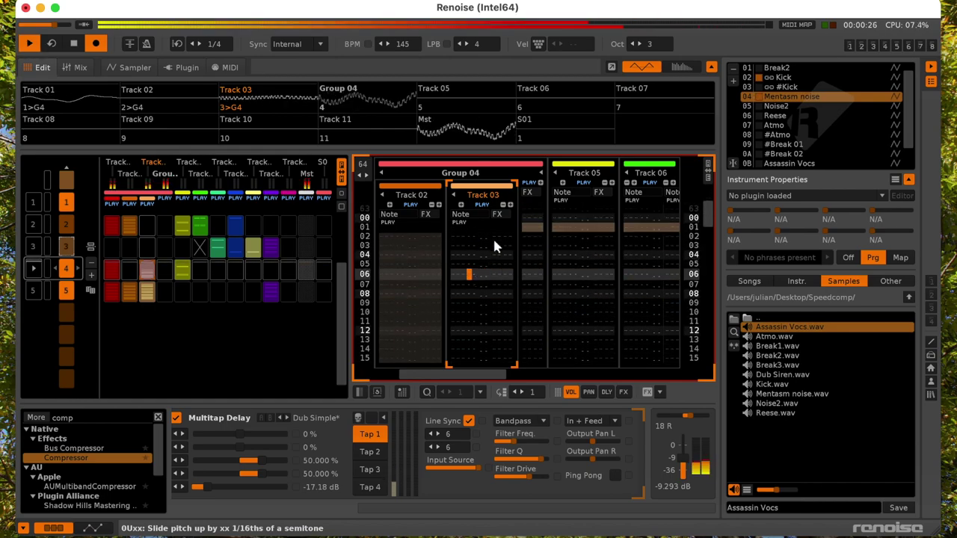
key(Left)
key(Down)
key(Down)
key(a)
key(space)
key(space)
key(Down)
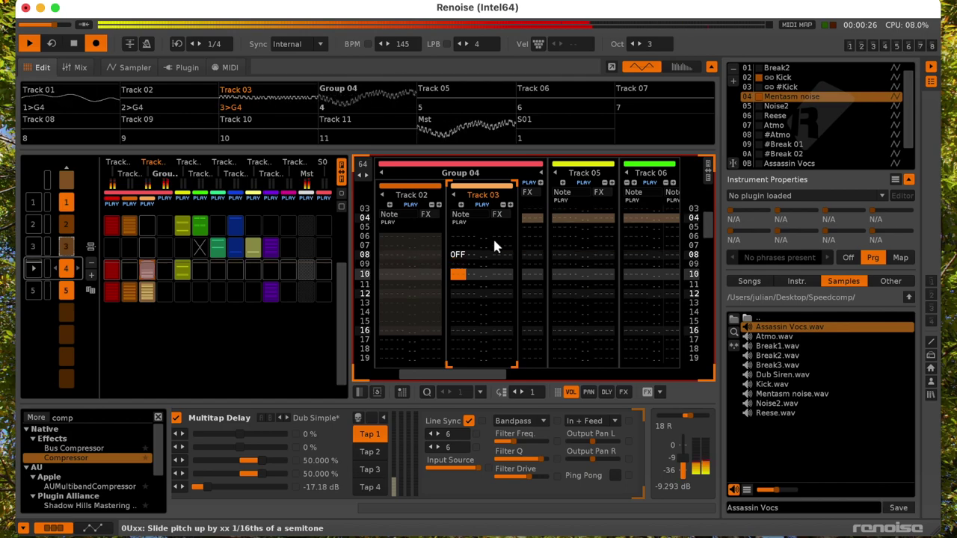
key(super+z)
key(a)
- Add a Q note-delay command to row 00 of Track 03, trying Q02 before settling on Q03
key(Up)
key(Up)
key(Up)
key(Up)
key(Up)
key(Up)
key(Up)
key(Up)
key(Up)
key(Up)
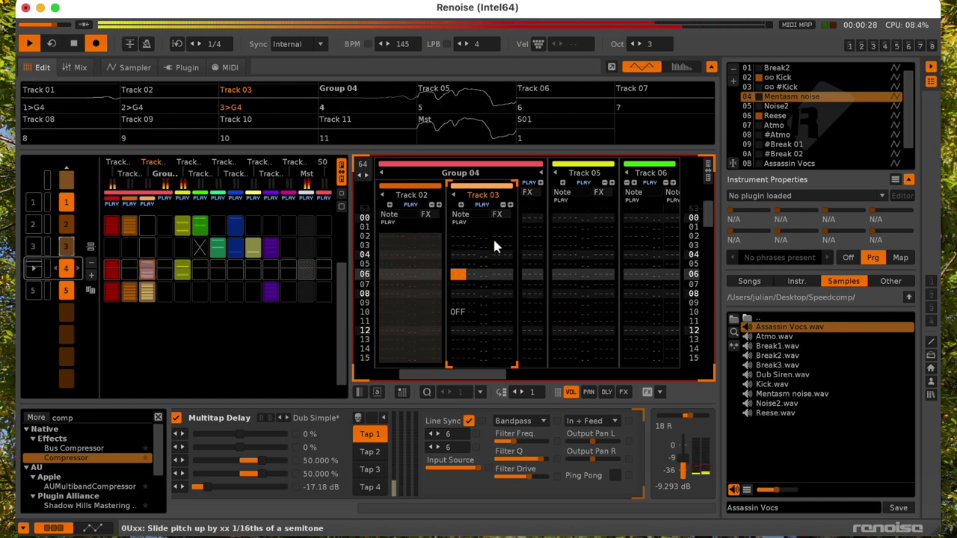
key(Up)
key(space)
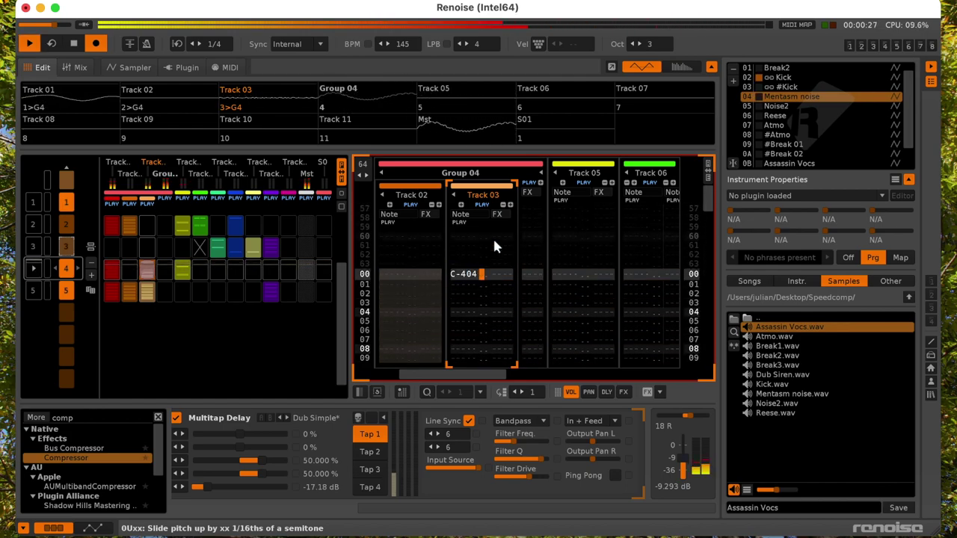
key(Right)
key(Right)
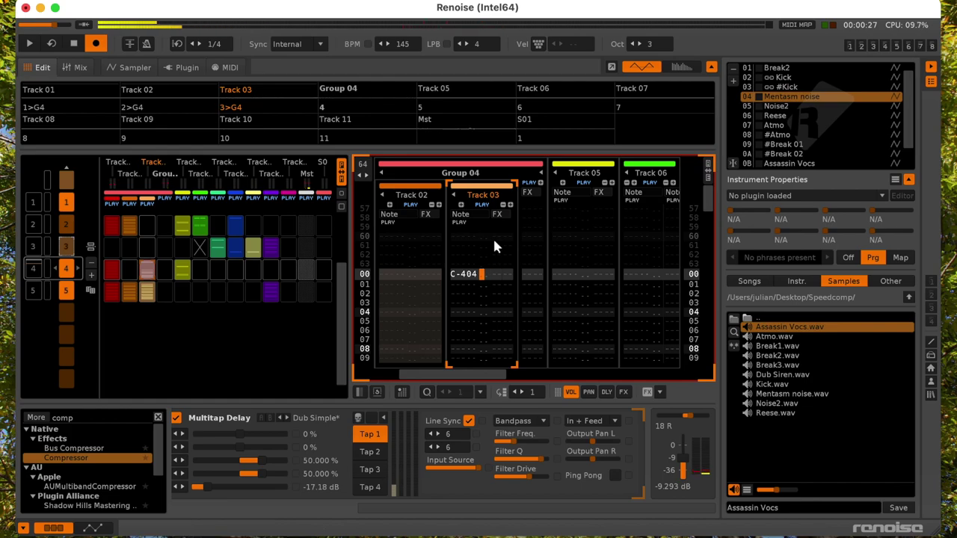
text(q02)
key(space)
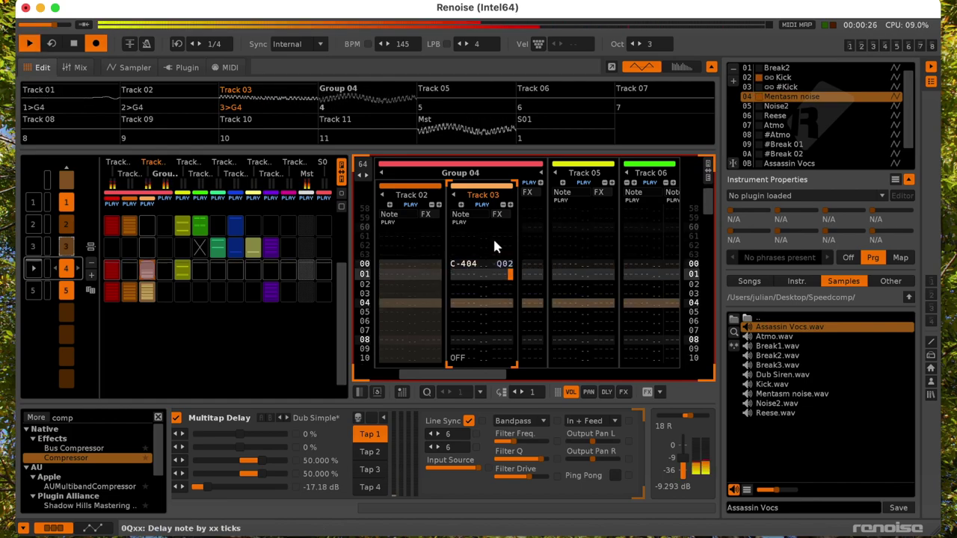
text(3)
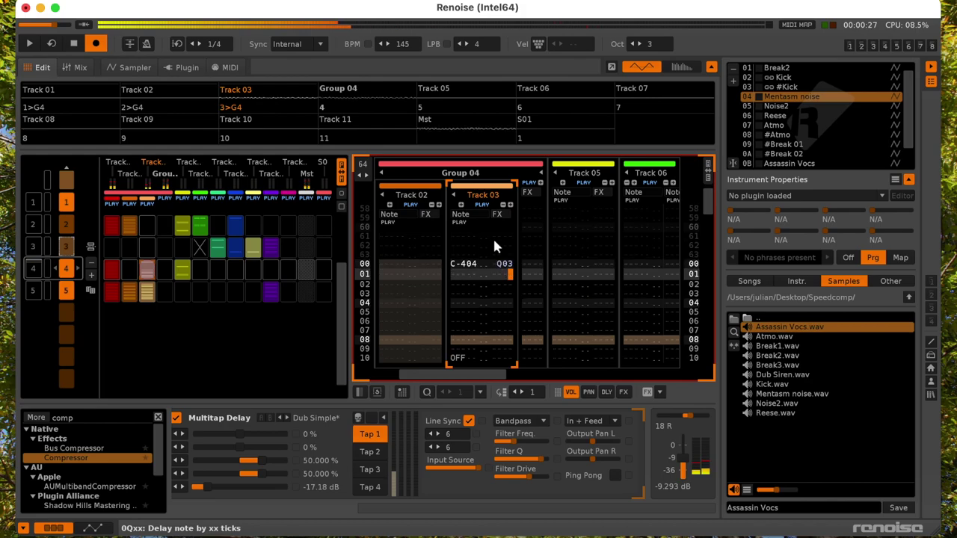
- Set the volume of the Mentasm noise note on row 00 of Track 03 to 01
key(Left)
key(Left)
key(Left)
key(Left)
key(Left)
key(space)
key(Up)
key(Right)
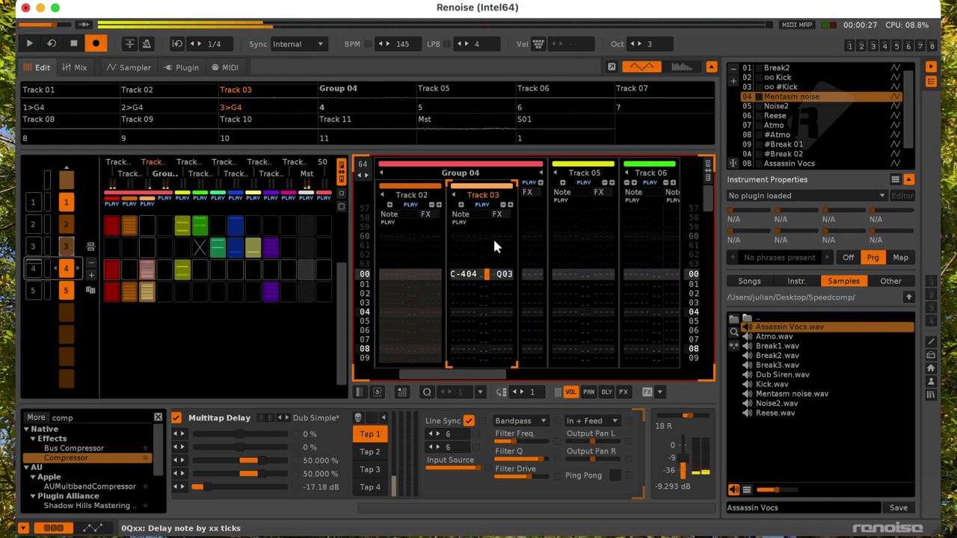
text(1)
- Enter I00 volume fade-in commands on rows 01 to 07 of Track 03
key(Down)
key(Right)
key(Right)
key(Up)
text(iii)
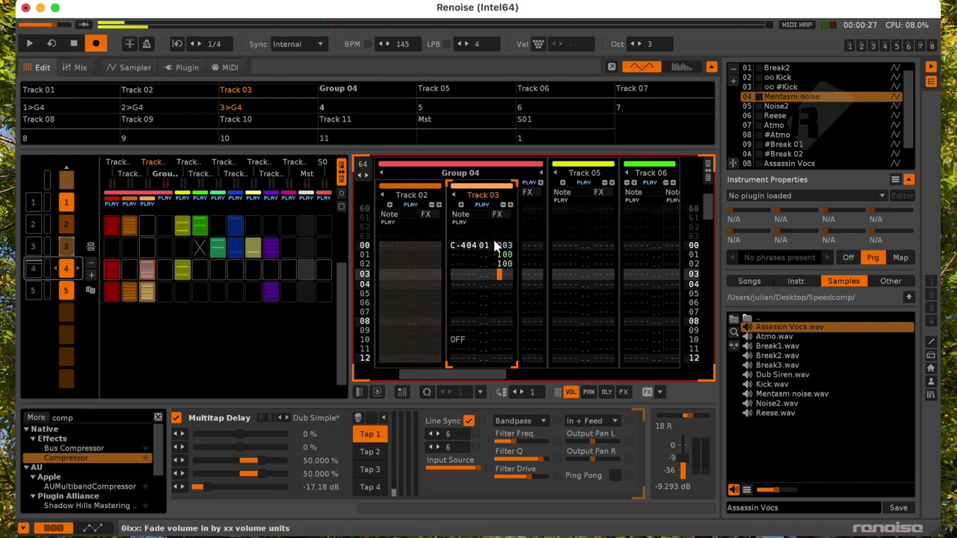
text(iiii)
- Set the fade-in command on row 01 of Track 03 to I30 and play the pattern
key(Up)
key(Up)
key(Up)
key(Up)
key(Up)
key(Up)
key(Up)
key(Right)
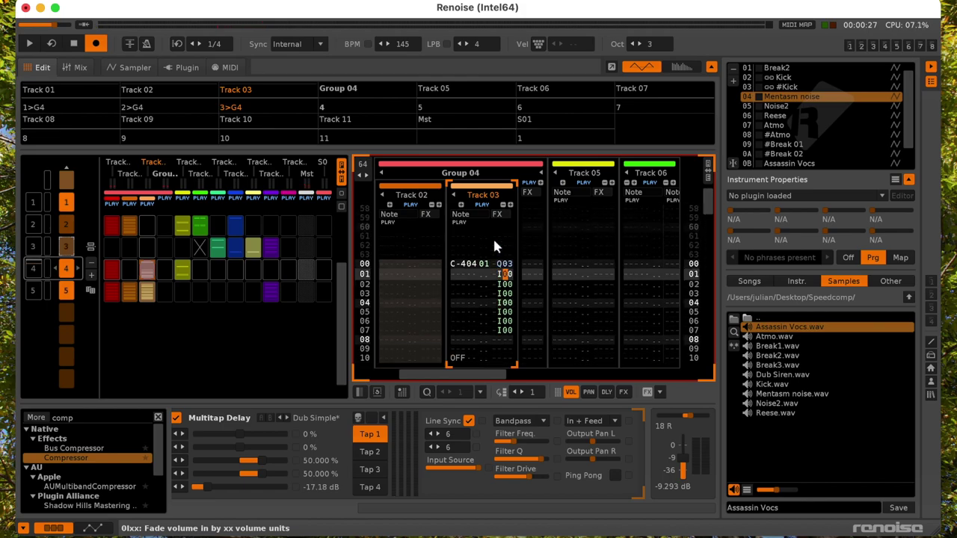
text(3)
key(space)
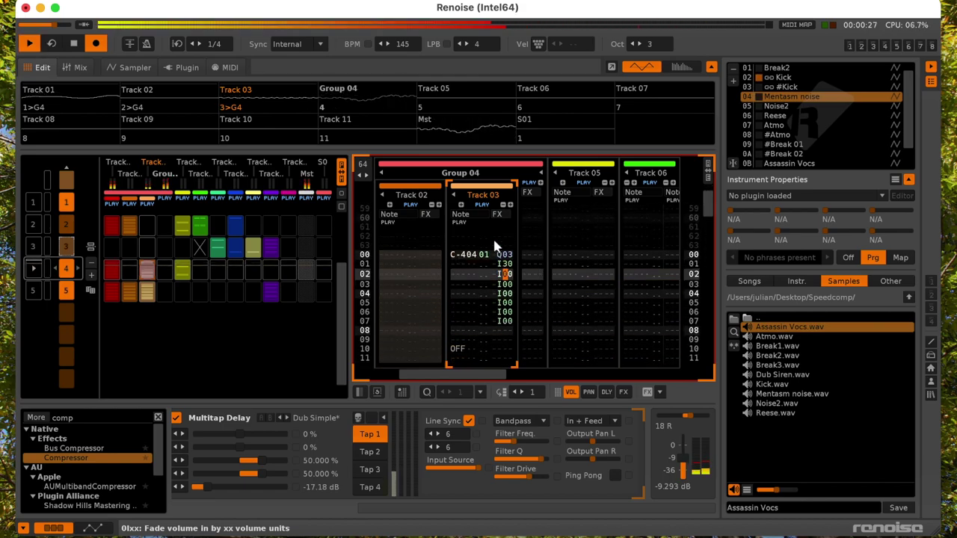
- Raise the volume of the Mentasm noise note on row 00 of Track 03 to 21
key(Up)
key(Up)
key(Left)
key(Left)
key(Left)
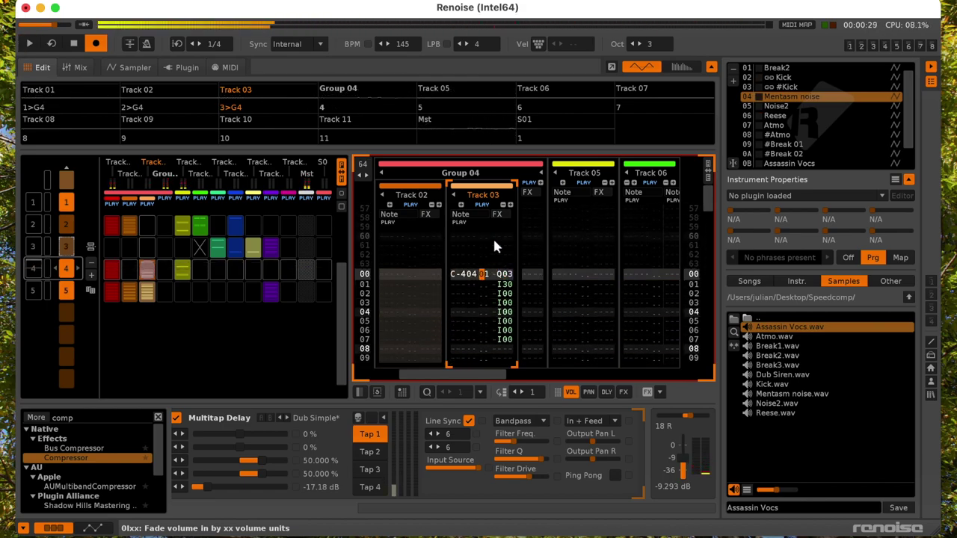
text(1)
key(Up)
text(2)
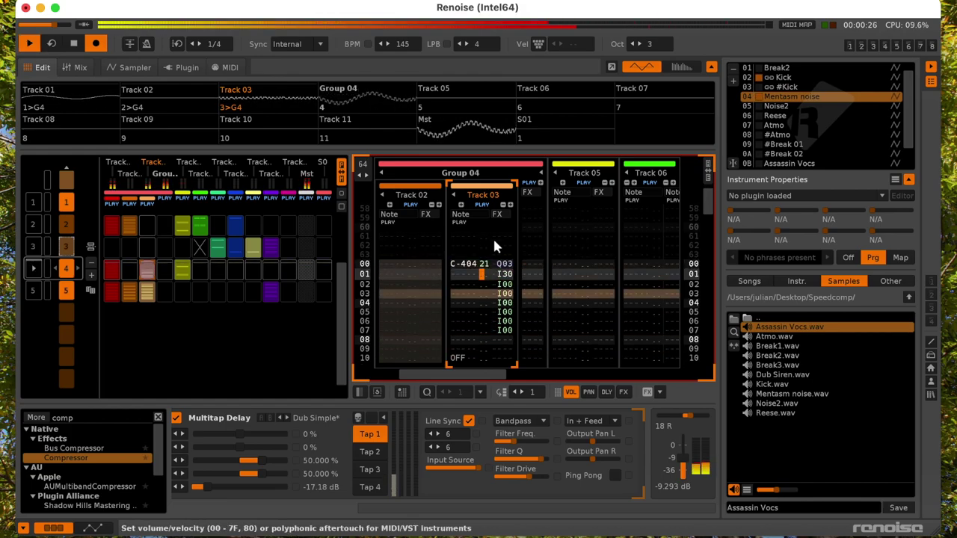
- Switch to instrument 05 Noise2 and enter a C-4 note on row 00 of Track 02 in pattern 4
key(Up)
key(shift+Tab)
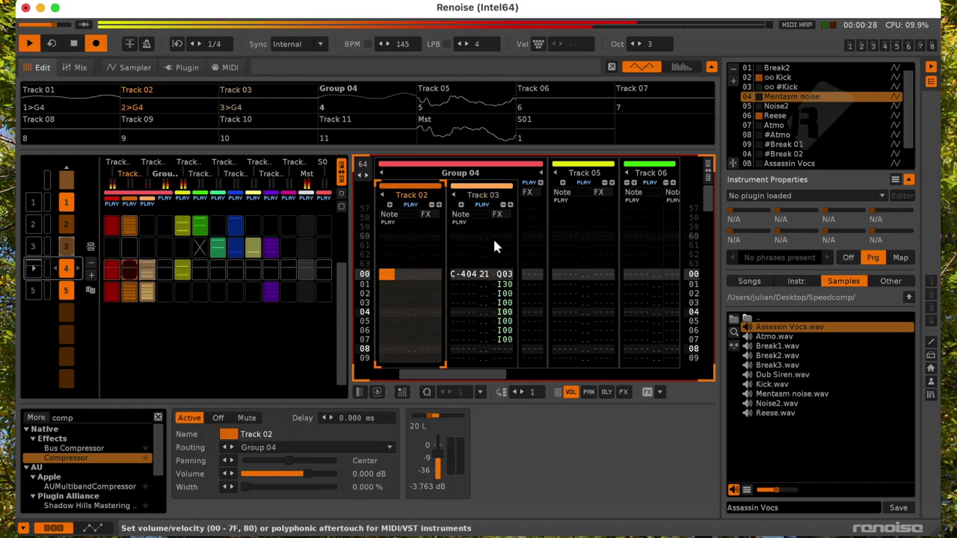
key(alt+Down)
key(q)
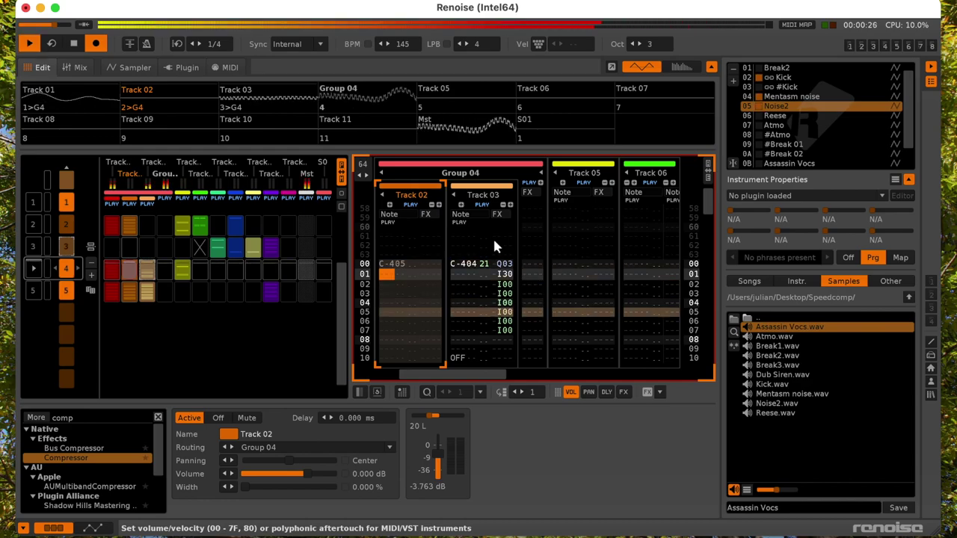
key(Up)
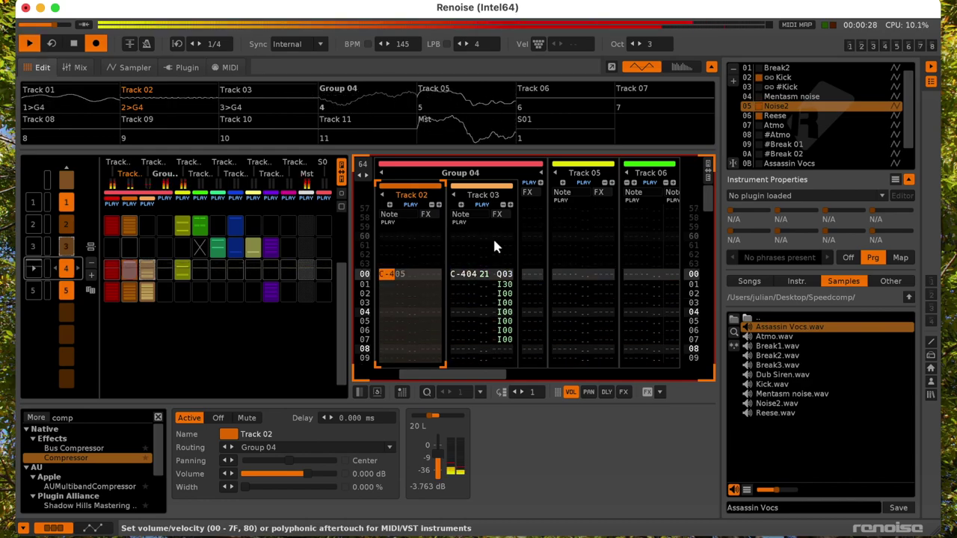
- Play the pattern and replace the note-off on row 27 of Track 02 with one on row 28
key(space)
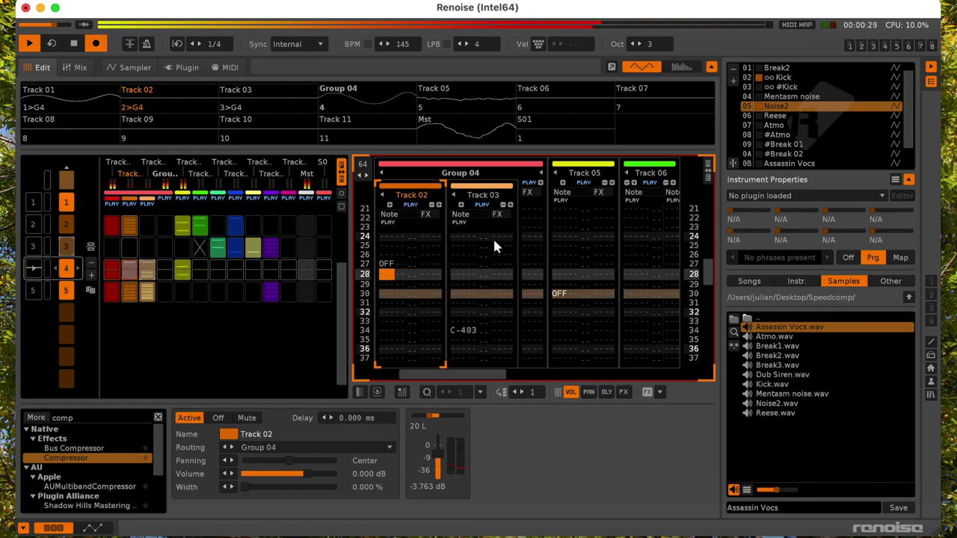
key(Up)
key(Delete)
key(a)
key(Up)
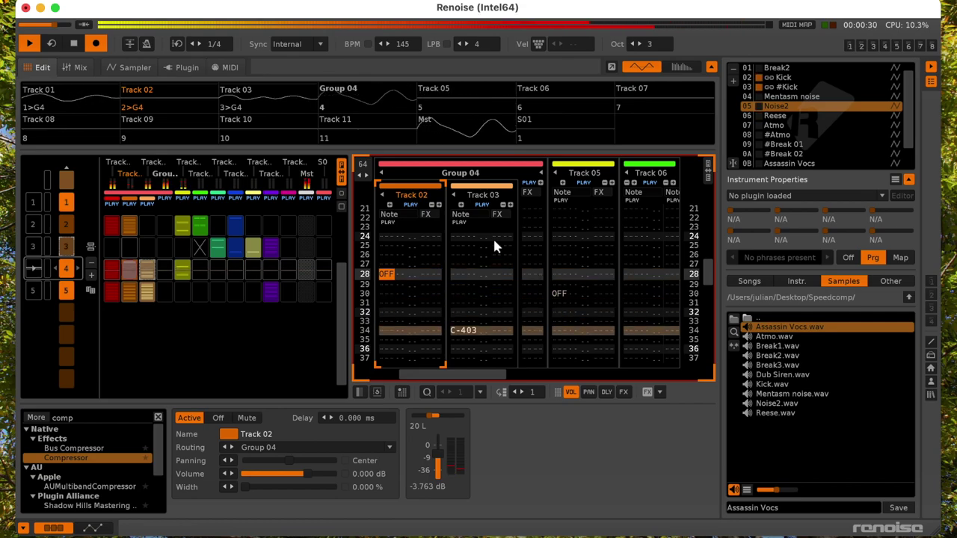
- Review the parts across Tracks 02 to 08 in pattern 4 during playback
key(Tab)
key(Tab)
key(Tab)
key(Tab)
key(Tab)
key(Tab)
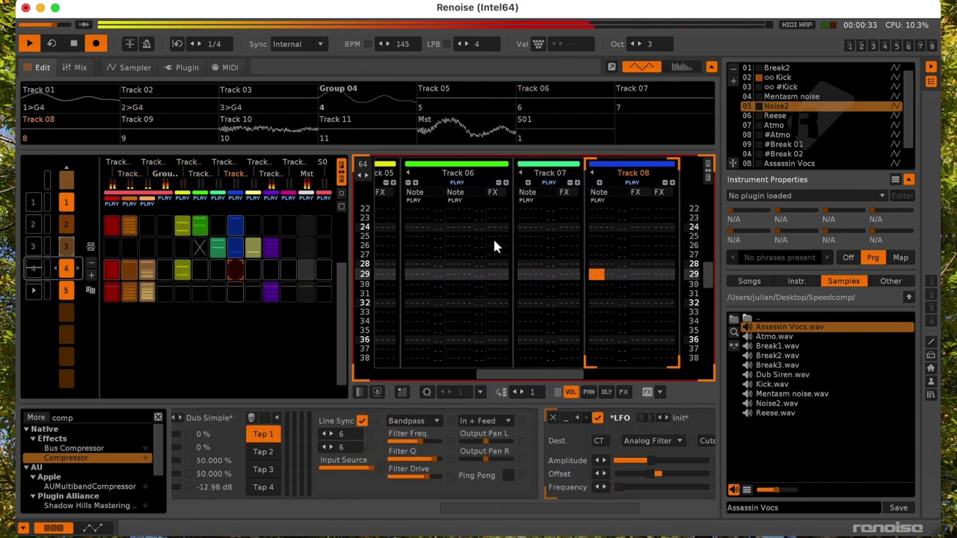
key(shift+Tab)
key(shift+Tab)
key(shift+Tab)
key(shift+Tab)
key(shift+Tab)
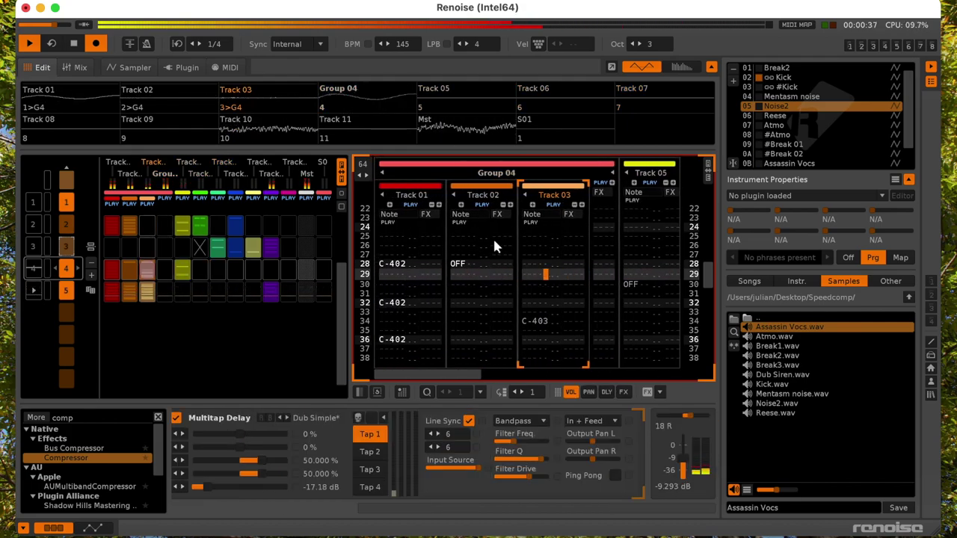
key(space)
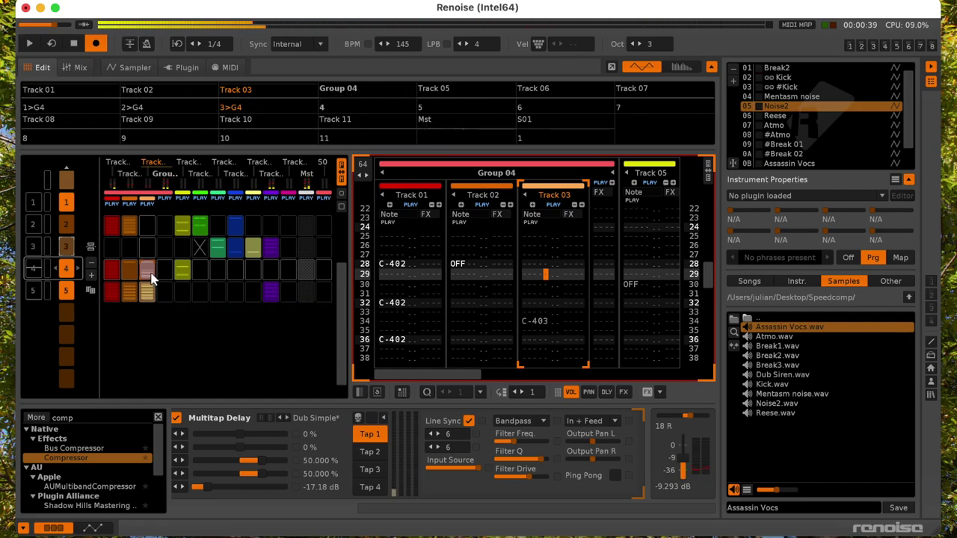
- Play pattern 5 and move to its Track 10 part
click(150, 293)
key(space)
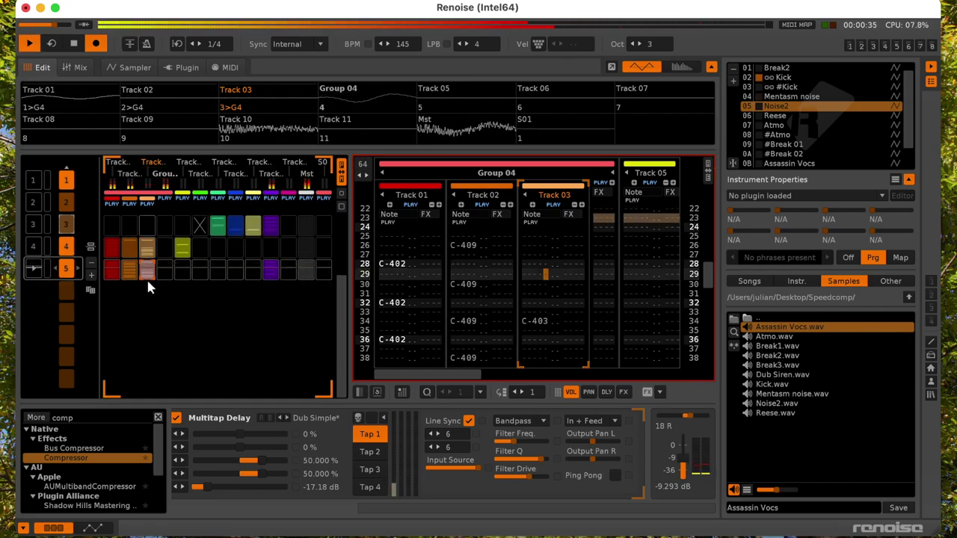
click(266, 269)
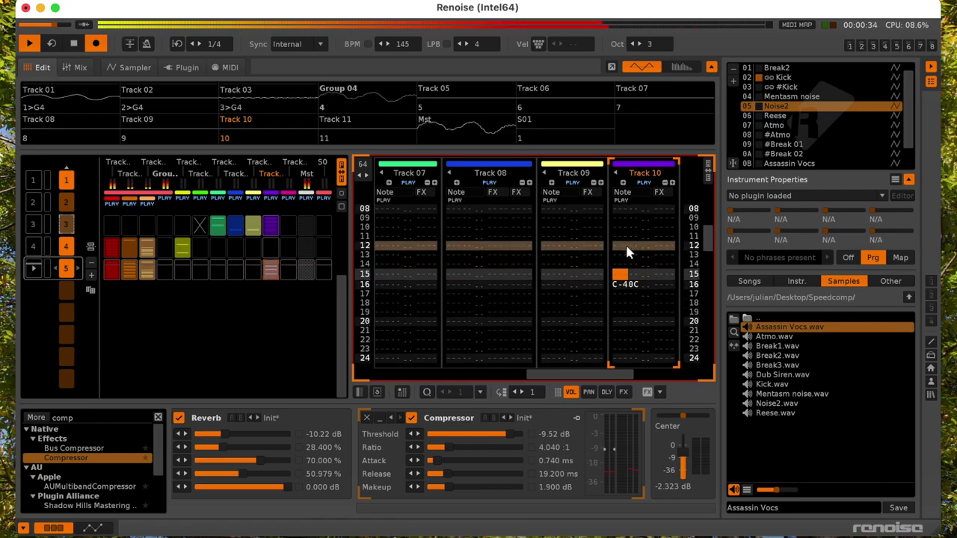
key(space)
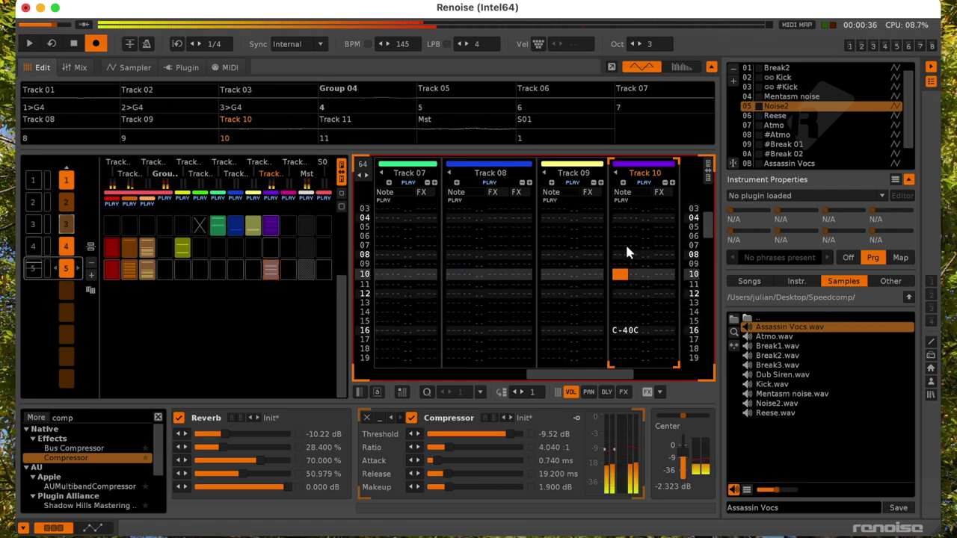
- Enter a C-4 note with instrument 0A #Break 02 on row 10 of Track 10 in pattern 5
key(alt+Down)
key(alt+Down)
key(alt+Down)
key(alt+Down)
key(alt+Down)
key(space)
key(q)
key(Up)
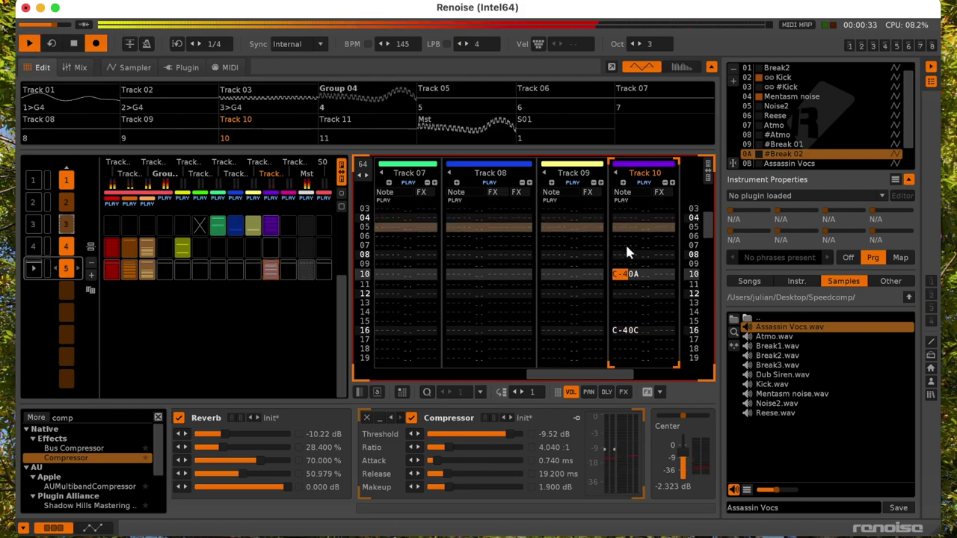
- Replace the note on row 10 of Track 10 with a C-4 note of instrument 01 Break2
key(alt+Up)
key(alt+Up)
key(alt+Up)
key(alt+Up)
key(alt+Up)
key(alt+Up)
key(alt+Up)
key(alt+Up)
key(alt+Up)
key(q)
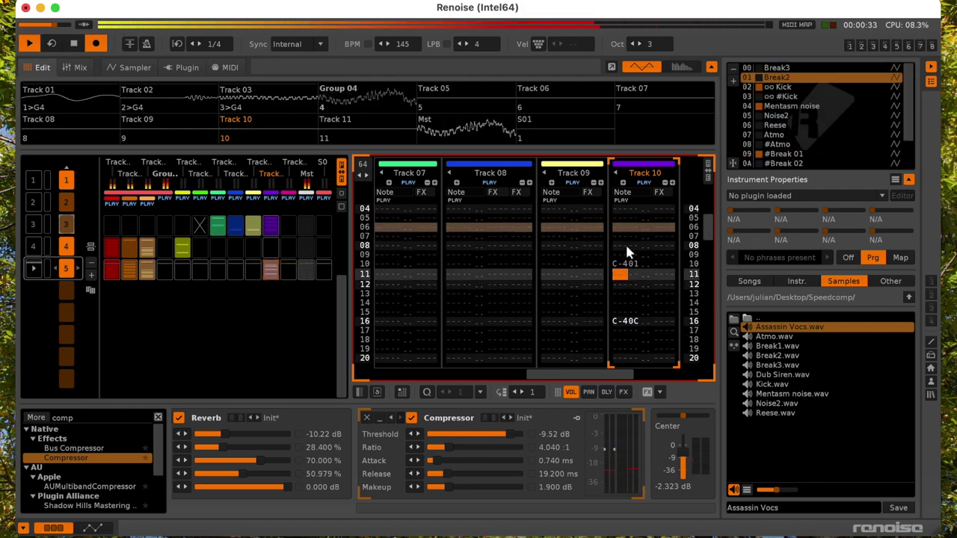
- Raise the keyboard octave to 4 and re-enter the Break2 note on row 10 of Track 10 as C-5
key(space)
key(Up)
key(super+])
key(q)
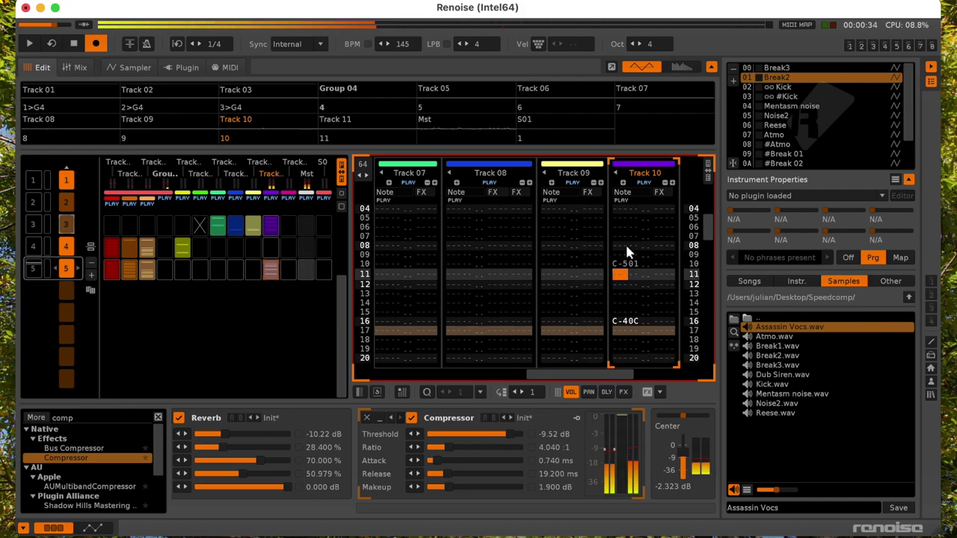
- Try instrument 00 Break3 with a C-5 note on row 10 of Track 10 and play it
key(alt+Up)
key(Up)
key(q)
key(space)
- Set the volume of the Break3 note on row 10 of Track 10 to 30 and its pitch to C-4
key(Right)
key(Right)
key(Right)
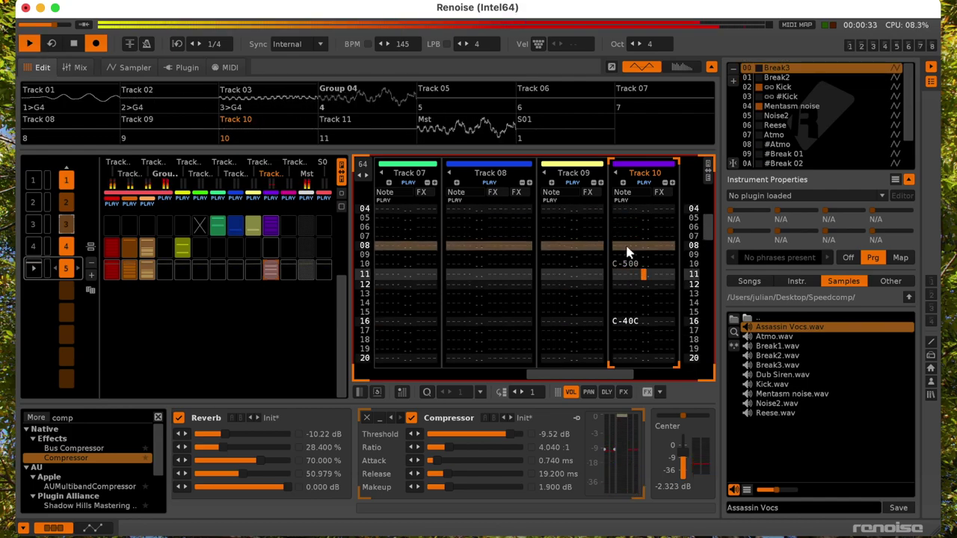
key(Up)
key(3)
key(Up)
key(Left)
key(Left)
key(Left)
key(Left)
key(z)
key(Right)
key(Up)
key(z)
key(space)
key(KP_Enter)
key(space)
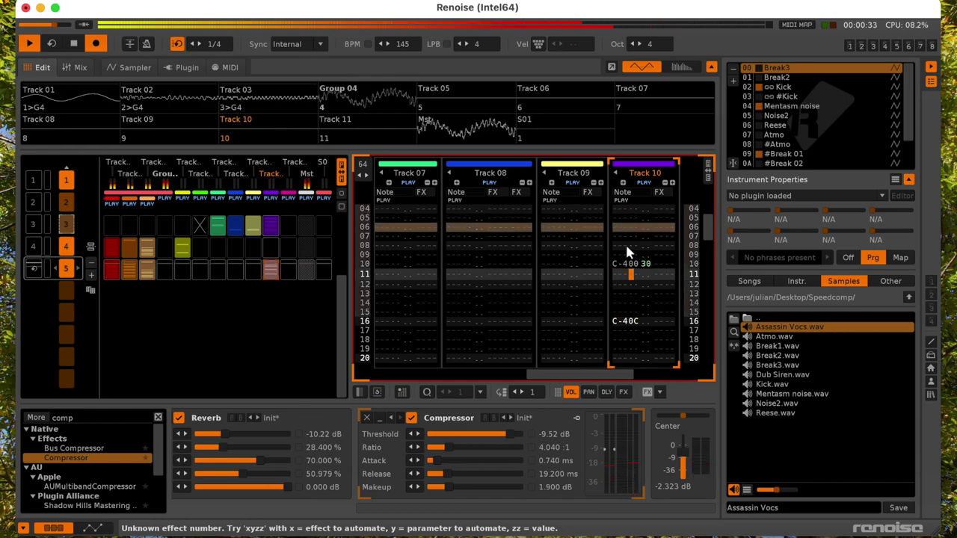
- Try the sample offset command SD0 and the pitch slide command DF0 on row 10 of Track 10
key(Up)
key(Right)
key(Right)
key(Right)
key(Right)
key(Right)
key(Right)
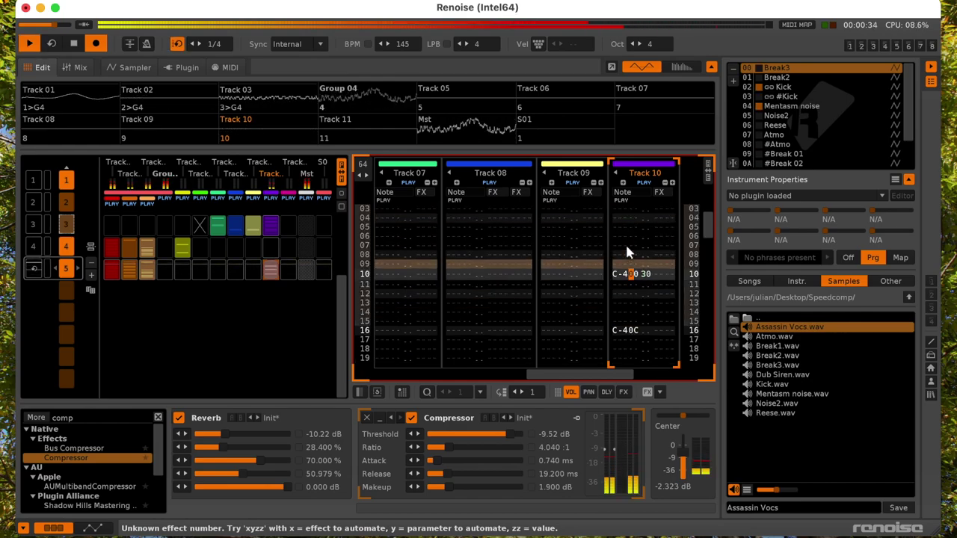
key(space)
key(space)
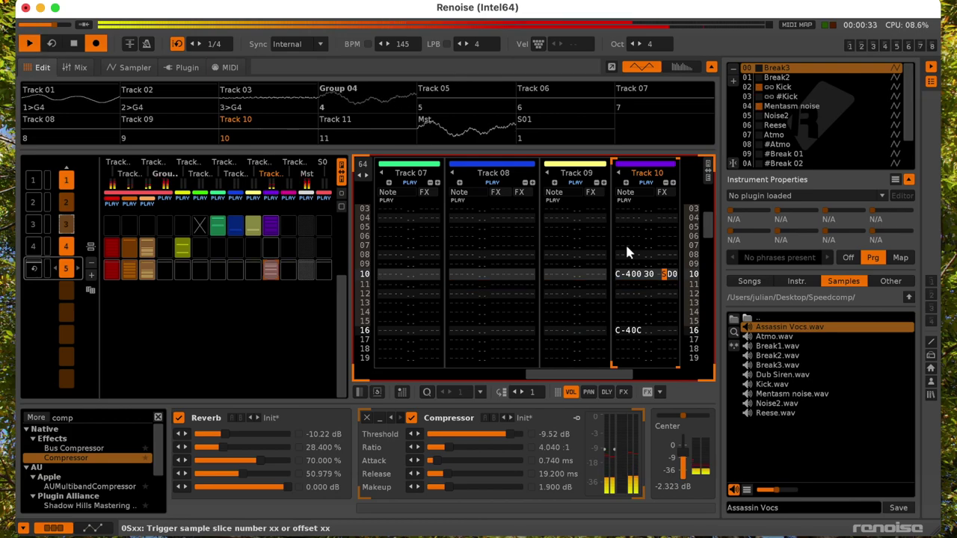
key(Up)
text(df0)
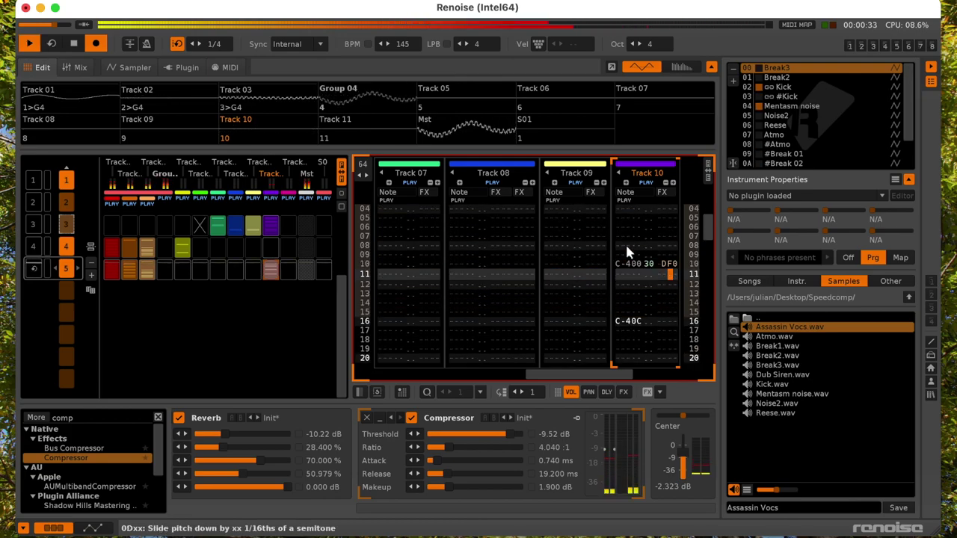
- Delete the Break3 note and its effect command from row 10 of Track 10
key(Left)
key(Left)
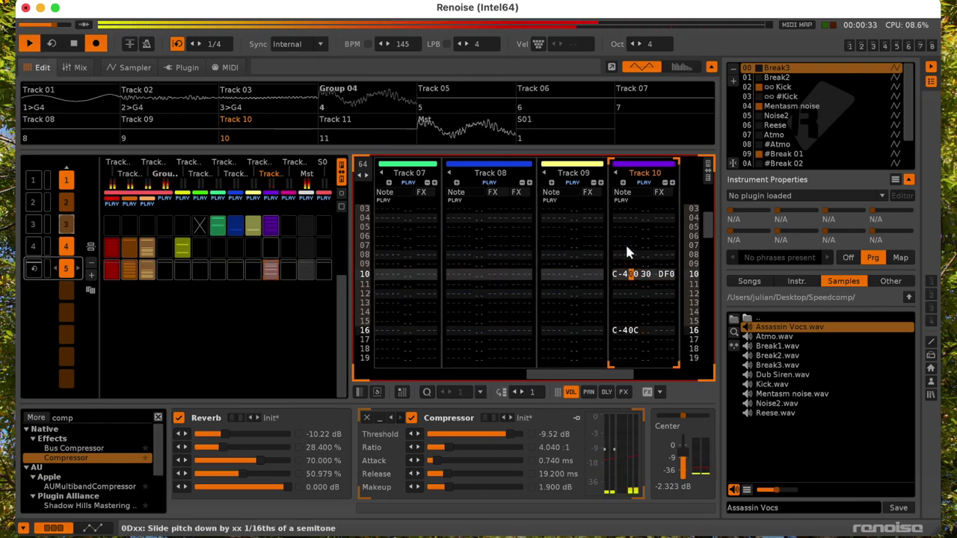
key(Delete)
key(space)
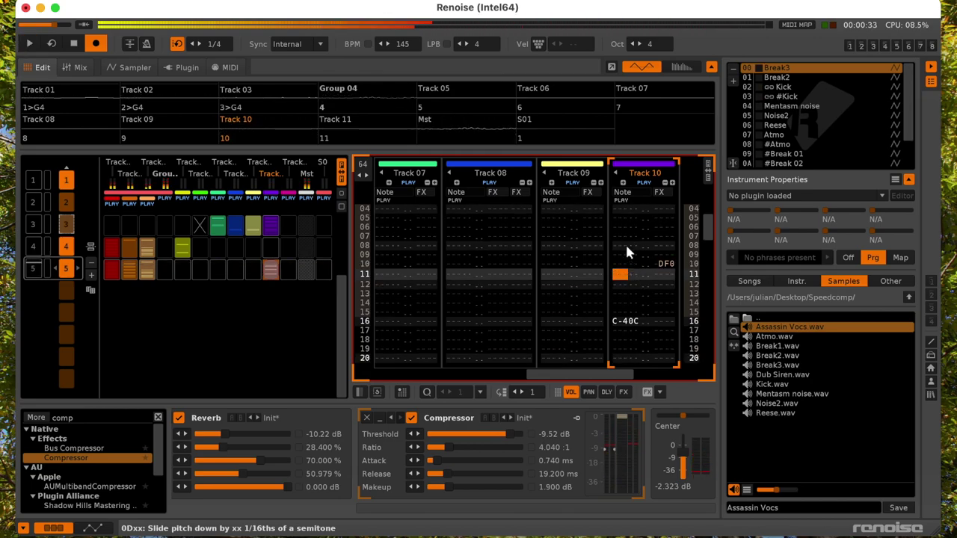
key(Right)
key(Up)
key(Delete)
- Switch to instrument 0C Break1 and enter C-5 notes on rows 10, 11 and 12 of Track 10
key(alt+Down)
key(alt+Down)
key(alt+Down)
key(alt+Down)
key(alt+Down)
key(alt+Down)
key(alt+Down)
key(alt+Down)
key(alt+Down)
key(alt+Down)
key(alt+Down)
key(alt+Down)
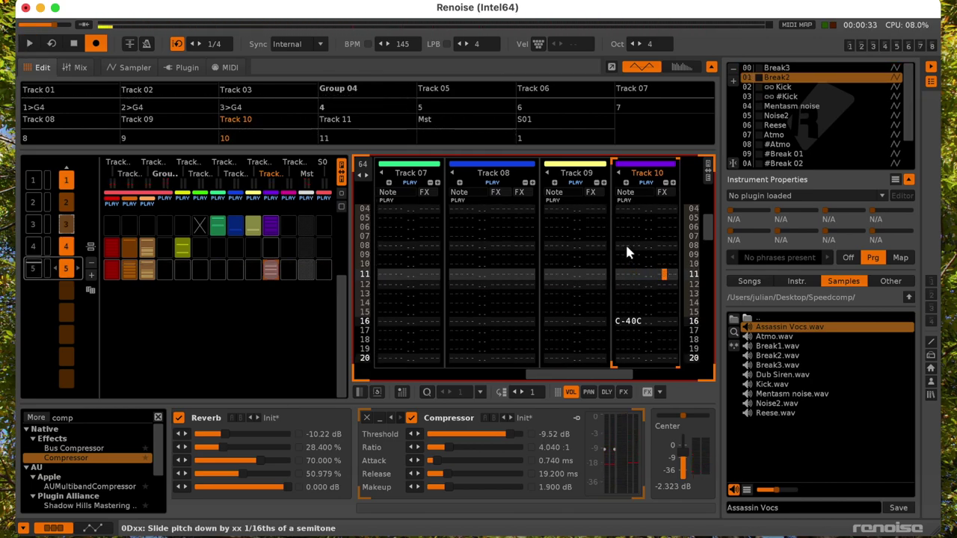
key(space)
key(Left)
key(Left)
key(Left)
key(Left)
key(Left)
key(Left)
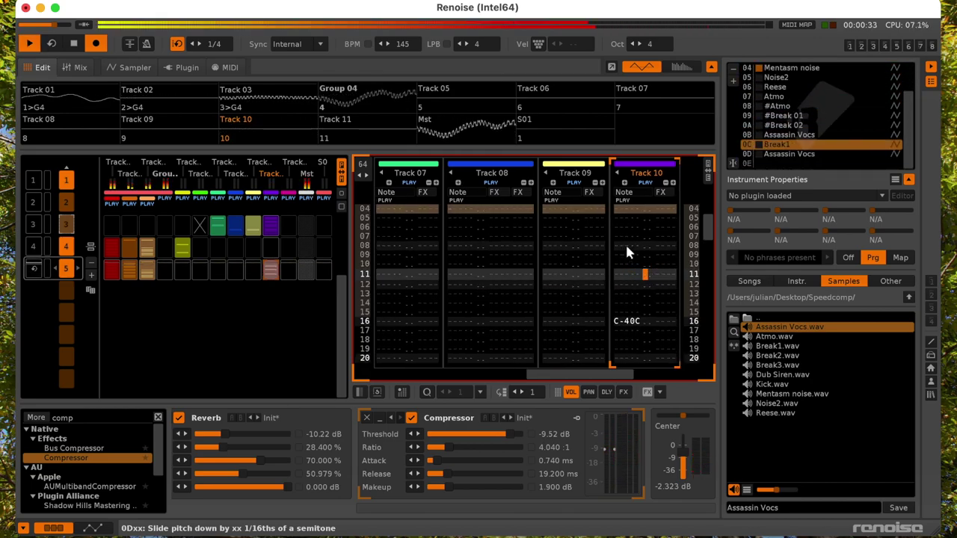
key(q)
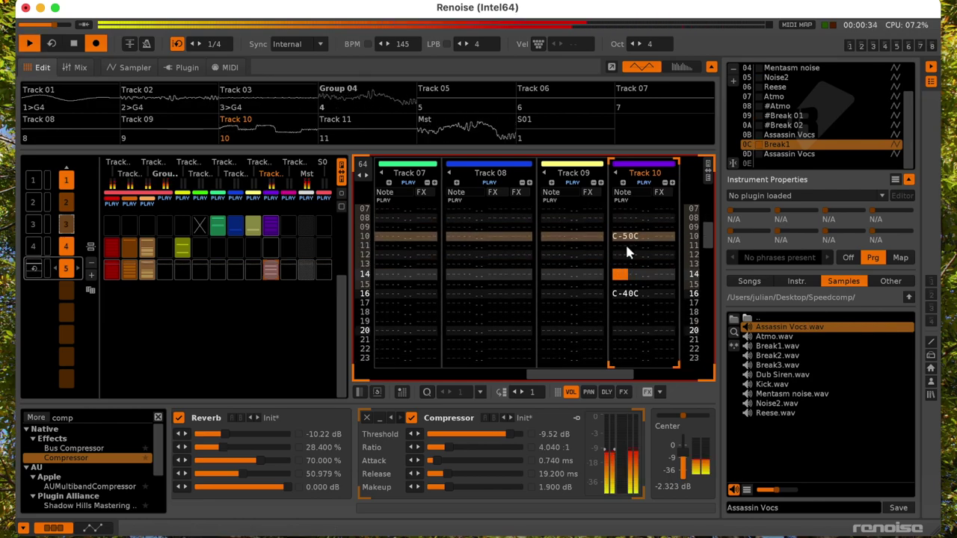
key(q)
key(q)
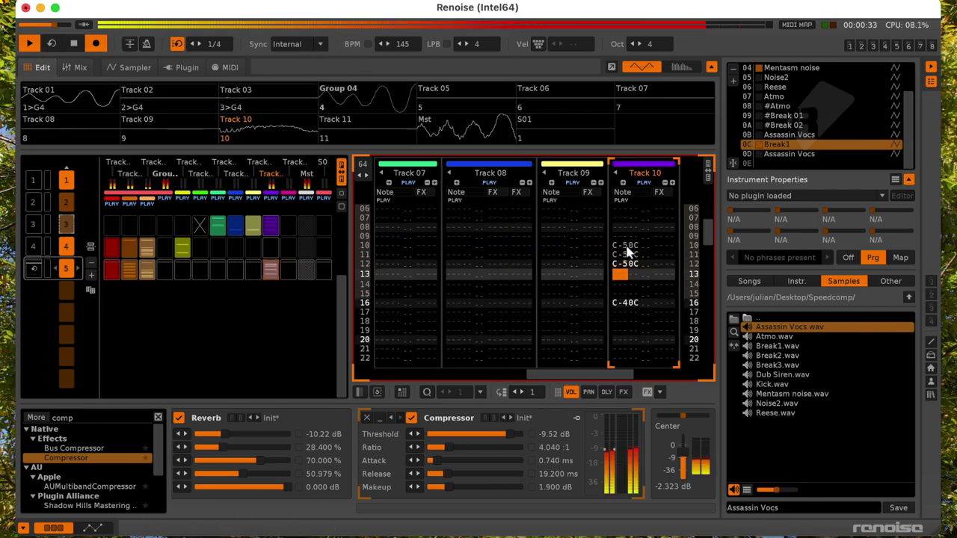
- Add the sample offset command S20 to the Break1 note on row 12 of Track 10
key(Right)
key(Right)
key(Right)
key(Right)
key(Right)
key(Right)
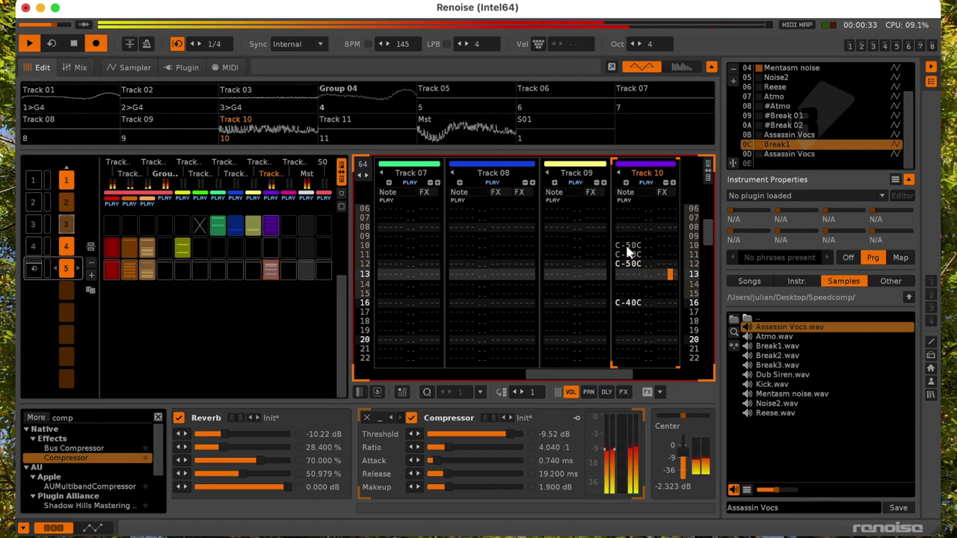
text(s20)
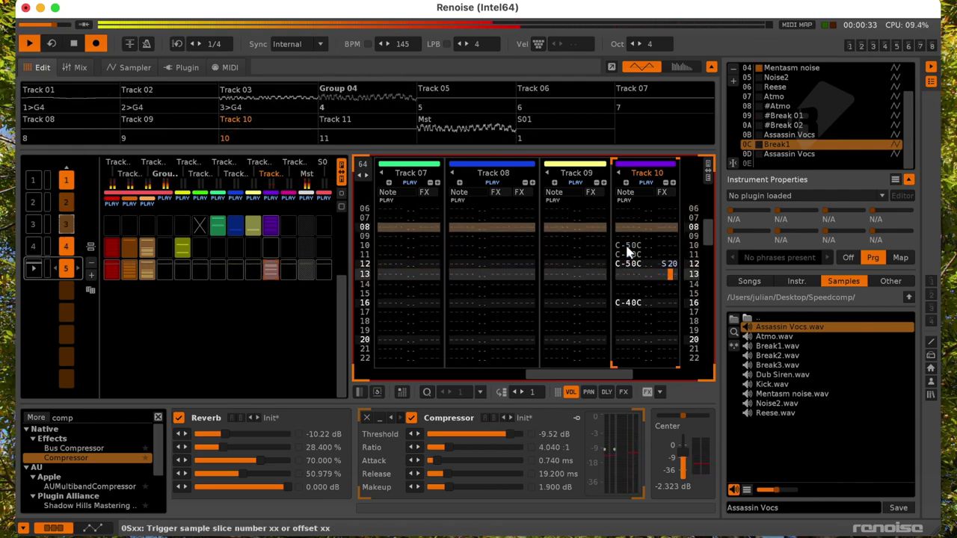
- Copy the Track 05 part into the empty Track 05 slot of pattern 5
key(Left)
key(Left)
key(Left)
key(Left)
key(Left)
key(Left)
key(Left)
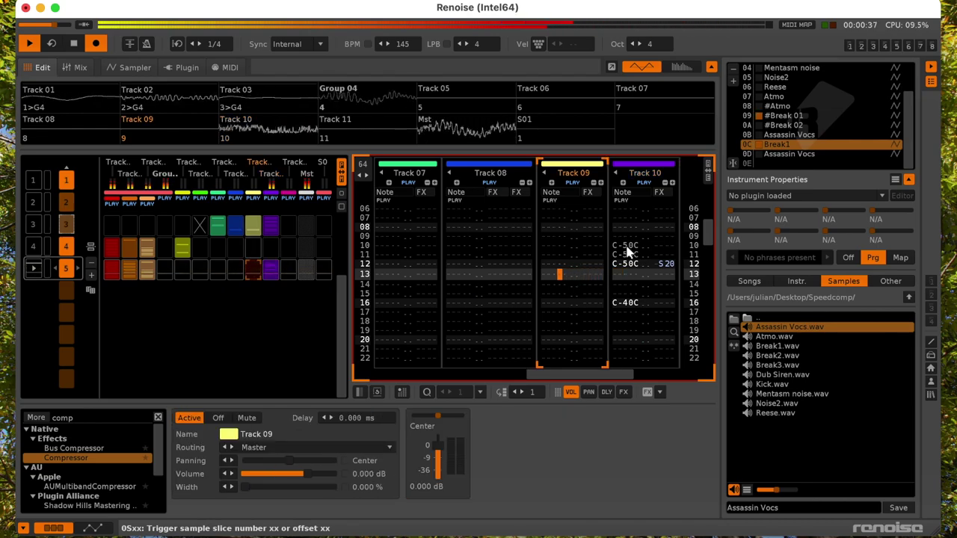
click(181, 272)
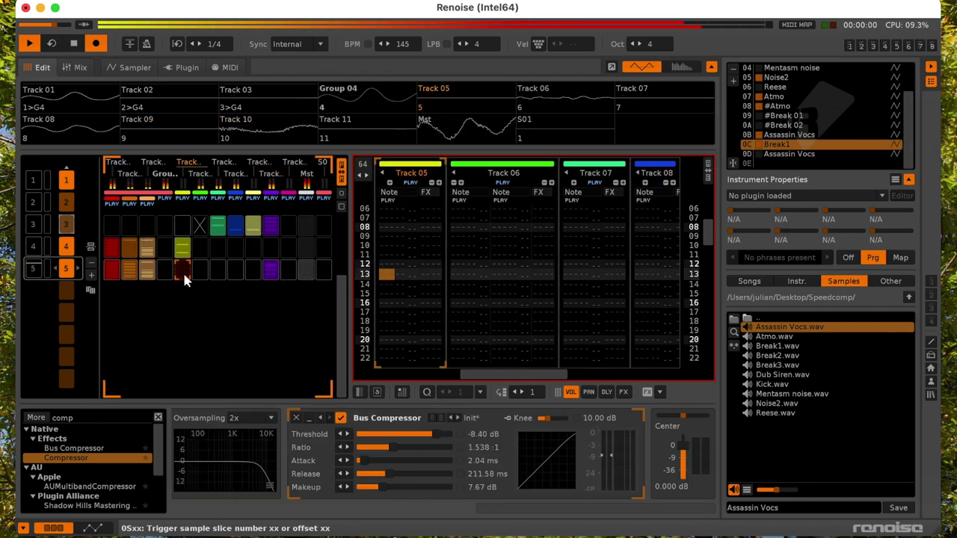
scroll(189, 282, up, 3)
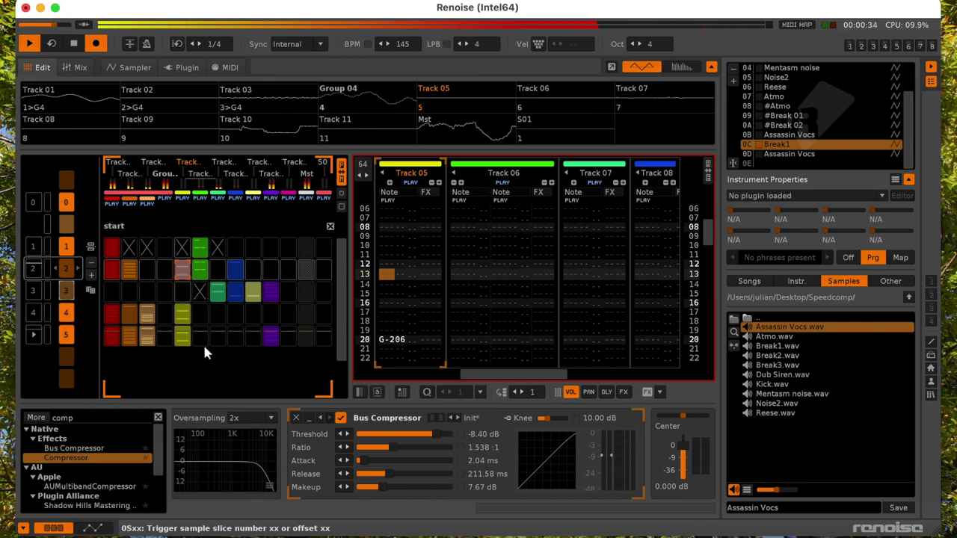
key(space)
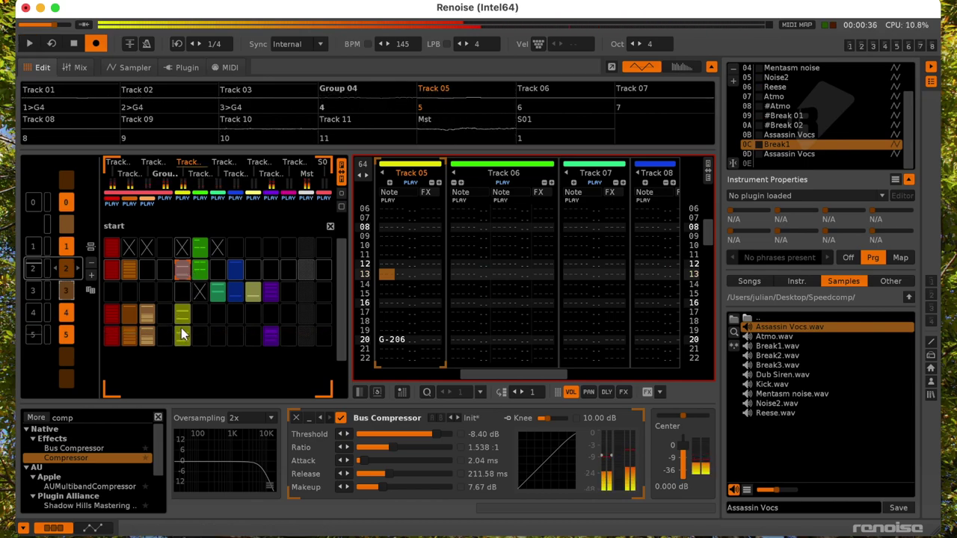
- Play the song from pattern 1 to check how the patterns follow each other
key(space)
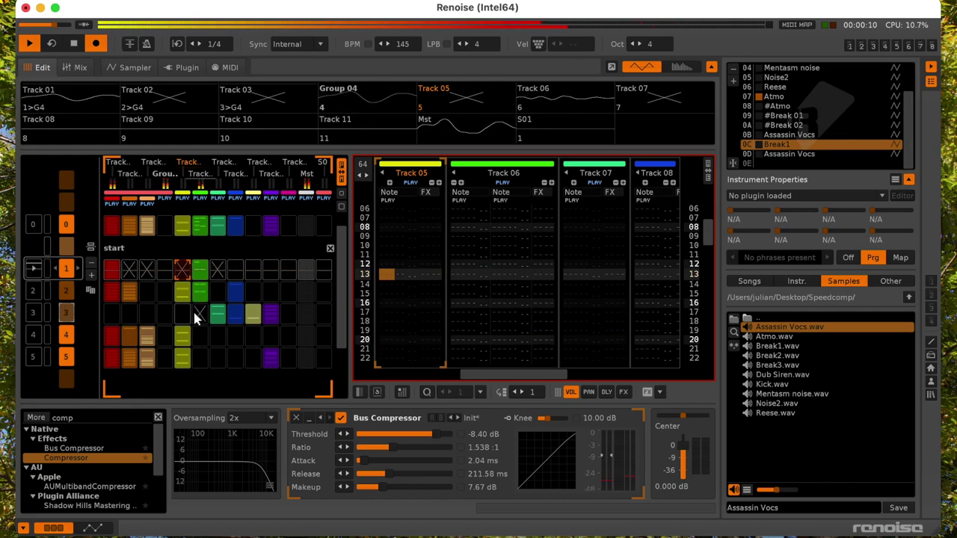
click(271, 313)
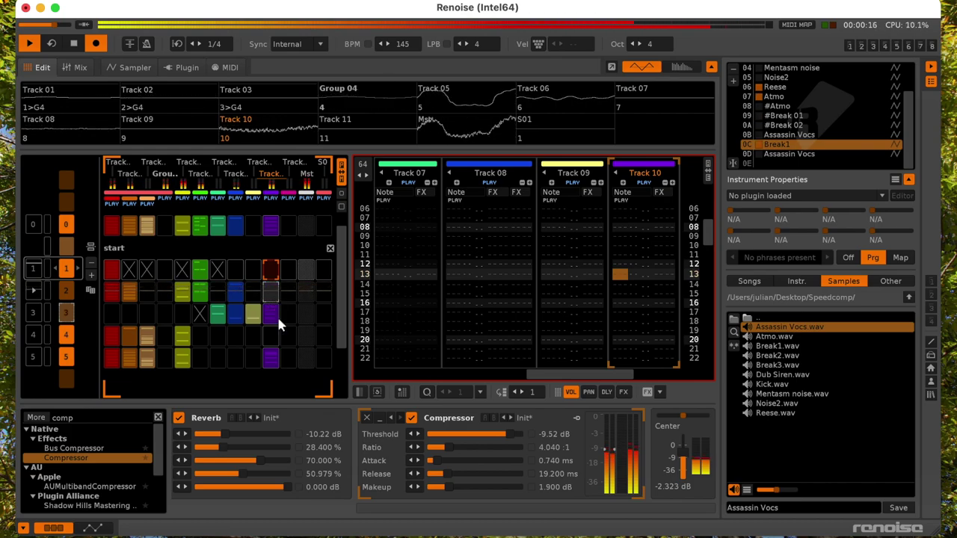
key(space)
key(space)
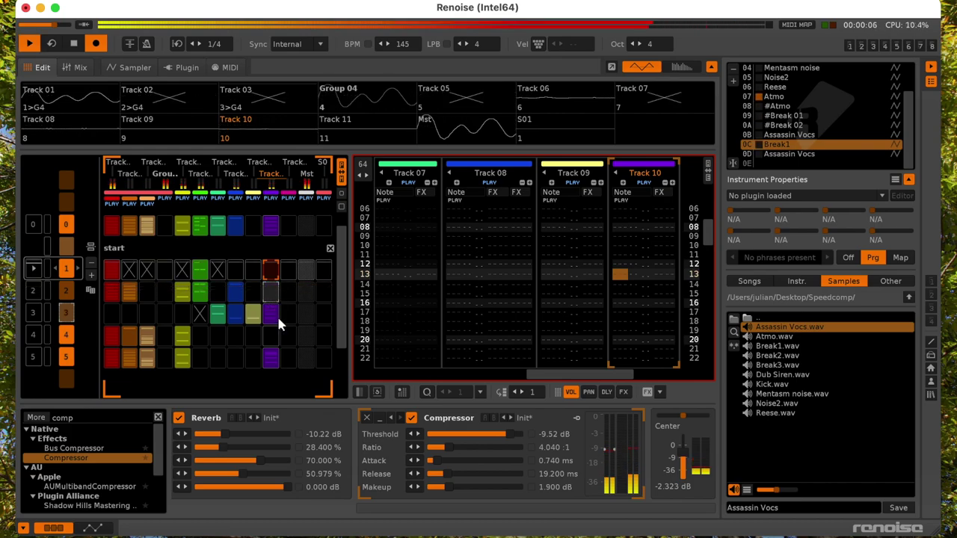
- Copy the Mentasm noise part of Track 03 from pattern 4 into pattern 1, unmute it and play the pattern
click(147, 340)
click(149, 290)
key(super+v)
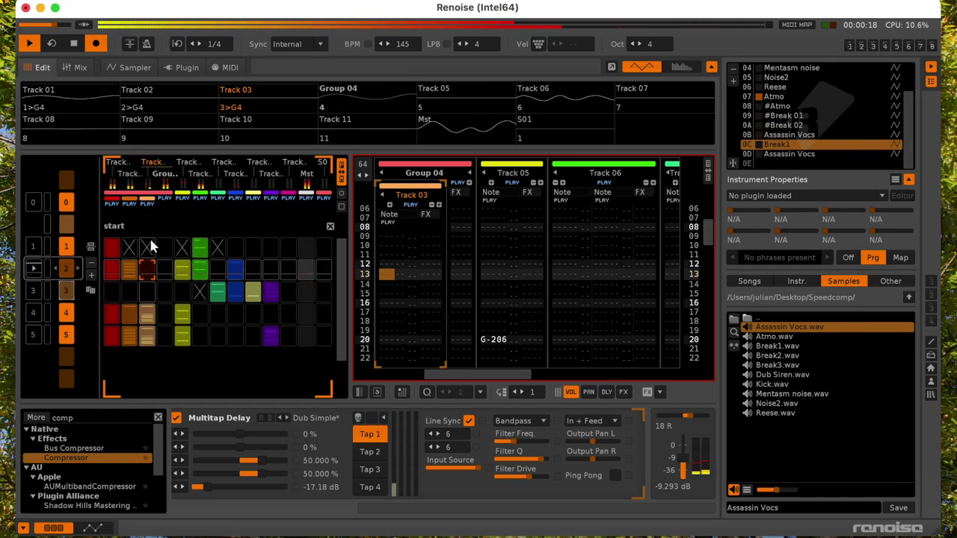
click(148, 249)
key(space)
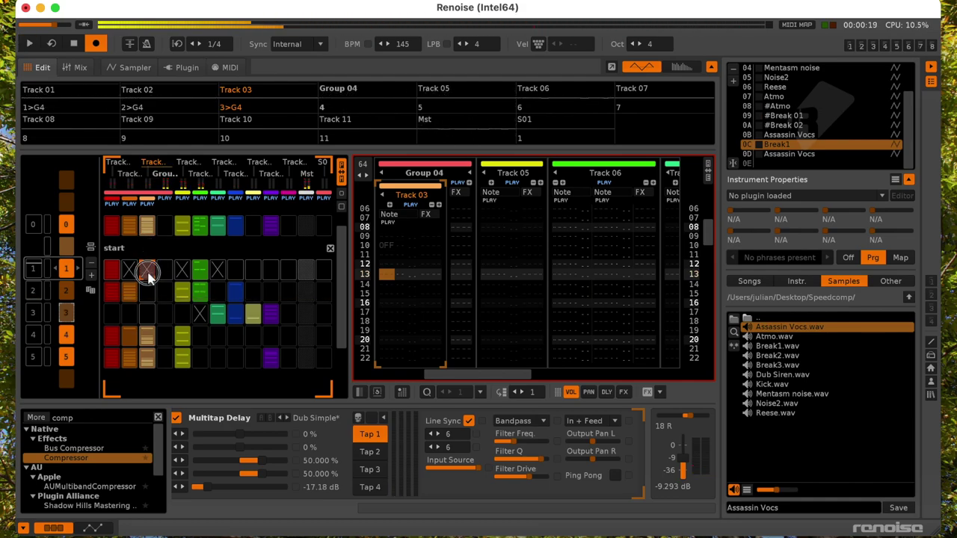
key(space)
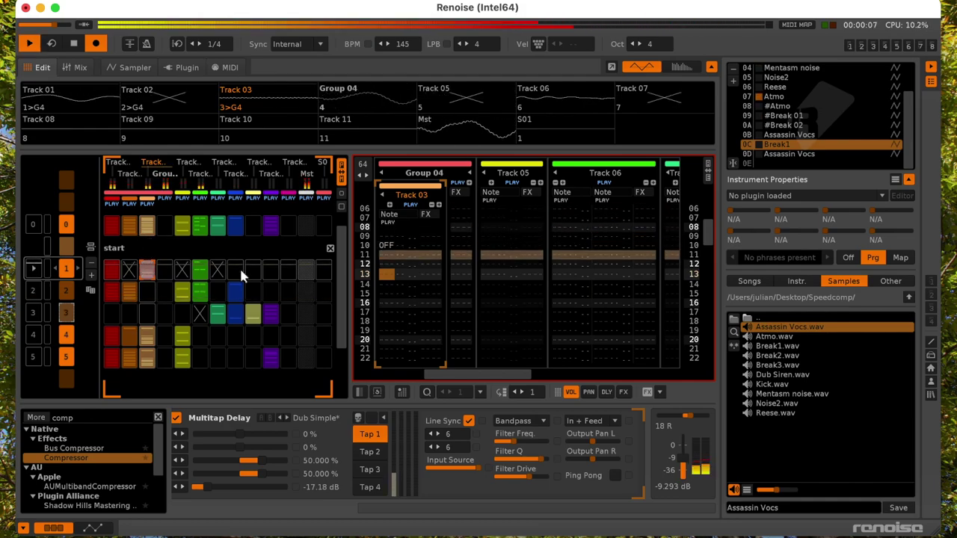
- Lower the volume of the Mentasm noise note on row 00 of Track 03 in pattern 1 to 11
key(space)
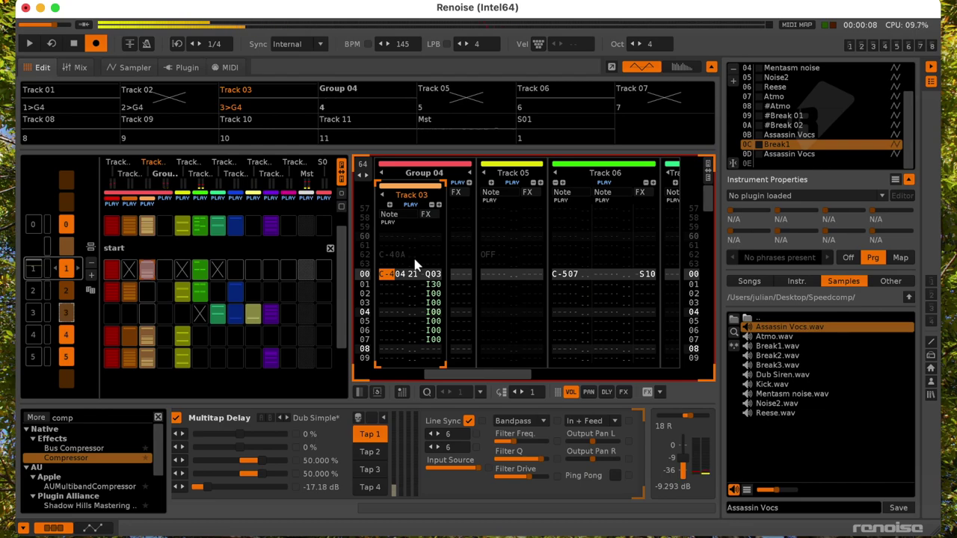
text(1)
key(space)
- Set the fade-in command on row 01 of Track 03 in pattern 1 to I10 and replay the pattern
key(Right)
key(Right)
key(Right)
key(Right)
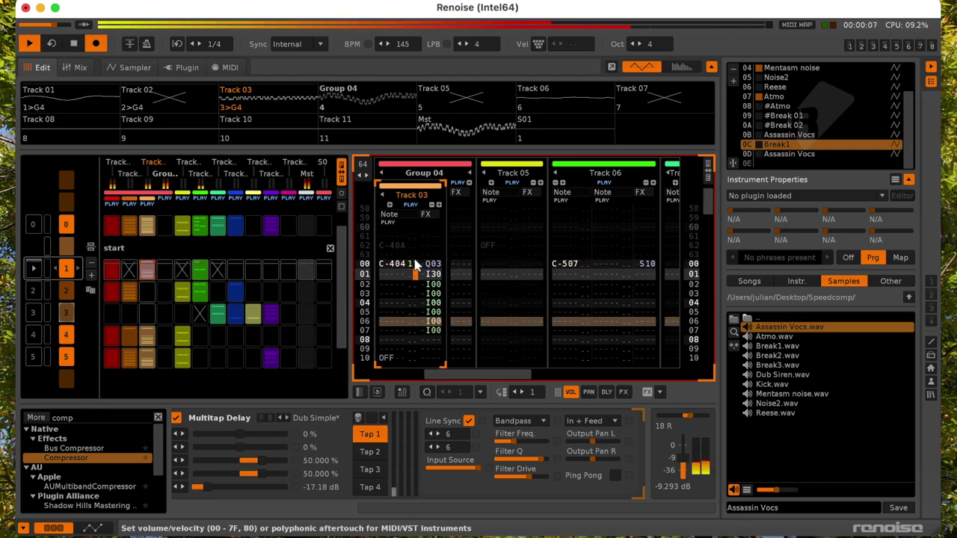
key(space)
text(1)
key(space)
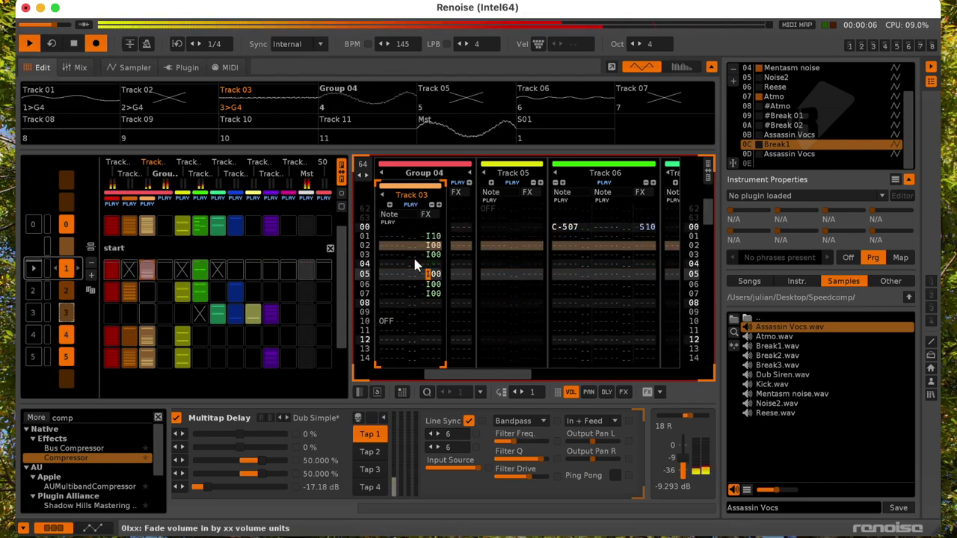
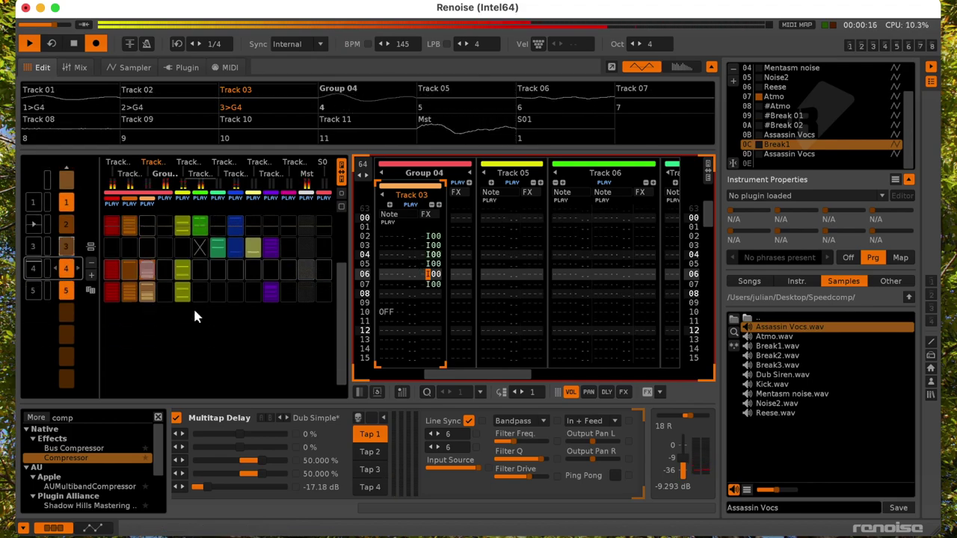
- Copy the Noise2 part of Track 07 from pattern 3 into patterns 4 and 5
scroll(172, 294, up, 1)
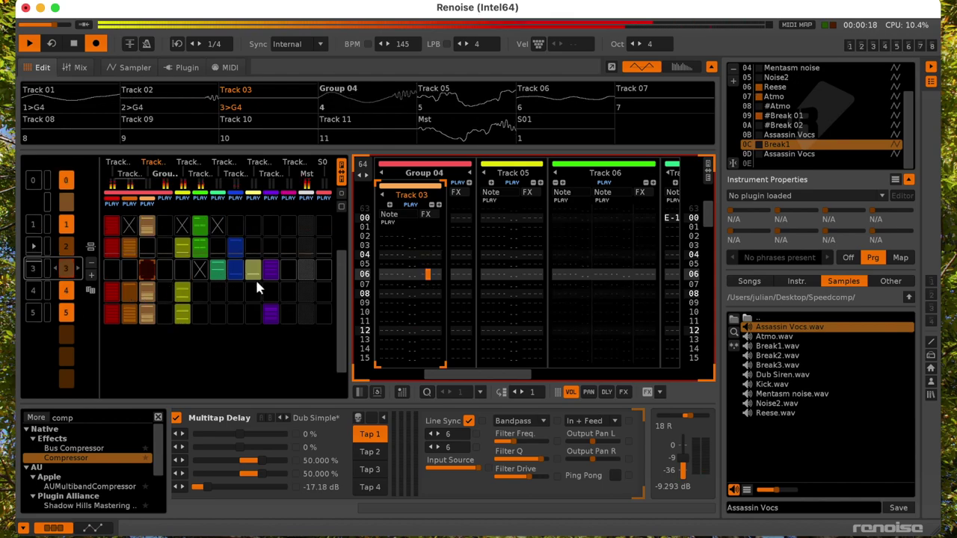
click(217, 272)
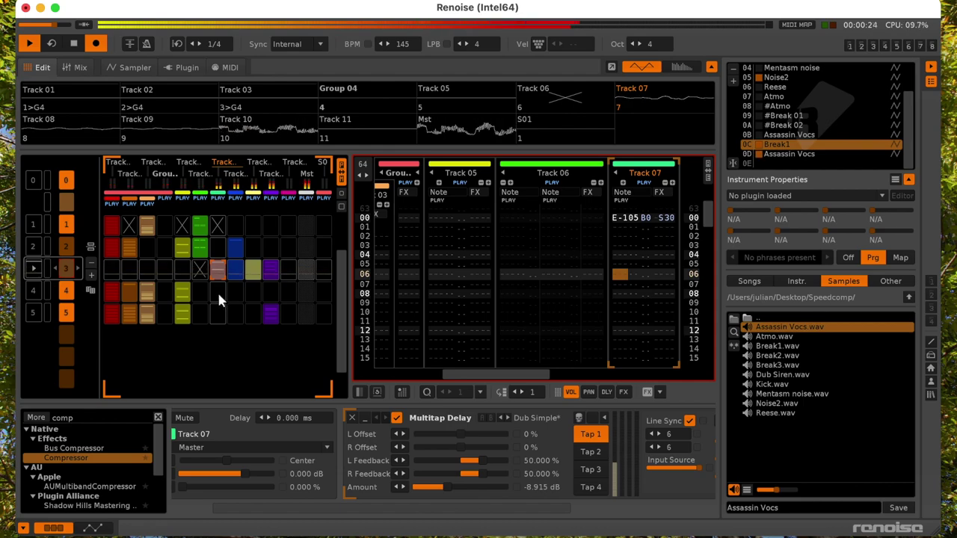
click(218, 295)
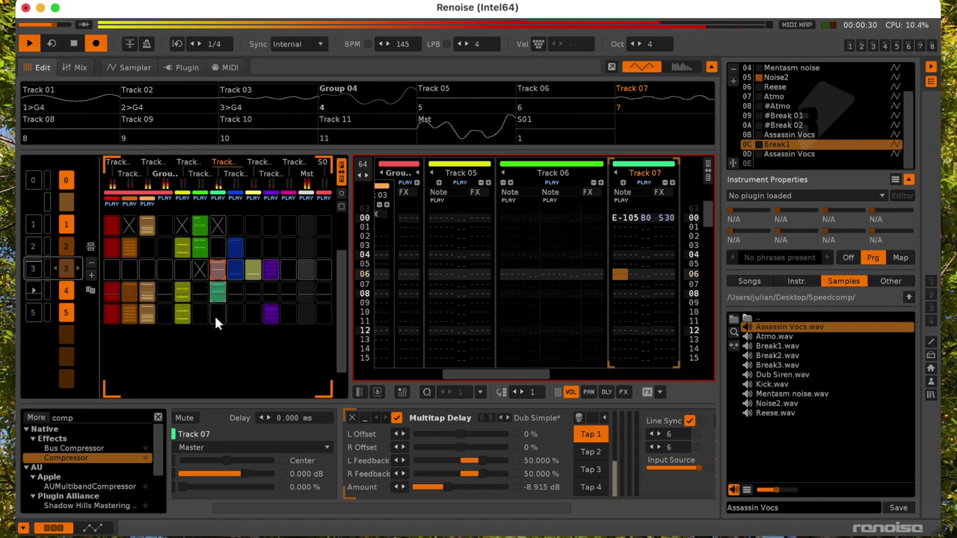
click(217, 316)
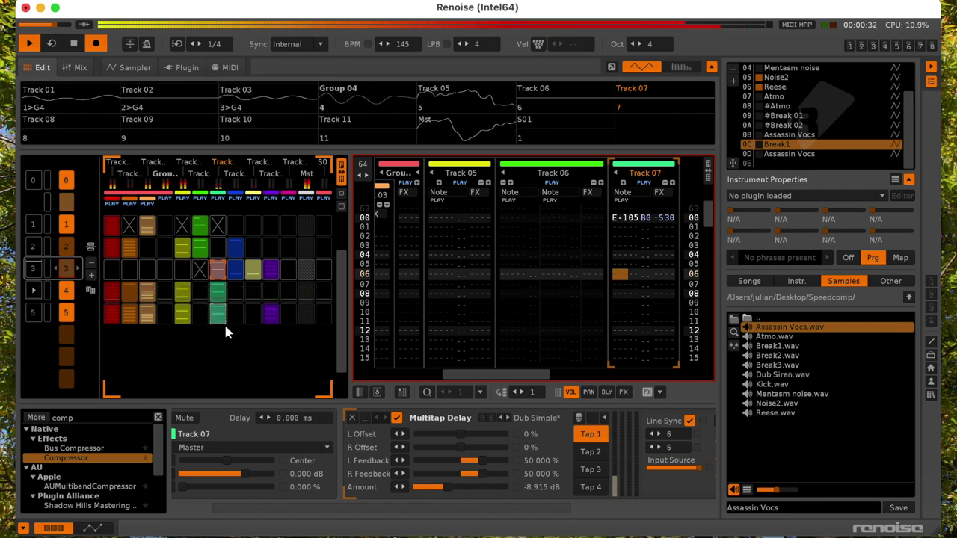
scroll(224, 331, down, 2)
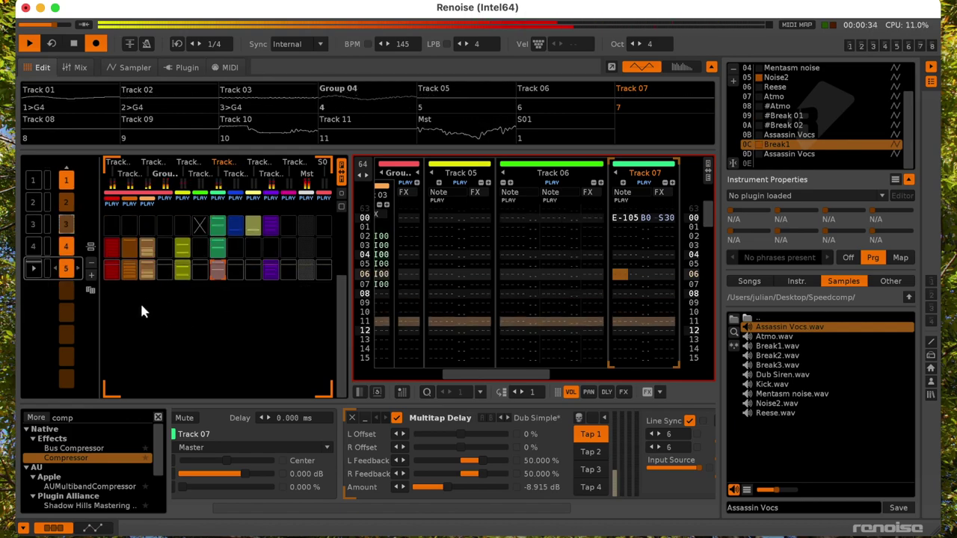
- Add pattern 6 at the end, copying pattern 5's Track 10 break part into it and placing the Track 08 vocal part on Tracks 08 and 09
click(92, 278)
scroll(266, 271, up, 2)
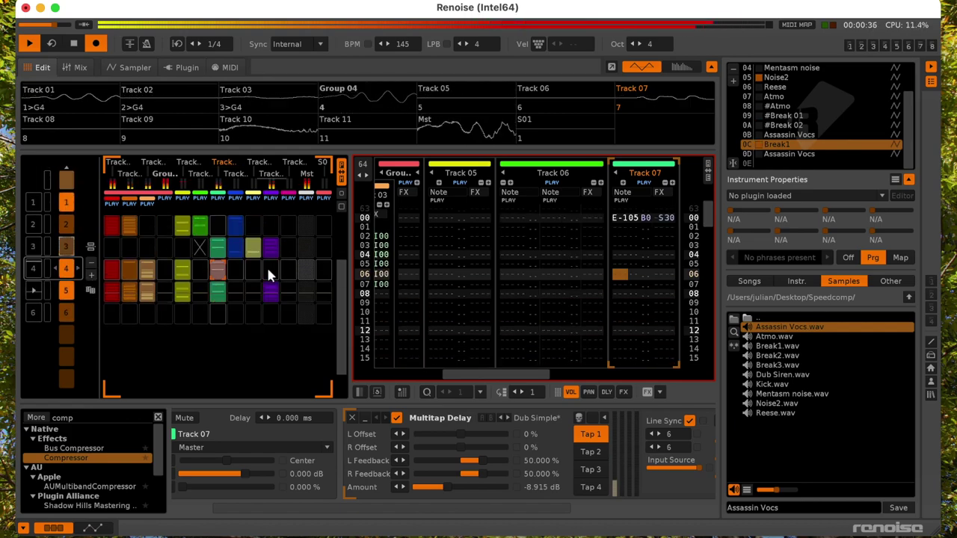
drag(270, 292, 265, 314)
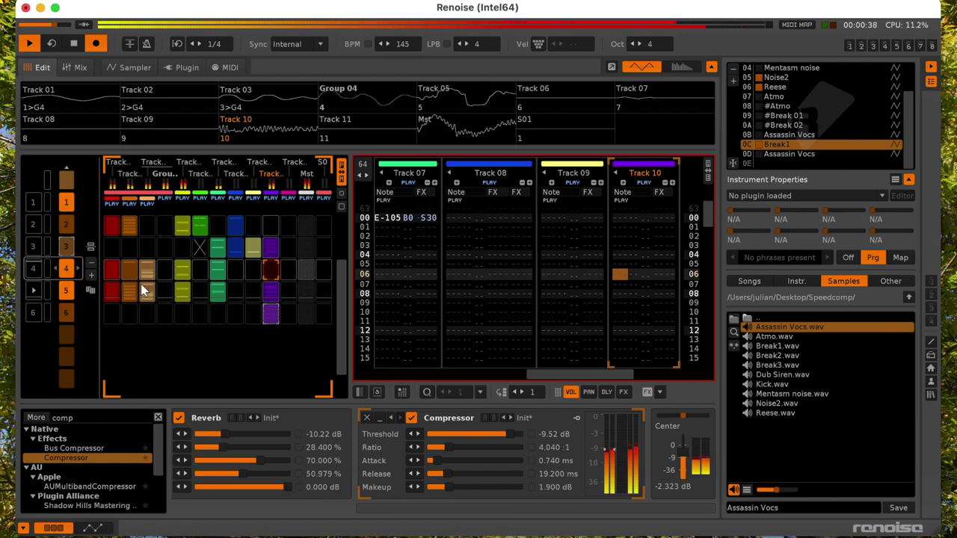
drag(130, 292, 161, 295)
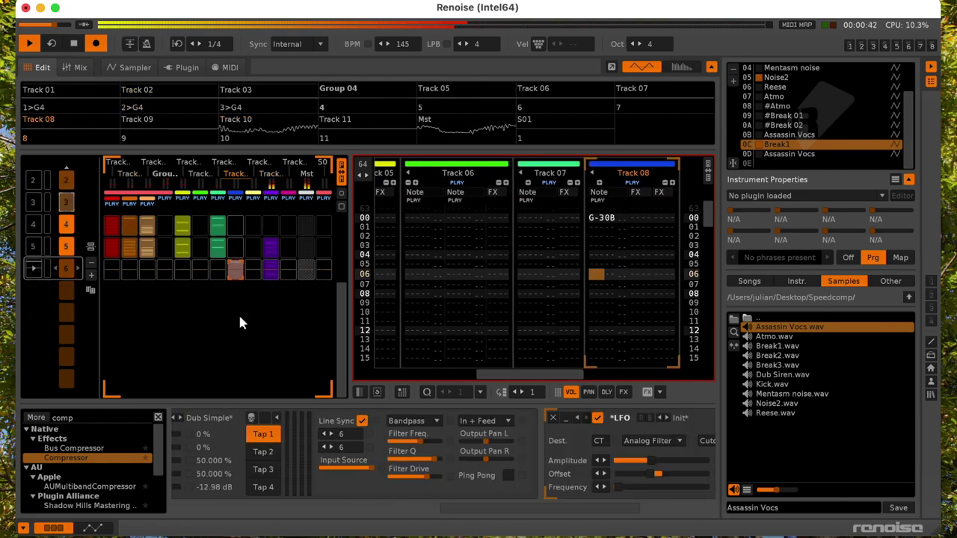
click(254, 274)
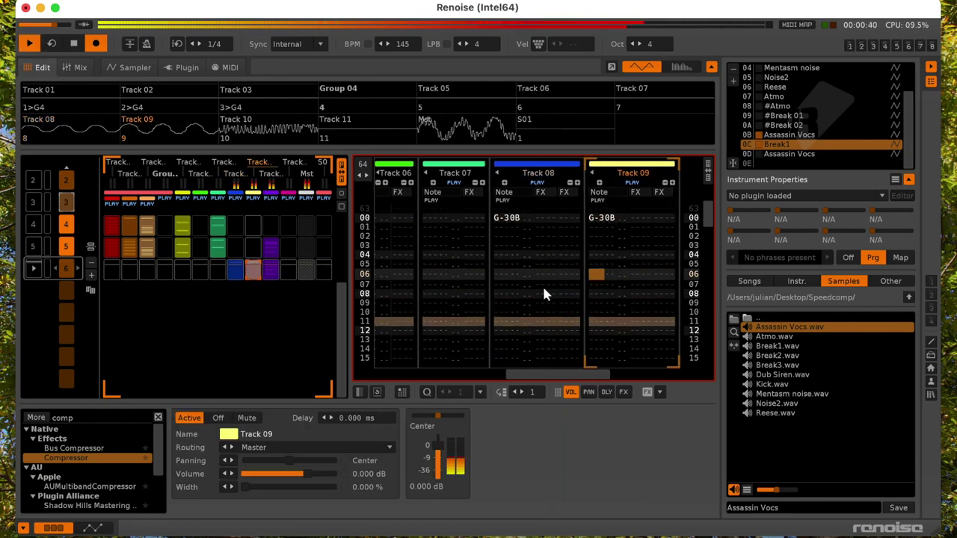
- Switch to Assassin Vocs instrument 0D and try it at E-5 and E-4 on row 00 of Track 09 in pattern 6
click(632, 216)
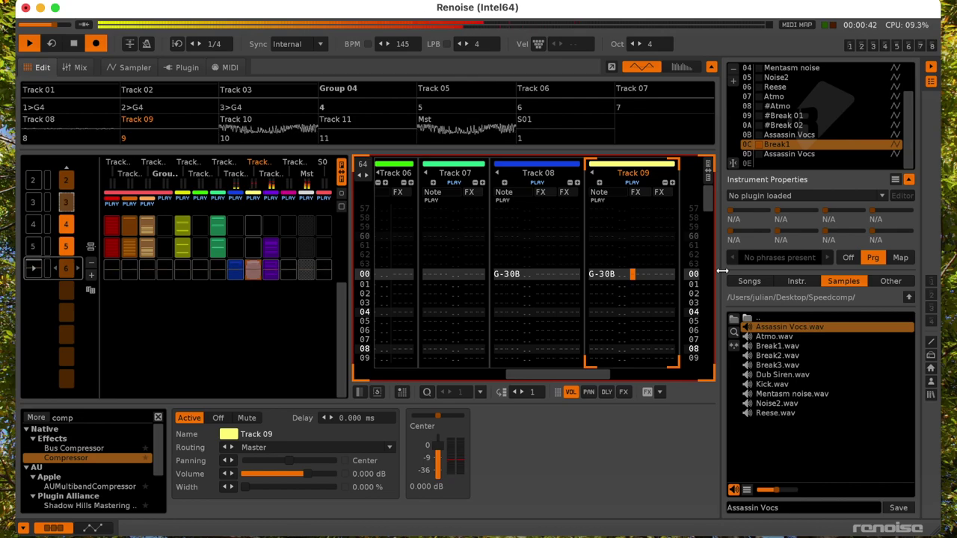
key(ctrl+Down)
key(e)
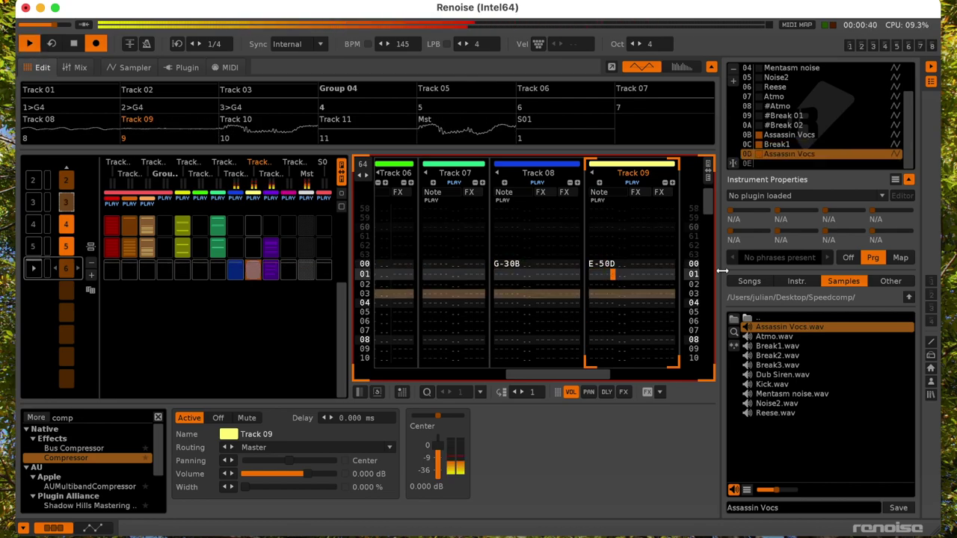
key(Left)
key(Left)
key(Up)
key(c)
key(Up)
key(Right)
key(Right)
key(Right)
key(Right)
key(Right)
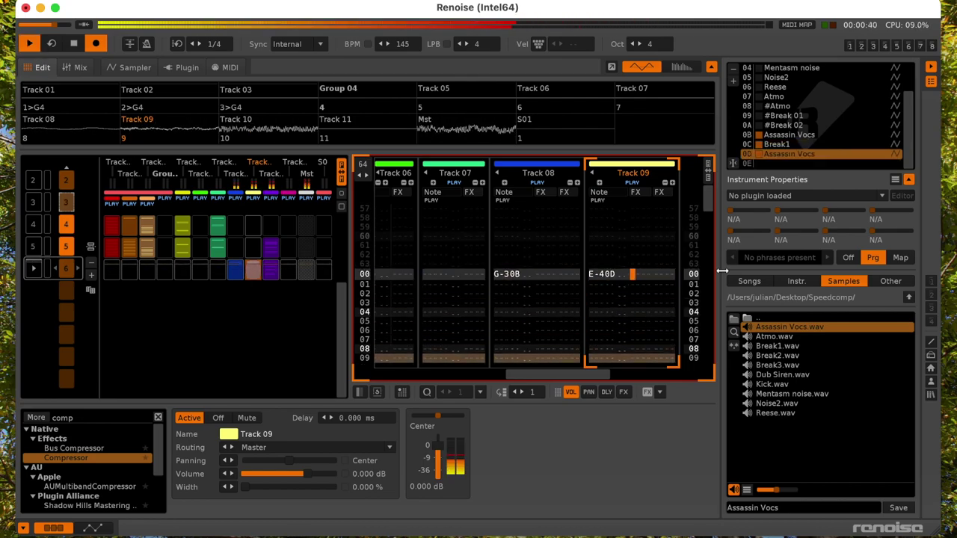
- Lower the octave to 3 and set the row 00 note of Track 09 in pattern 6 to G-3 with instrument 0D
key(Left)
key(Left)
key(Left)
key(Left)
key(space)
key(KP_Divide)
key(b)
key(space)
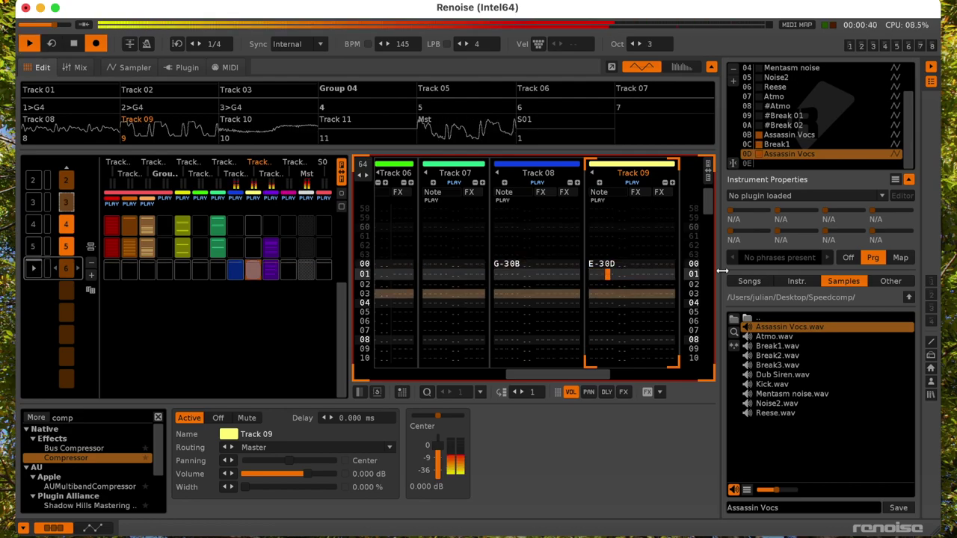
key(Right)
key(Right)
key(Right)
key(Right)
key(Right)
key(Right)
key(Right)
key(space)
key(Up)
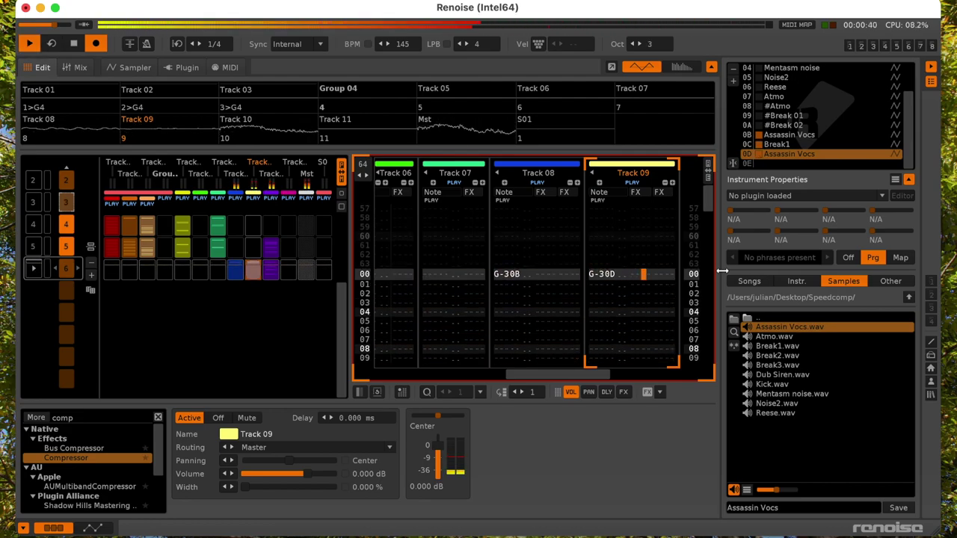
- Add the sample offset command S30 to the vocal note on row 00 of Track 09 in pattern 6
key(Left)
key(s)
key(Up)
key(Right)
key(3)
key(space)
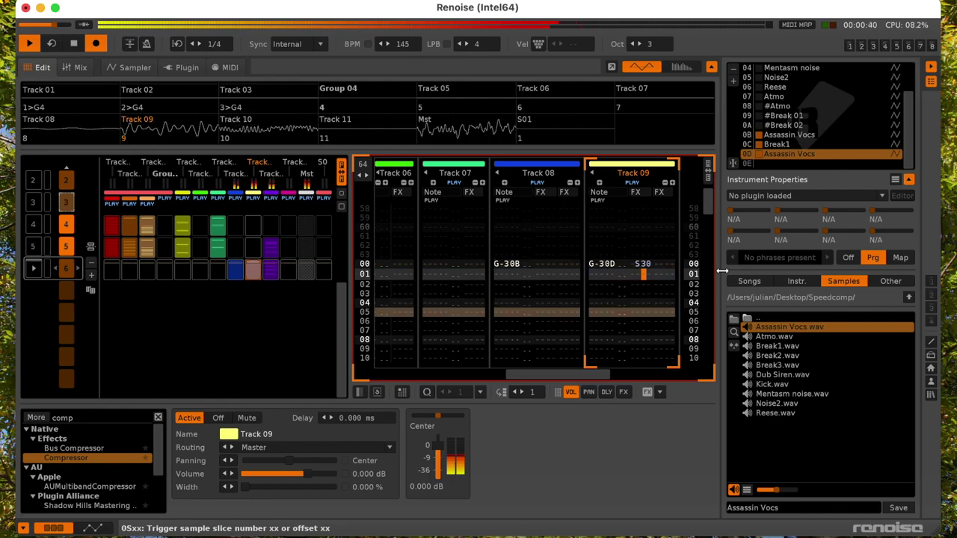
key(Up)
key(3)
key(space)
- Set the volume of the vocal note on row 00 of Track 09 in pattern 6 to 13
key(Up)
key(Left)
key(space)
key(1)
key(space)
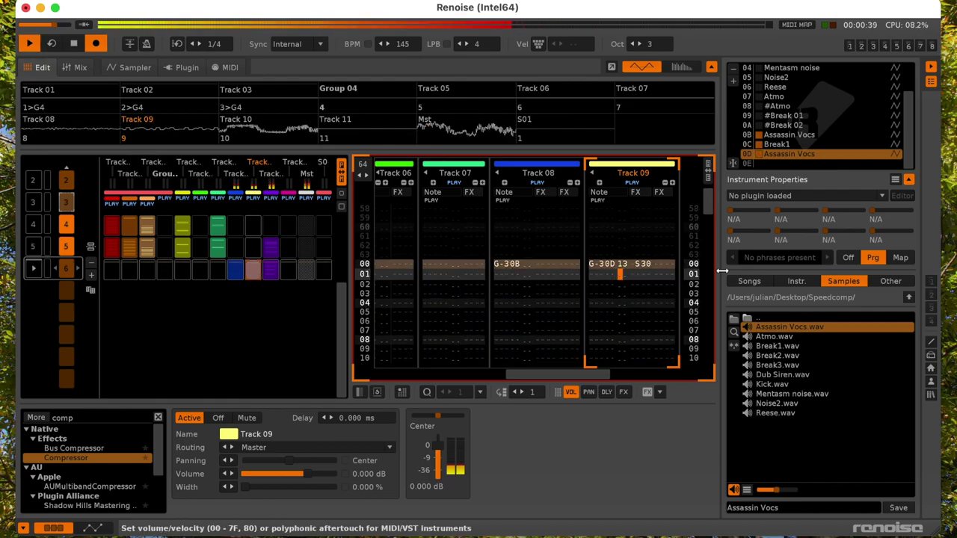
- Enter an E-4 note of the Reese instrument on row 00 of Track 05 in pattern 6 and play the pattern
click(113, 252)
key(space)
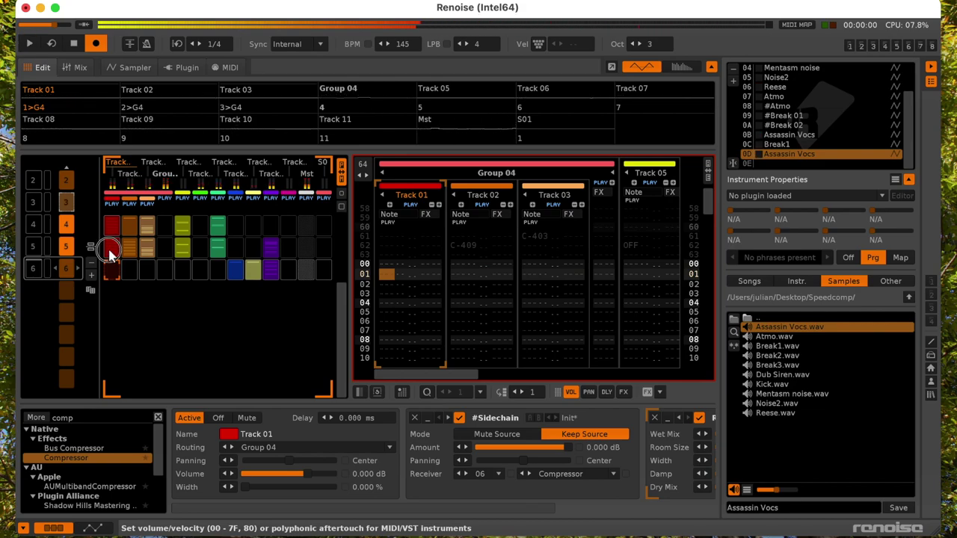
click(803, 86)
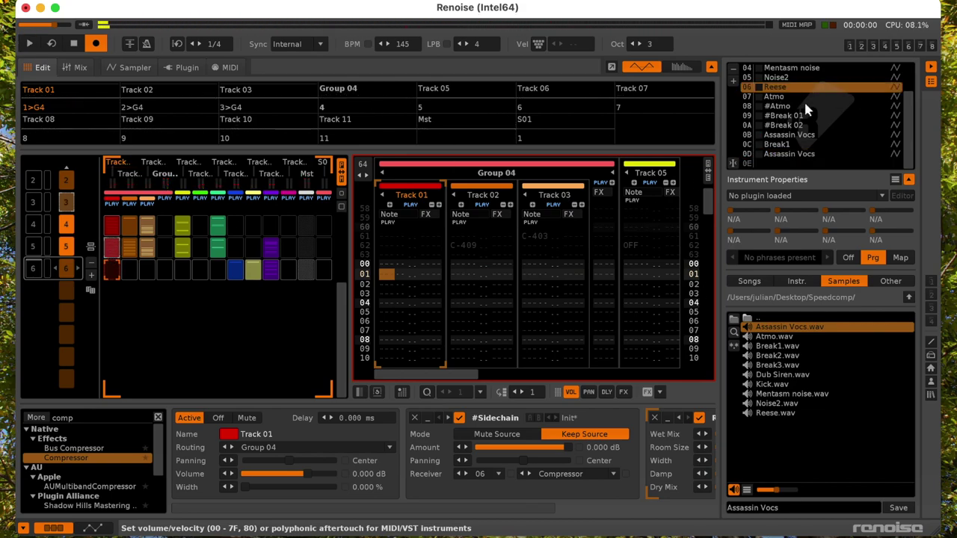
click(181, 269)
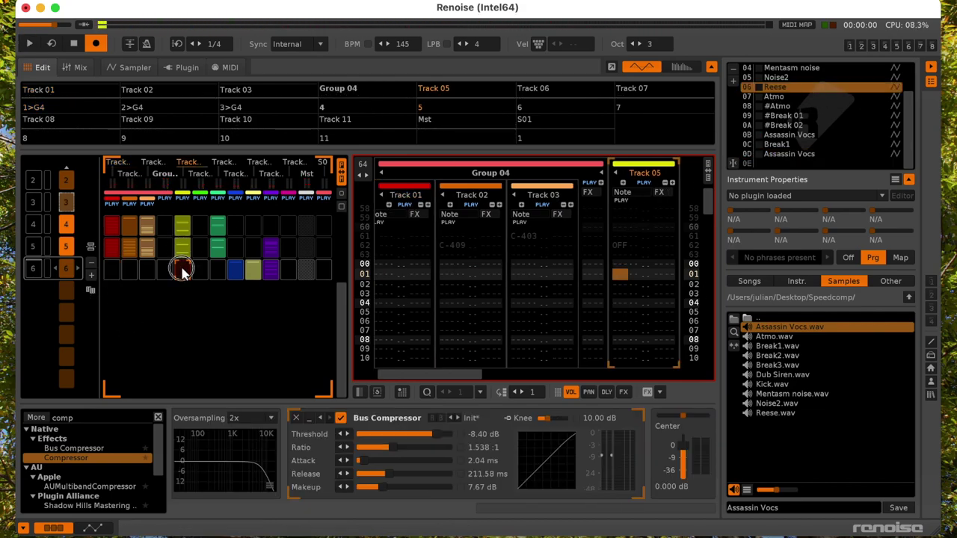
key(space)
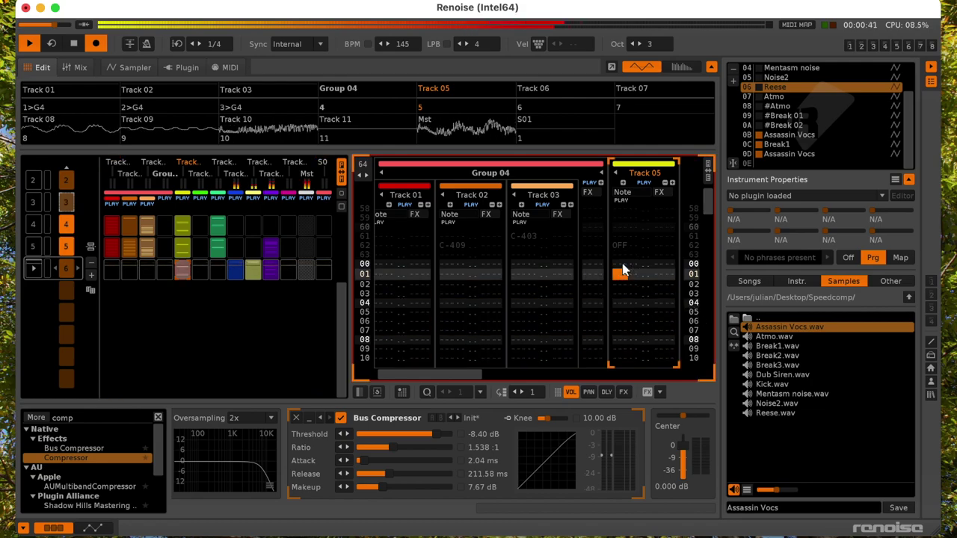
key(space)
key(e)
key(space)
key(space)
key(space)
key(Down)
key(Down)
key(Down)
key(Down)
key(Down)
key(Down)
key(Down)
key(Down)
key(space)
key(Up)
key(Up)
key(Up)
key(Up)
key(Up)
key(Up)
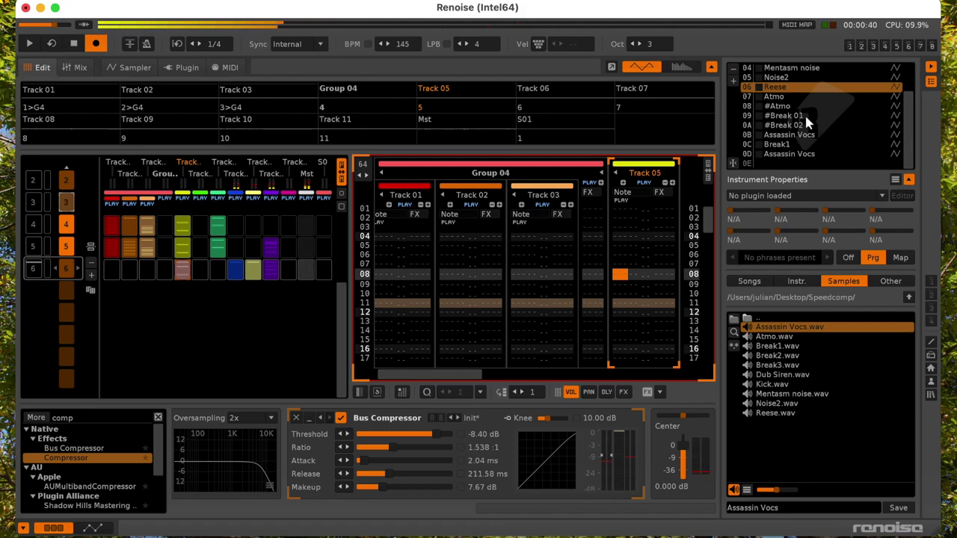
- Try the backwards playback command B0 on row 04 of Track 05 in pattern 6 and remove it
key(Right)
key(space)
key(space)
key(Right)
key(Right)
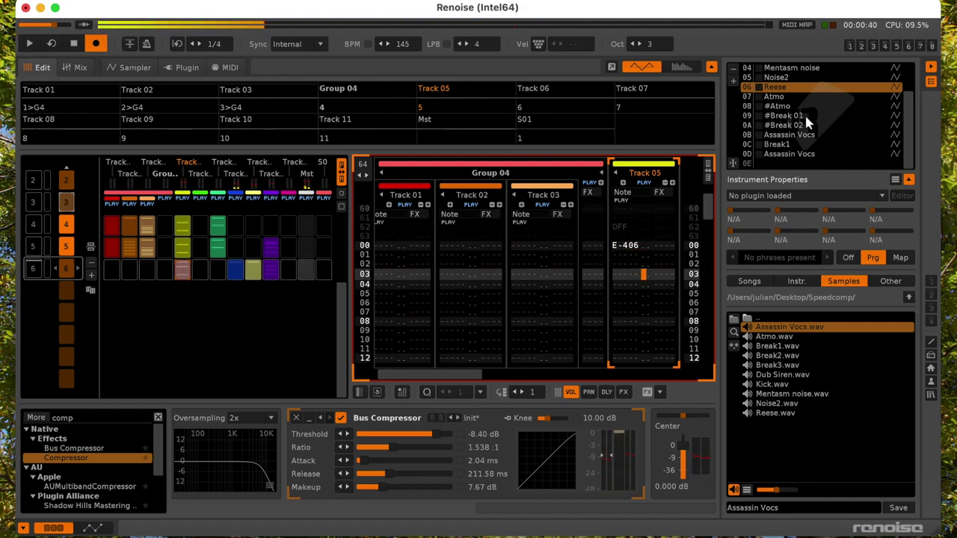
key(Down)
key(b)
key(space)
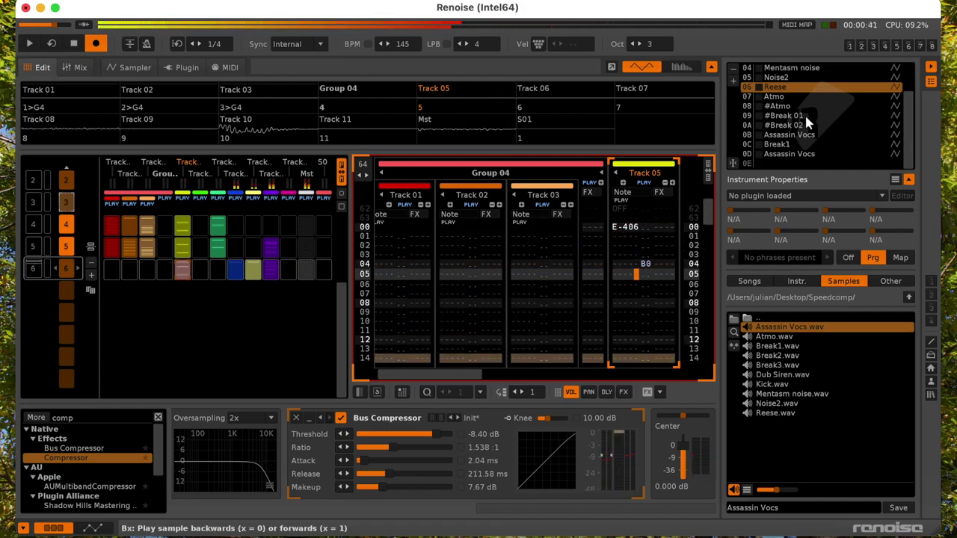
key(space)
key(Delete)
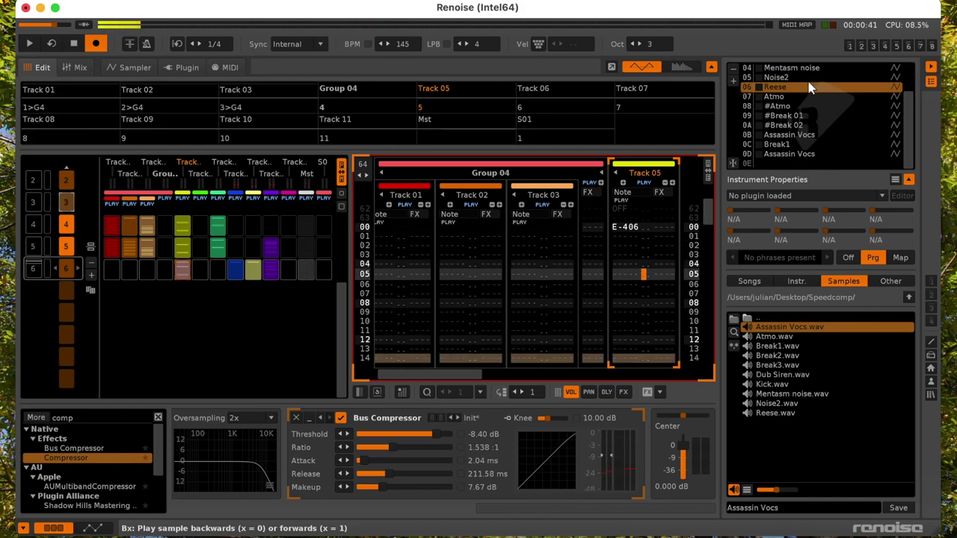
- Duplicate the Reese instrument and set the copy's sample loop mode to PingPong
right_click(807, 88)
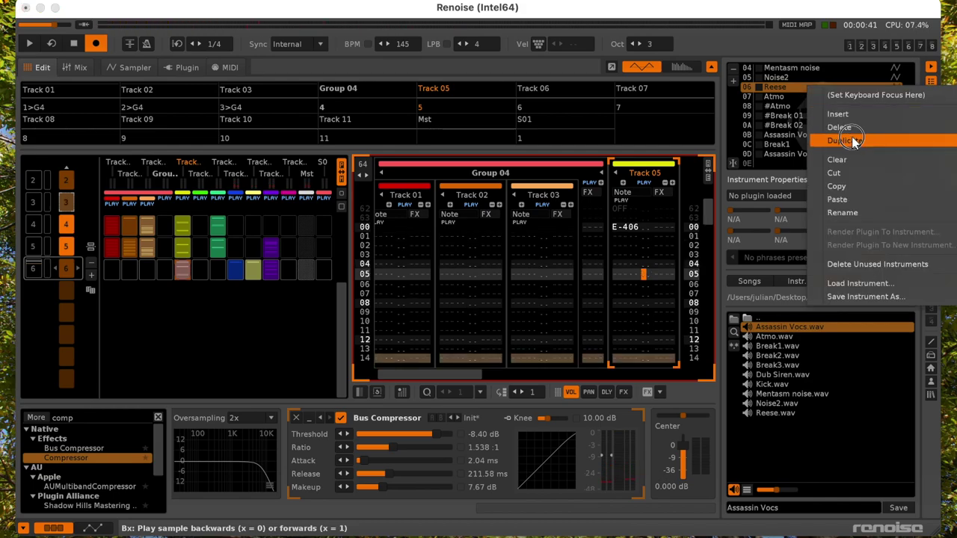
click(851, 140)
double_click(799, 103)
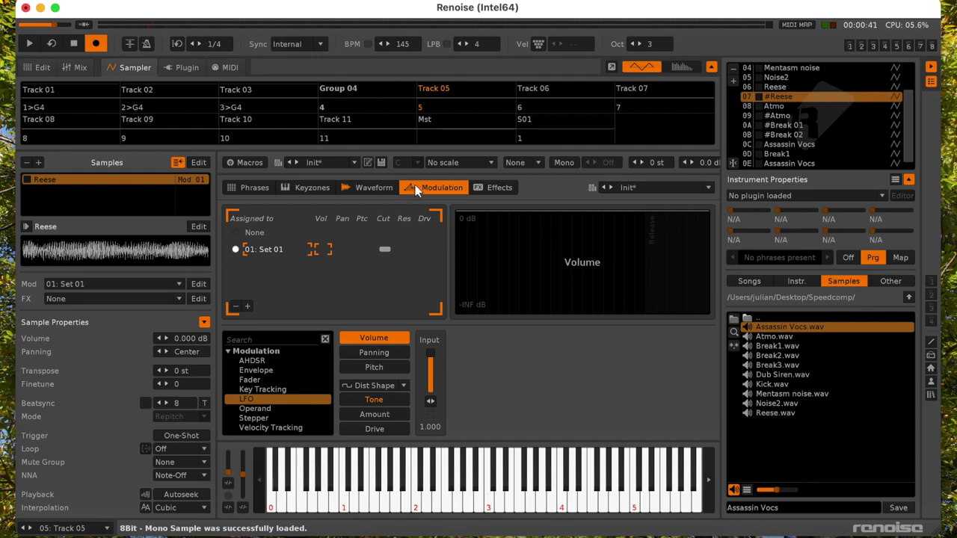
click(374, 188)
click(178, 449)
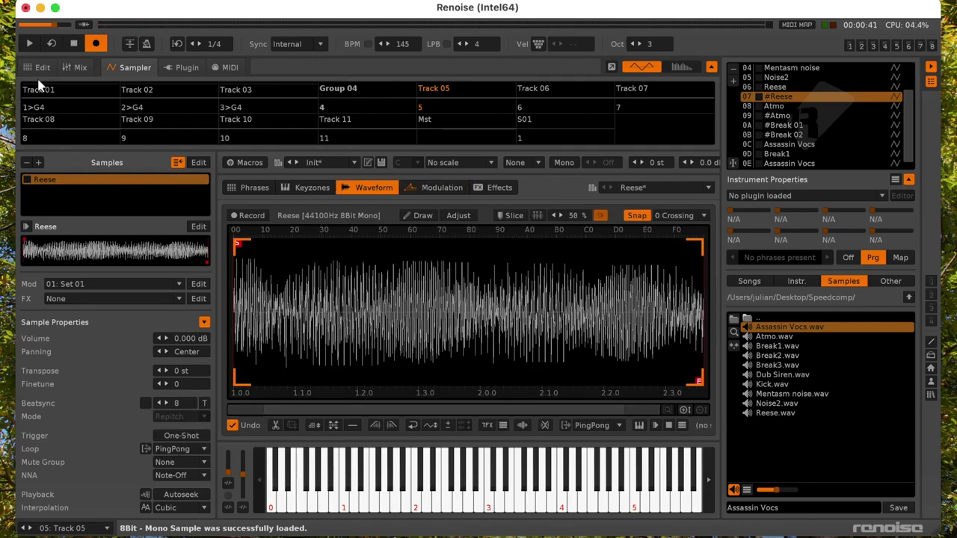
- Re-enter the E-4 note on row 00 of Track 05 in pattern 6 with the #Reese instrument and play the pattern
click(42, 67)
key(Up)
key(Up)
key(Up)
key(Up)
key(Up)
key(Left)
key(Left)
key(Left)
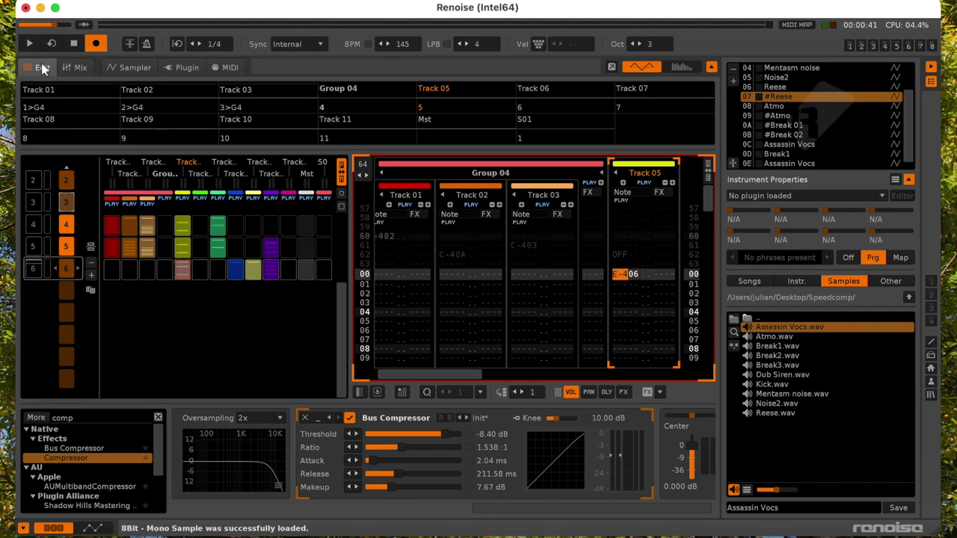
key(e)
key(space)
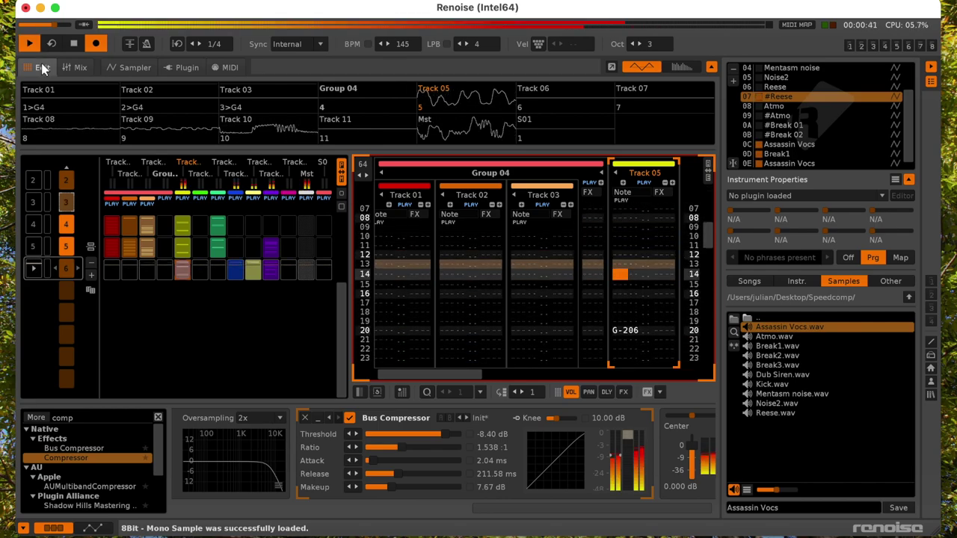
- Replace the note on row 20 of Track 05 in pattern 6 with C-4 of #Reese and replay the pattern
key(Down)
key(Down)
key(q)
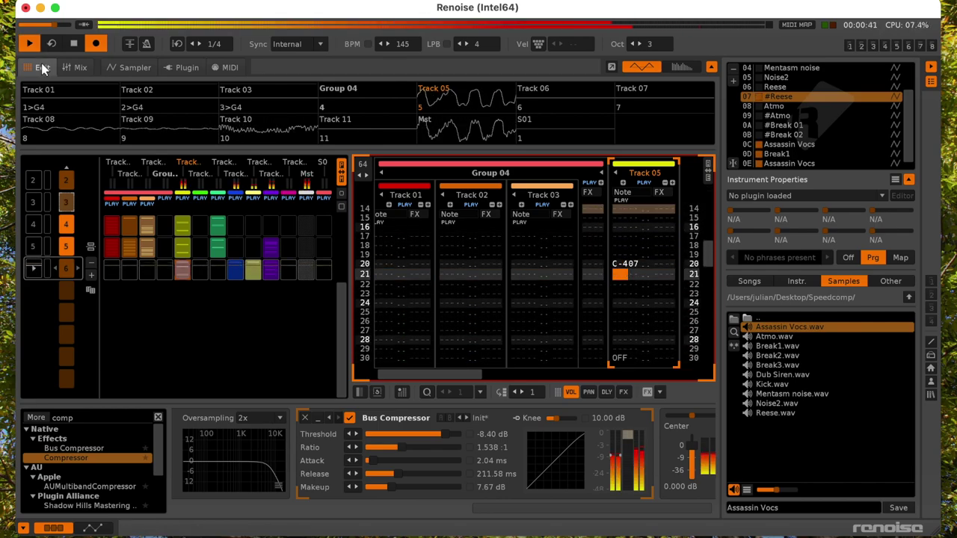
key(Up)
key(Up)
key(Down)
key(Down)
key(Down)
key(Down)
key(Down)
key(Down)
key(Down)
key(Down)
key(Down)
key(Down)
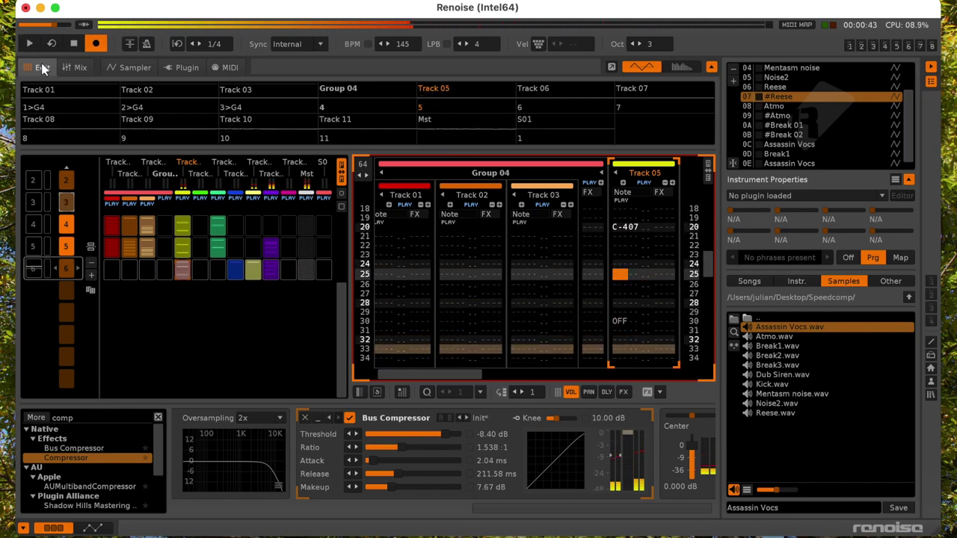
key(Up)
key(Up)
key(Up)
key(Up)
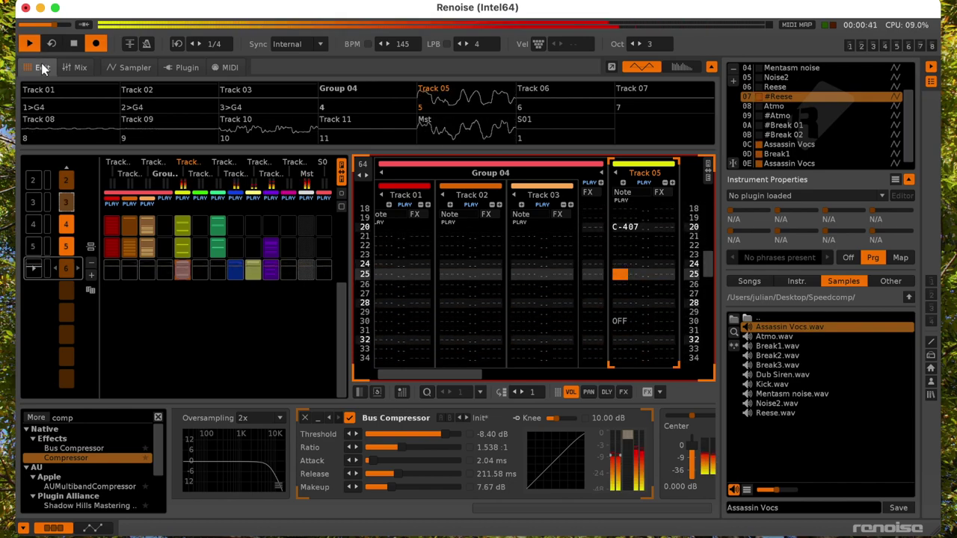
- Place an E-3 note of #Reese on row 32 of Track 05 in pattern 6 and delete the misplaced one on row 34
key(Down)
key(Down)
key(Down)
key(Down)
key(Down)
key(Down)
key(Down)
key(Down)
key(Down)
key(c)
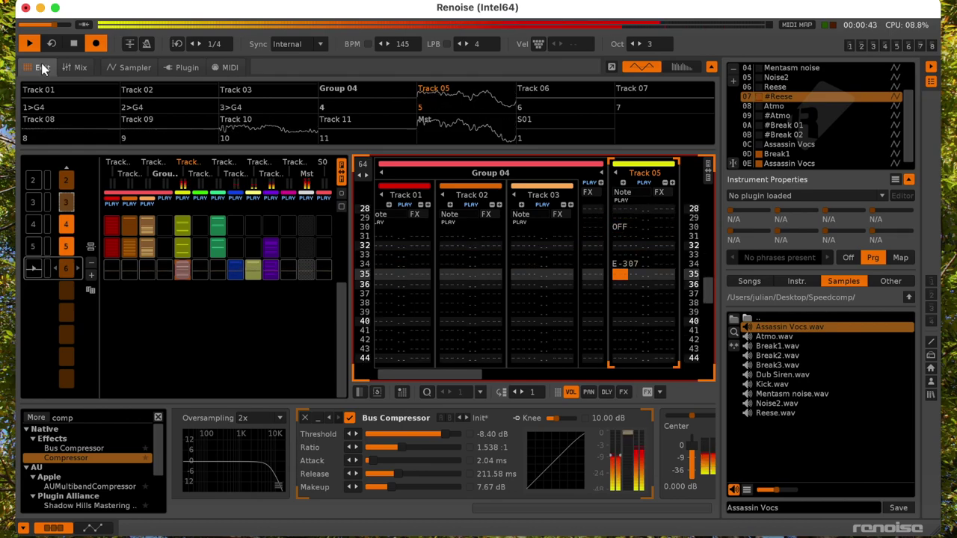
key(c)
key(Delete)
key(Delete)
key(Delete)
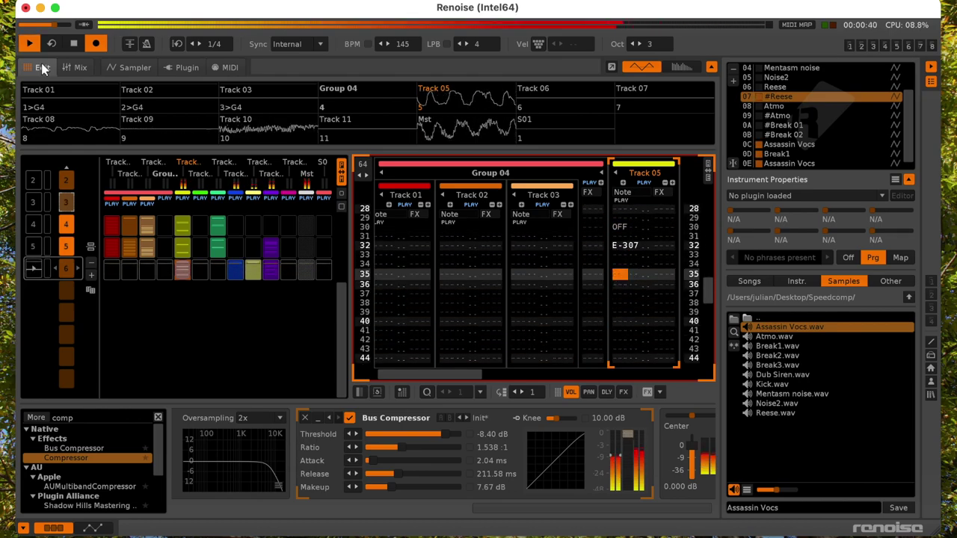
- Review the Track 05 notes through the end of pattern 6 during playback, and stop playback
key(Up)
key(Up)
key(Up)
key(Up)
key(Up)
key(Down)
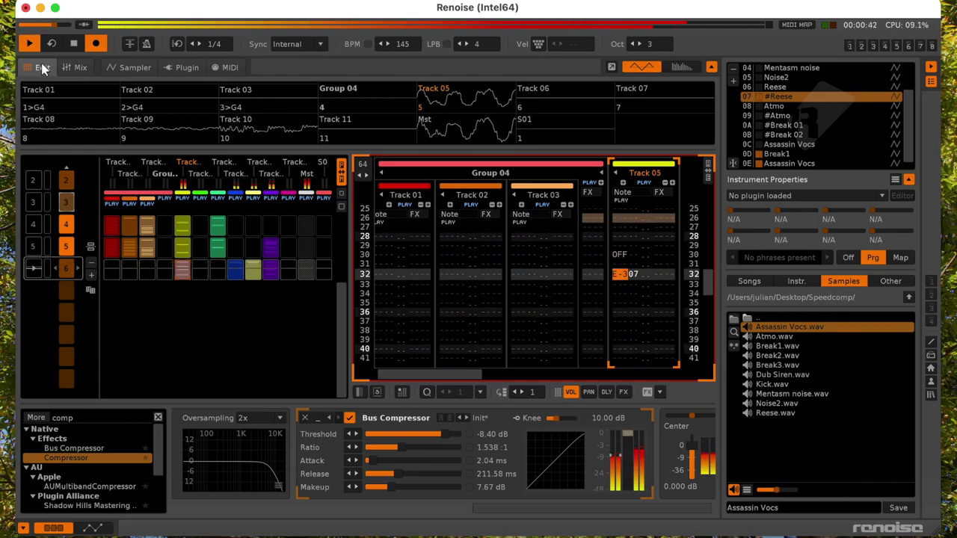
key(Down)
key(Down)
key(Down)
key(Down)
key(Down)
key(Down)
key(Down)
key(Down)
key(Down)
key(Down)
key(Down)
key(Down)
key(Down)
key(Down)
key(Down)
key(Down)
key(Down)
key(Down)
key(Down)
key(Down)
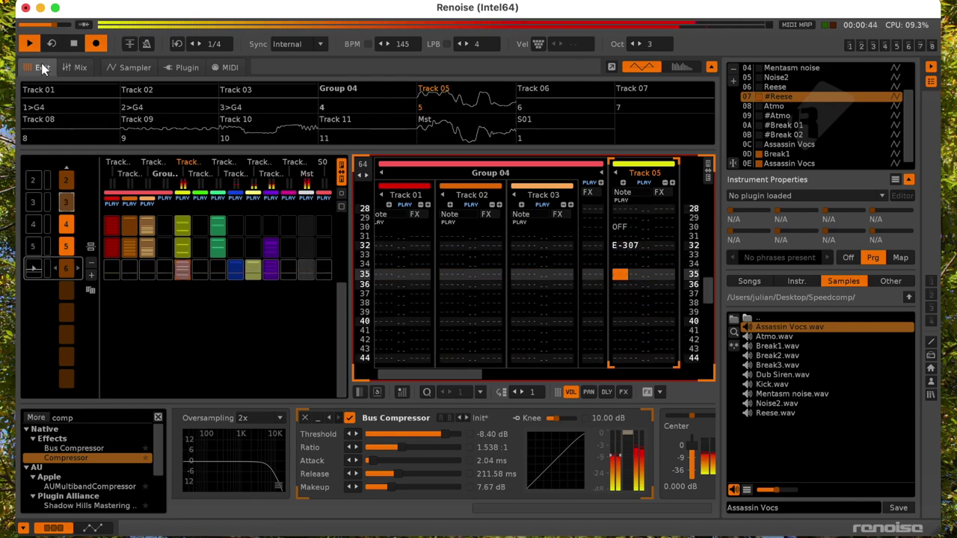
key(Up)
key(space)
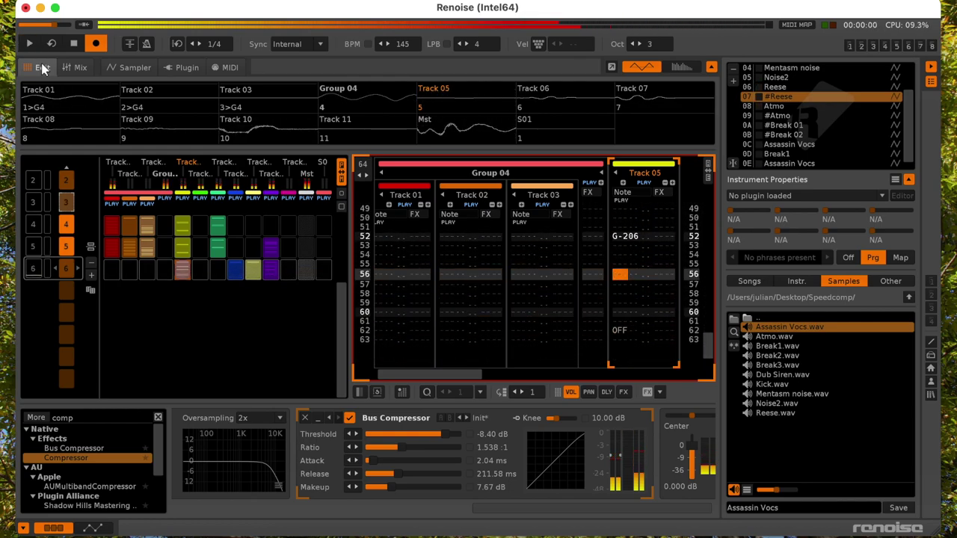
- Try the Track 01 kick part from pattern 5 in pattern 6 and play it
click(114, 271)
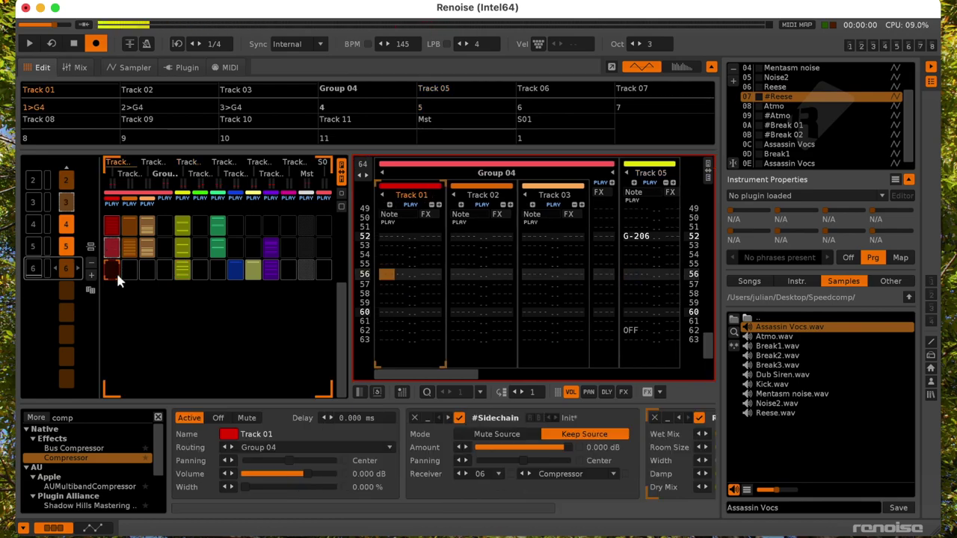
key(space)
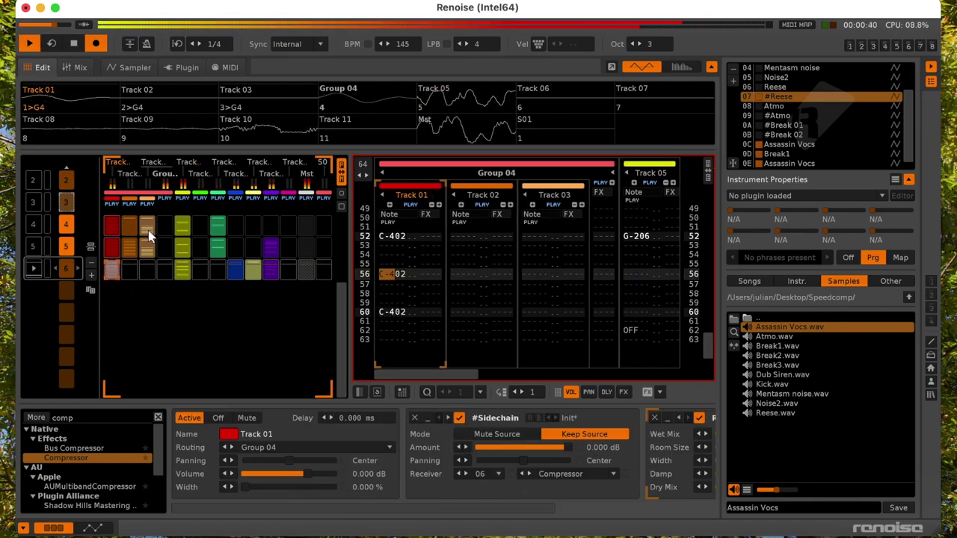
key(space)
- Clear the Track 02 part from pattern 4 during playback and copy the Track 07 part from pattern 4 into pattern 6
scroll(154, 294, up, 2)
key(space)
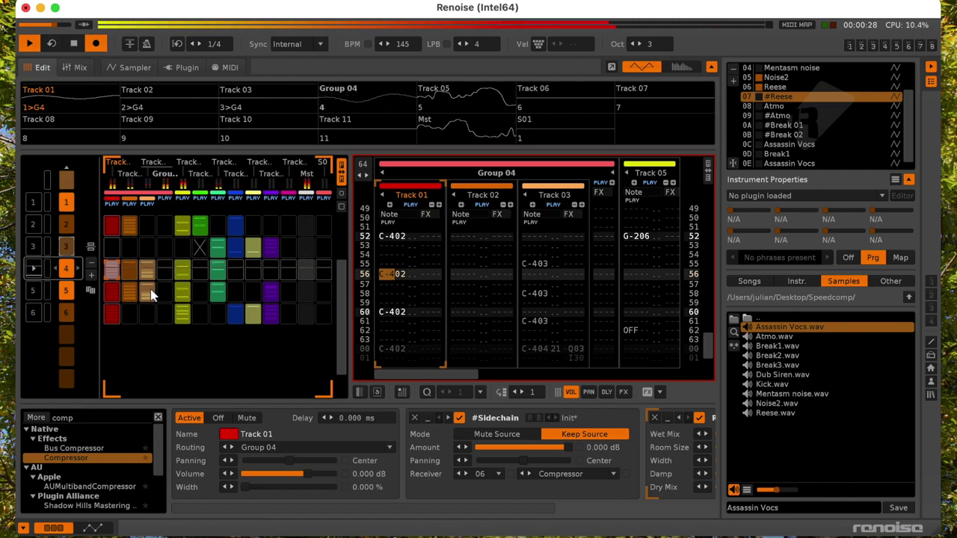
click(131, 279)
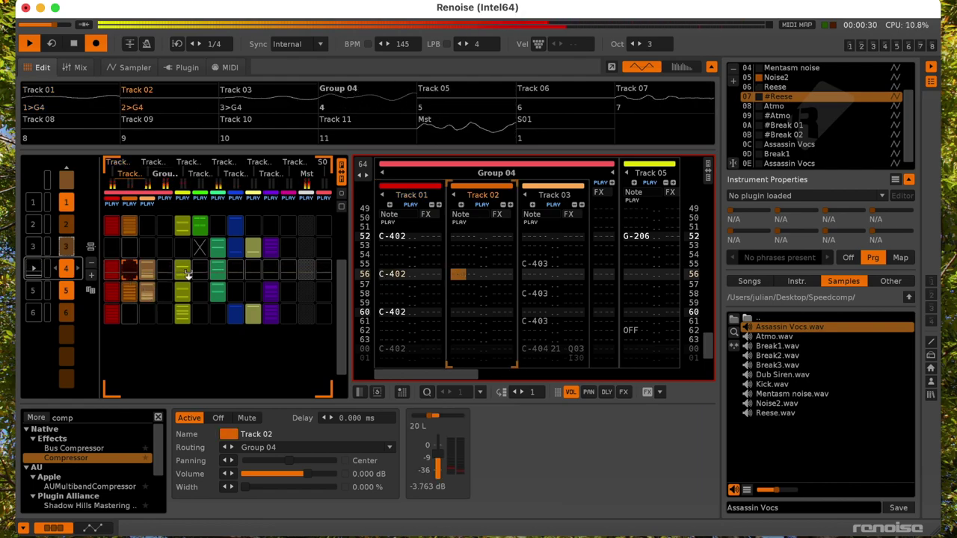
click(216, 270)
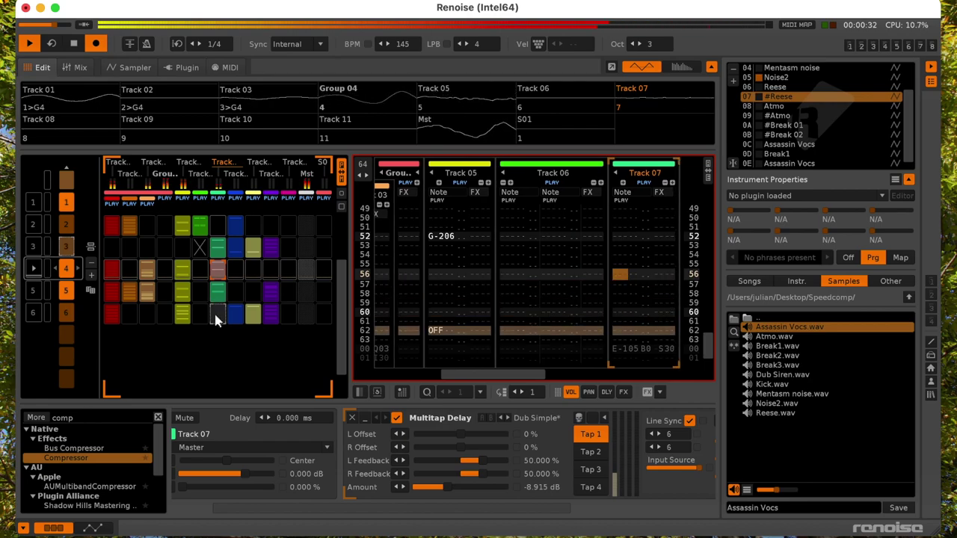
- Clear the kick part from Track 01 of pattern 6 and copy the earlier Track 03 part into the pattern
click(112, 312)
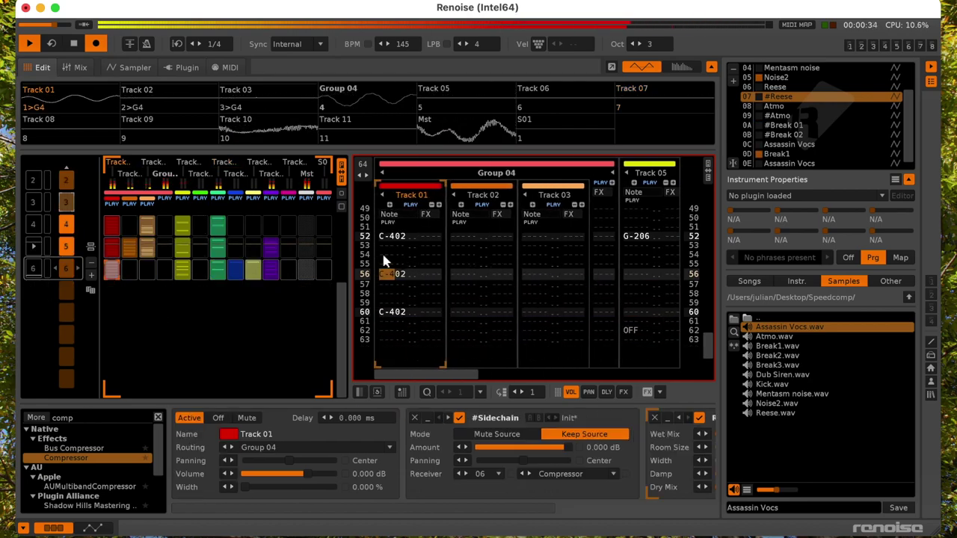
click(128, 274)
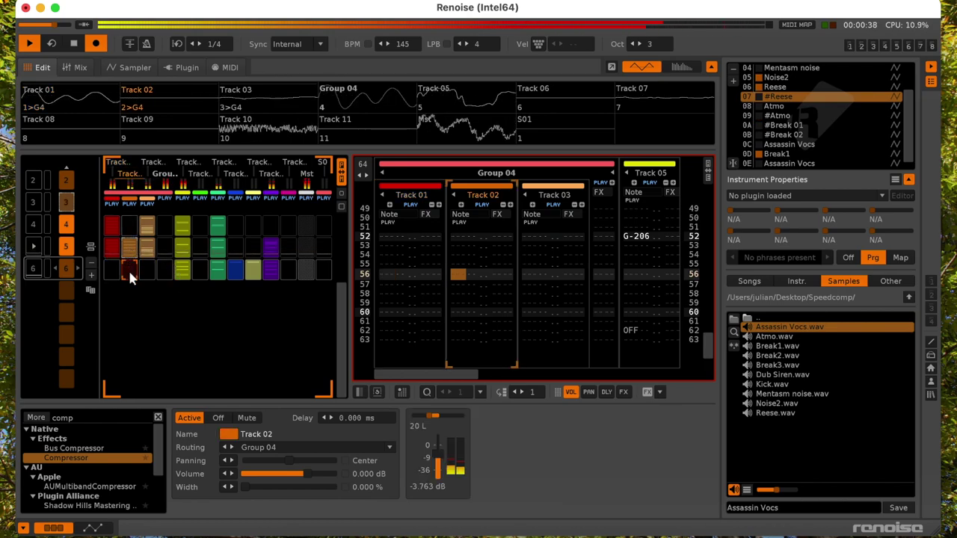
click(146, 268)
drag(144, 268, 145, 269)
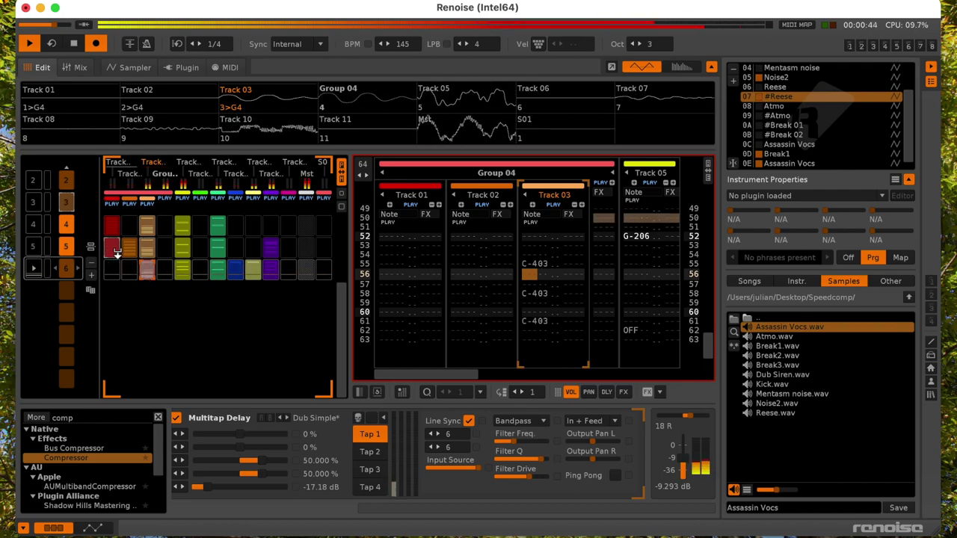
- Insert pattern 7 and fill it with the Track 01 part from pattern 5 and the Track 05 and Track 10 parts from pattern 6
click(90, 277)
key(space)
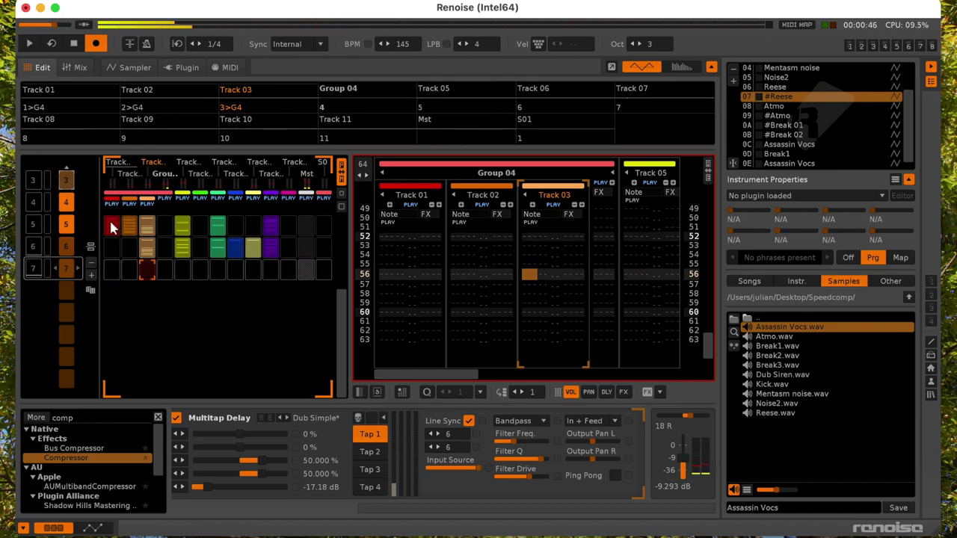
click(110, 263)
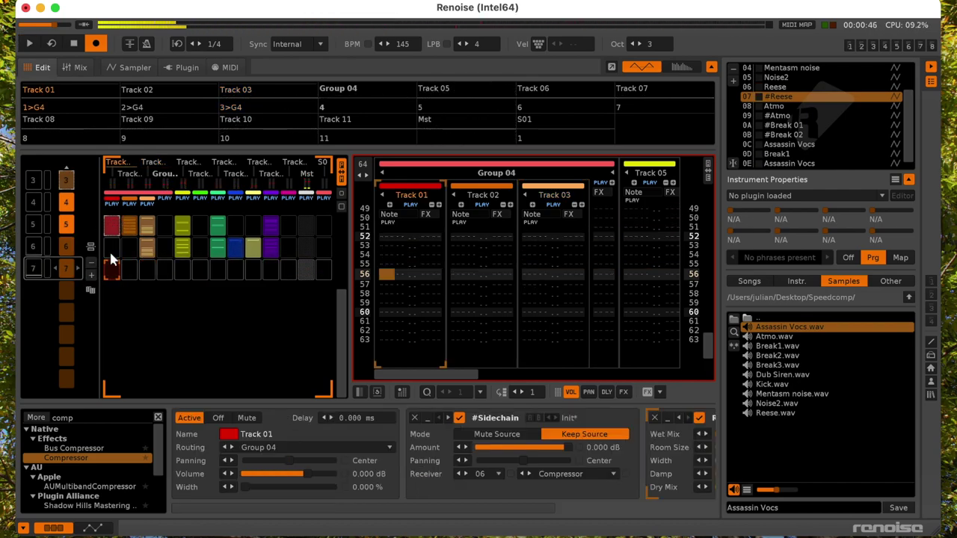
click(183, 269)
click(270, 271)
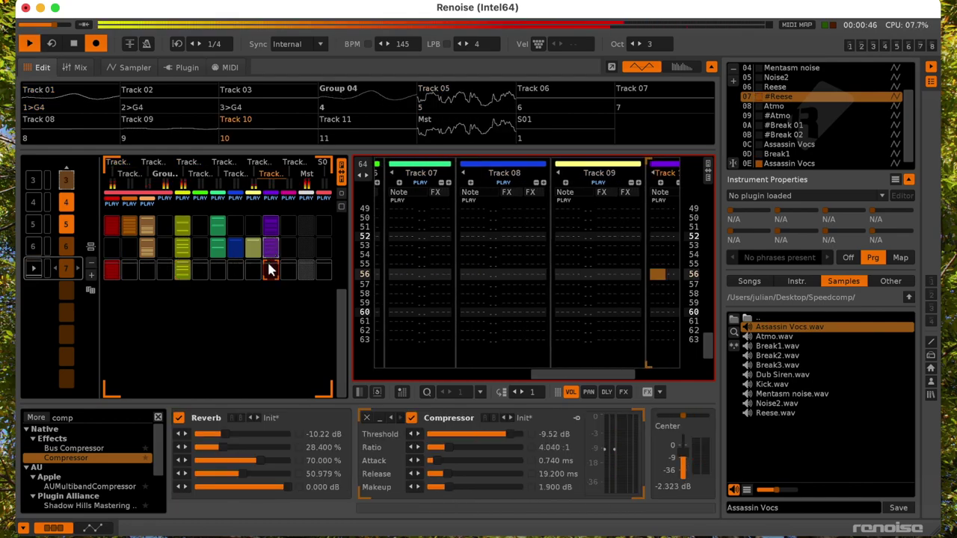
key(space)
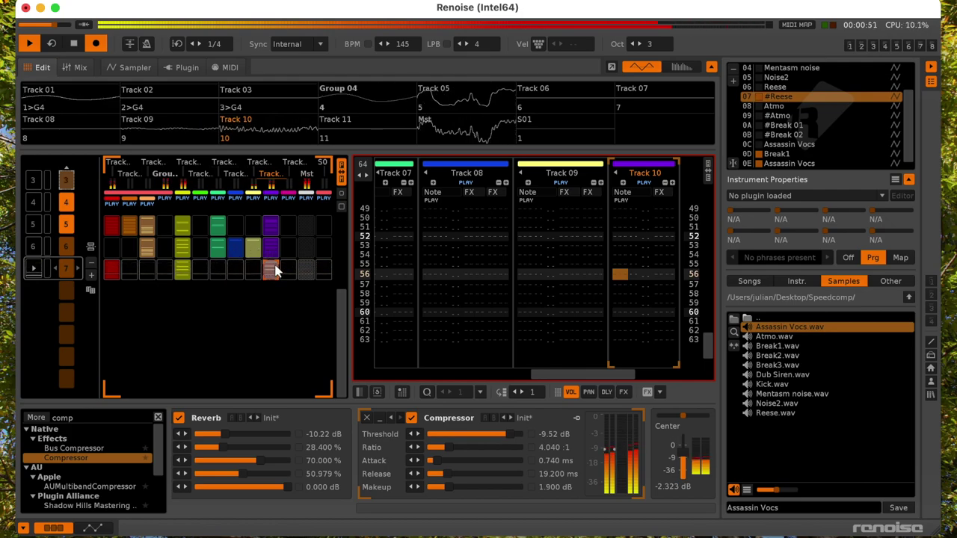
- Copy the Track 07 part from pattern 6 into pattern 7 and clear the trial part from Track 11
click(288, 270)
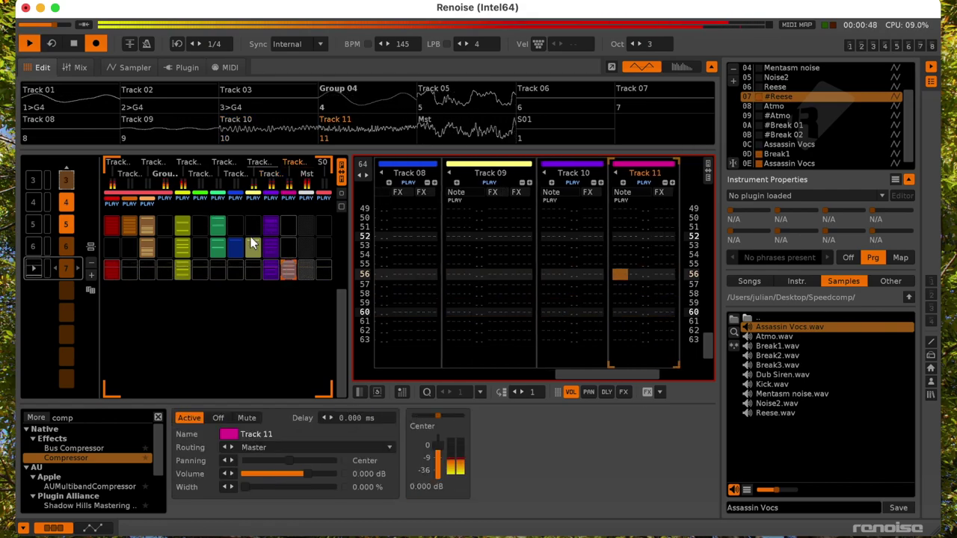
click(217, 256)
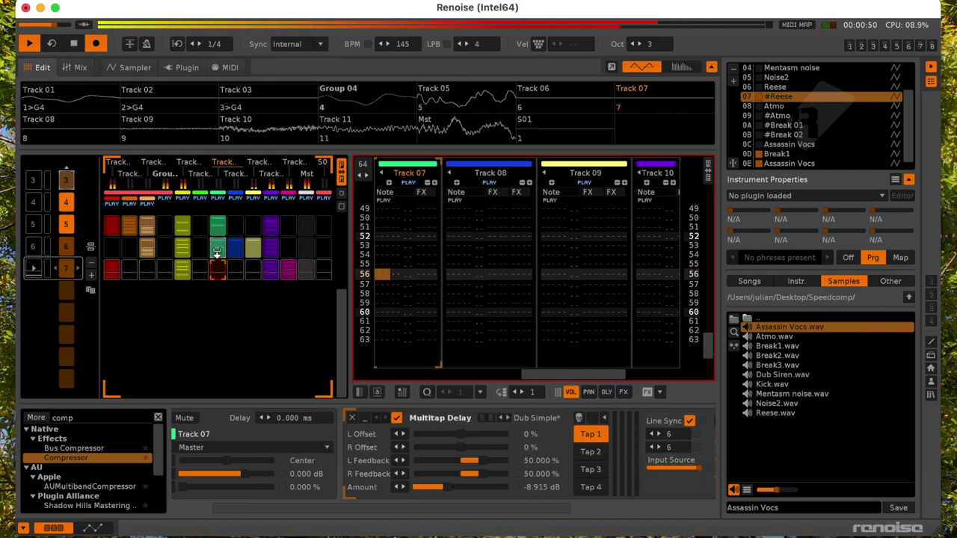
key(space)
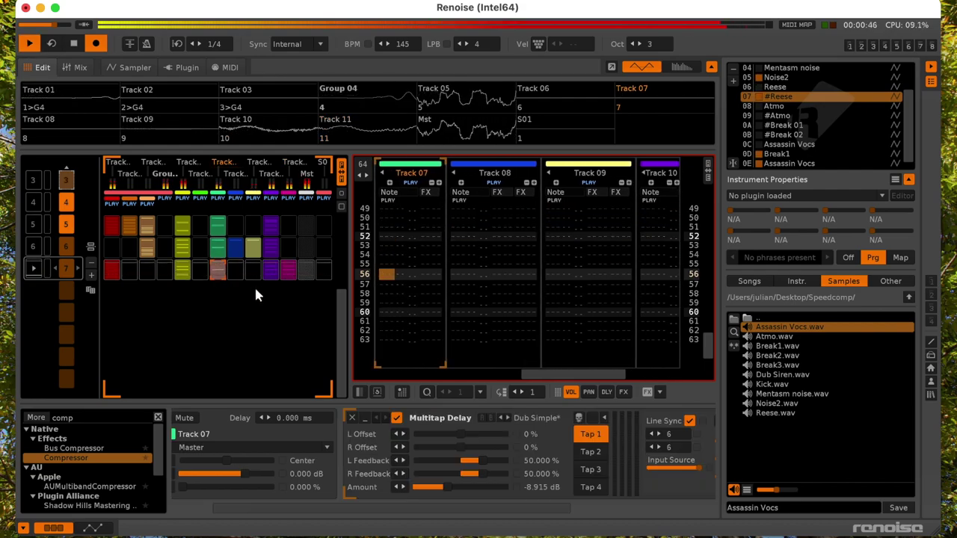
click(289, 269)
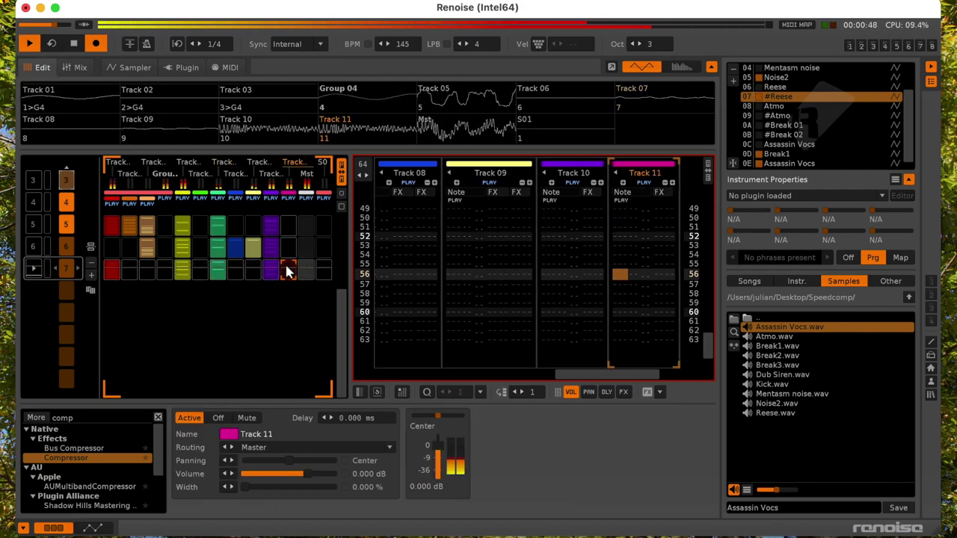
- Add C-4 notes of Break1 on rows 52 and 58 of Track 10 in pattern 7 during playback
click(270, 273)
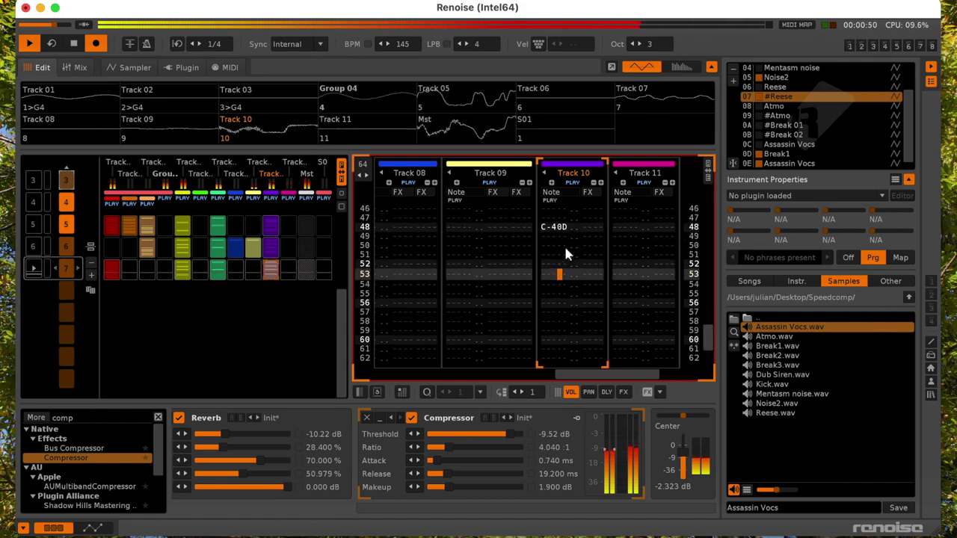
key(space)
key(Tab)
key(Tab)
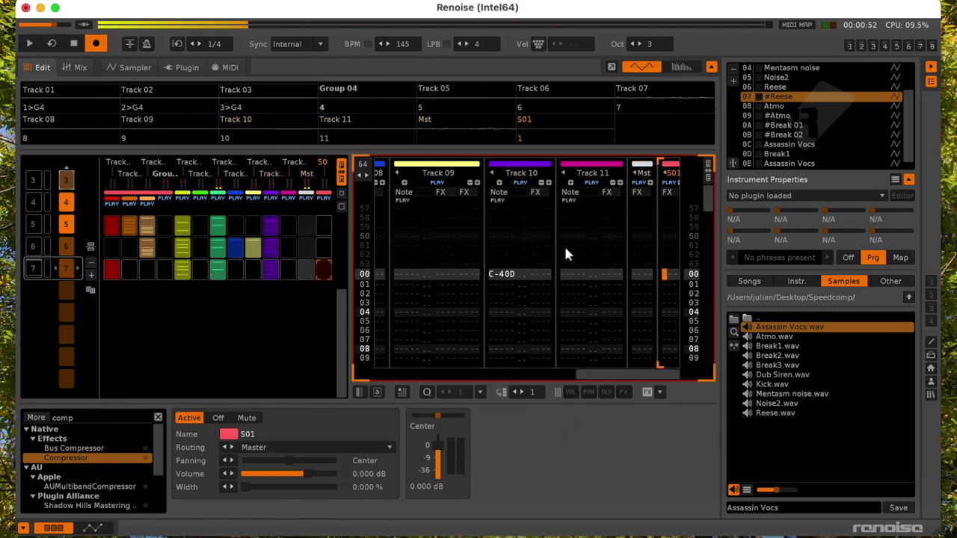
key(shift+Tab)
key(shift+Tab)
key(space)
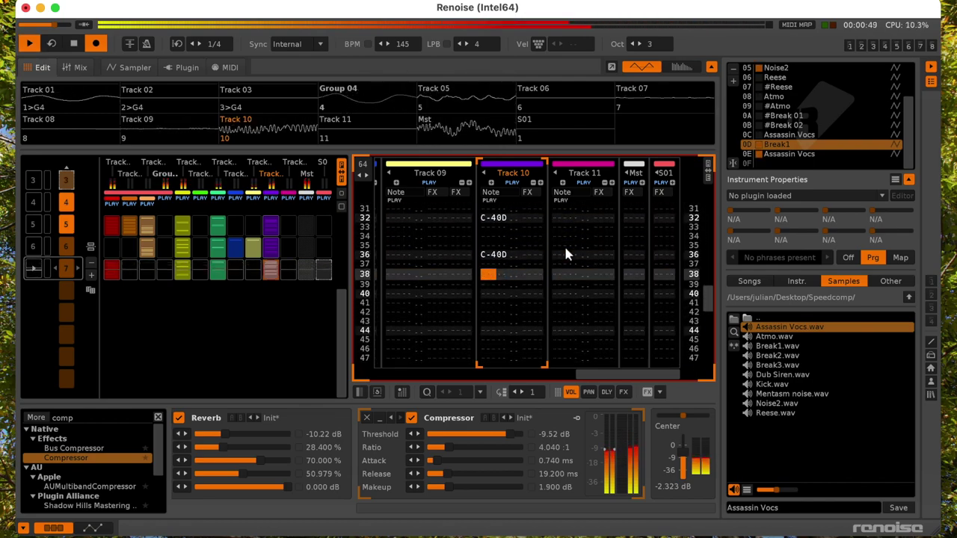
key(Up)
key(Down)
key(Down)
key(Down)
key(Down)
key(Down)
key(Down)
key(Down)
key(Down)
key(Down)
key(Down)
key(q)
key(Down)
key(Down)
key(Down)
key(Down)
key(Down)
key(q)
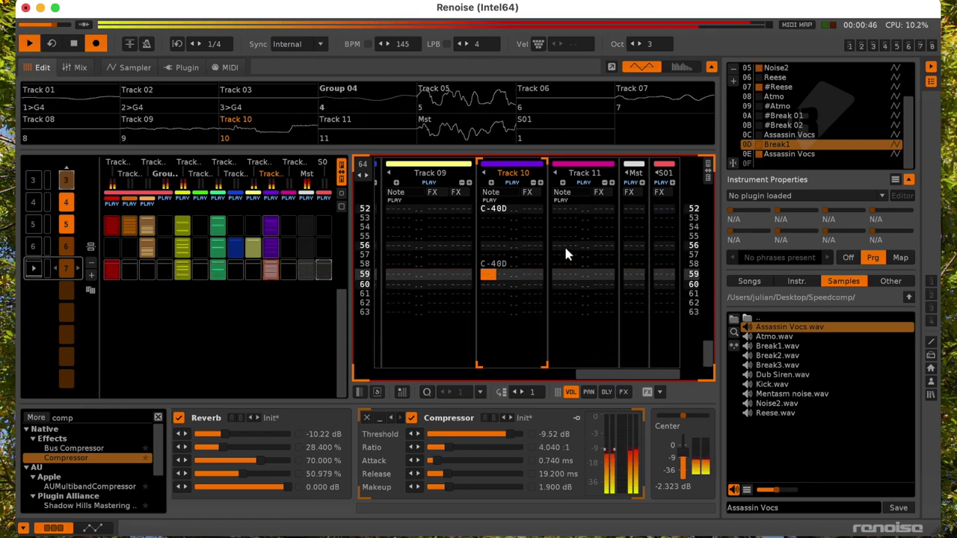
- Duplicate pattern 7 as pattern 8 and copy the Track 03 part from pattern 6 into it
click(90, 291)
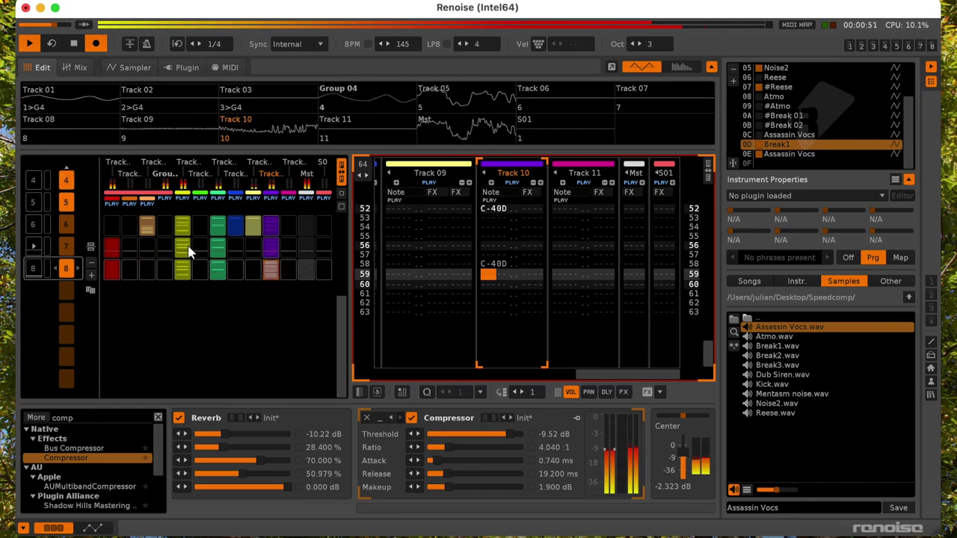
click(139, 234)
click(147, 273)
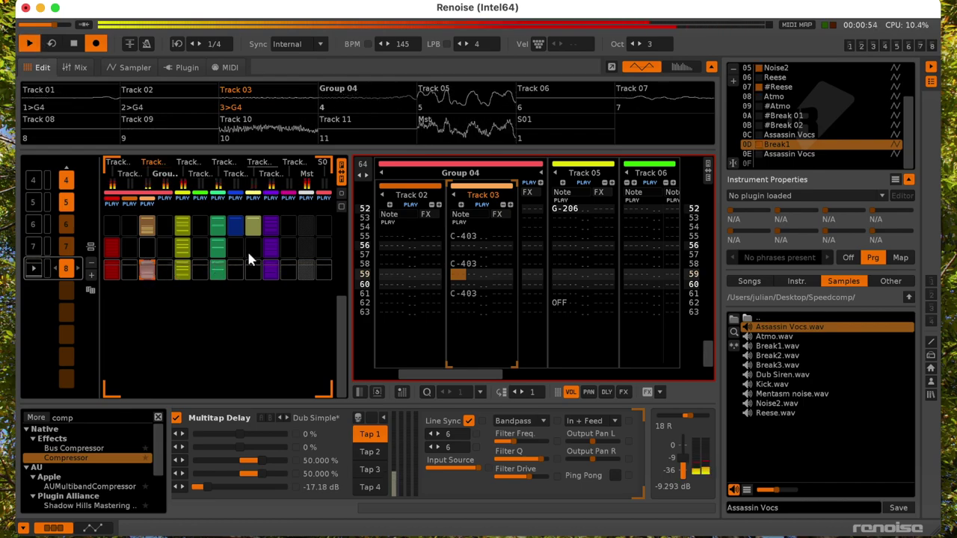
- Copy the Track 08 and Track 09 vocal parts from pattern 6 into pattern 8
scroll(247, 269, up, 2)
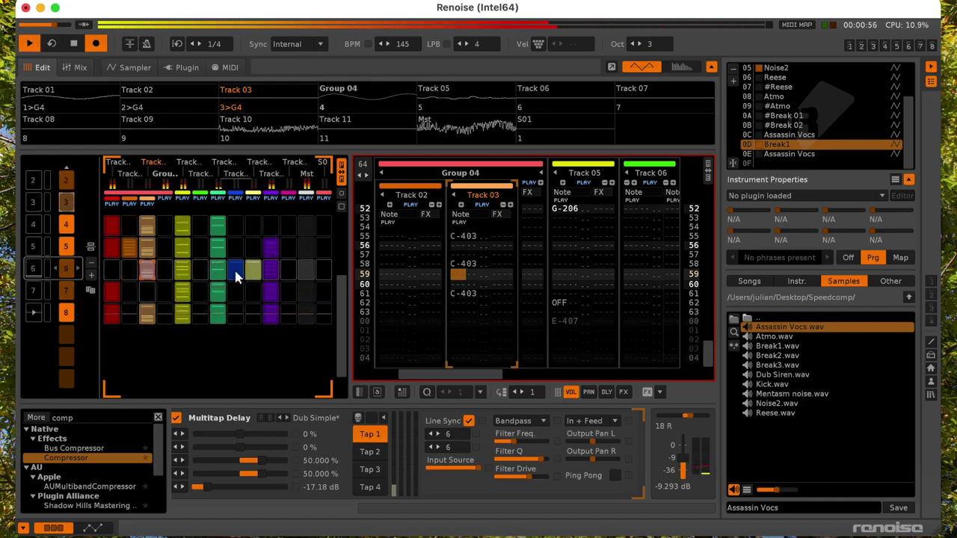
click(234, 269)
scroll(235, 306, down, 2)
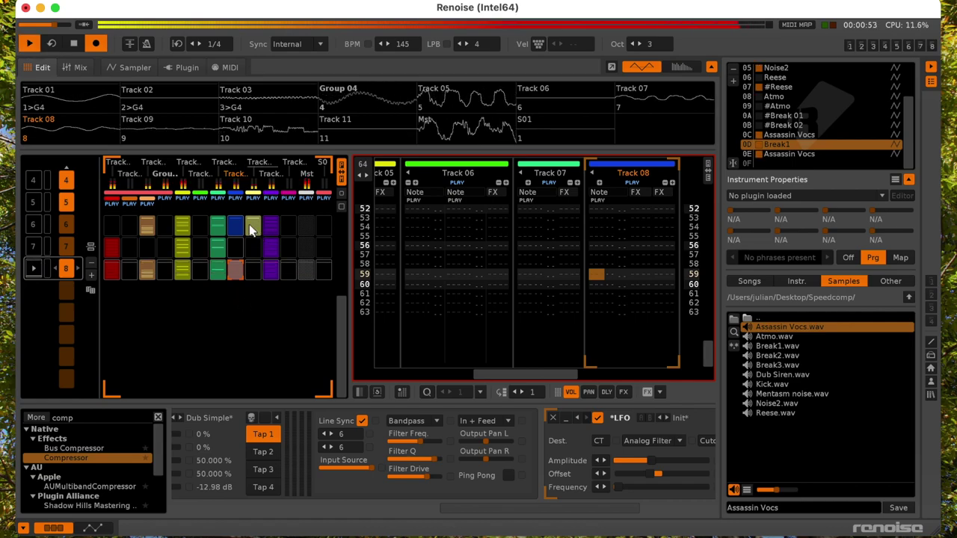
click(251, 271)
key(super+v)
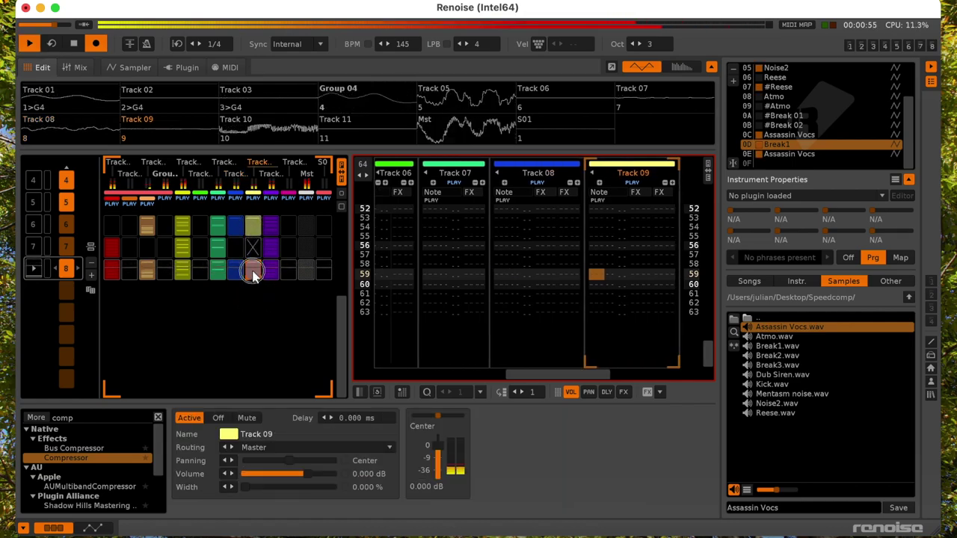
- Set the volume of the G-3 note on row 00 of Track 09 in pattern 8 to 73 and replay the pattern
click(601, 264)
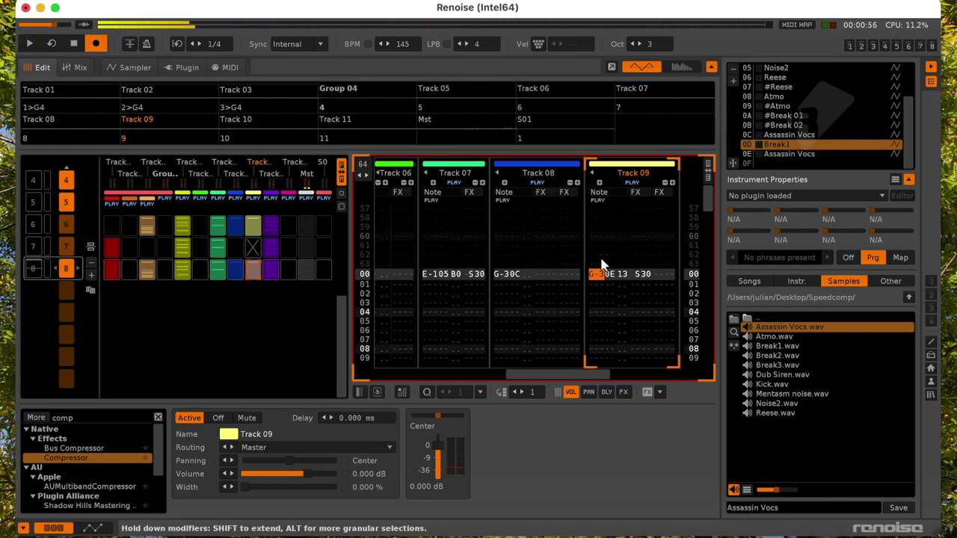
key(Right)
key(Right)
text(3)
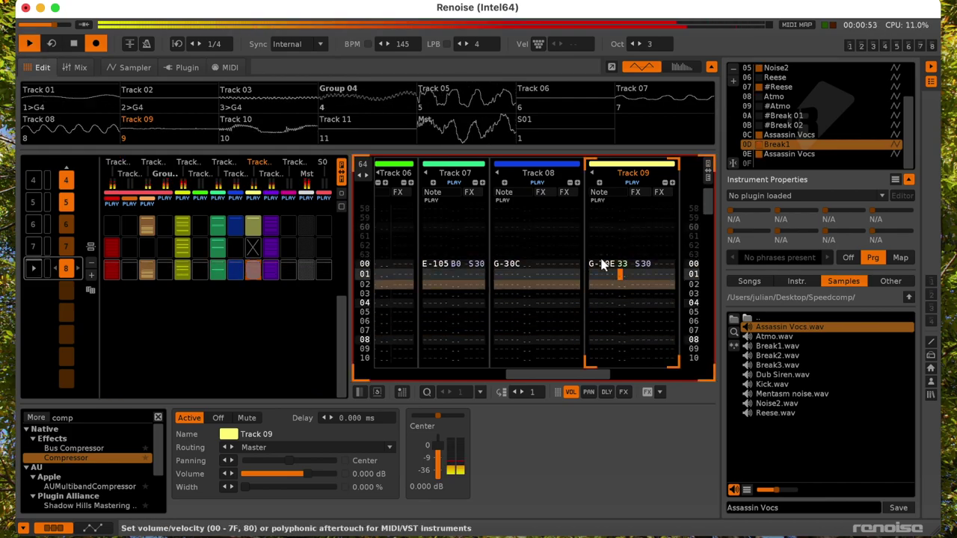
key(Up)
text(8)
key(Up)
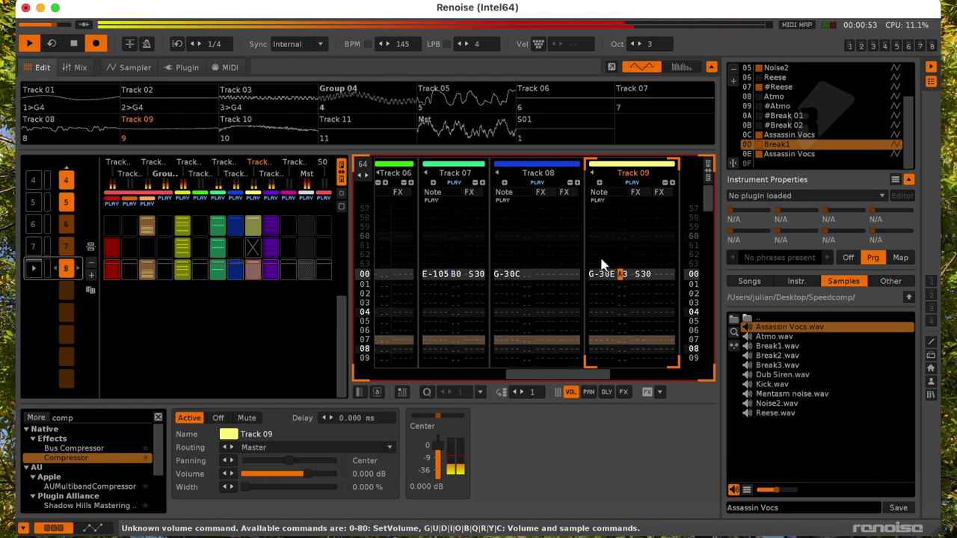
text(7)
key(space)
key(space)
- Place an A-3 note of #Reese on row 16 of Track 05 in pattern 8 during playback
key(shift+Tab)
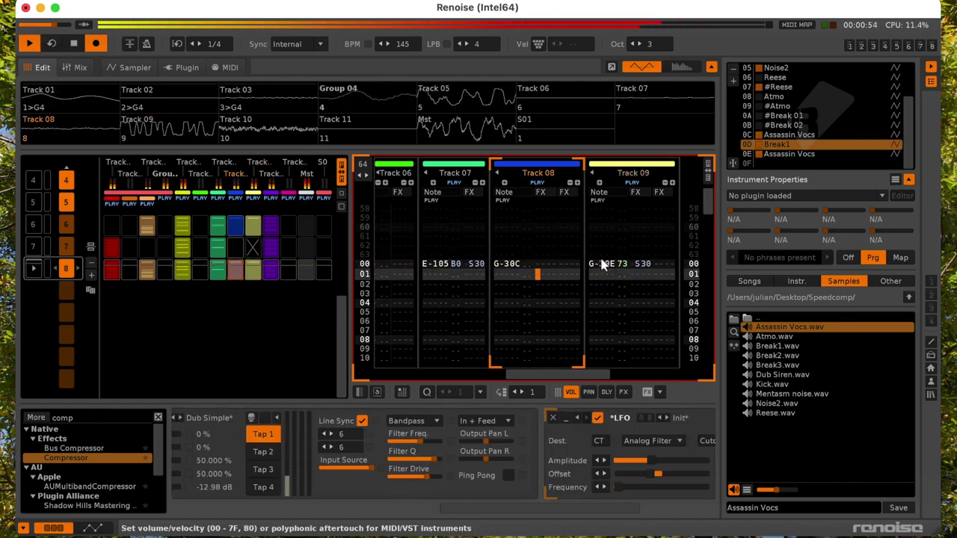
key(shift+Tab)
key(shift+Tab)
key(shift+Tab)
key(shift+Tab)
key(Tab)
key(space)
key(space)
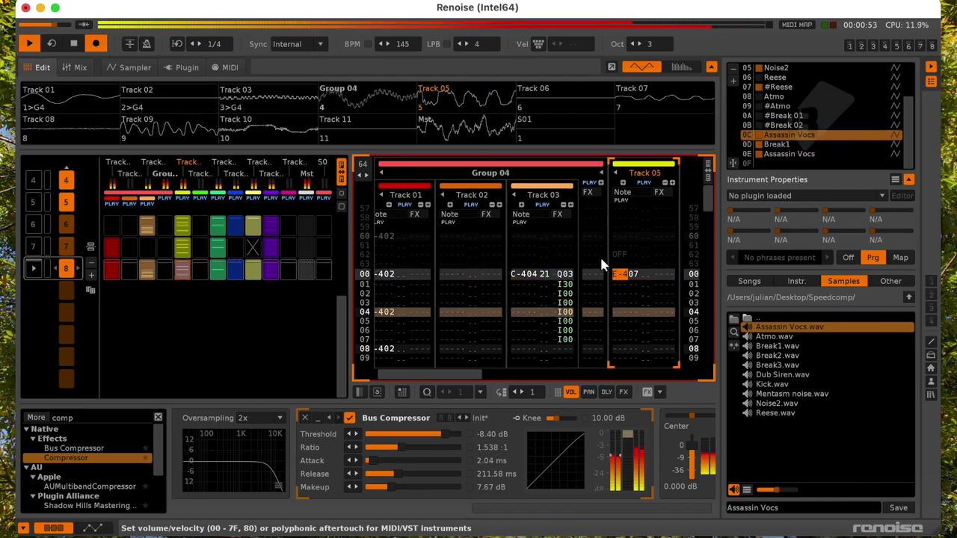
key(3)
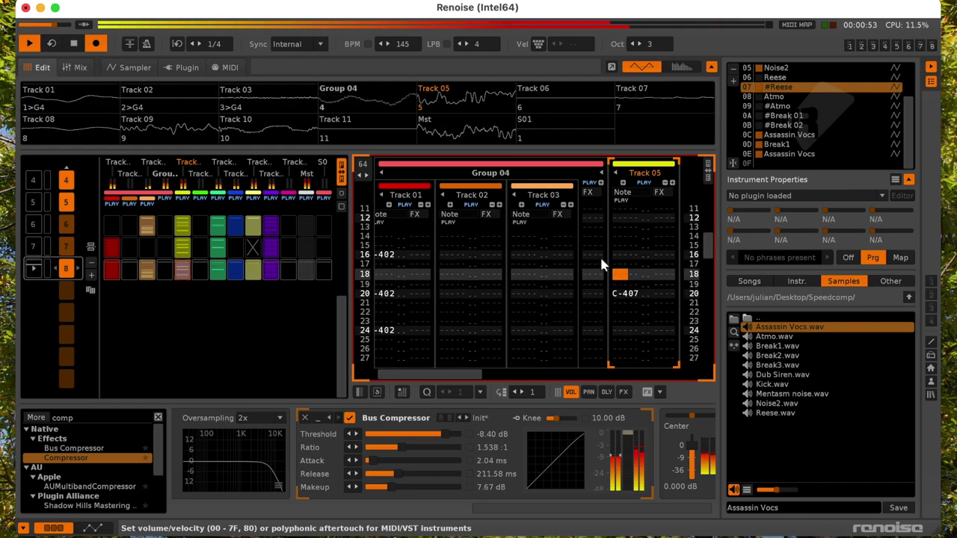
key(Up)
key(n)
key(Down)
key(Down)
key(Down)
key(Down)
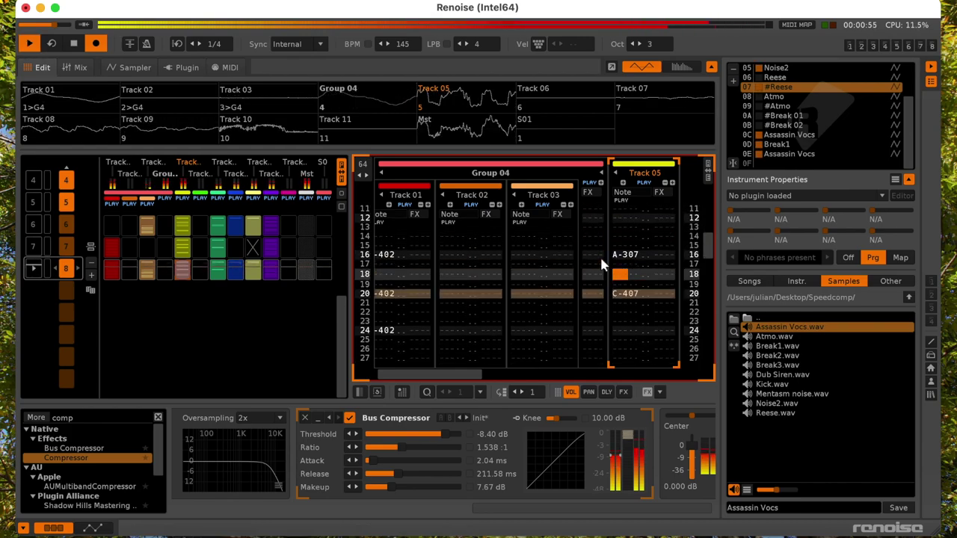
- Enter a #Reese note around row 28 of Track 05 in pattern 8 during playback
key(Down)
key(Down)
key(Down)
key(Down)
key(Down)
key(Down)
key(Down)
key(Down)
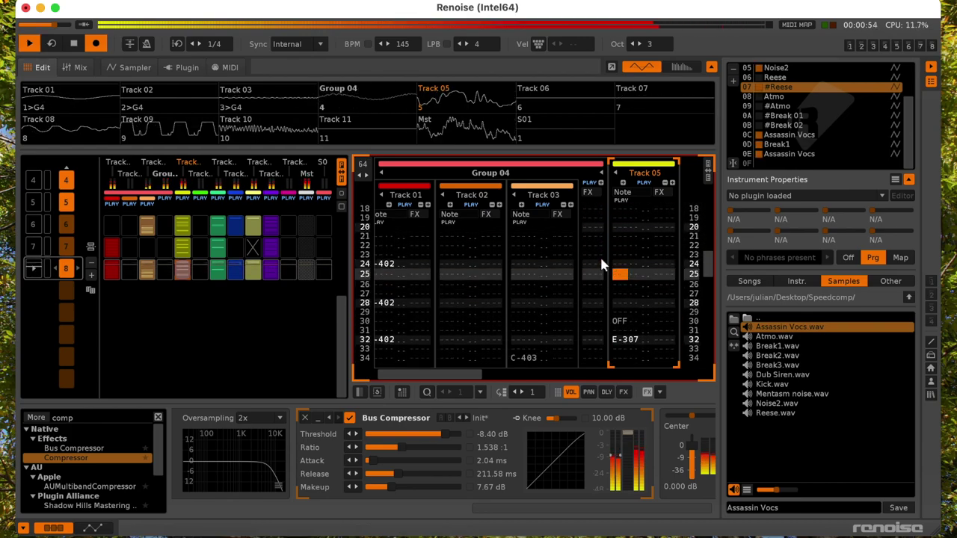
key(Down)
key(Down)
key(Down)
key(x)
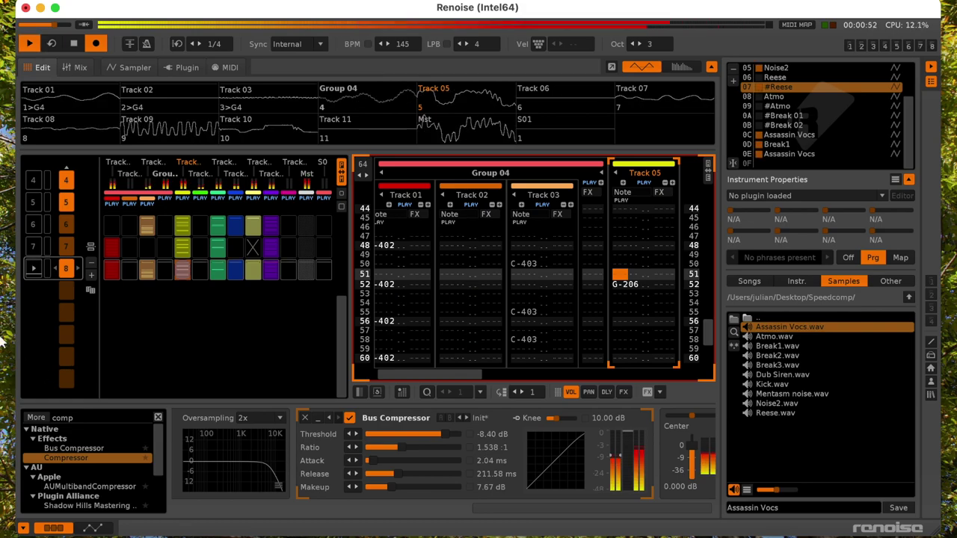
- Duplicate pattern 8 as pattern 9 and copy the Track 02 break part from pattern 5 into it
click(89, 291)
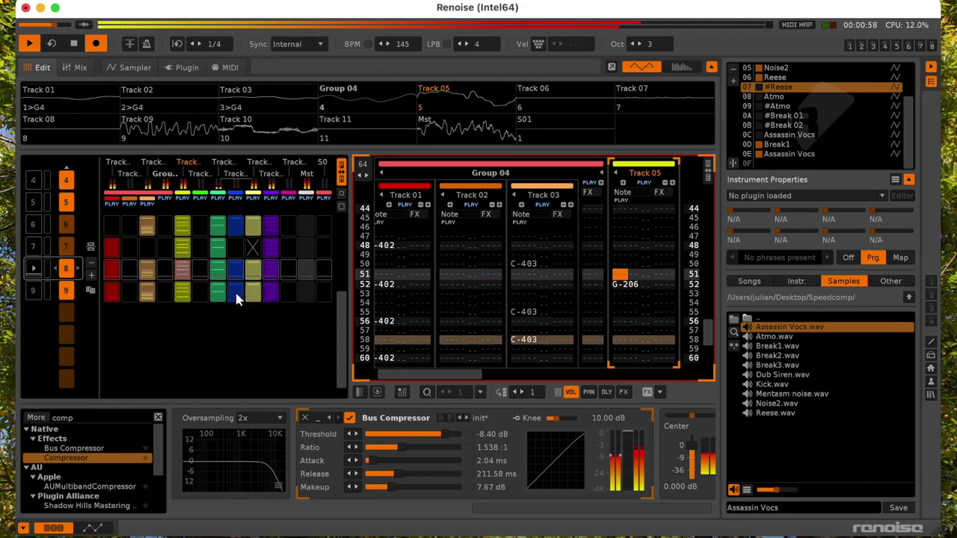
scroll(150, 300, up, 2)
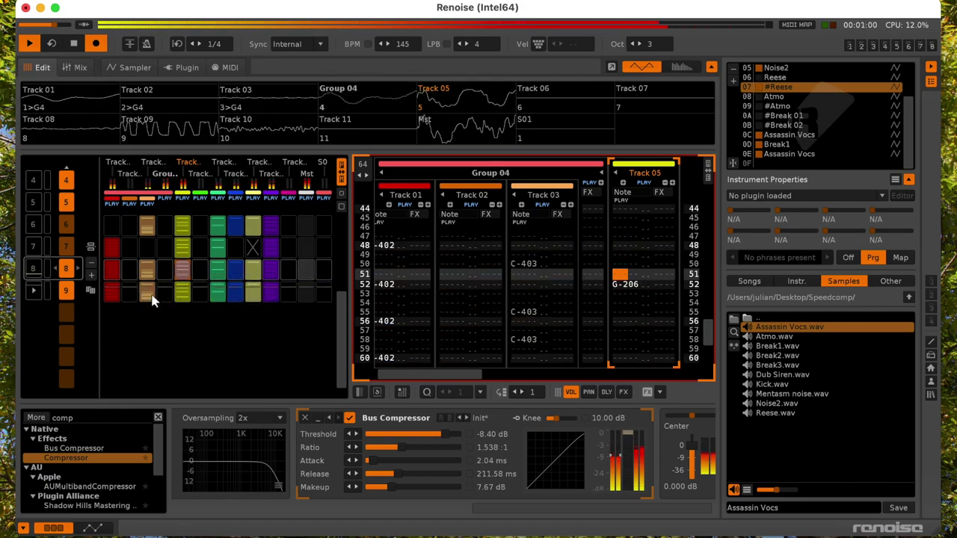
click(129, 269)
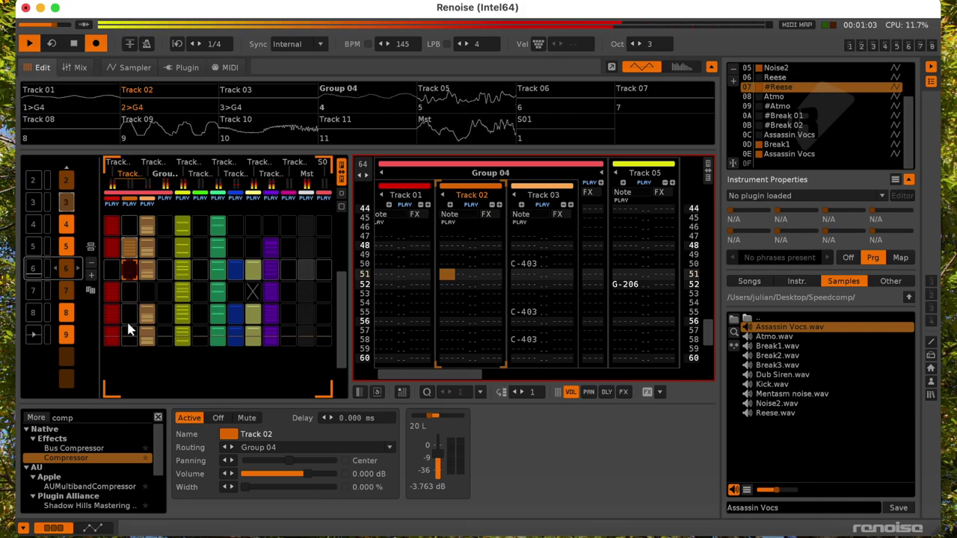
scroll(133, 342, down, 3)
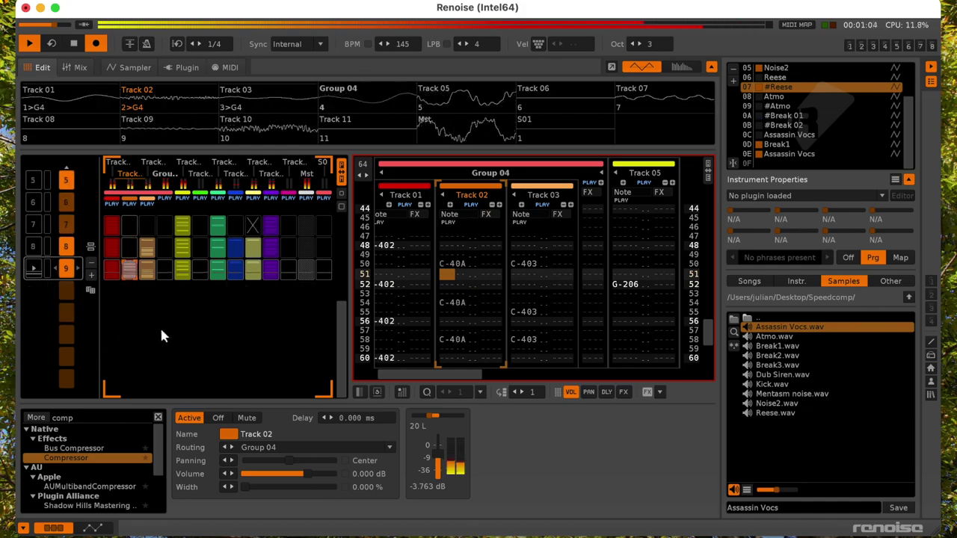
- Change the sample offset command on row 00 of Track 09 in pattern 9 to S10
click(253, 274)
click(603, 260)
key(Right)
key(Right)
key(Right)
key(Right)
key(Right)
key(Right)
key(Right)
text(a)
key(Up)
text(1)
- Set the volume of the G-3 note on row 00 of Track 09 in pattern 9 to 83 and replay the pattern
key(Left)
key(Left)
key(Left)
key(Left)
key(Left)
key(Left)
key(Left)
key(Left)
key(Left)
key(Left)
key(Left)
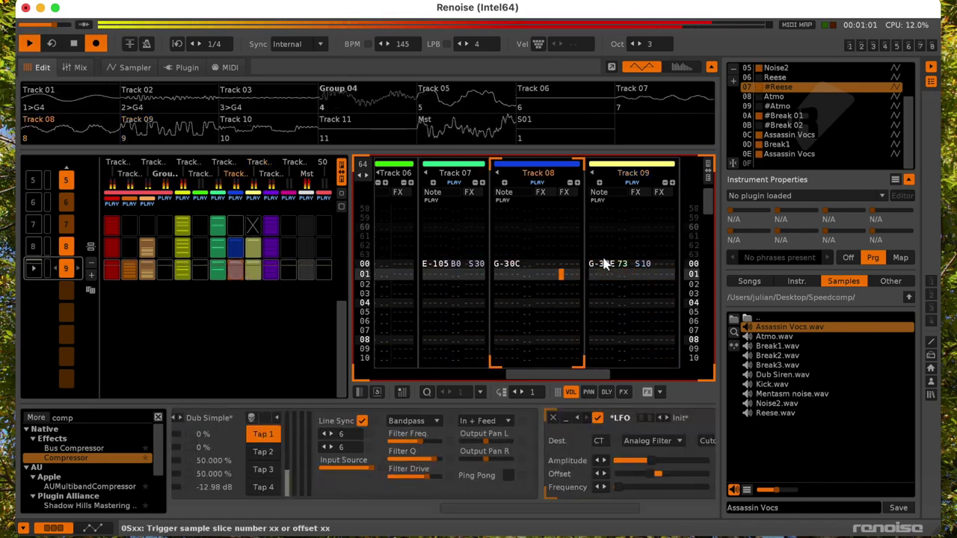
key(Right)
key(Right)
key(Right)
key(Right)
key(Right)
key(Right)
key(Right)
key(Right)
key(Right)
key(Right)
key(space)
key(space)
key(Left)
key(Up)
text(8)
key(space)
key(space)
- Restart playback at Track 07 in pattern 9 and mute the Track 07 slot of pattern 8
key(Left)
key(Left)
key(Left)
key(Left)
key(Left)
key(Left)
key(Left)
key(Left)
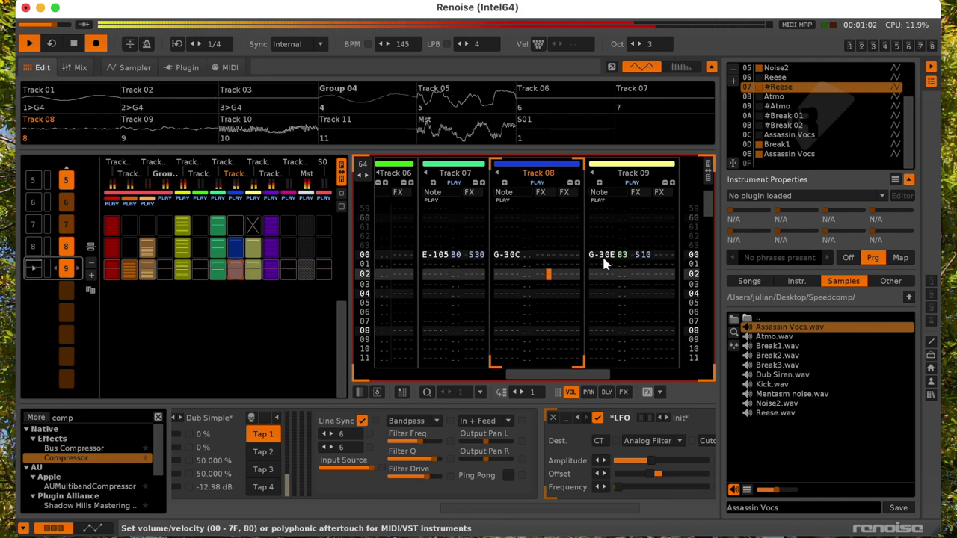
key(Left)
key(Left)
key(Left)
key(Left)
key(Left)
key(Left)
key(Left)
key(Left)
key(Left)
key(Up)
key(Up)
key(space)
key(Left)
key(space)
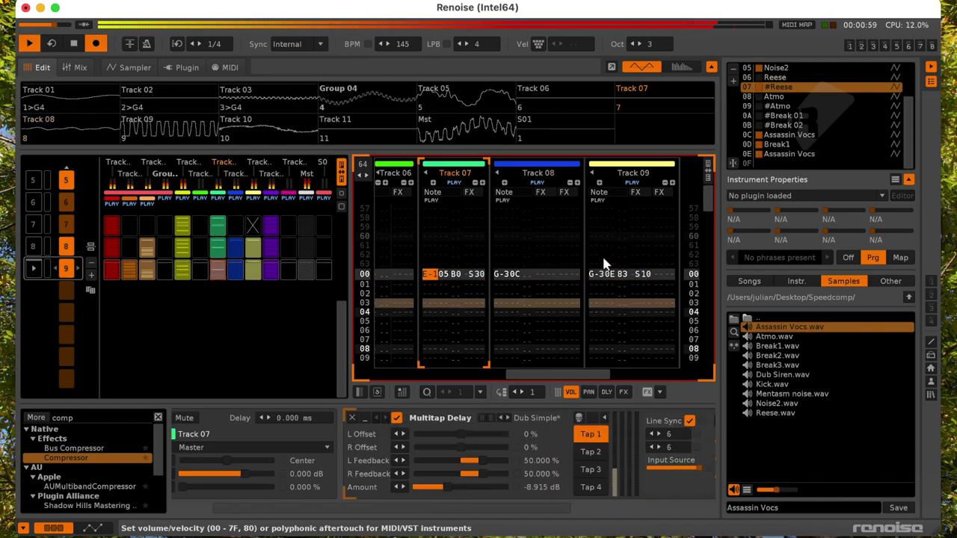
middle_click(223, 250)
- Copy the Track 06 Atmo part from pattern 1 into pattern 6 and restart playback to hear it
scroll(234, 285, up, 6)
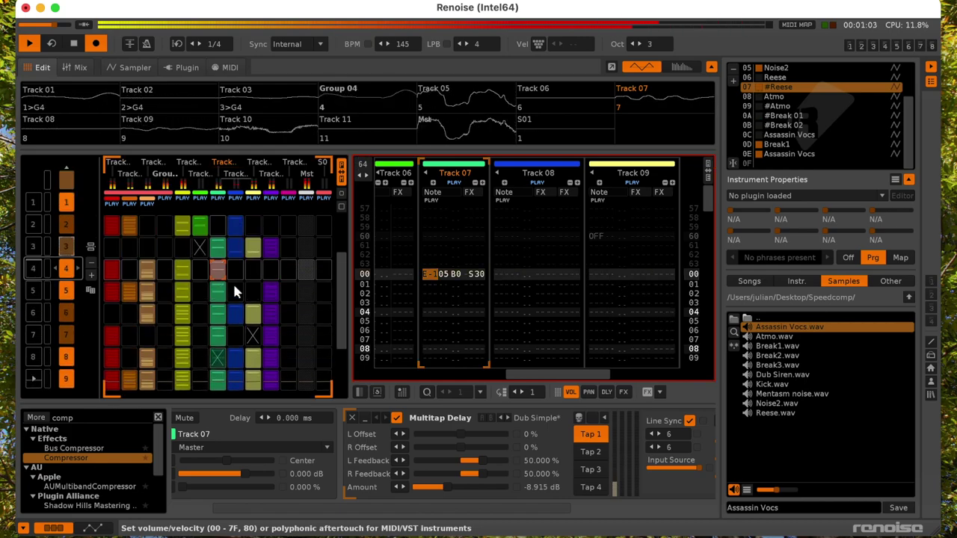
scroll(233, 285, up, 2)
click(198, 268)
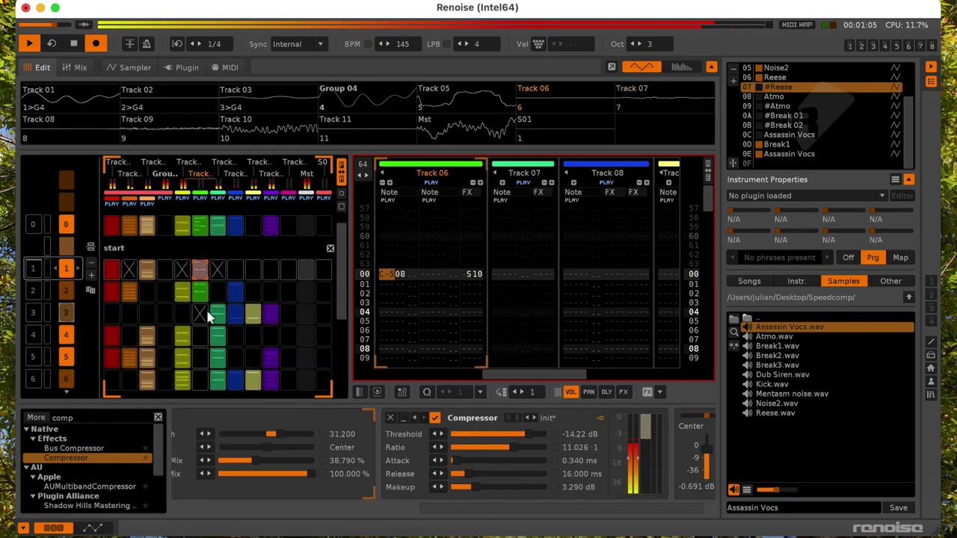
scroll(206, 308, down, 6)
key(space)
key(space)
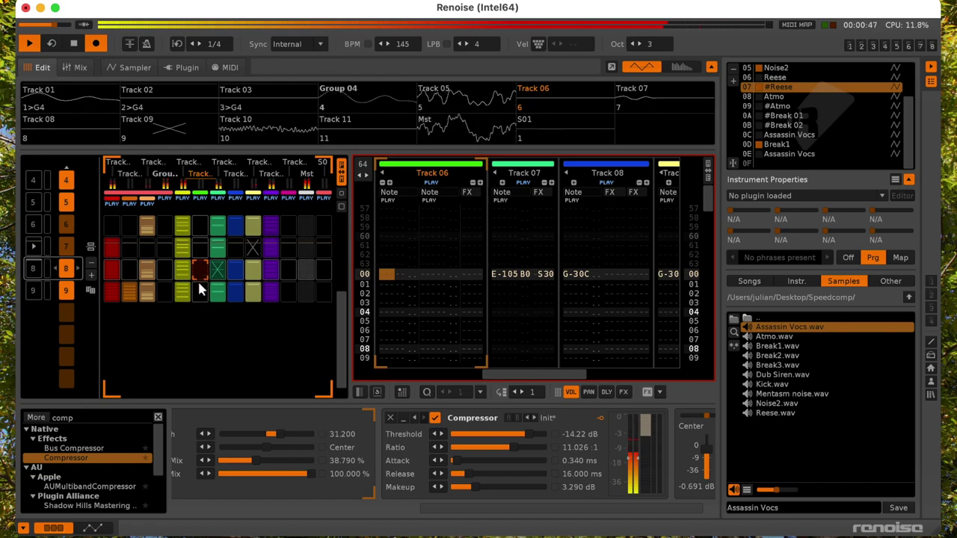
scroll(197, 284, up, 2)
key(space)
key(space)
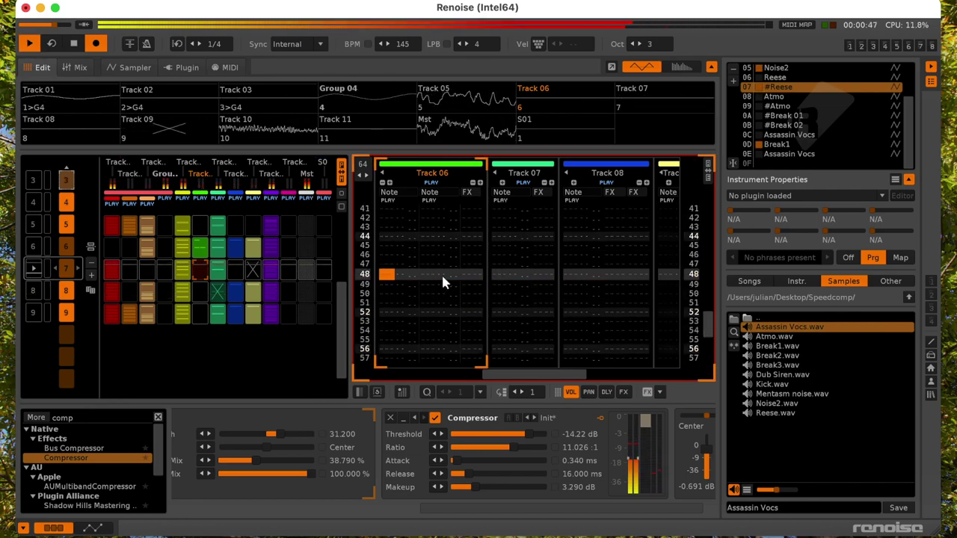
- Loop pattern 7 and enter D00 pitch-slide commands on rows 57 to 61 of Track 05
key(shift+Tab)
key(shift+Tab)
key(shift+Tab)
key(Tab)
key(Tab)
key(Tab)
key(shift+Tab)
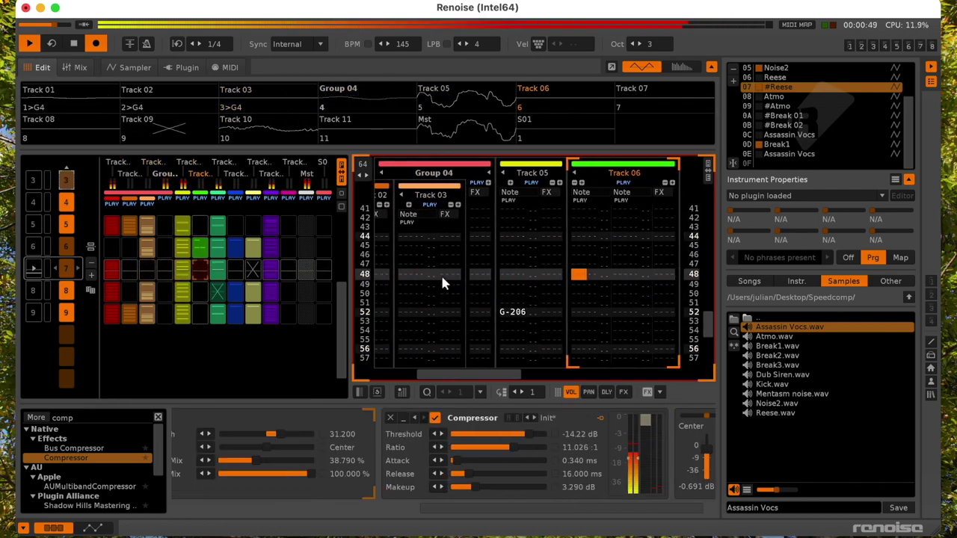
key(Up)
key(Up)
key(Up)
key(Up)
key(Up)
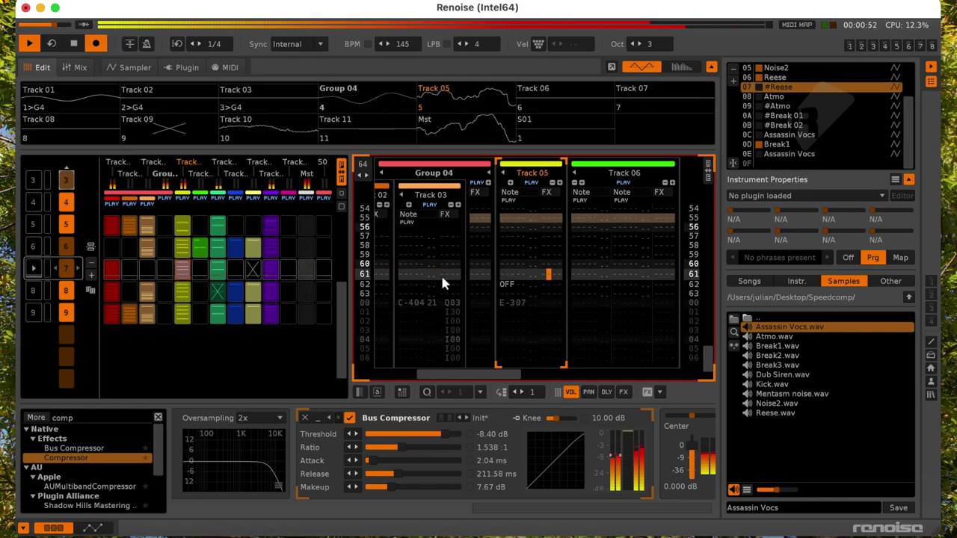
key(Left)
key(Left)
key(Left)
key(KP_Enter)
key(Right)
key(Right)
key(Up)
text(ddddd)
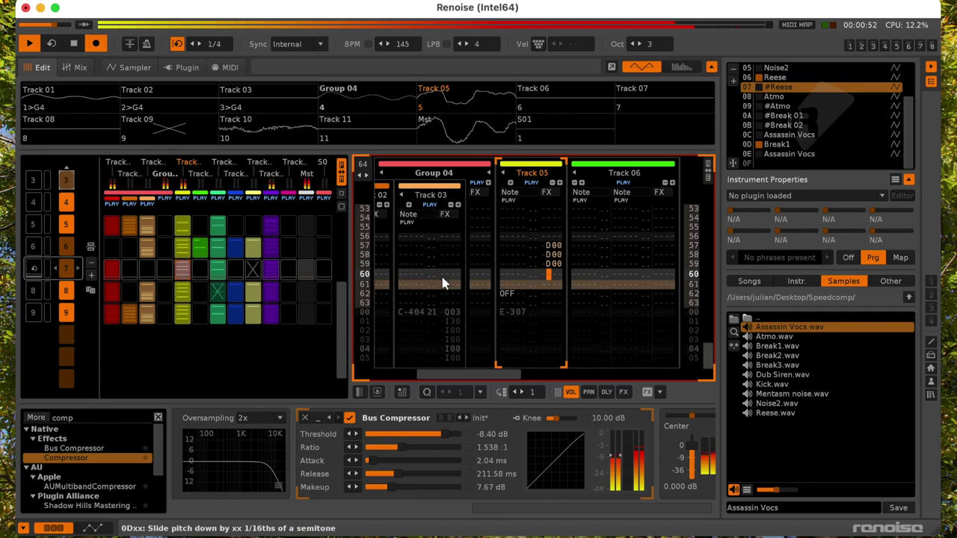
- Change the slide on row 57 of Track 05 in pattern 7 to DF0 and enter volume 20 on row 59
key(Up)
key(Up)
key(Up)
key(Up)
key(Up)
key(Right)
text(f)
key(Left)
key(Left)
key(Left)
key(Left)
key(Down)
text(2)
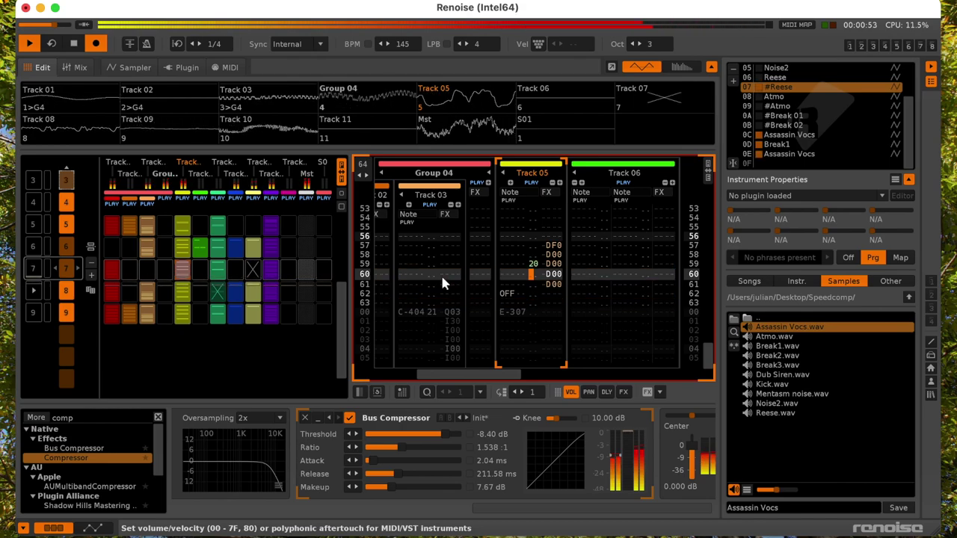
- Delete the Q03 delay command on row 00 of Track 03 in pattern 8
key(super+Down)
key(shift+Tab)
key(shift+Tab)
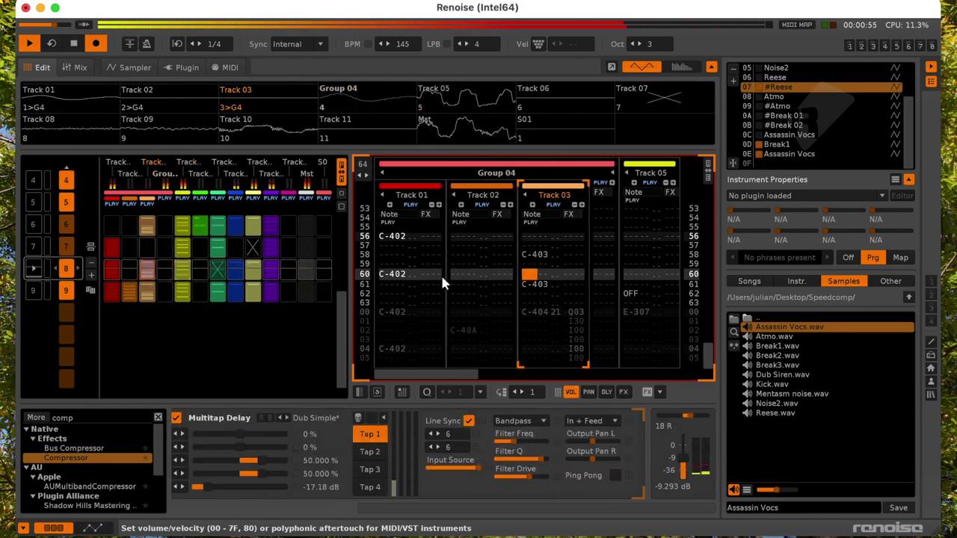
key(F9)
key(Right)
key(Right)
key(Right)
key(Right)
key(Right)
key(Delete)
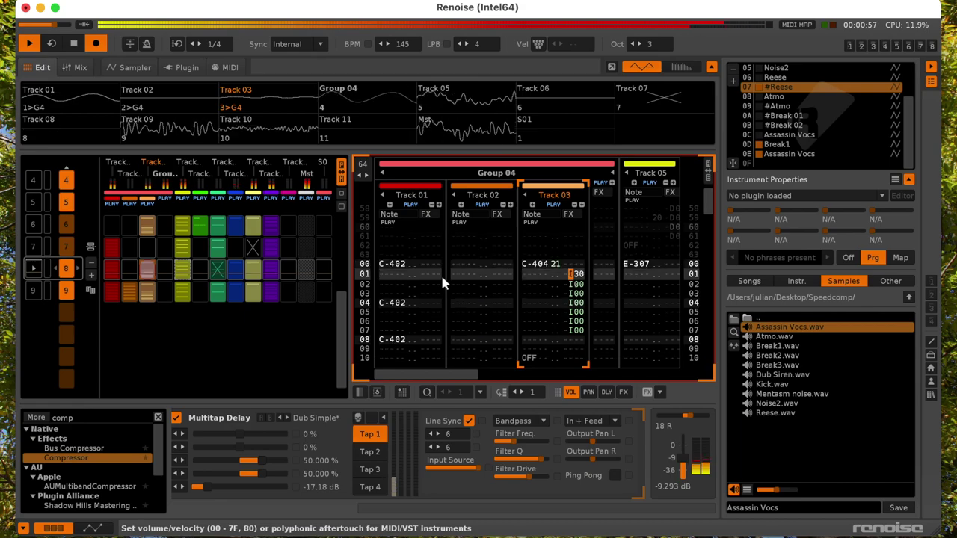
- Set the volume of the C-4 note on row 00 of Track 03 in pattern 8 to 61 and replay
key(Left)
key(space)
key(Up)
key(Left)
key(6)
key(space)
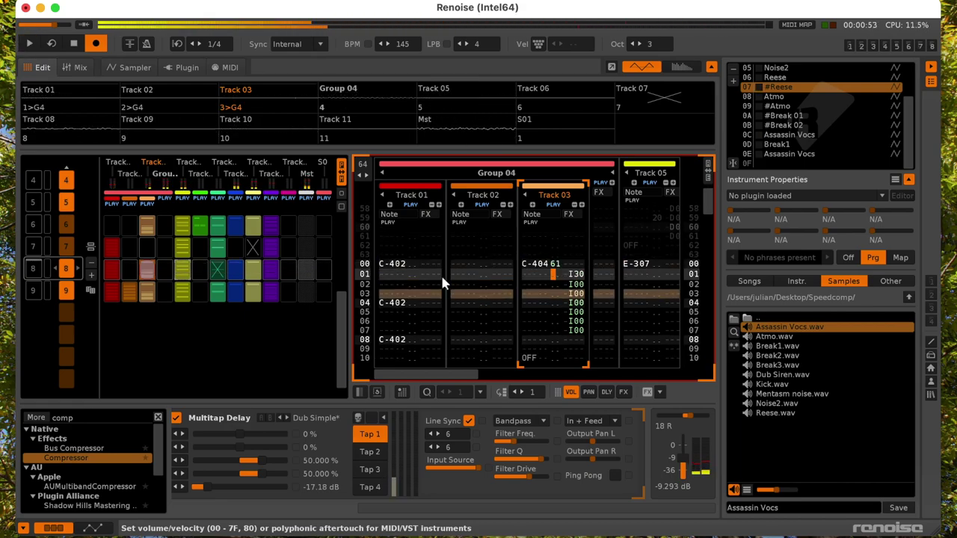
key(space)
key(space)
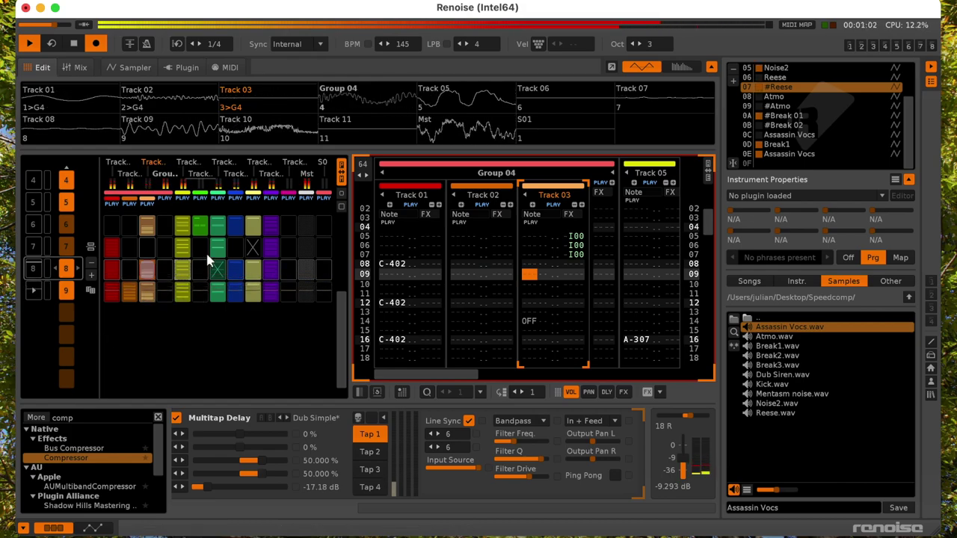
- Loop pattern 8 and clear the muted Track 09 slot in pattern 7
click(261, 272)
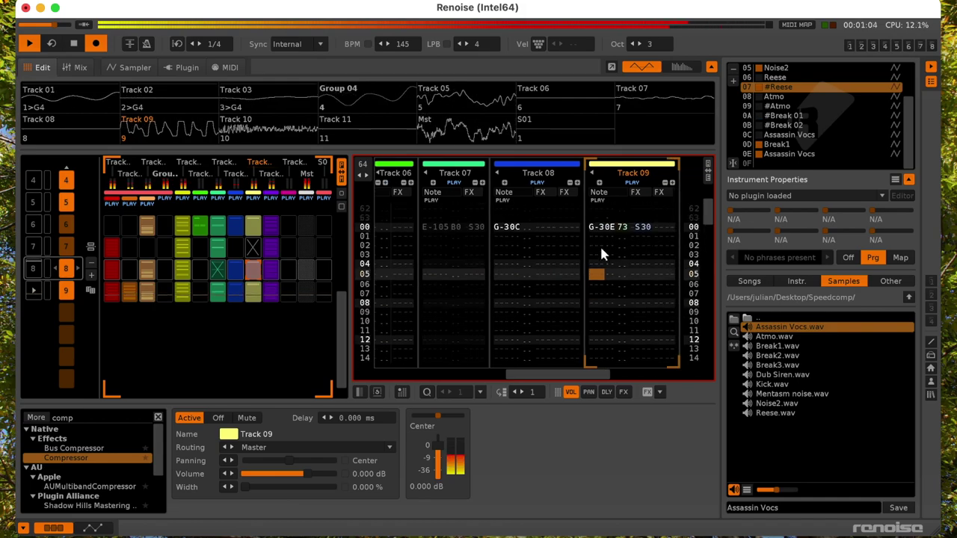
scroll(600, 248, up, 10)
key(KP_Enter)
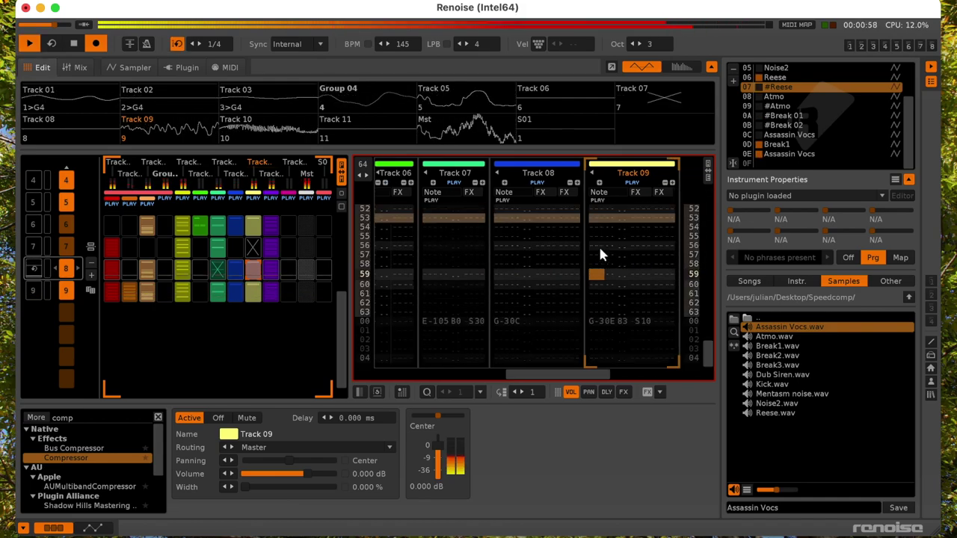
key(super+Up)
key(Delete)
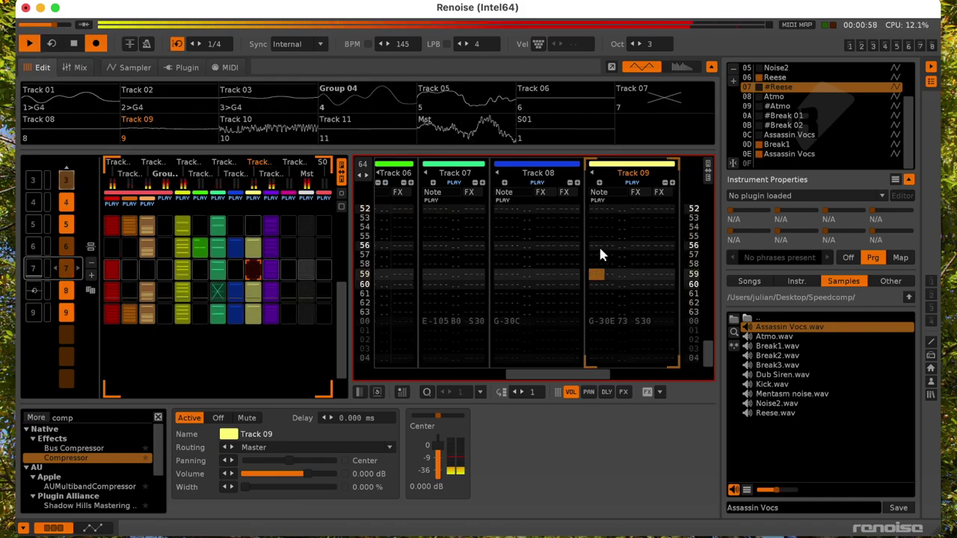
- Place a note-off on row 56 of Track 09 in pattern 8
click(603, 253)
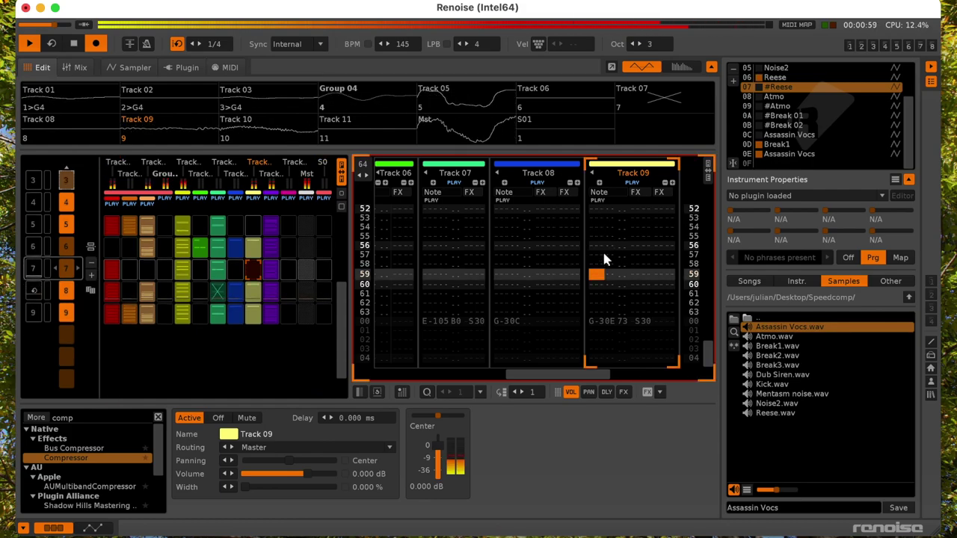
key(Down)
key(Down)
key(Down)
key(Down)
key(super+Down)
key(Up)
key(Up)
key(Up)
key(Up)
key(Up)
key(Up)
key(Up)
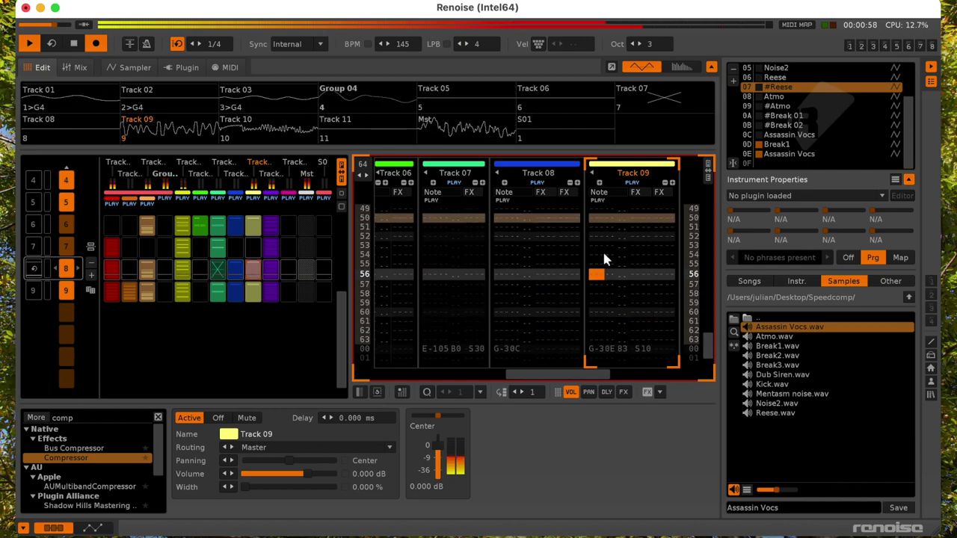
key(a)
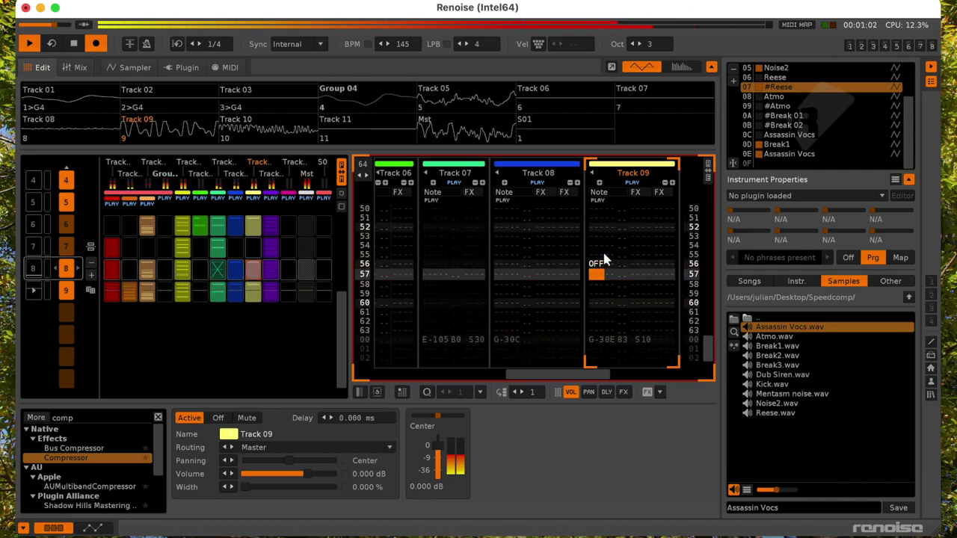
- Loop pattern 8 and place a note-off on row 57 of Track 05
key(shift+Tab)
key(shift+Tab)
key(shift+Tab)
key(shift+Tab)
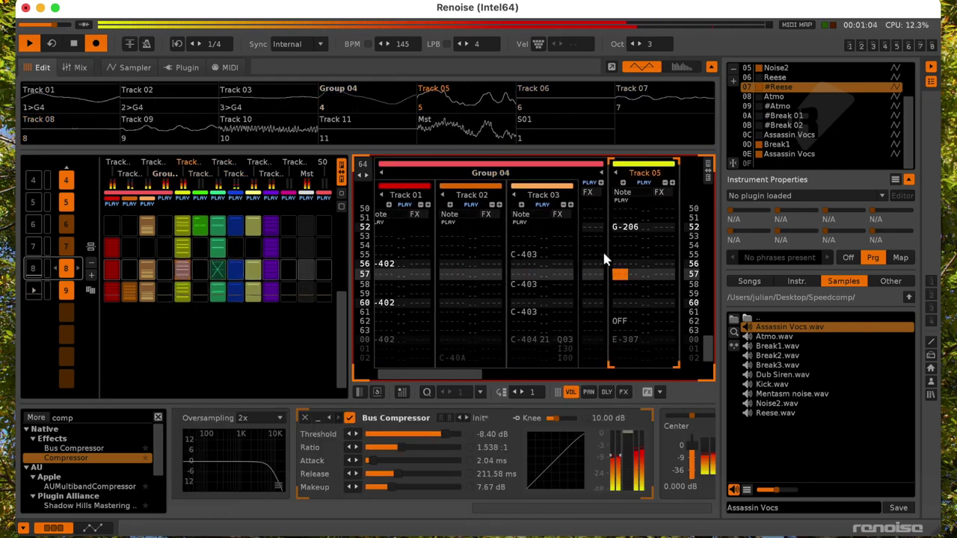
key(KP_Enter)
key(a)
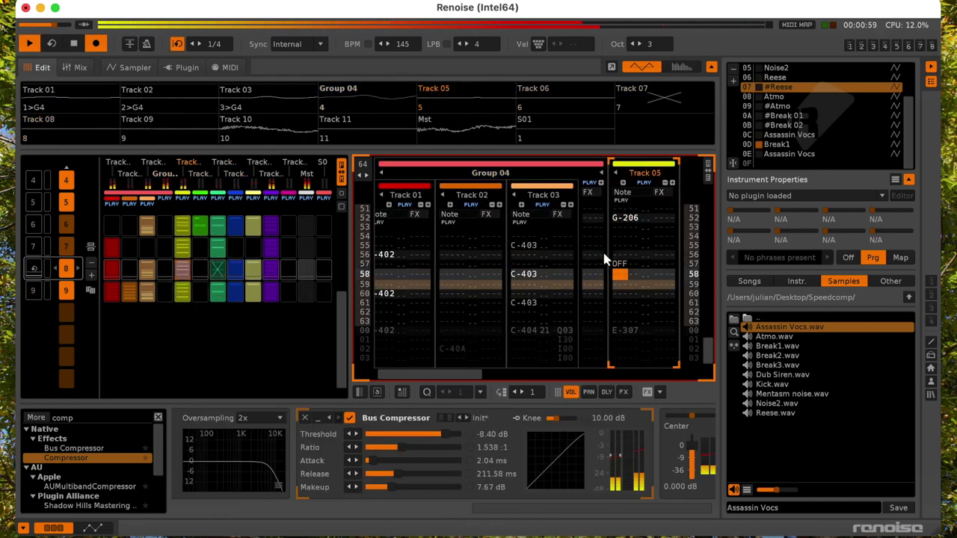
- Add C-4 notes with Kick instrument 02 on rows 61, 62 and 63 of Track 01 in pattern 8 and turn off pattern looping
key(shift+Tab)
key(shift+Tab)
key(shift+Tab)
key(shift+Tab)
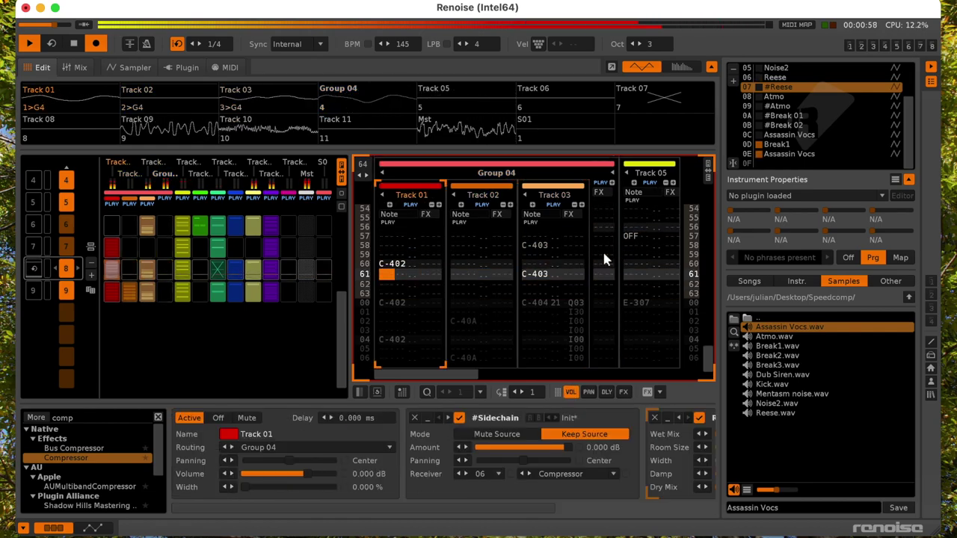
key(alt+Up)
key(alt+Up)
key(alt+Up)
key(alt+Up)
key(alt+Up)
key(q)
key(q)
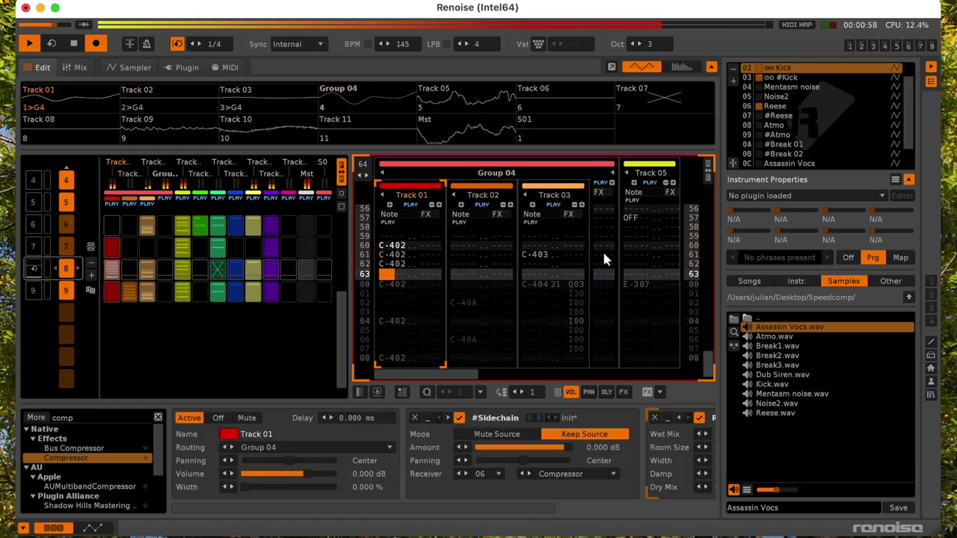
key(q)
key(Up)
key(Up)
key(KP_Enter)
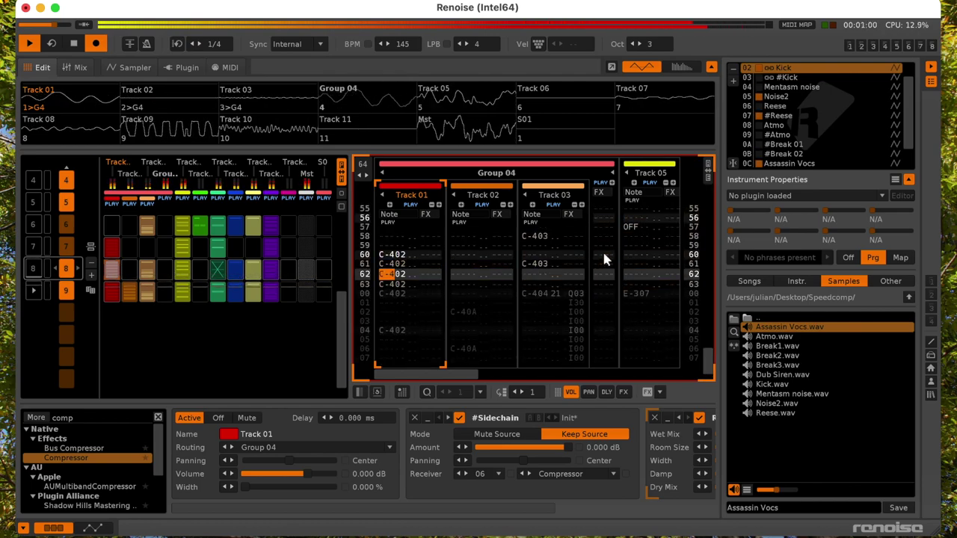
- Insert a new pattern 10 after pattern 9 and copy pattern 9's Track 10, Track 07 and Track 09 slots into it
key(super+Down)
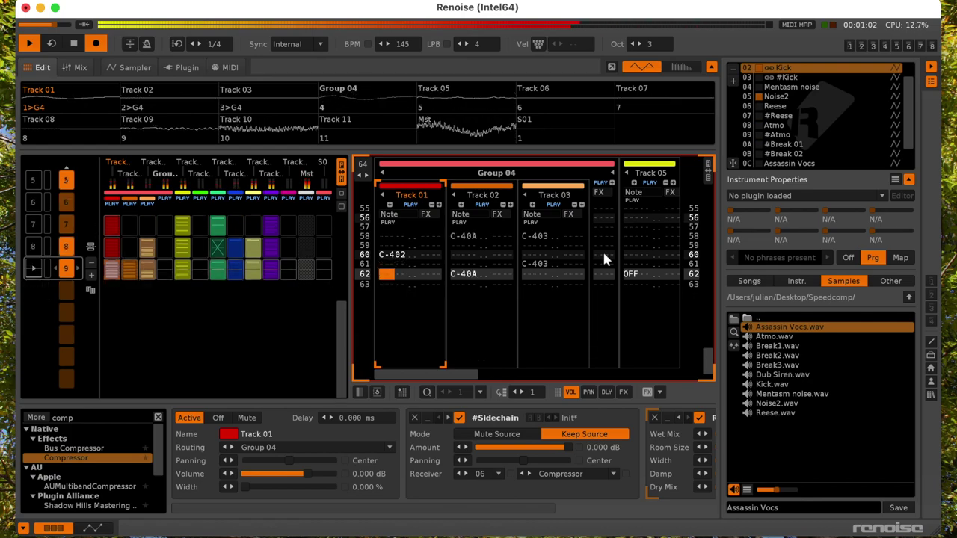
click(90, 275)
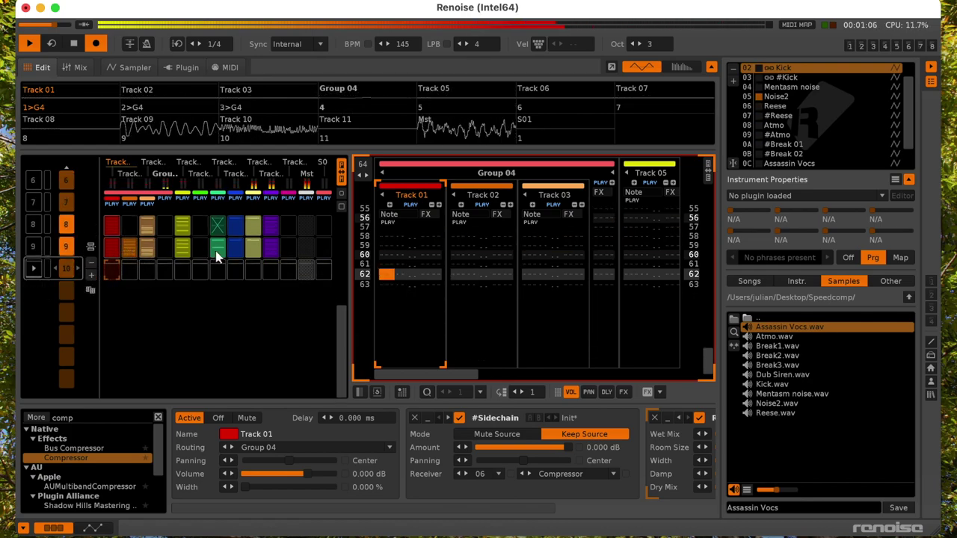
click(271, 258)
key(space)
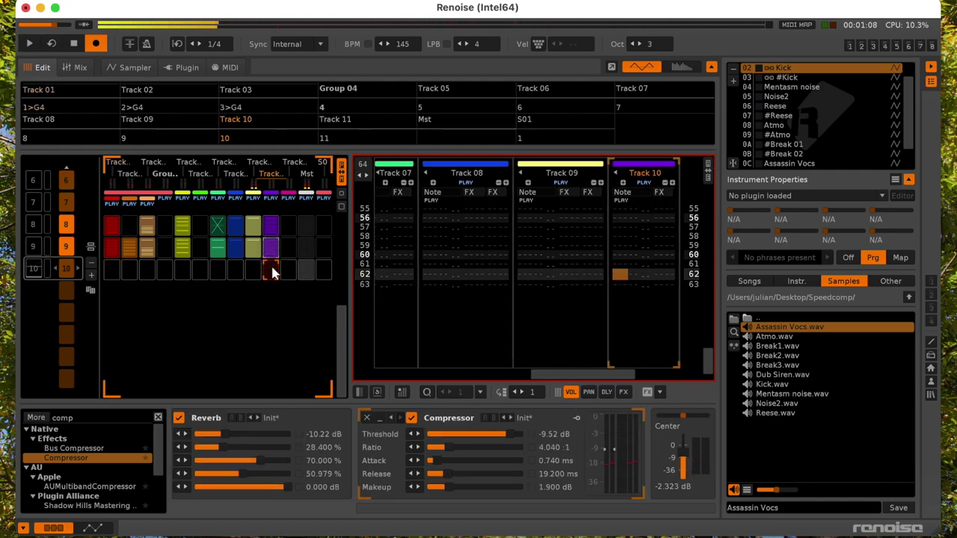
key(super+v)
key(space)
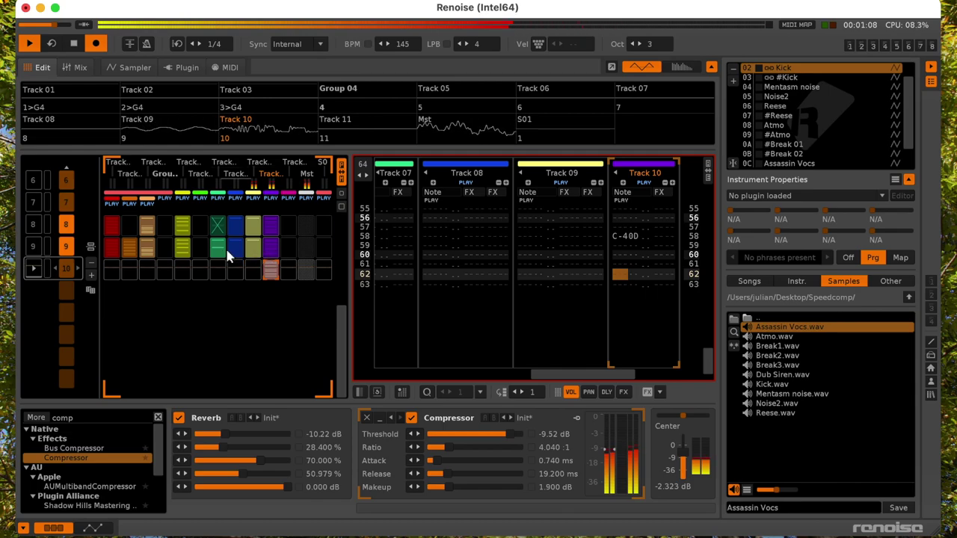
click(219, 270)
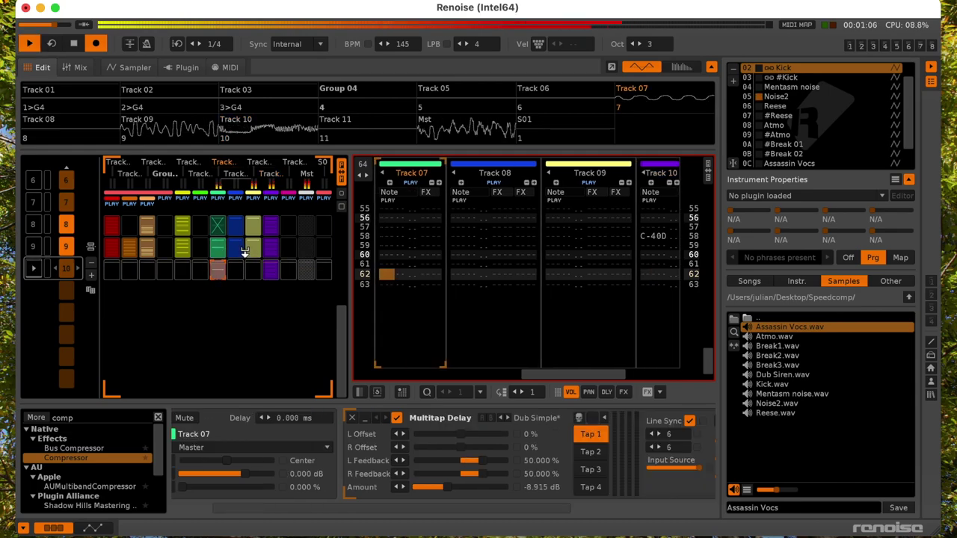
click(251, 269)
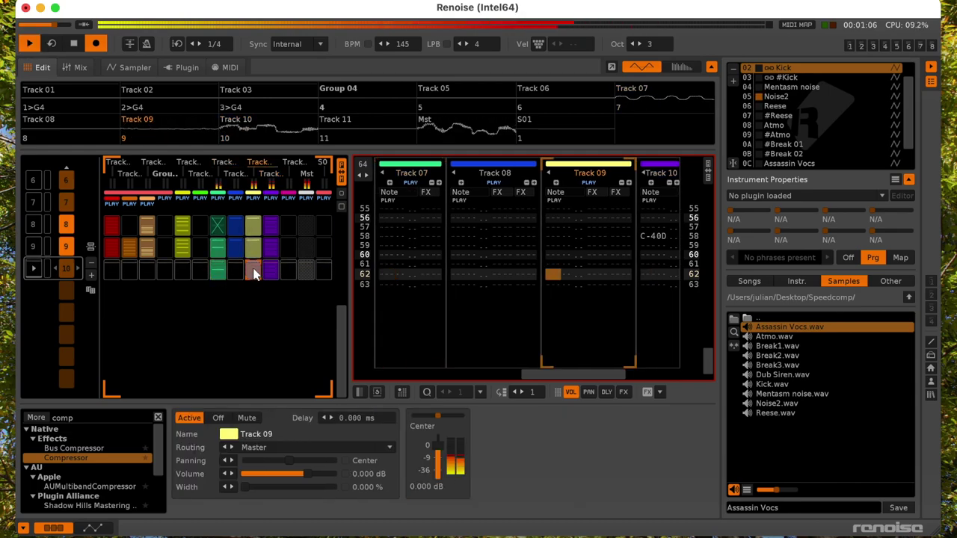
- Place a note-off on row 16 of Track 09 in pattern 10
click(571, 240)
scroll(571, 241, up, 15)
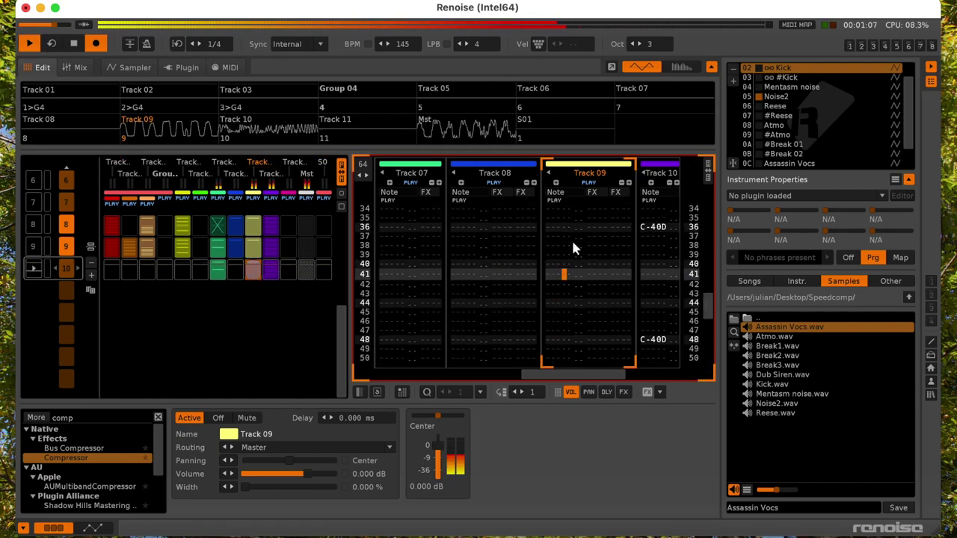
key(space)
key(space)
click(552, 302)
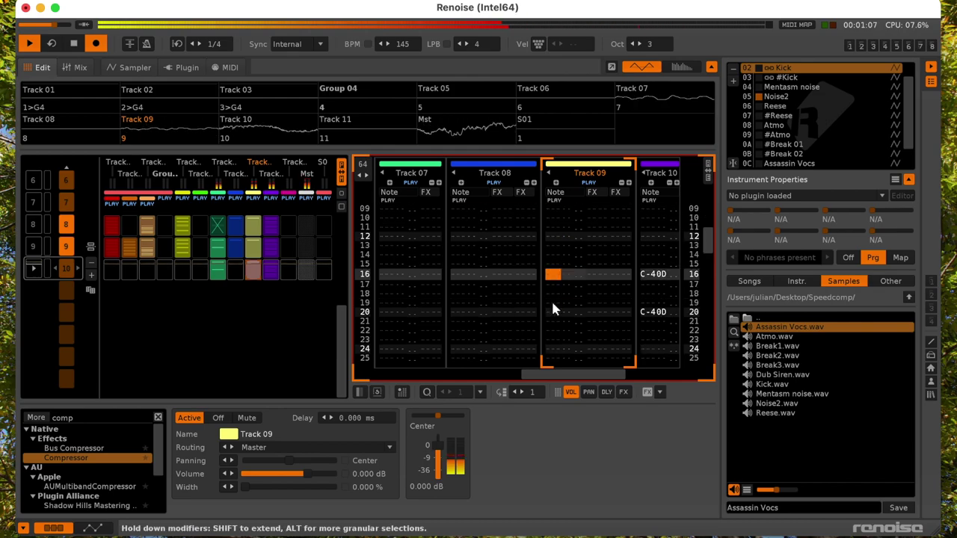
key(a)
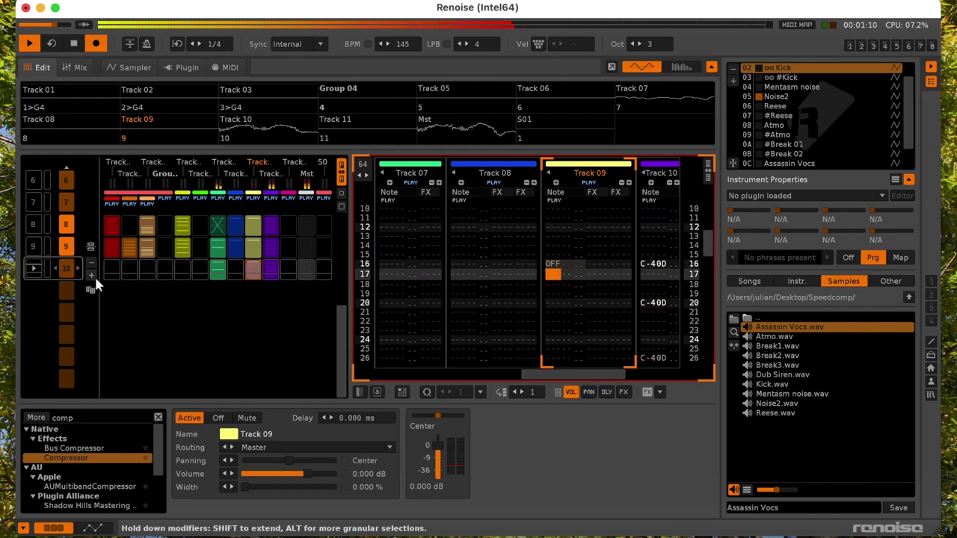
- Stop playback and return to pattern 1 in the start section of the song
key(space)
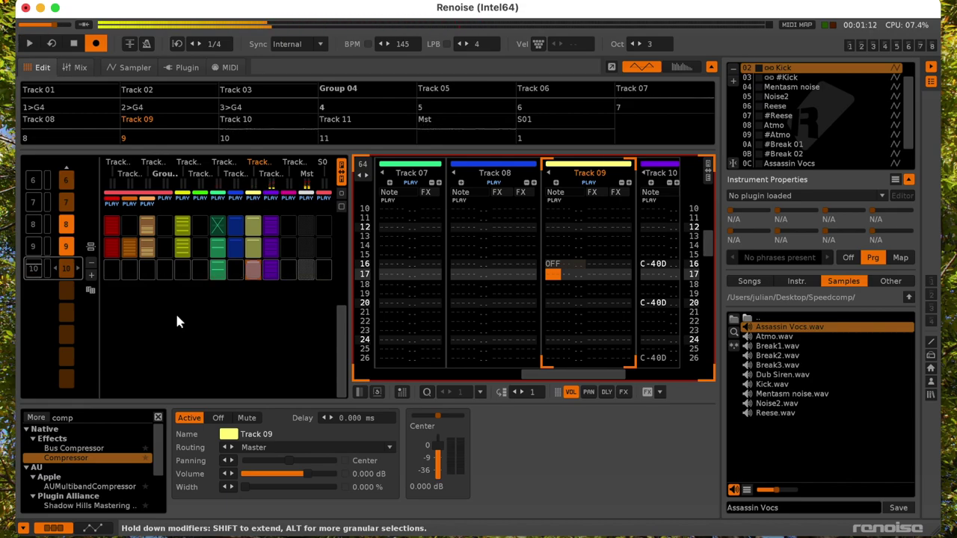
scroll(178, 320, up, 10)
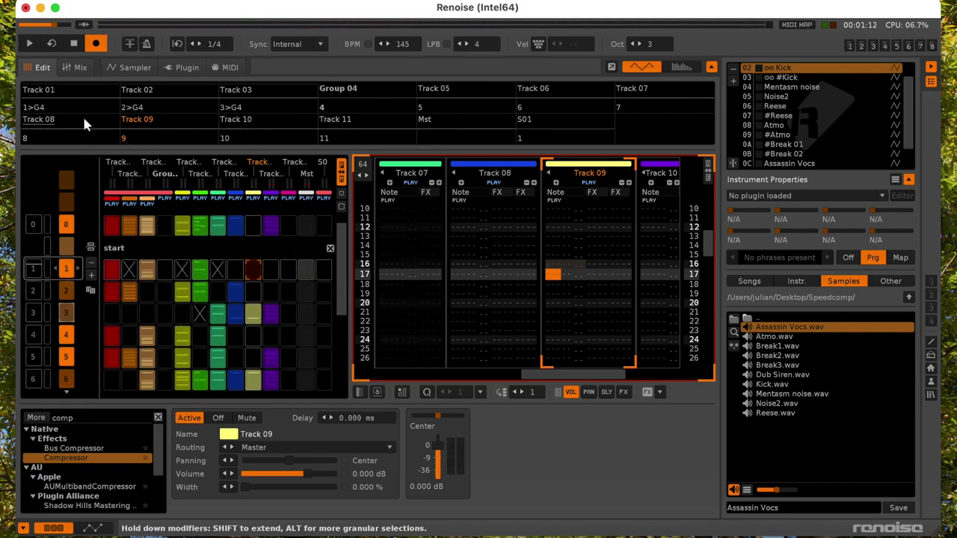